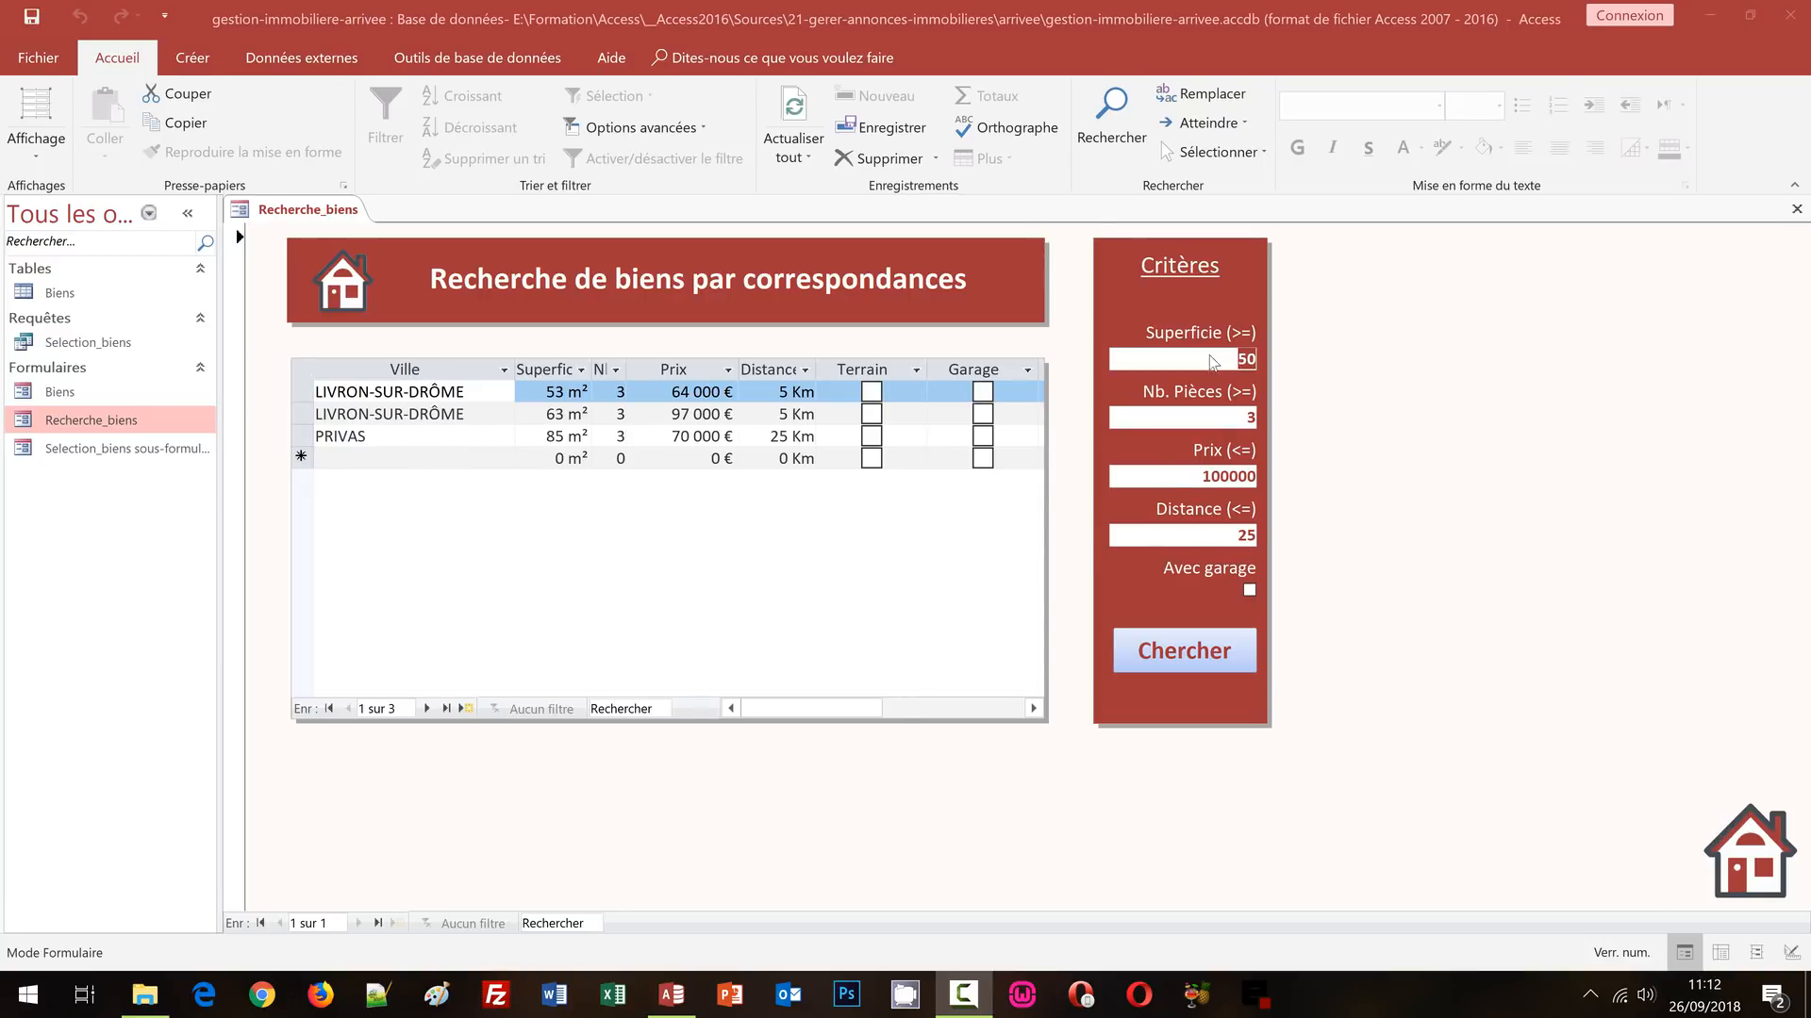
- Search the properties with a maximum distance of 75, keeping the other criteria, and repeat the search with the garage option enabled
click(1235, 538)
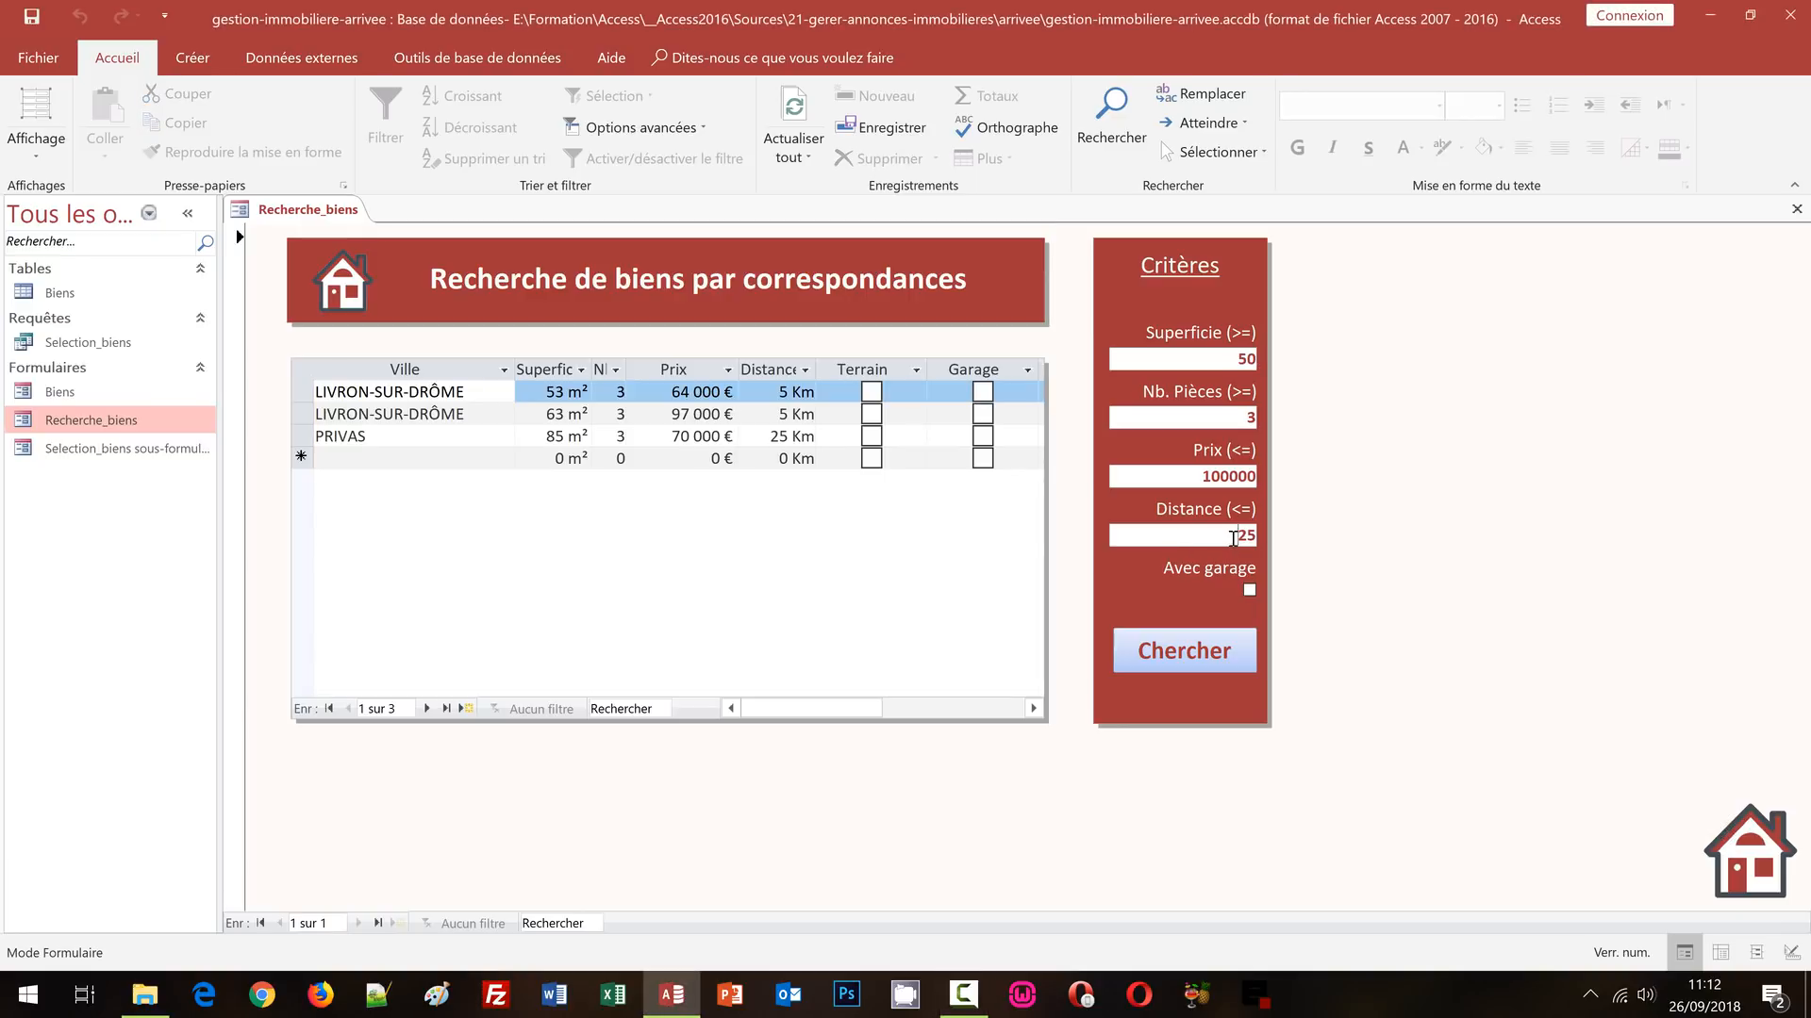
drag(1237, 539, 1257, 536)
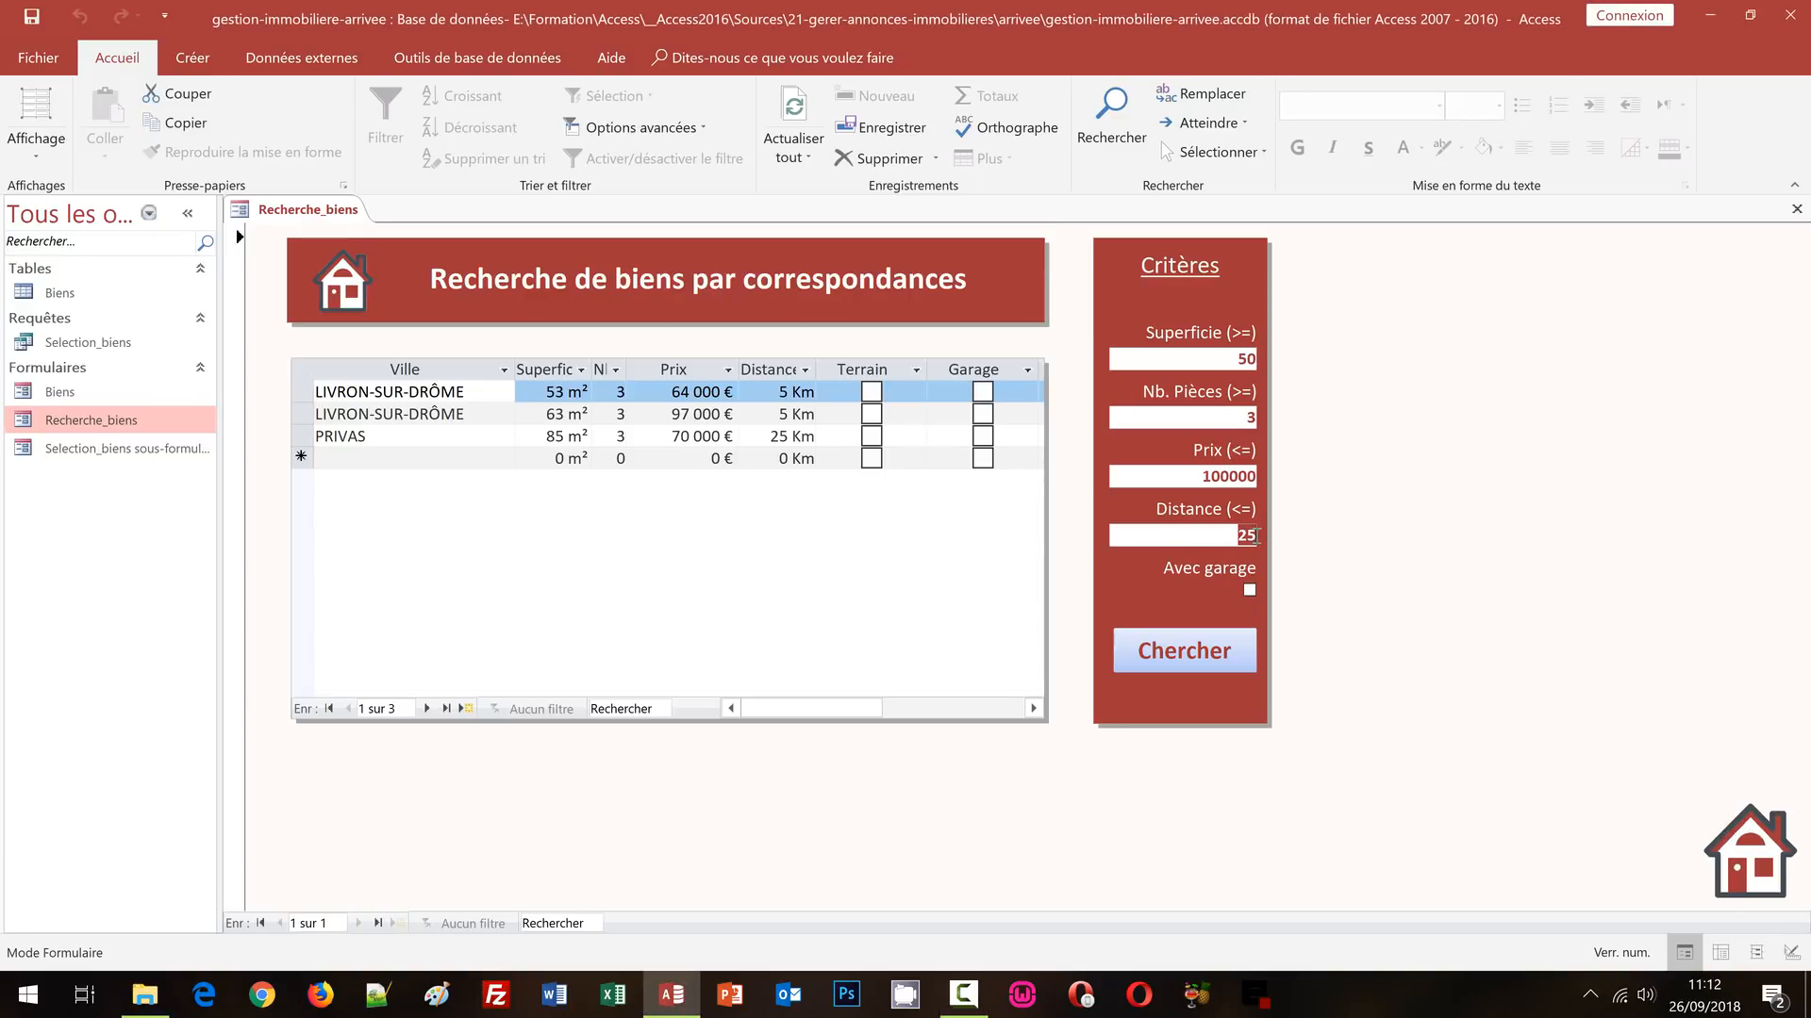
text(75)
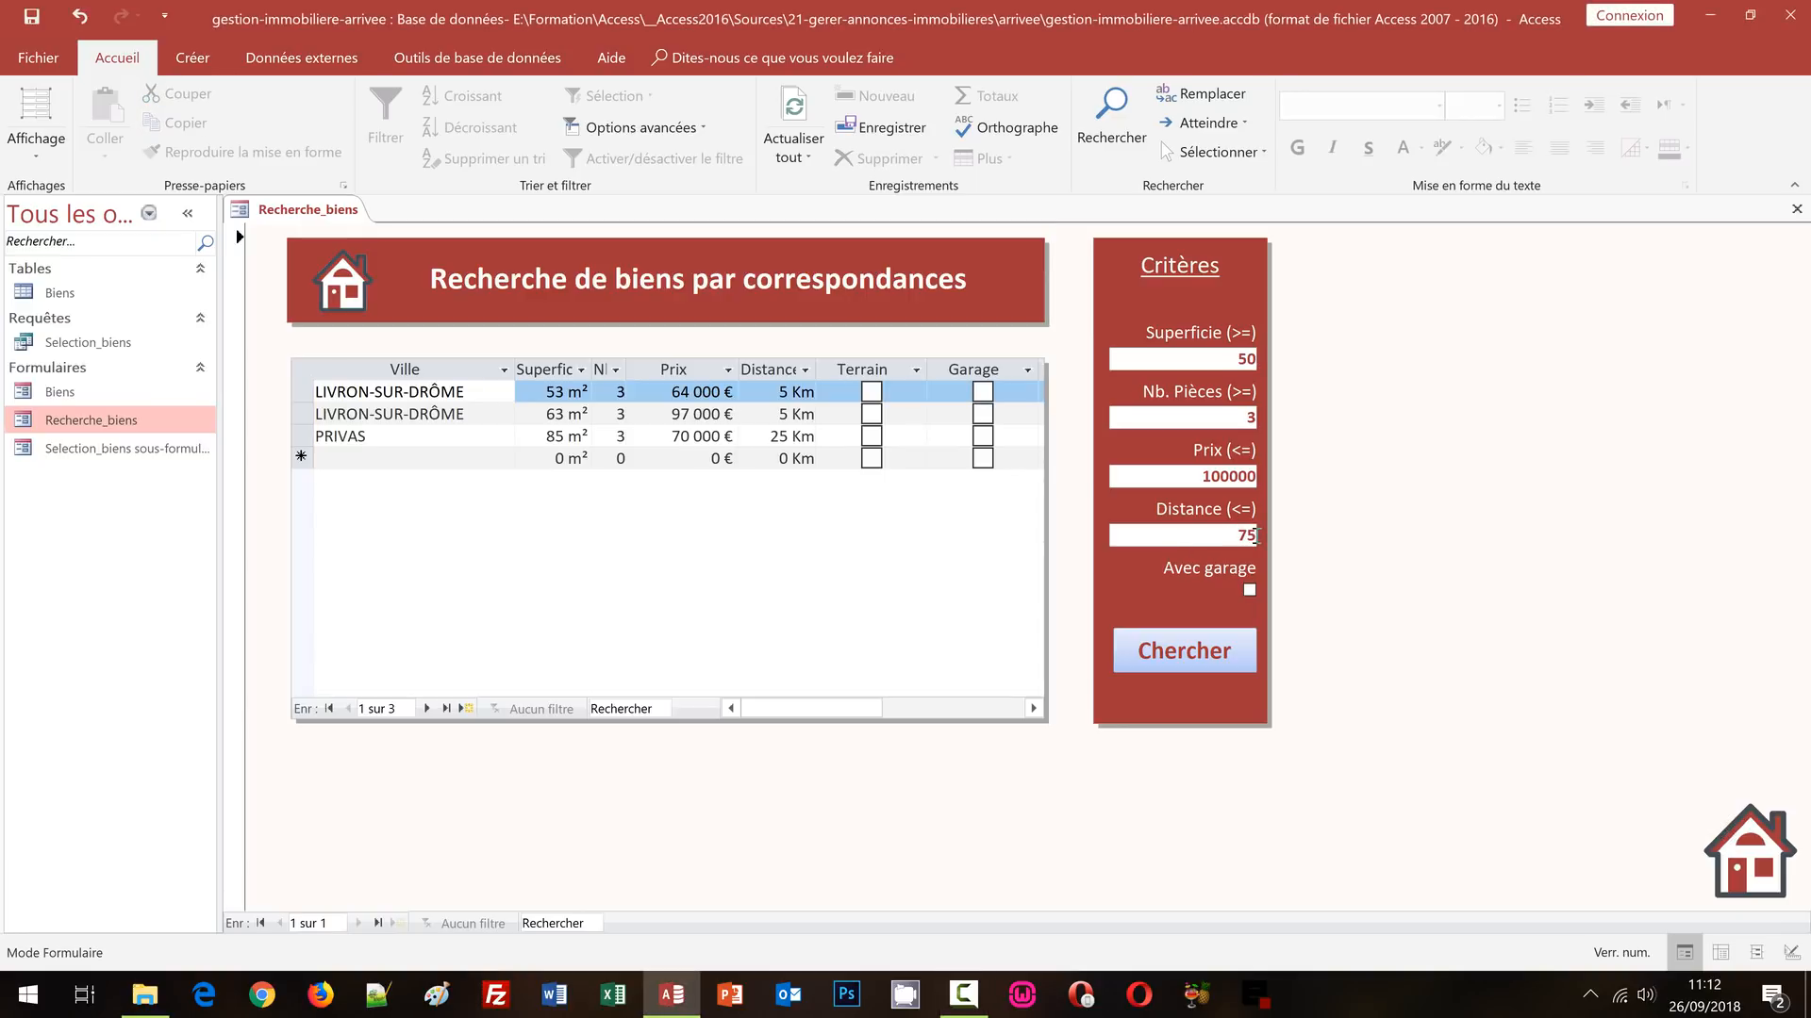
click(1163, 476)
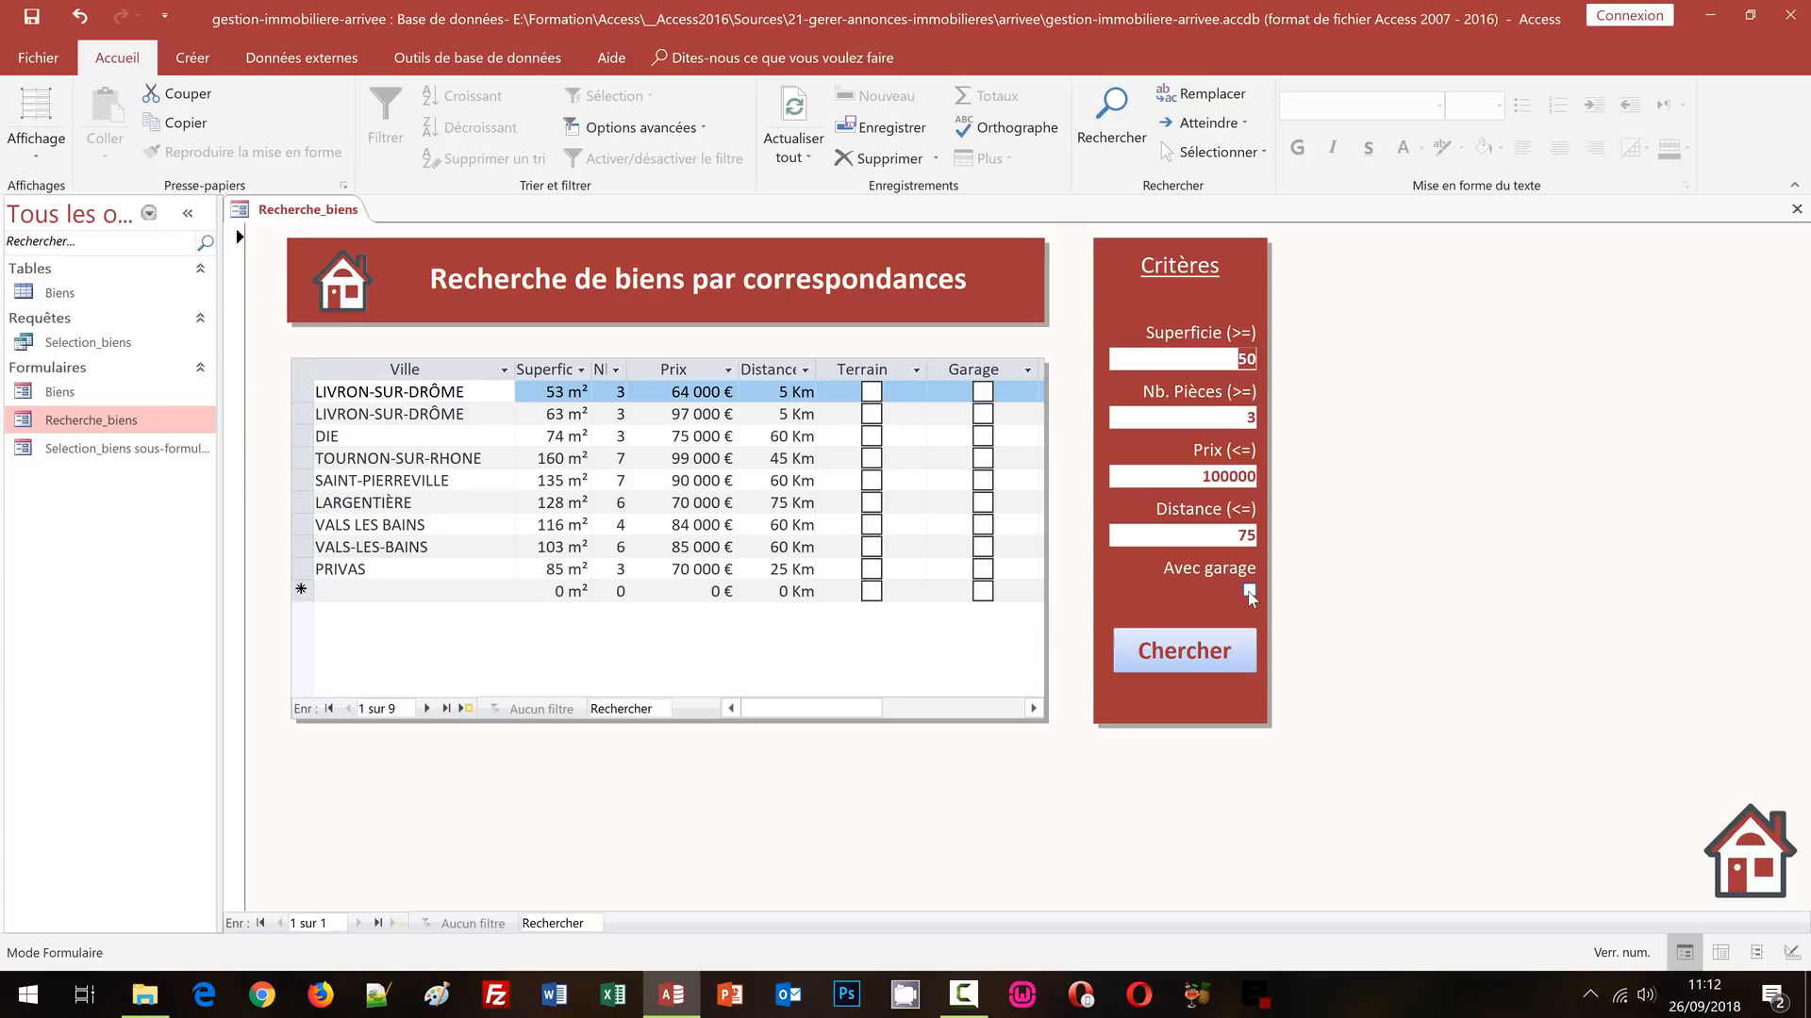
click(1250, 592)
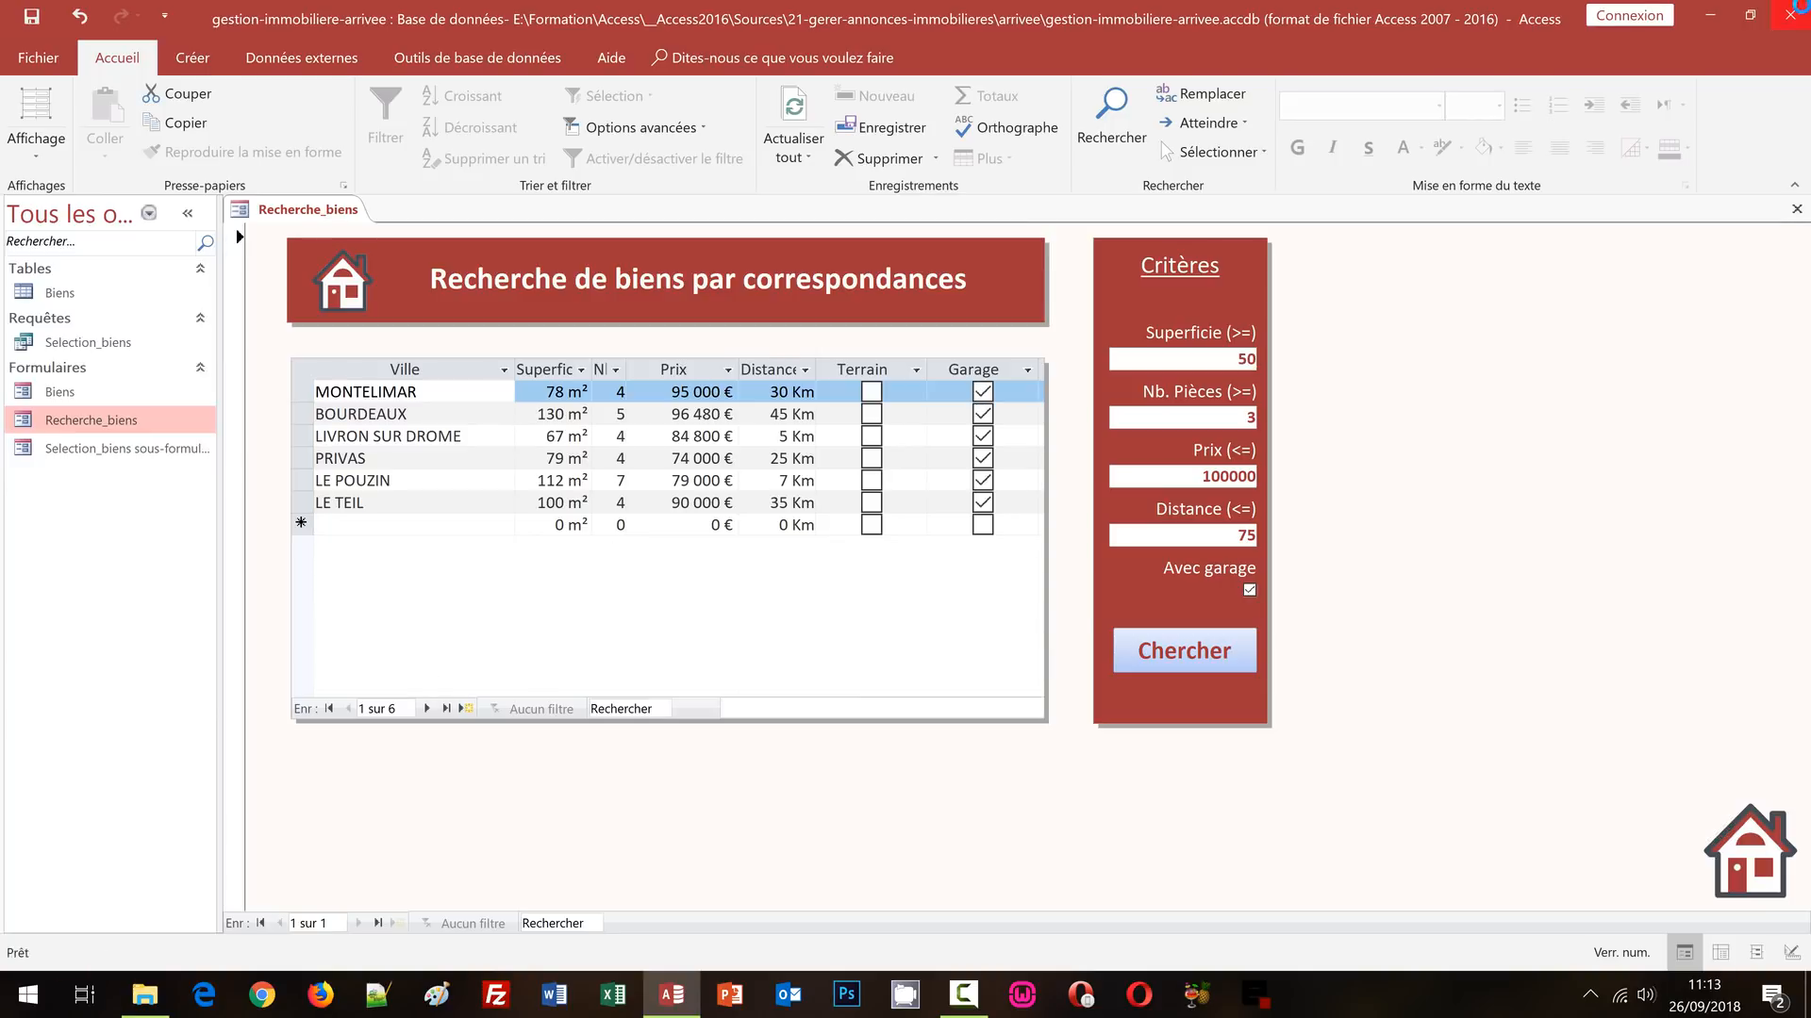
- Switch to File Explorer, open gestion-immobiliere.accdb from the video folder and enable its blocked content
key(alt+Tab)
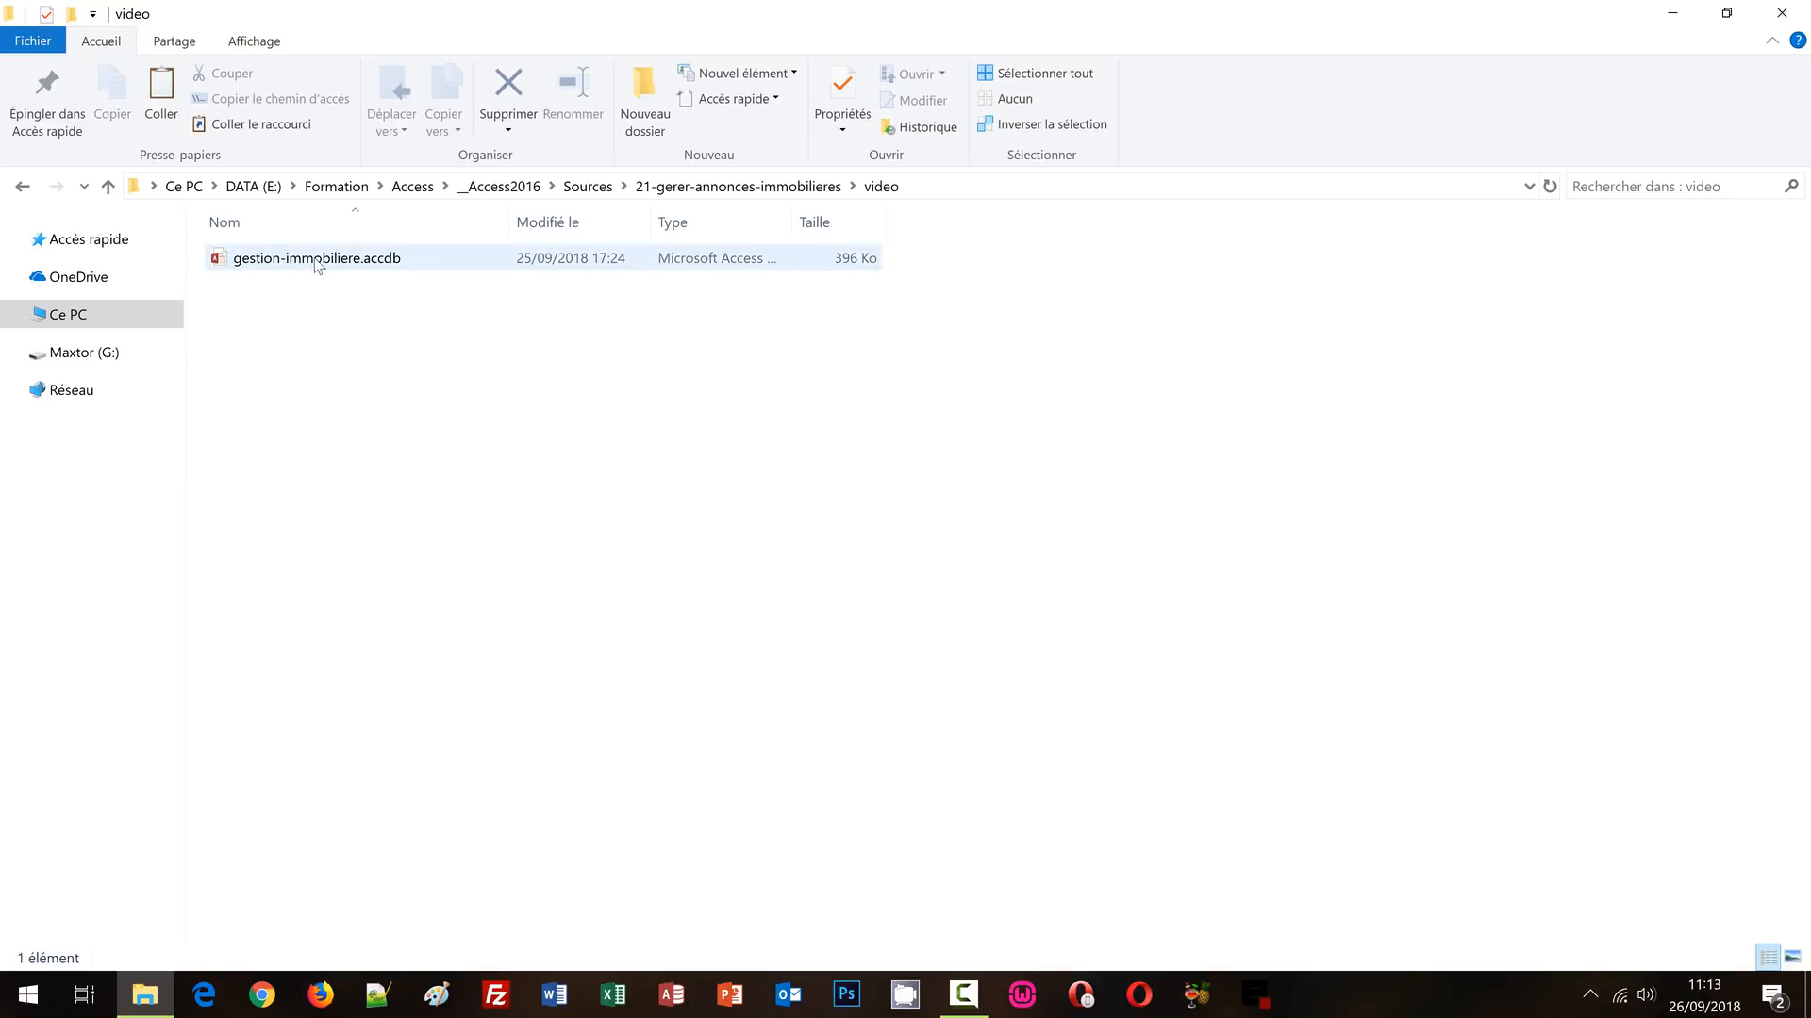
click(315, 264)
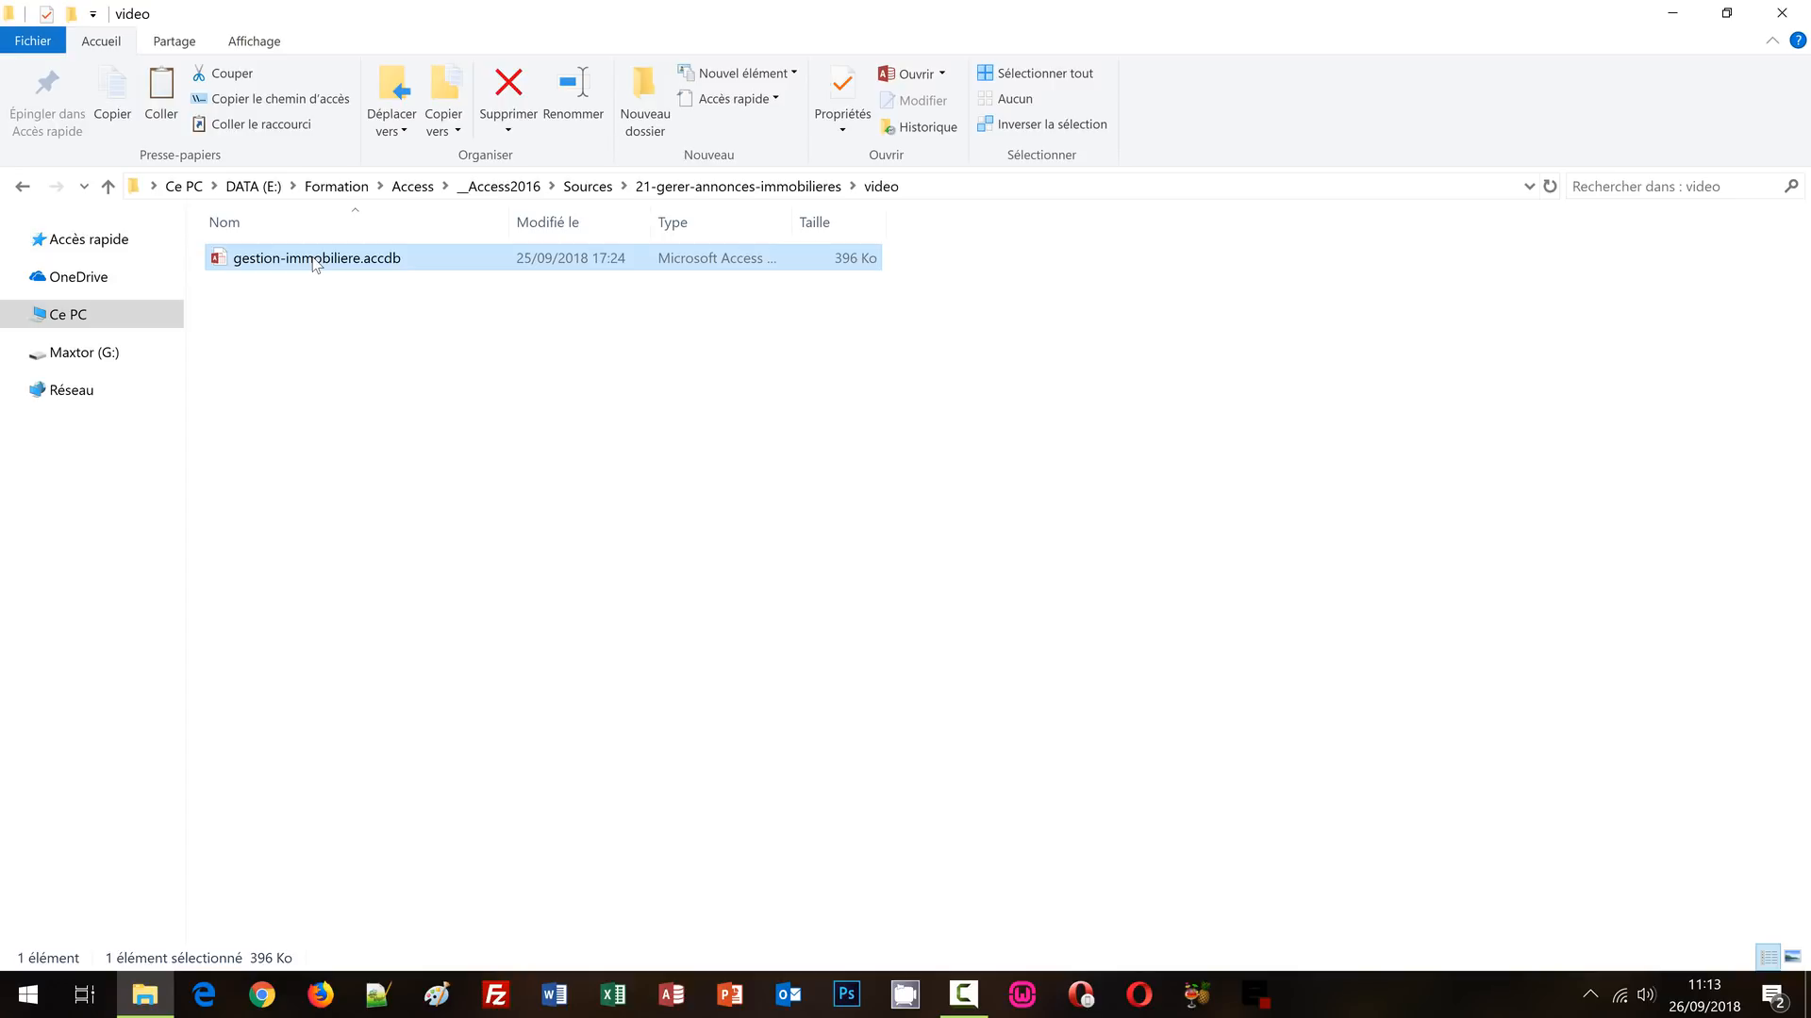
double_click(317, 260)
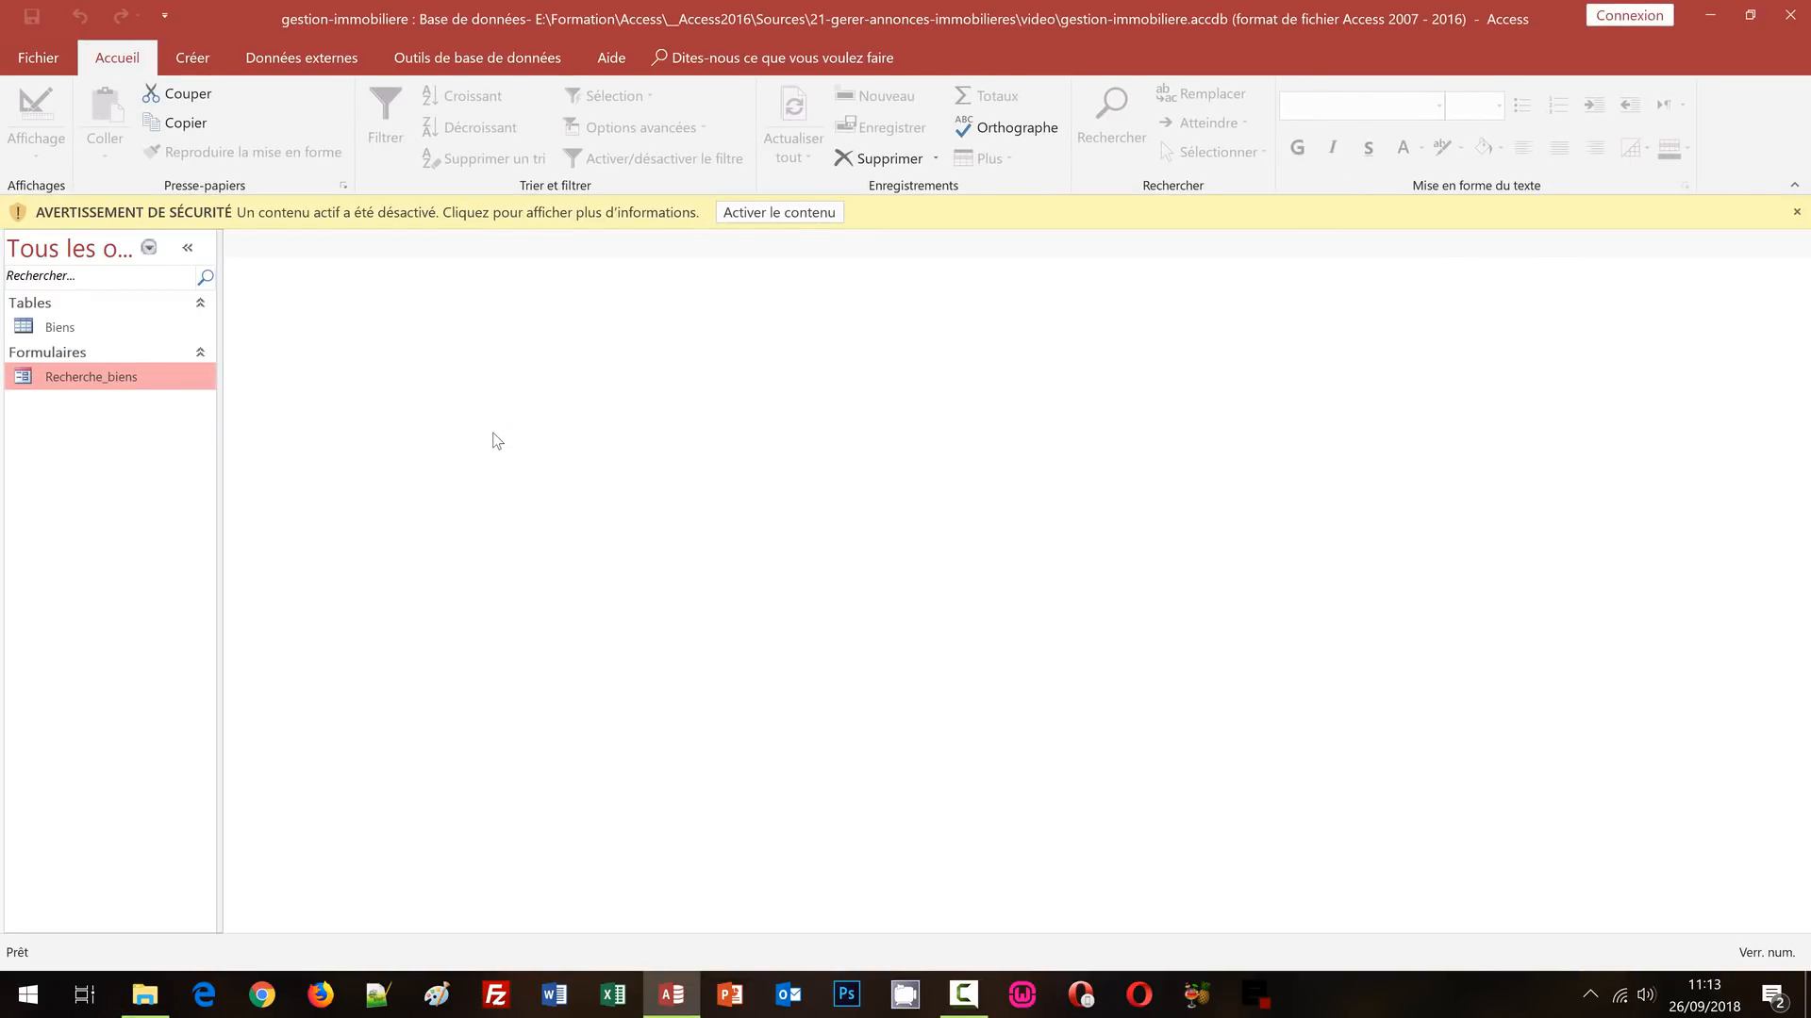
click(800, 216)
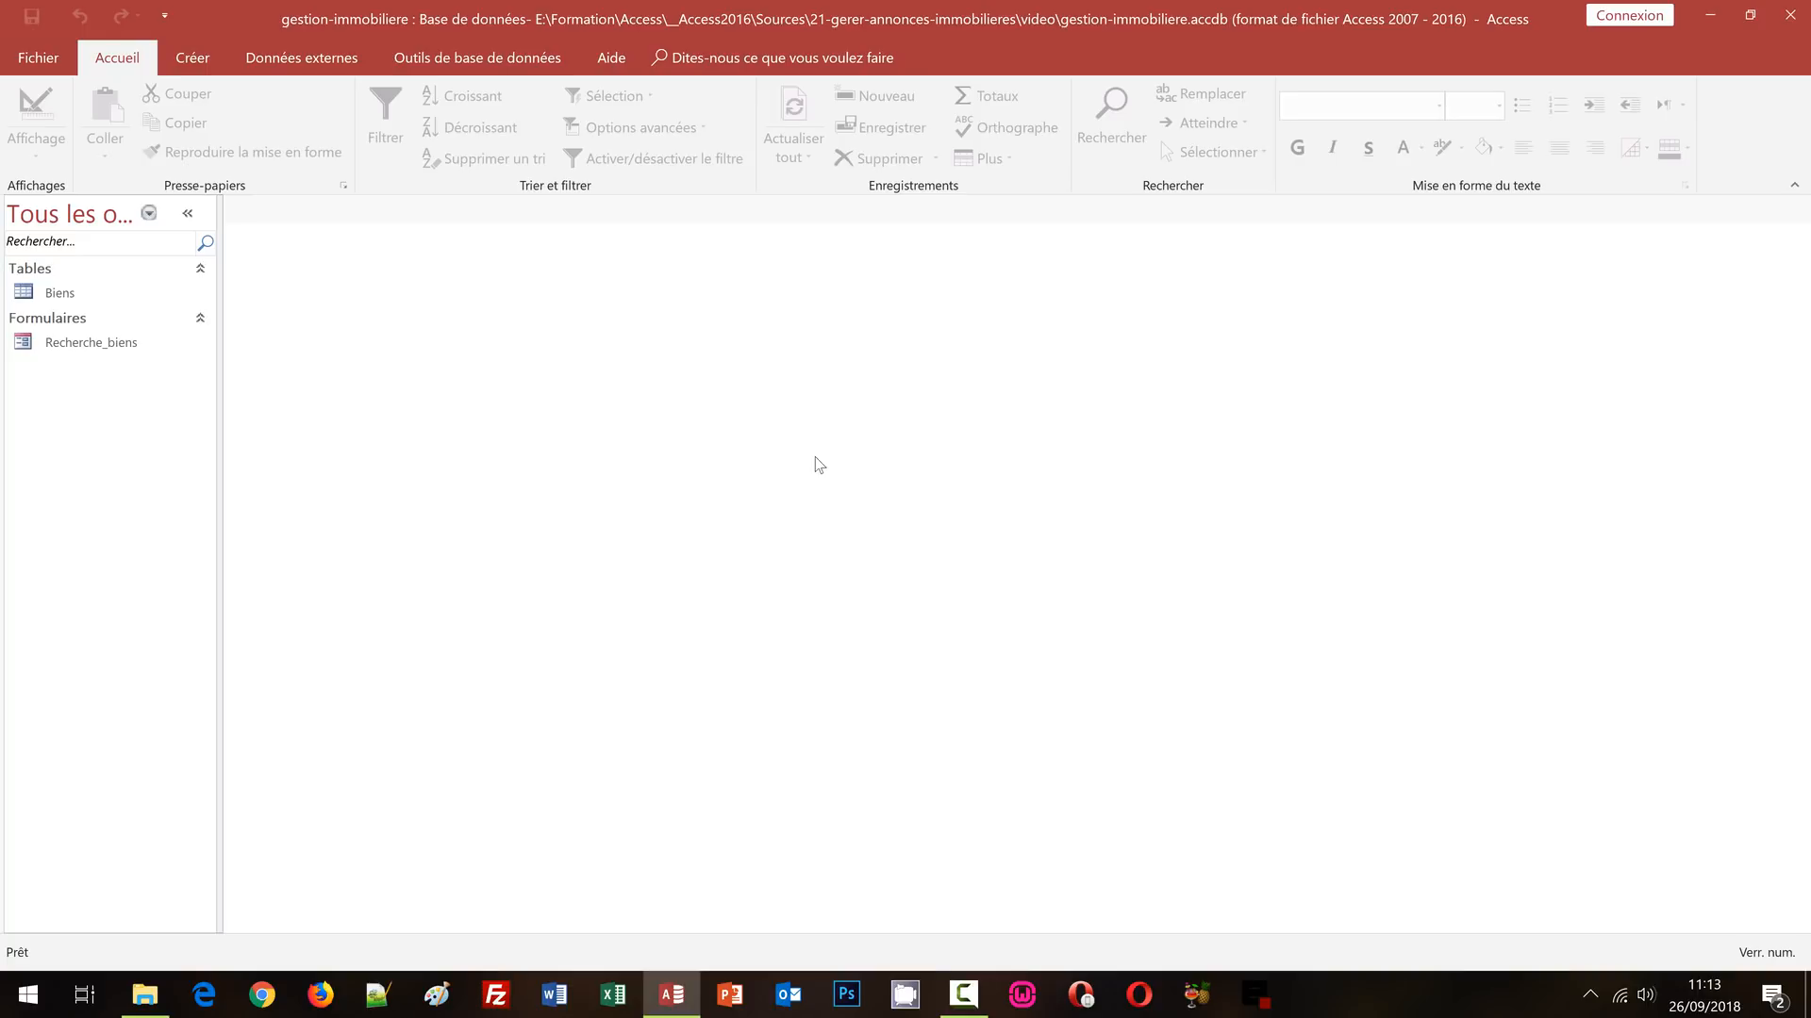
- Open the Biens table to view its records and switch it to design view
click(57, 298)
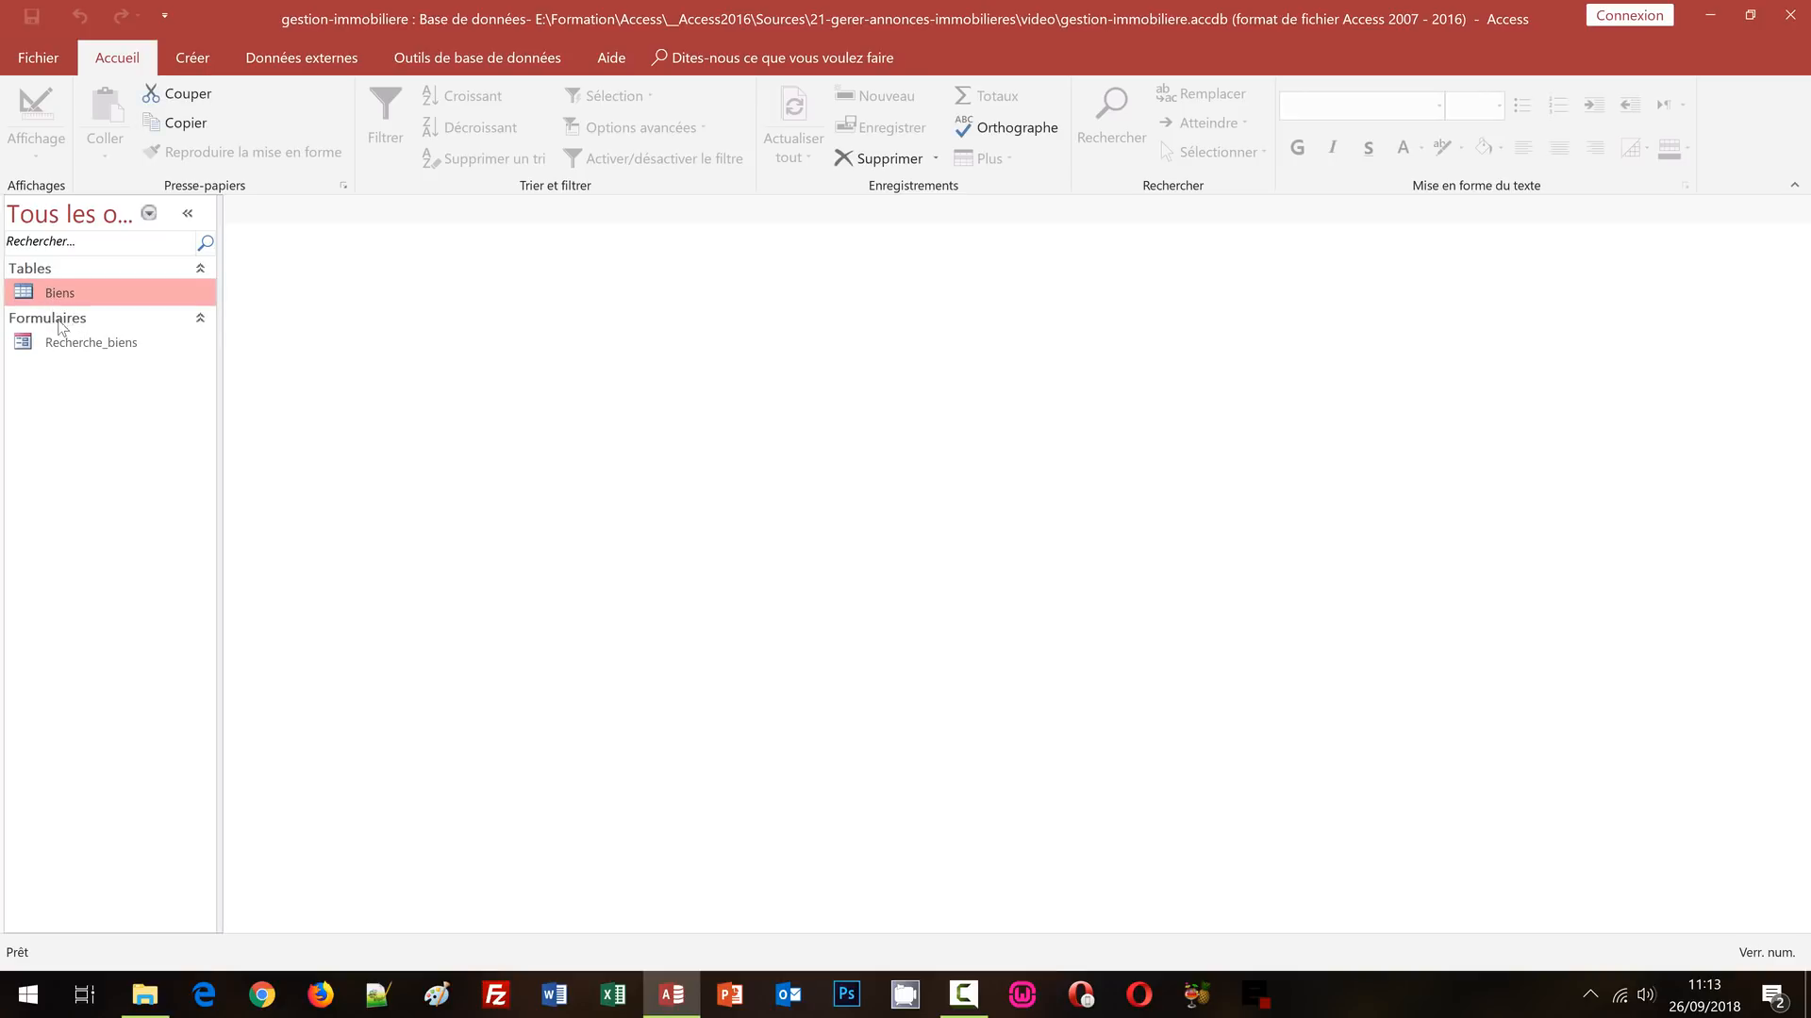
click(70, 347)
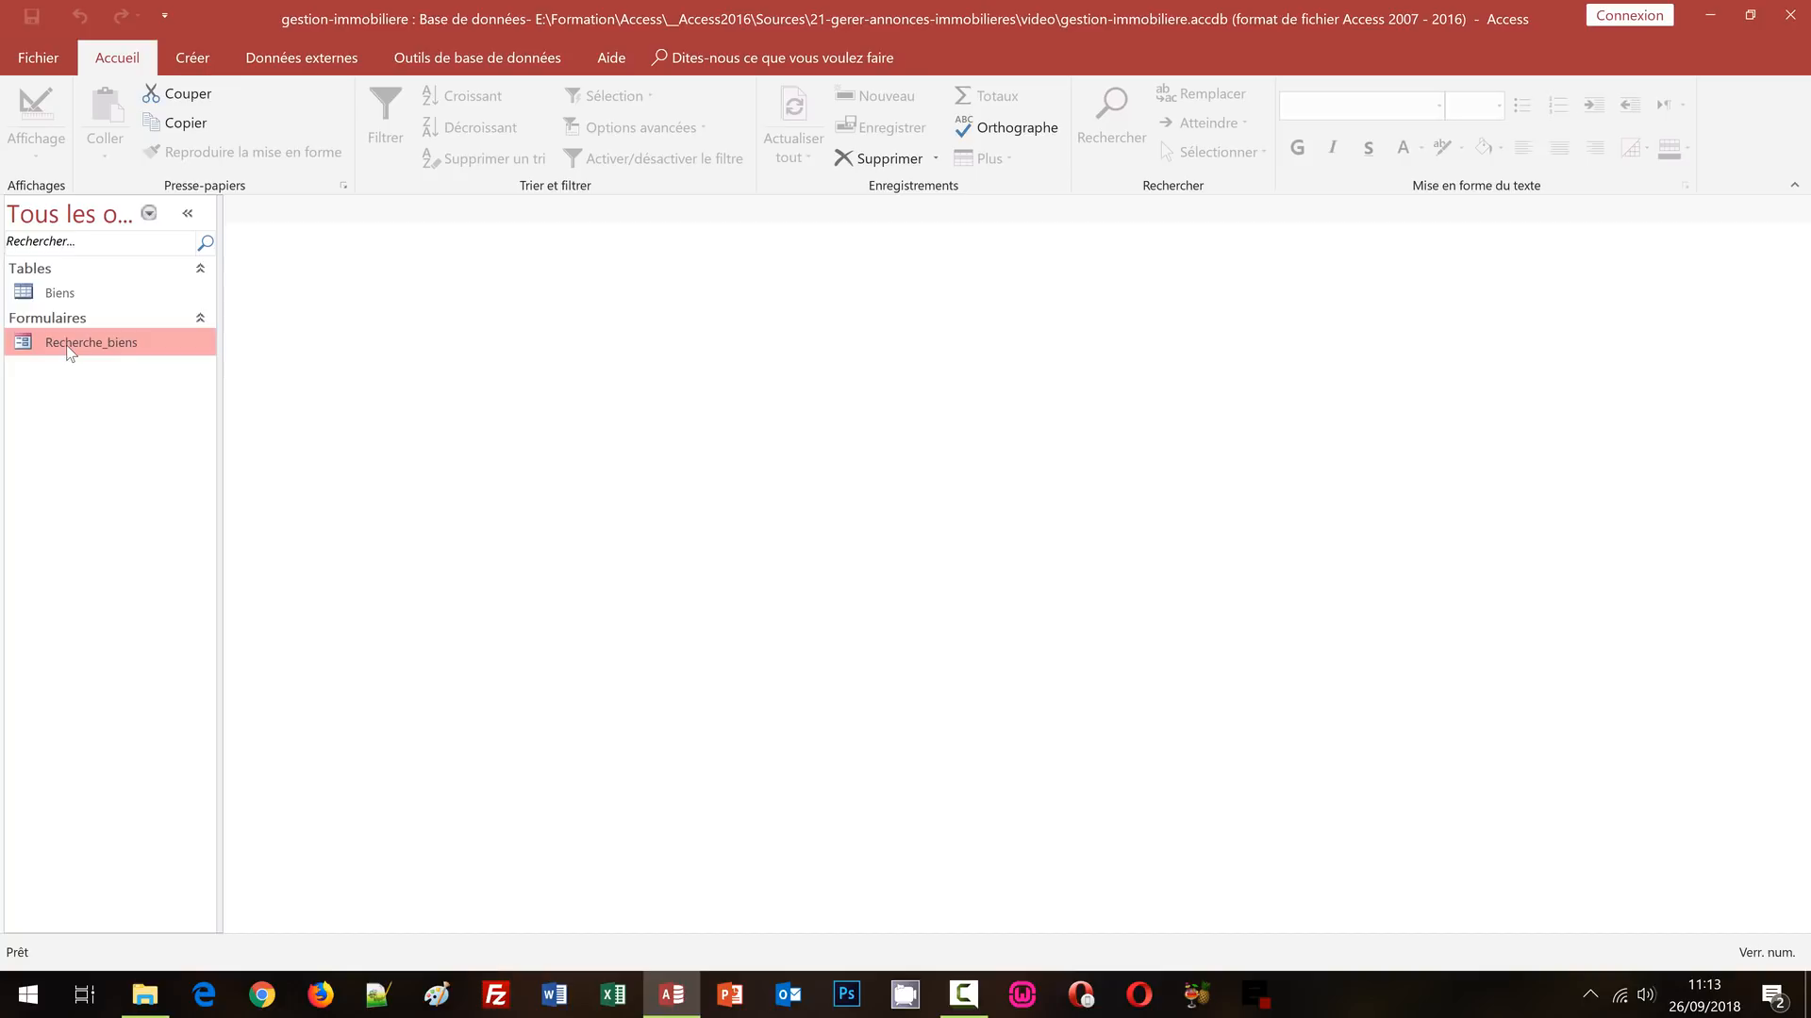
double_click(60, 296)
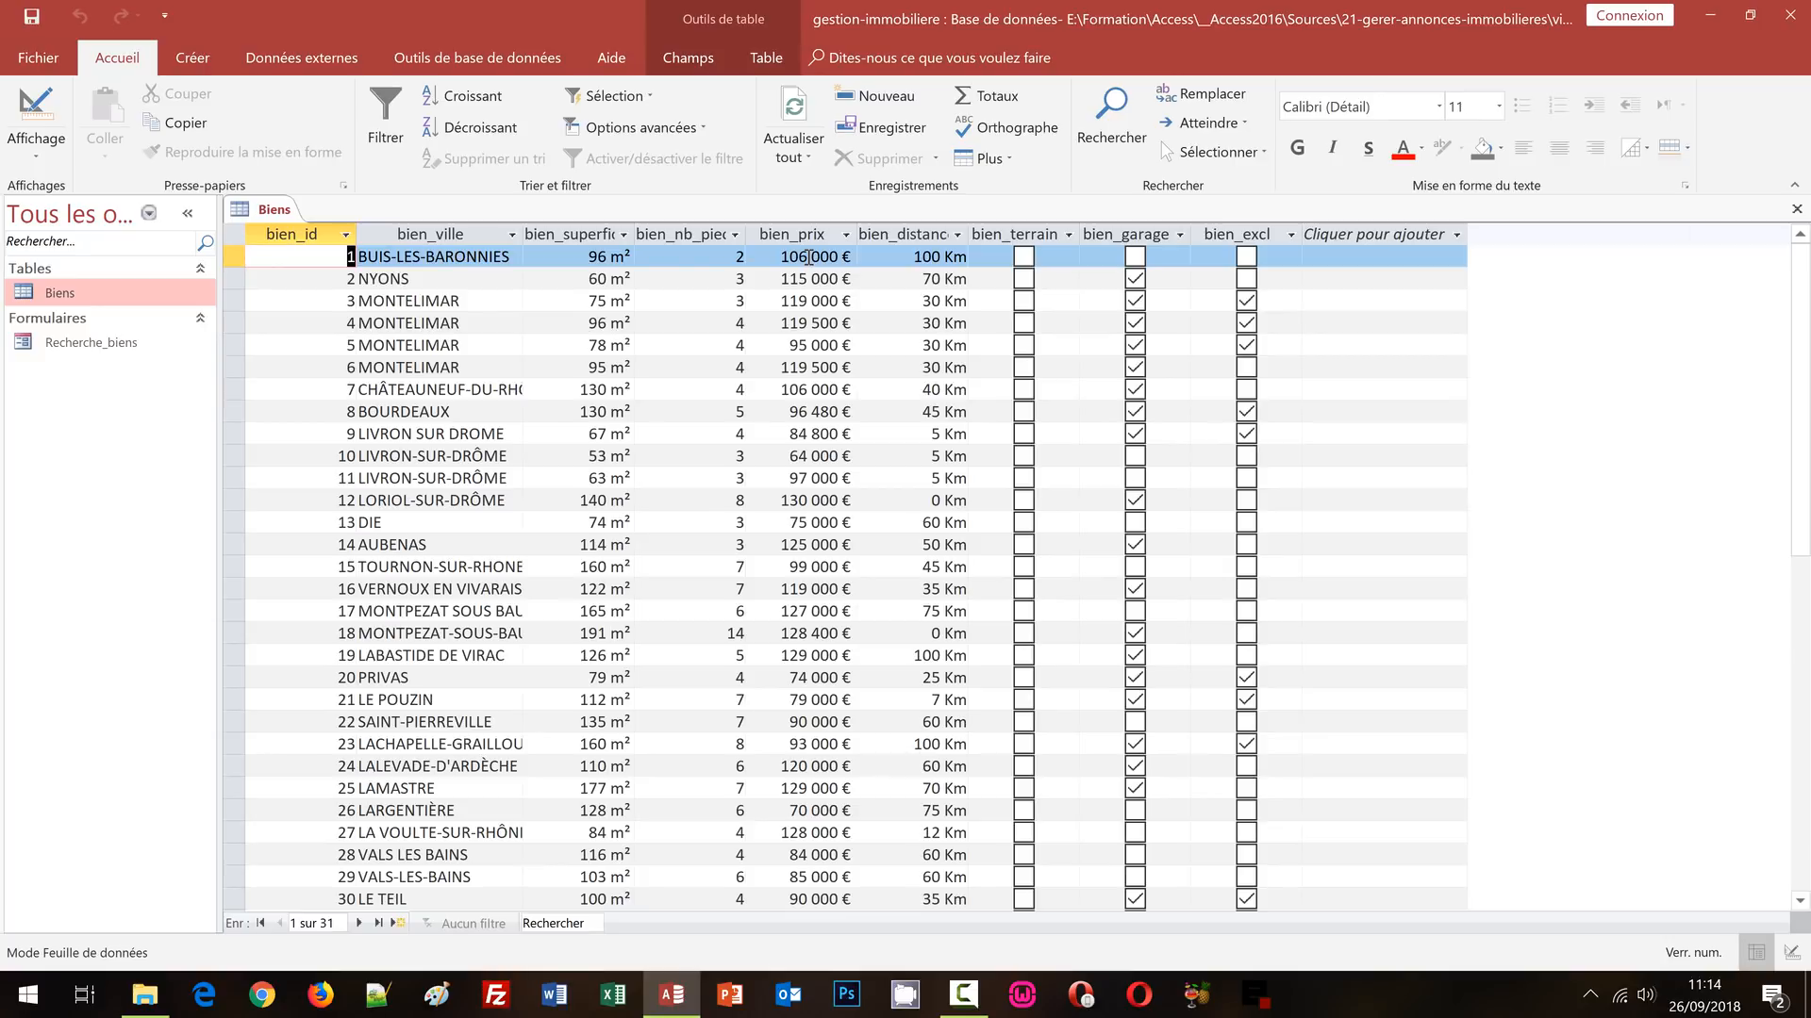
click(29, 160)
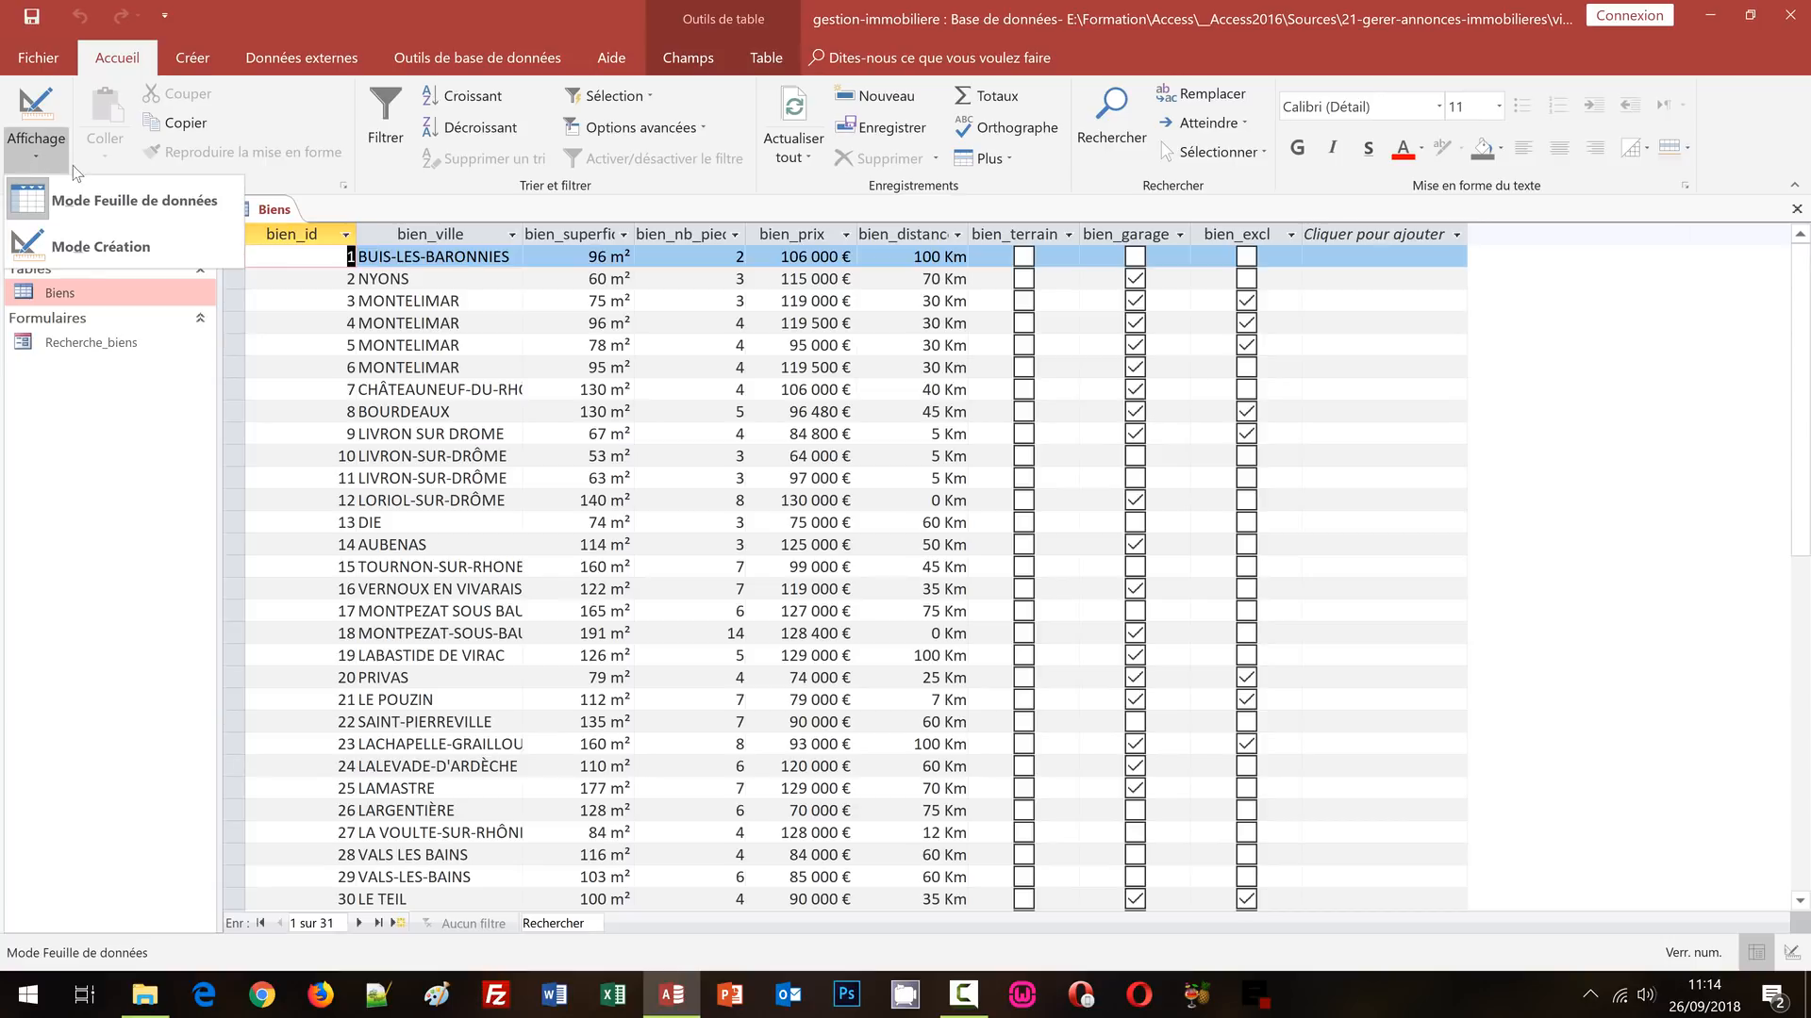
click(102, 247)
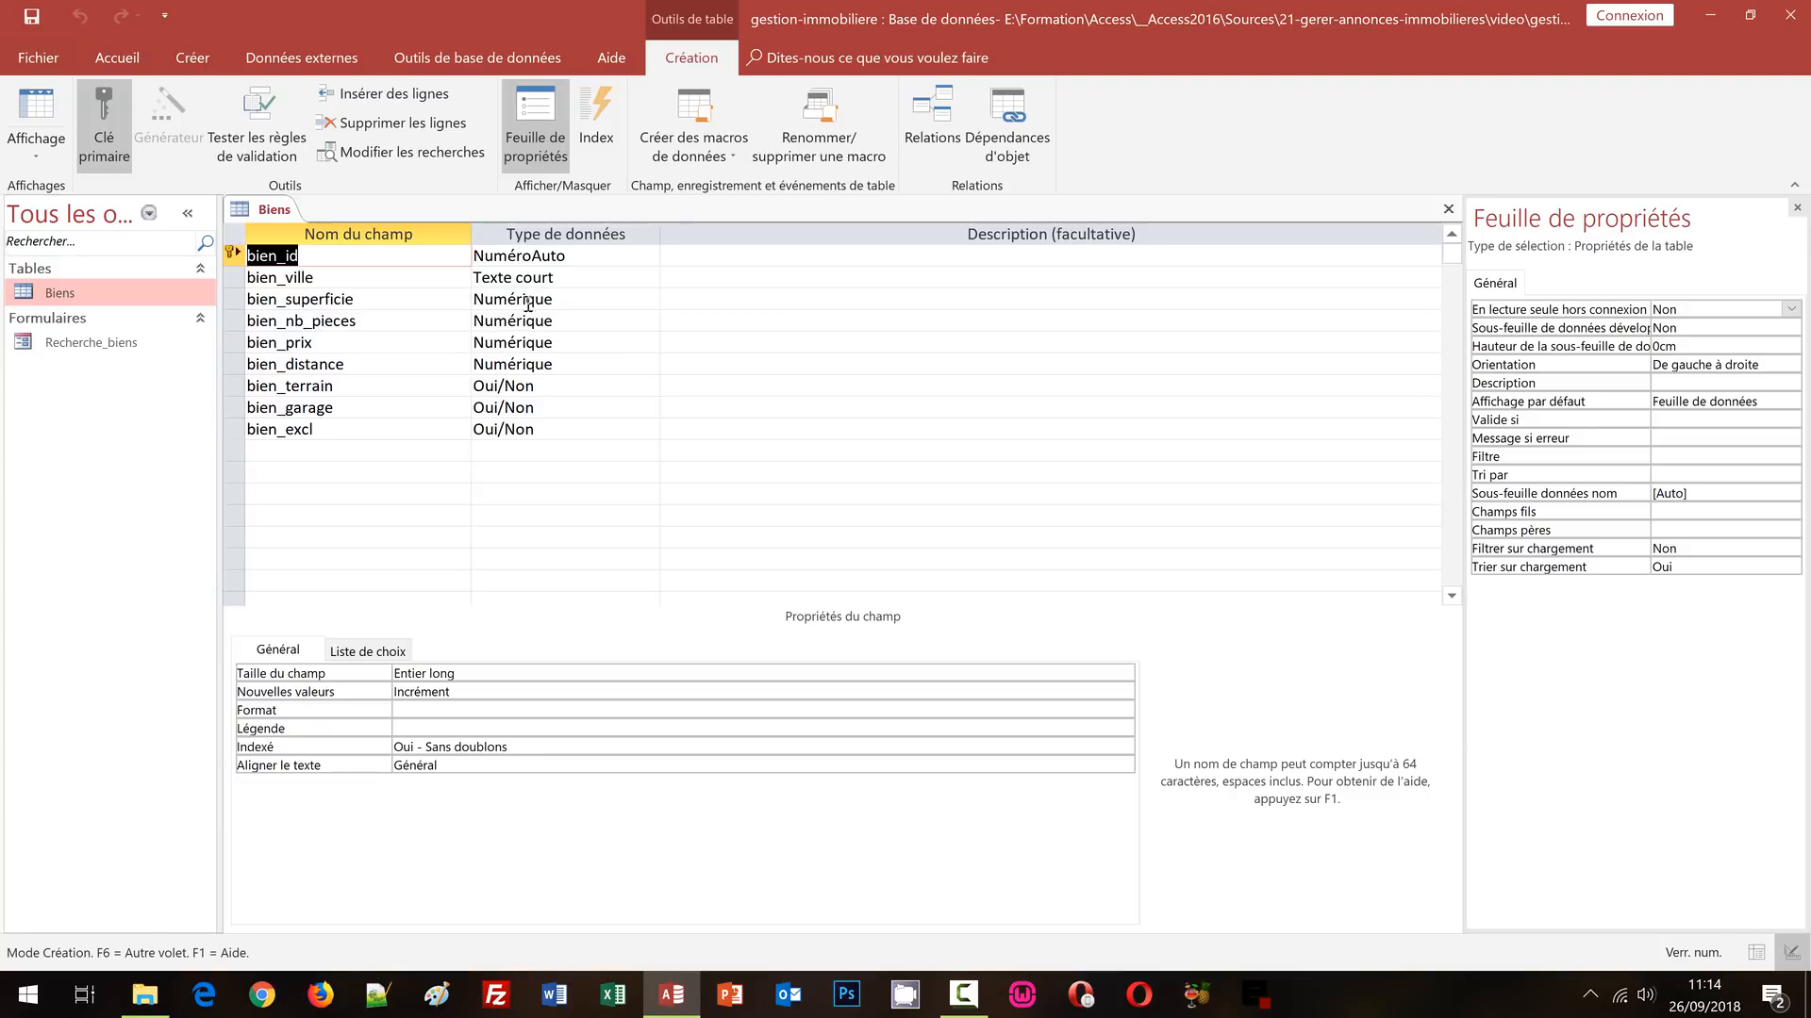
- Examine the field properties of bien_ville, bien_superficie, bien_prix and bien_distance in the Biens table
click(345, 280)
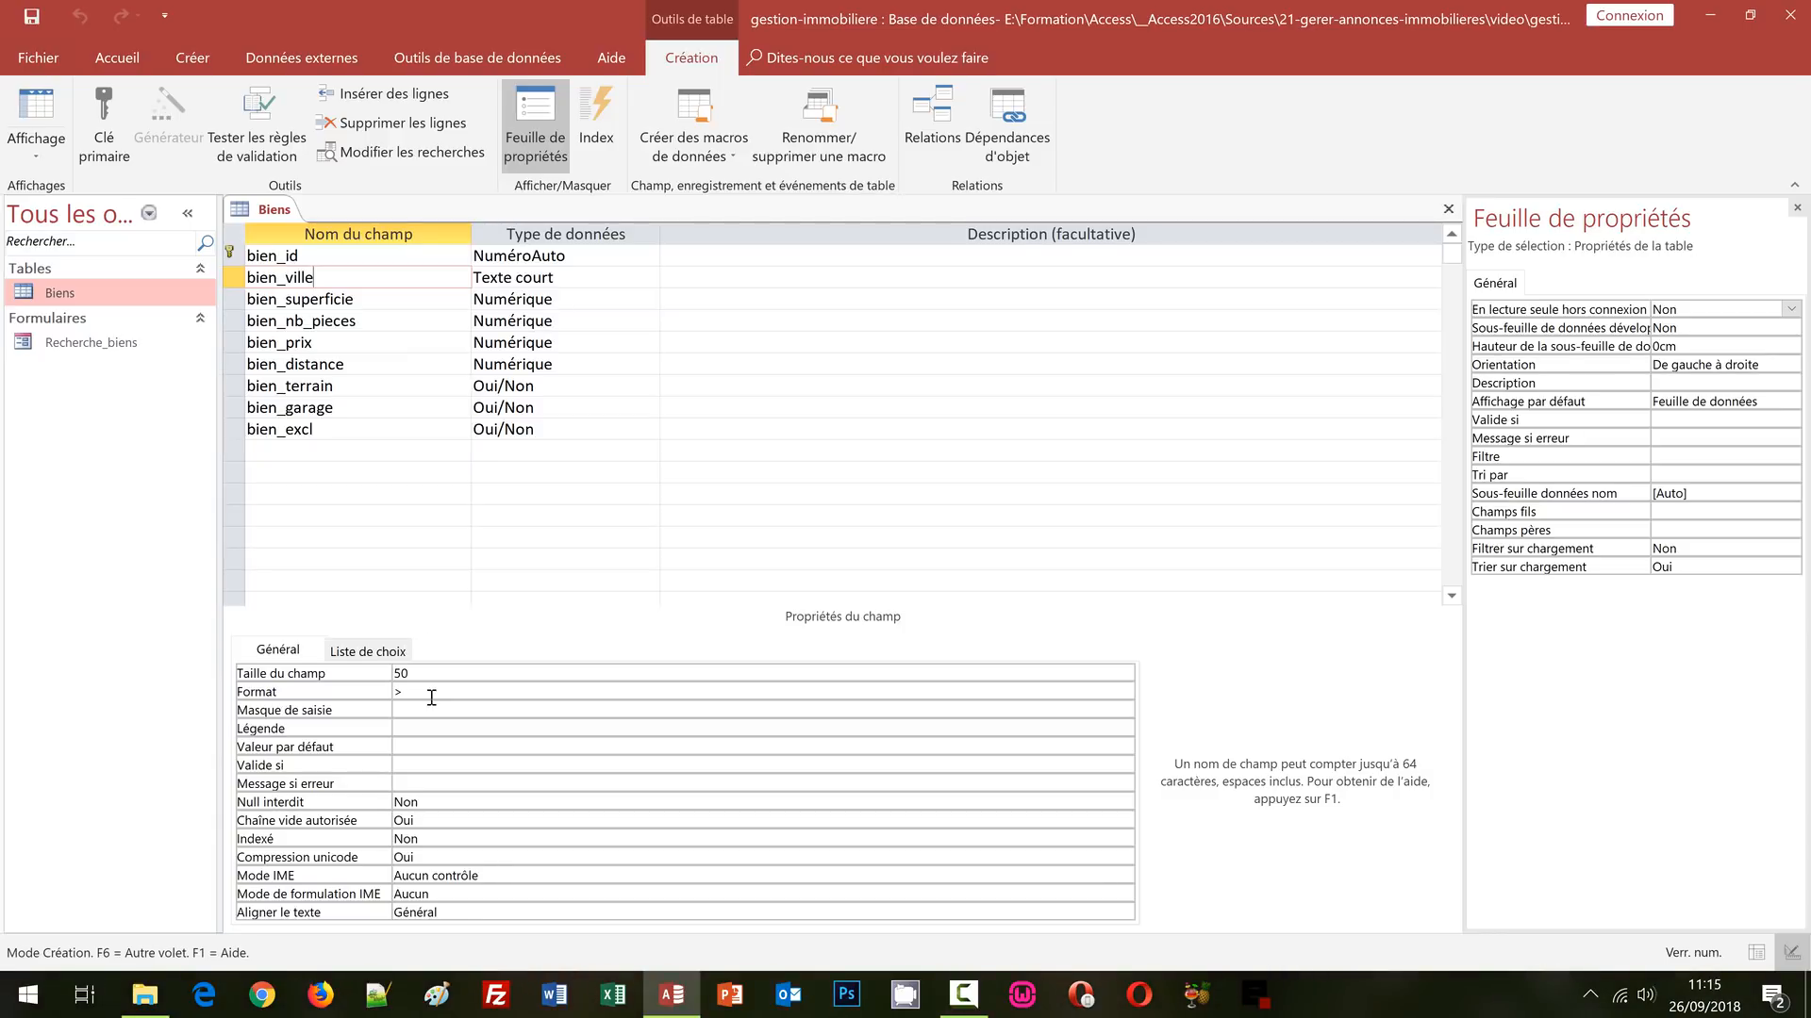
click(357, 300)
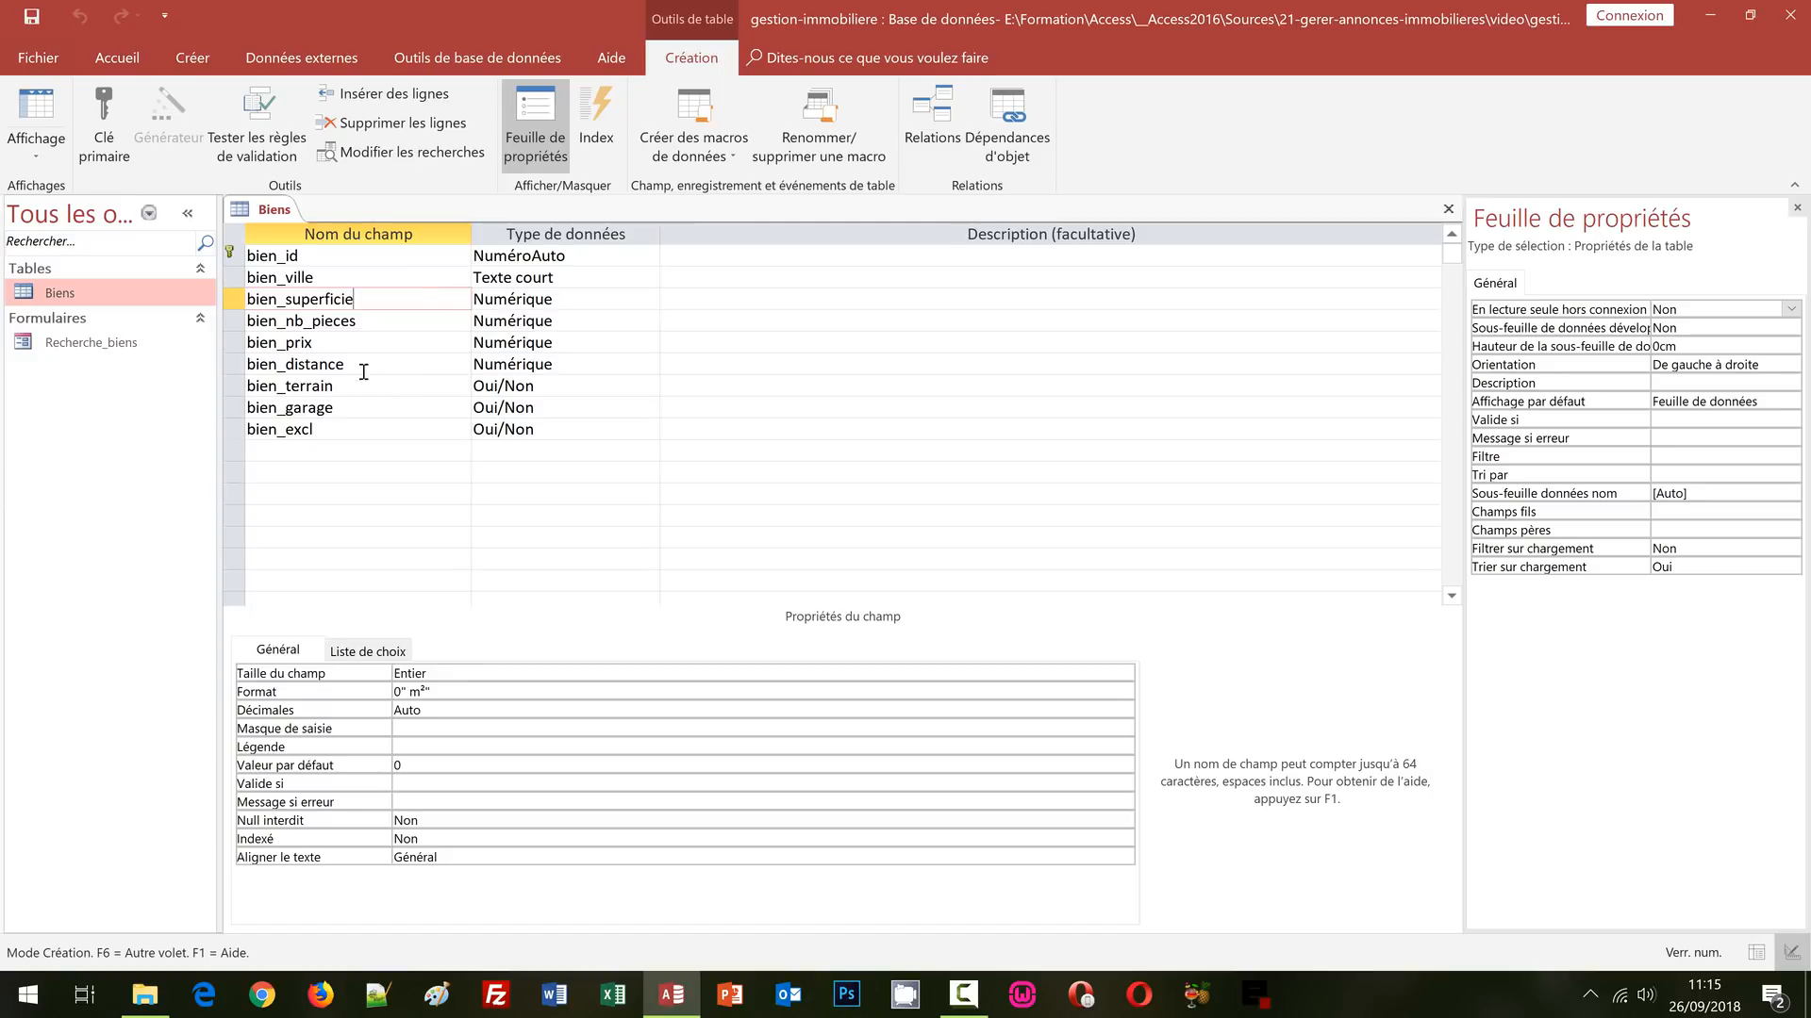
click(352, 342)
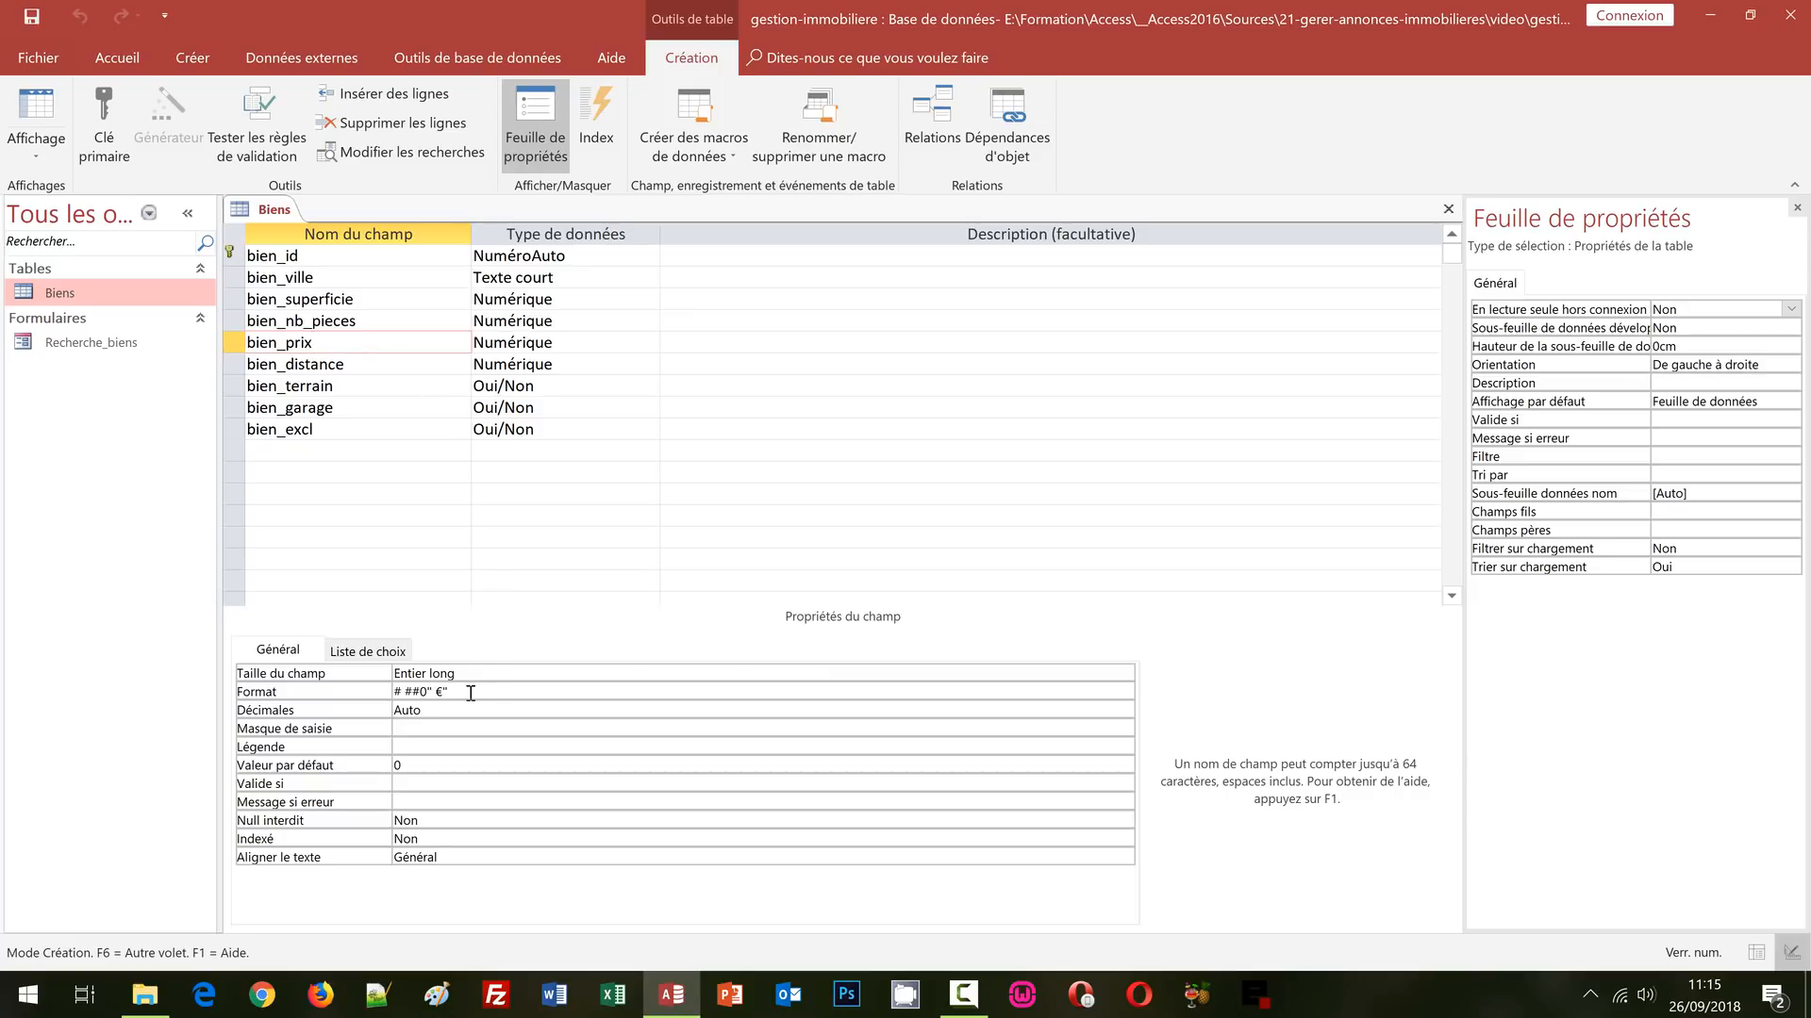
click(371, 367)
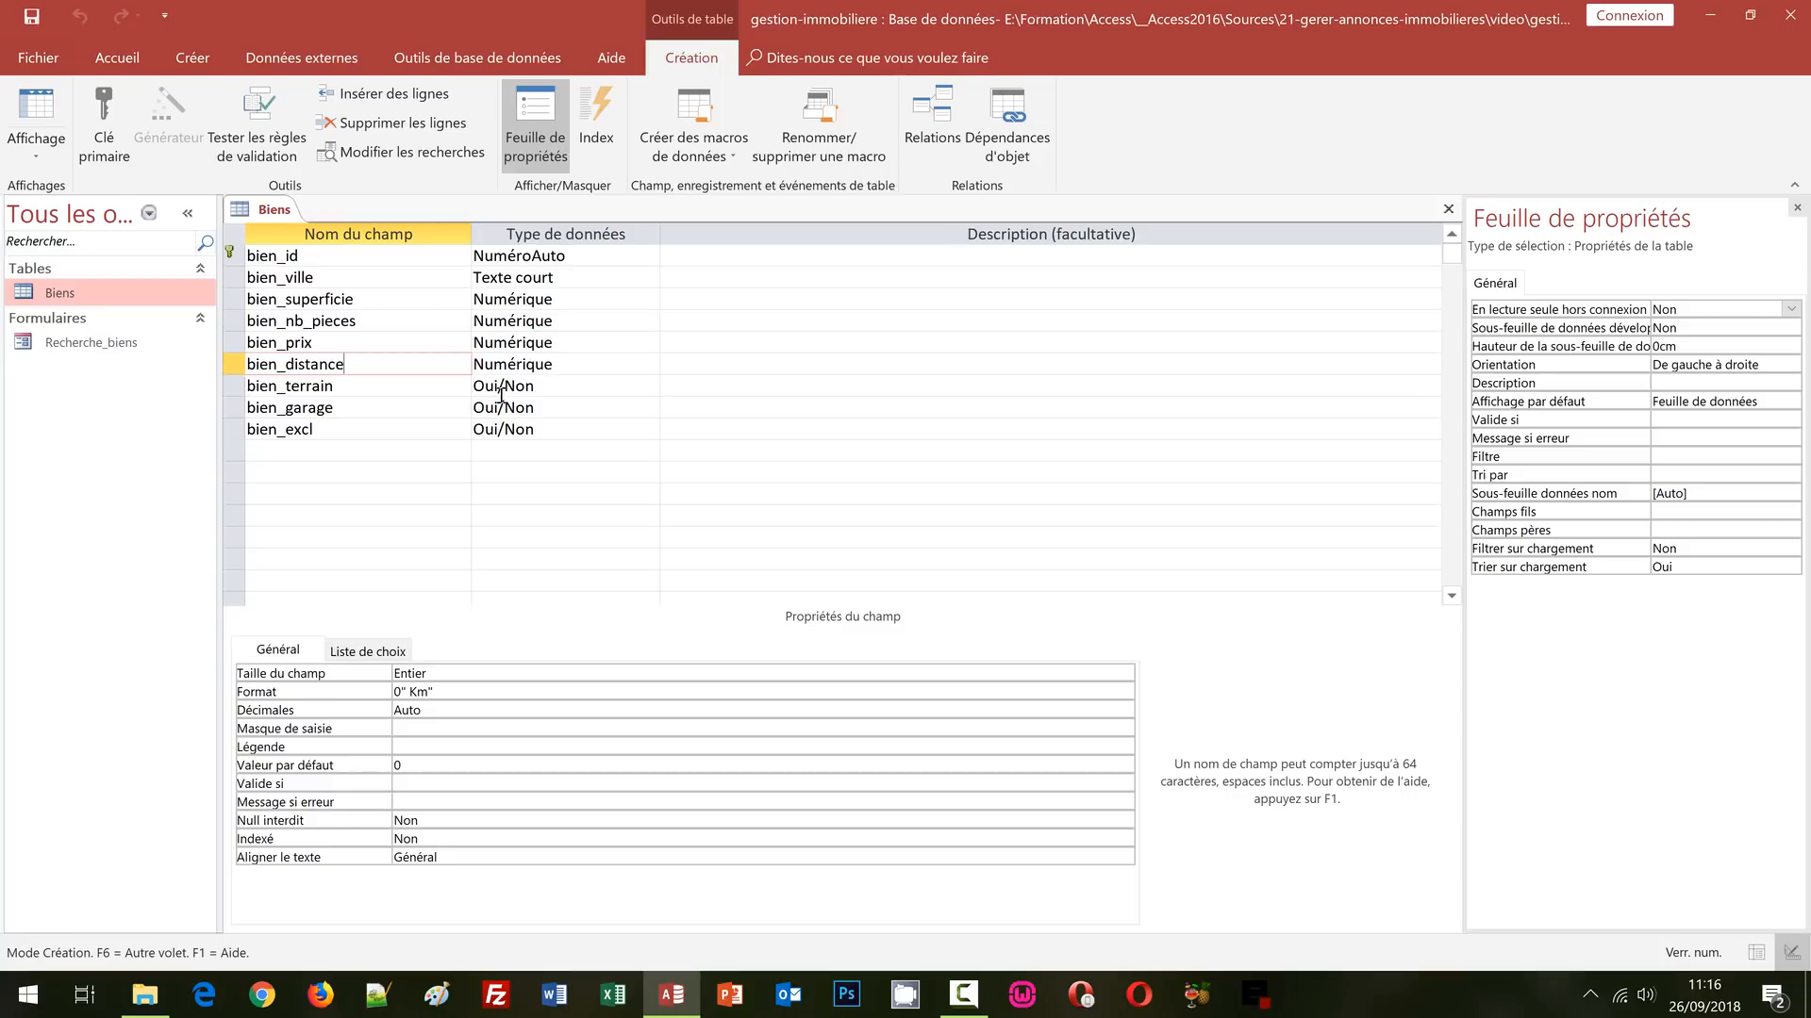
click(279, 278)
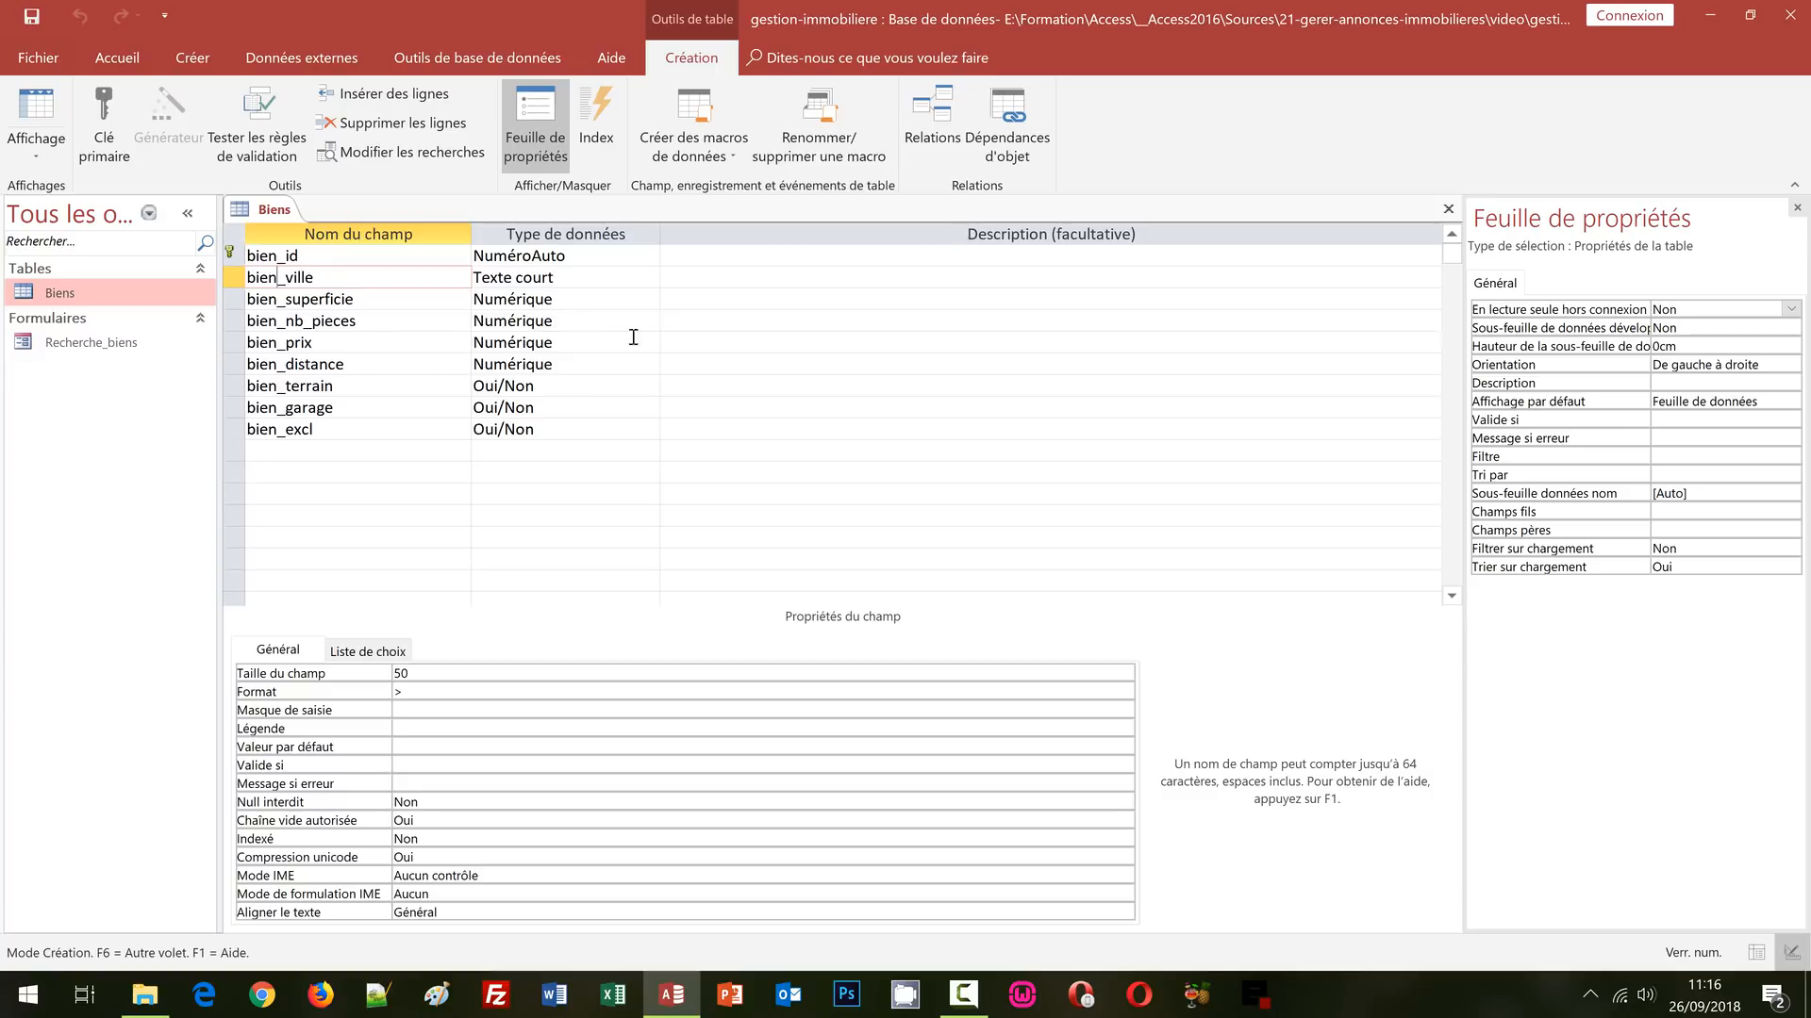
- Close the Biens table and open the Recherche_biens form
click(1449, 209)
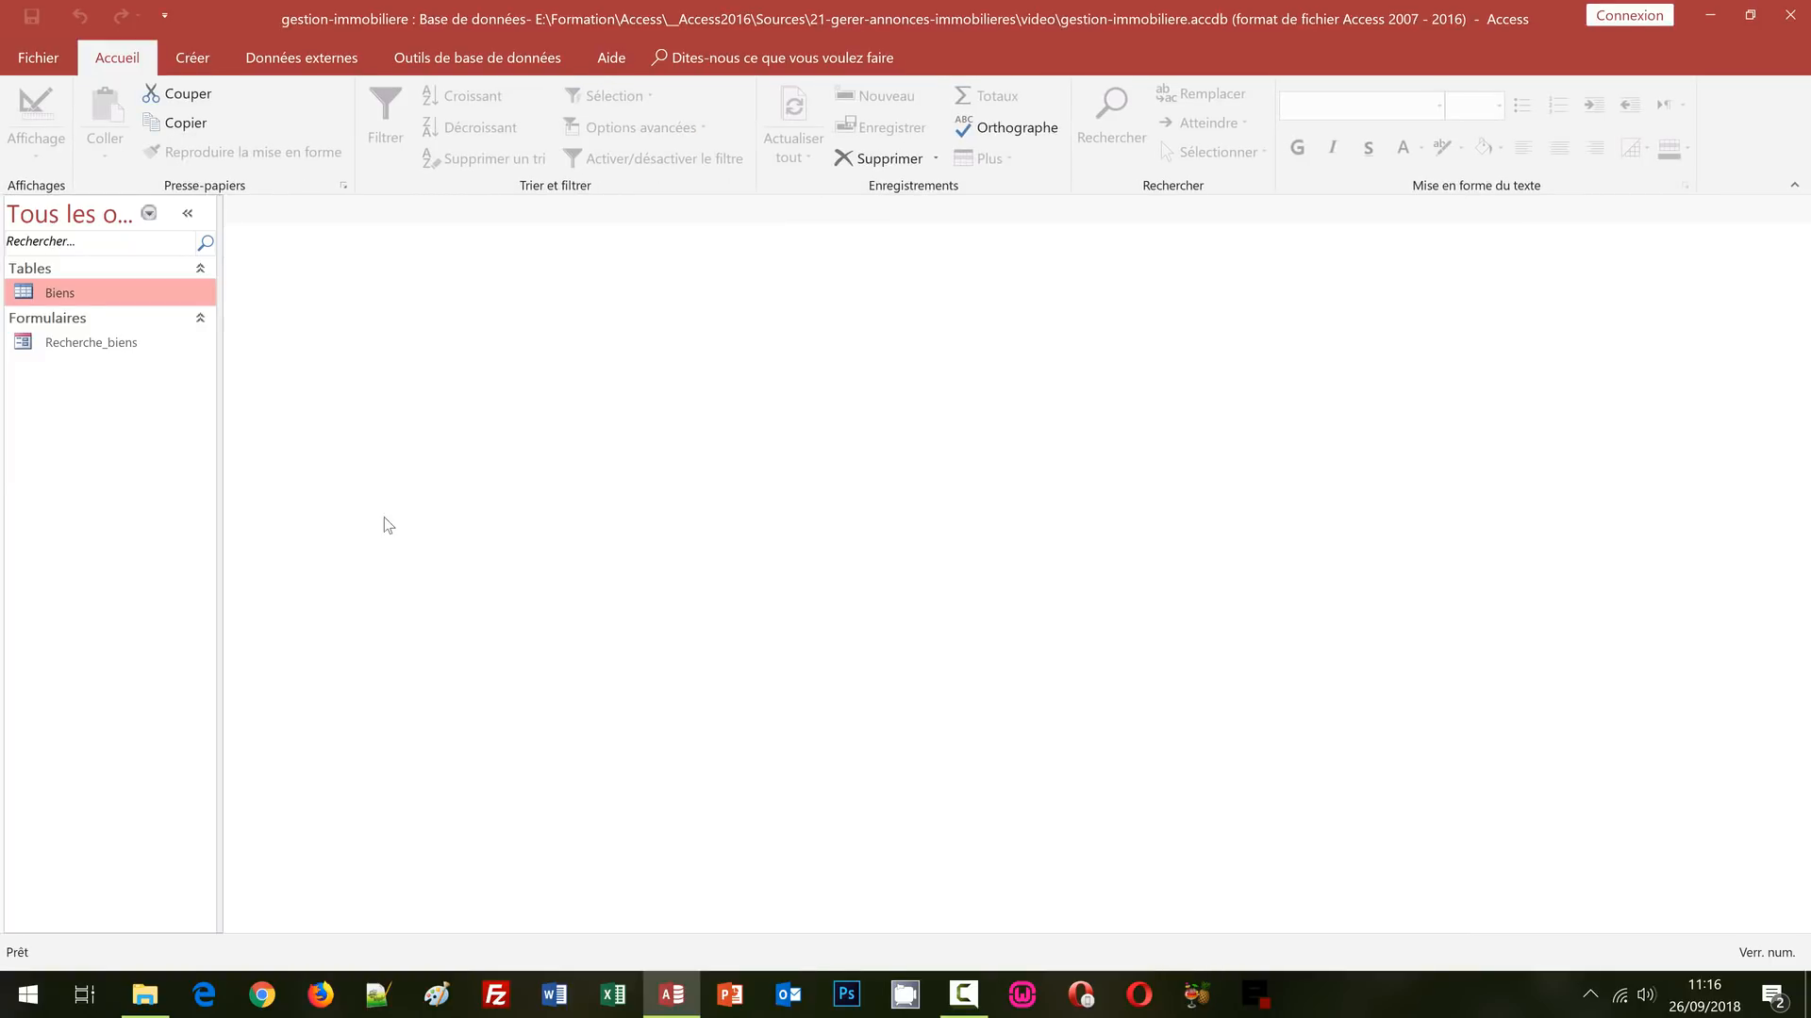
click(71, 347)
double_click(72, 344)
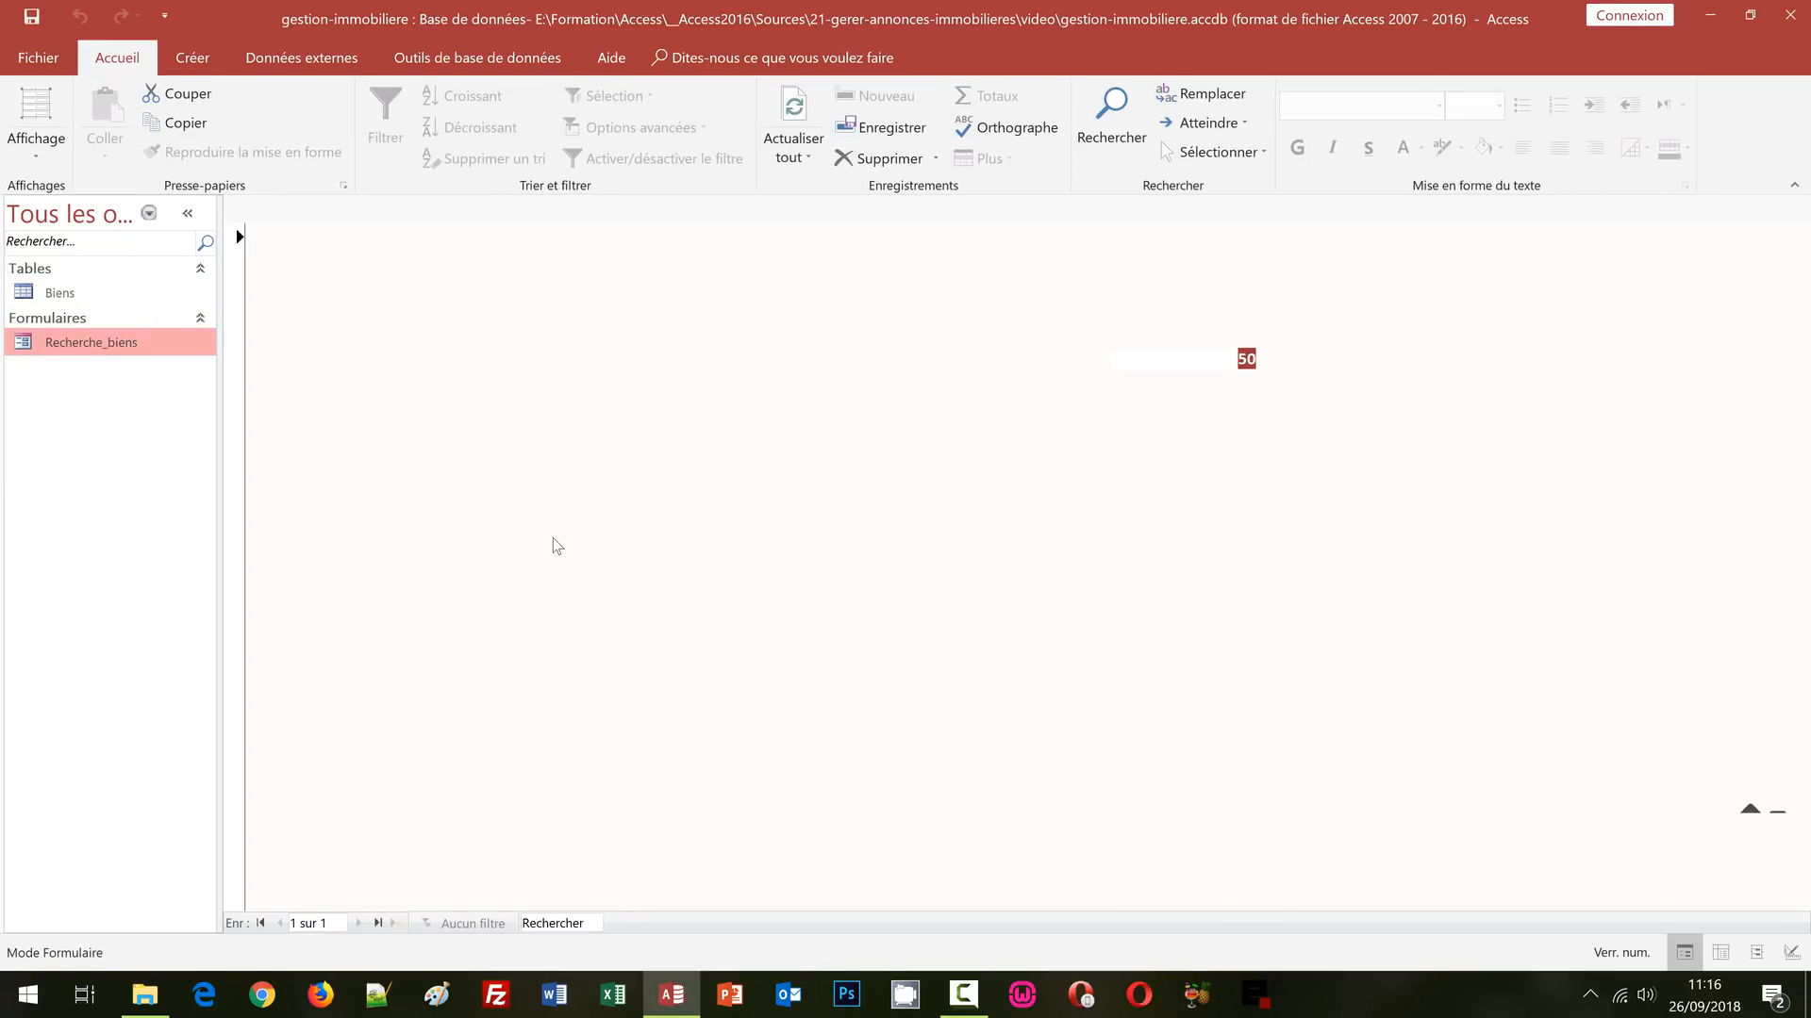
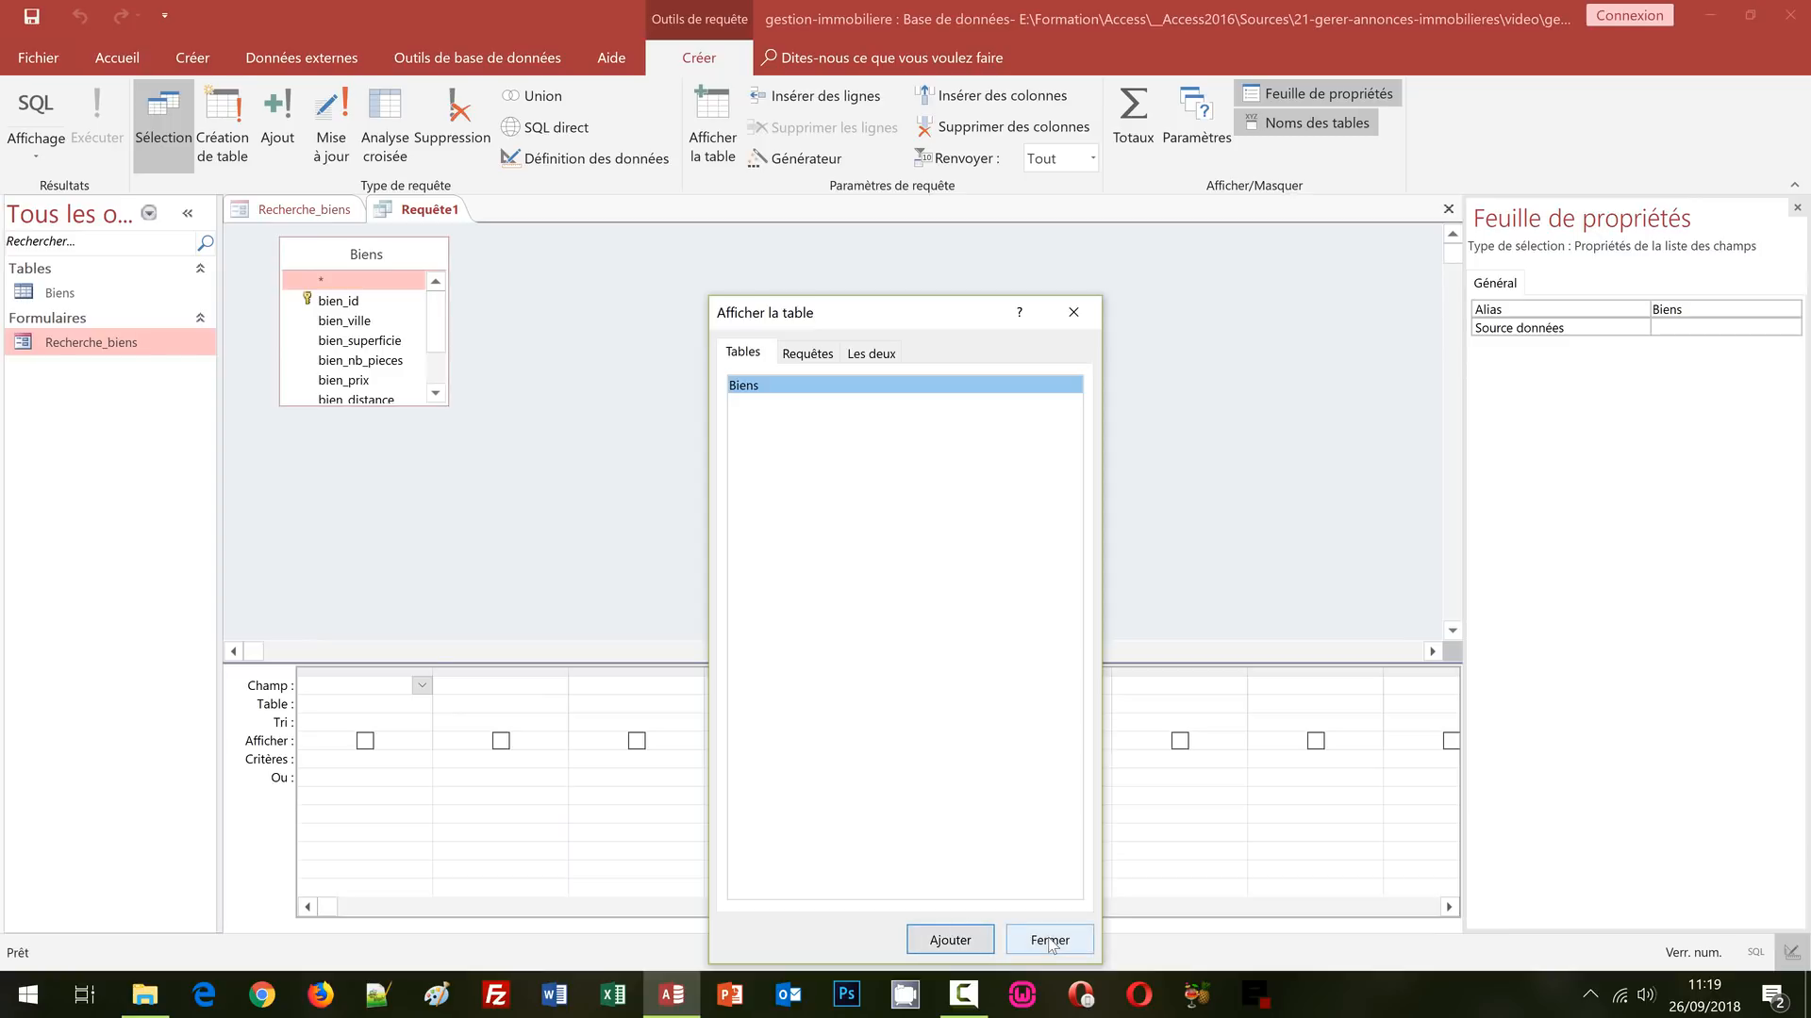
- Finish choosing tables for the query, then enlarge and reposition the Biens field list so all its fields fit
click(1050, 941)
drag(409, 407, 410, 502)
drag(364, 254, 412, 369)
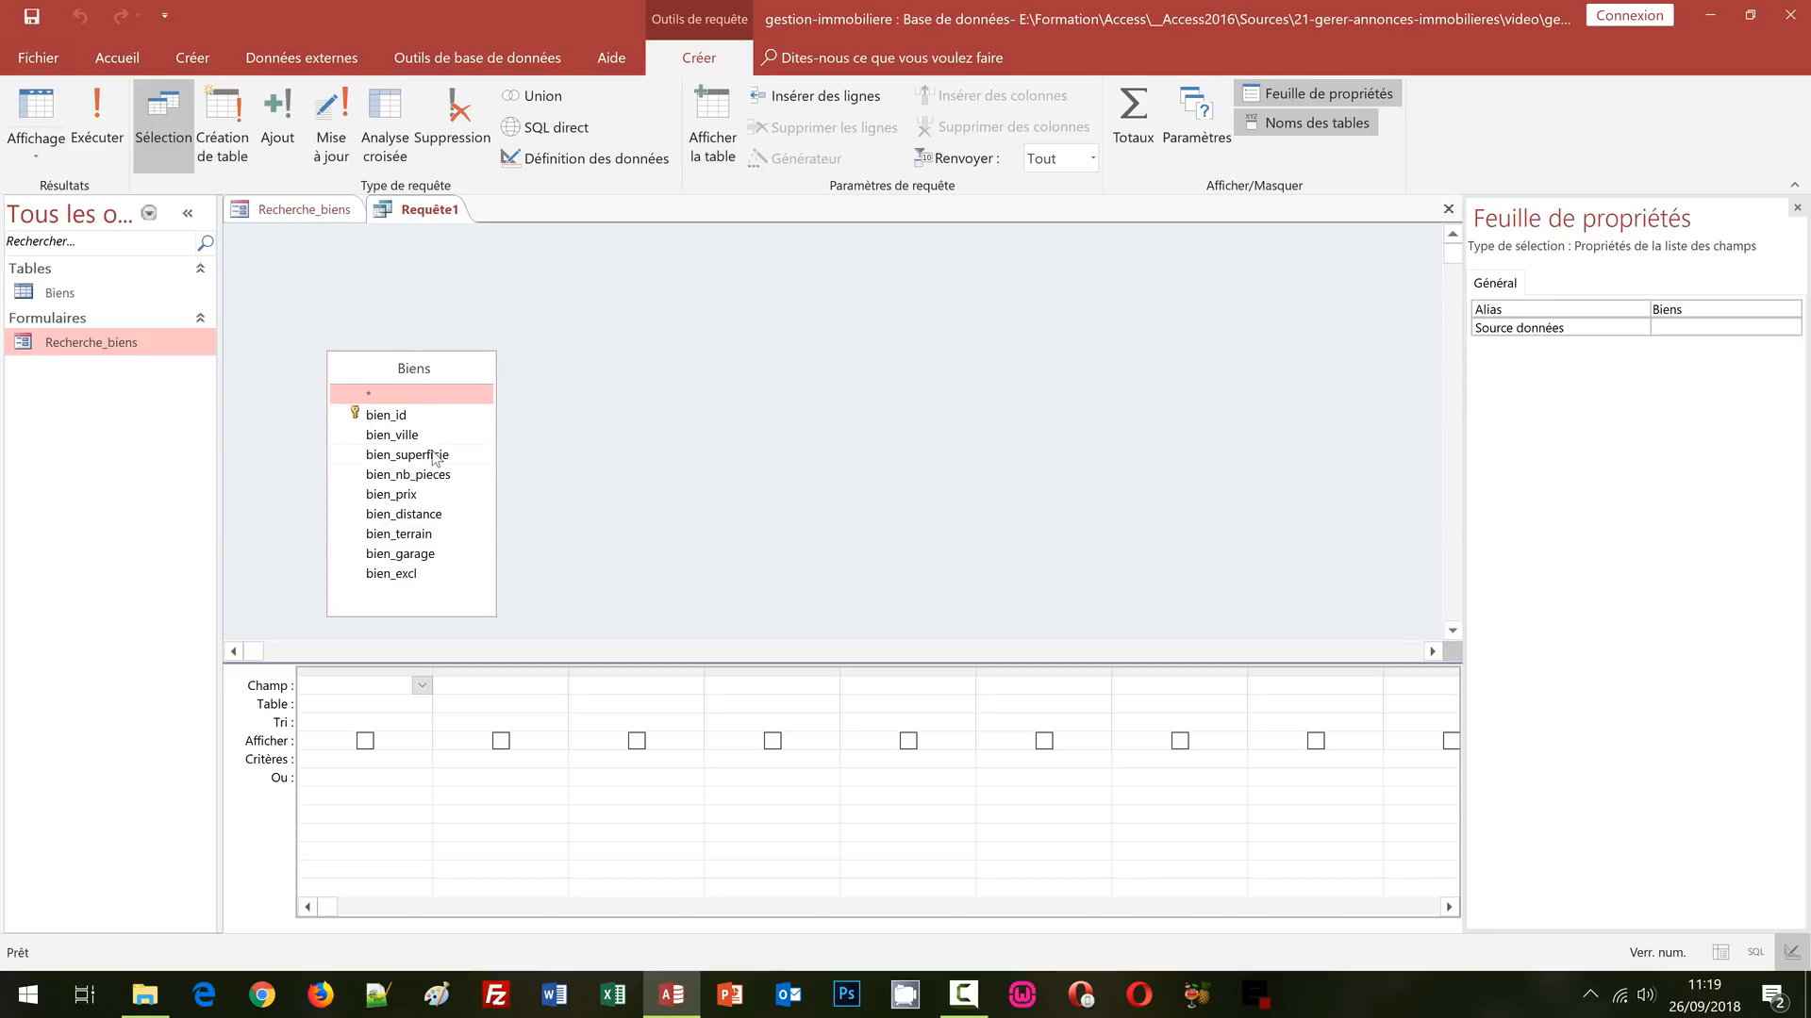
- Add all the Biens fields from bien_ville through bien_excl to the query design grid
click(402, 435)
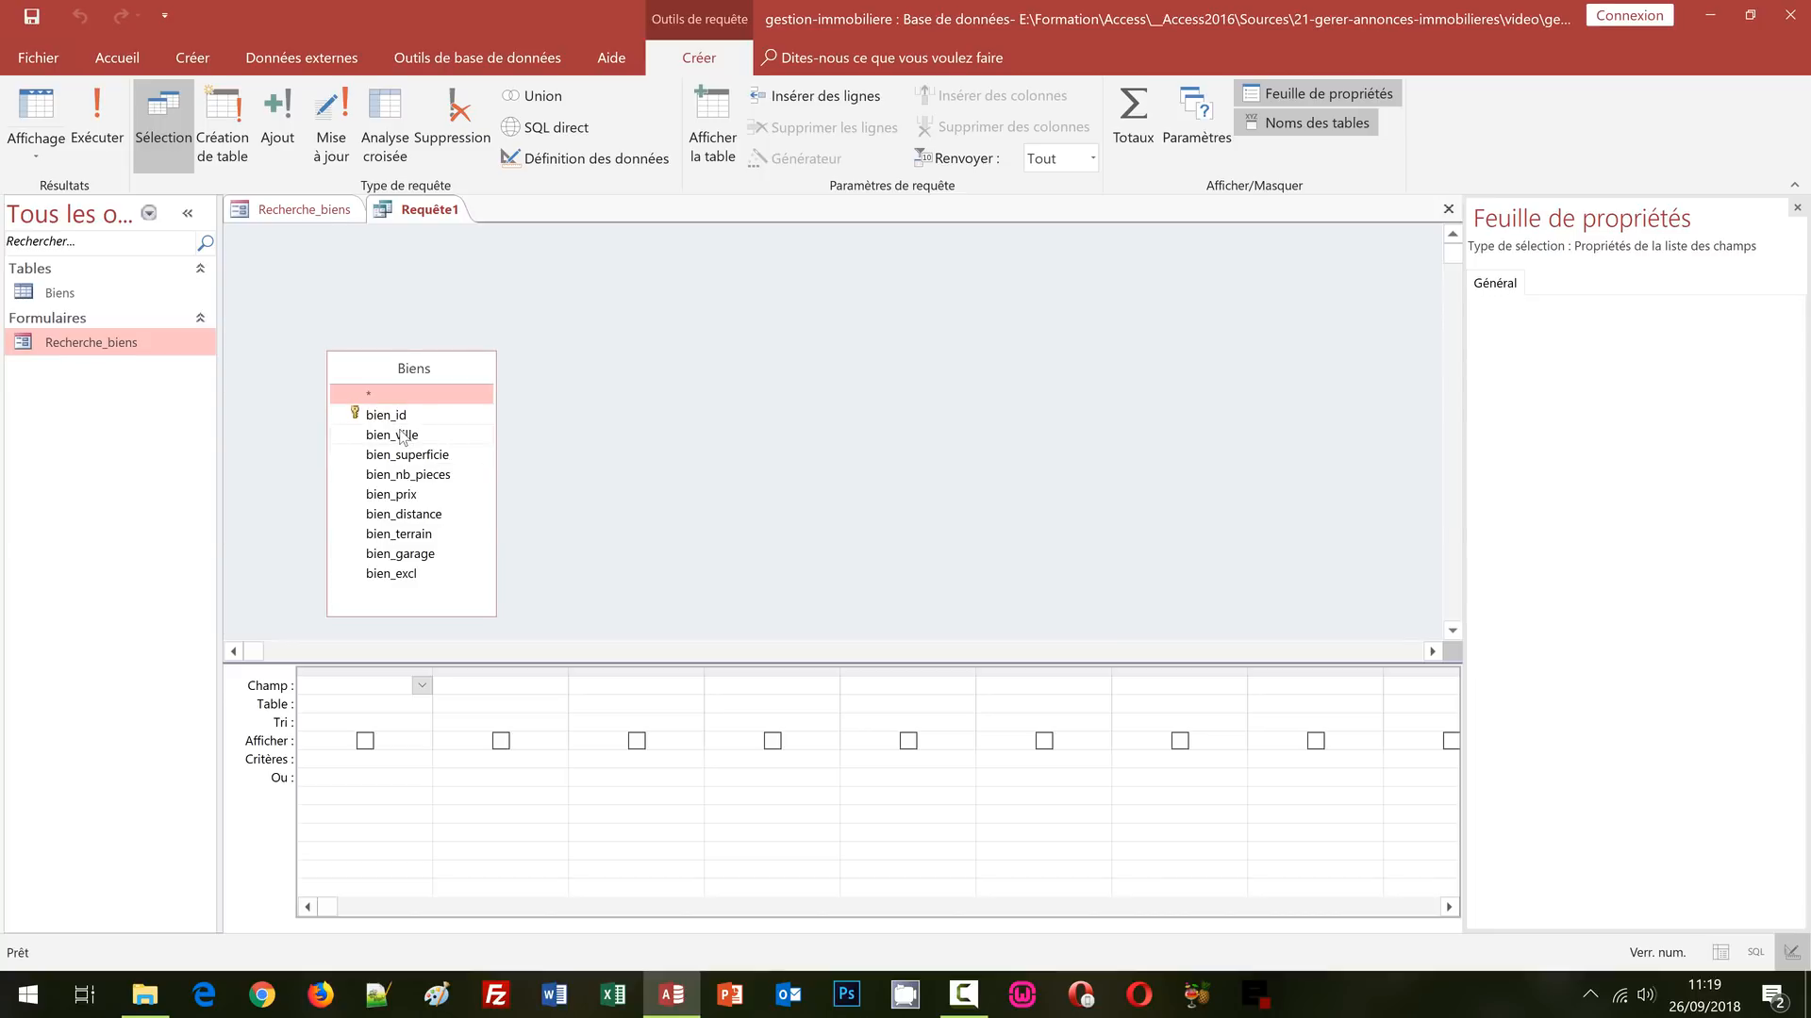
ctrl+click(402, 574)
shift+click(399, 576)
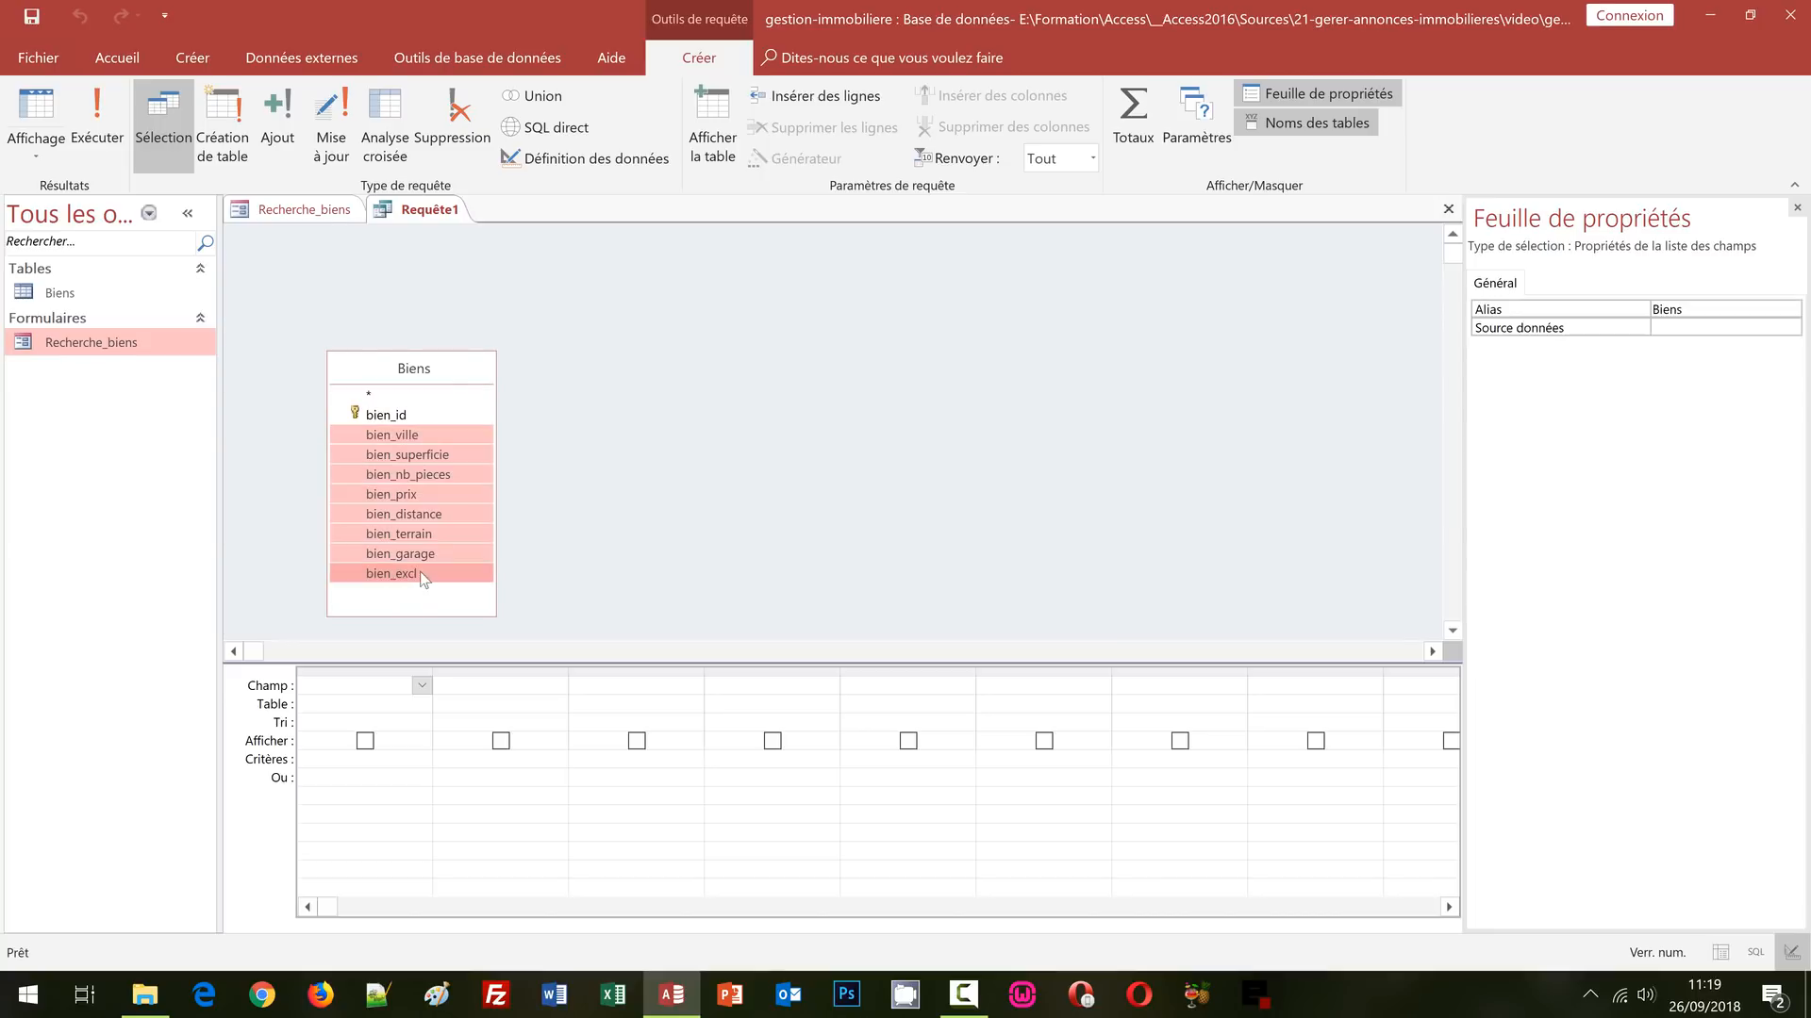
drag(396, 432, 382, 686)
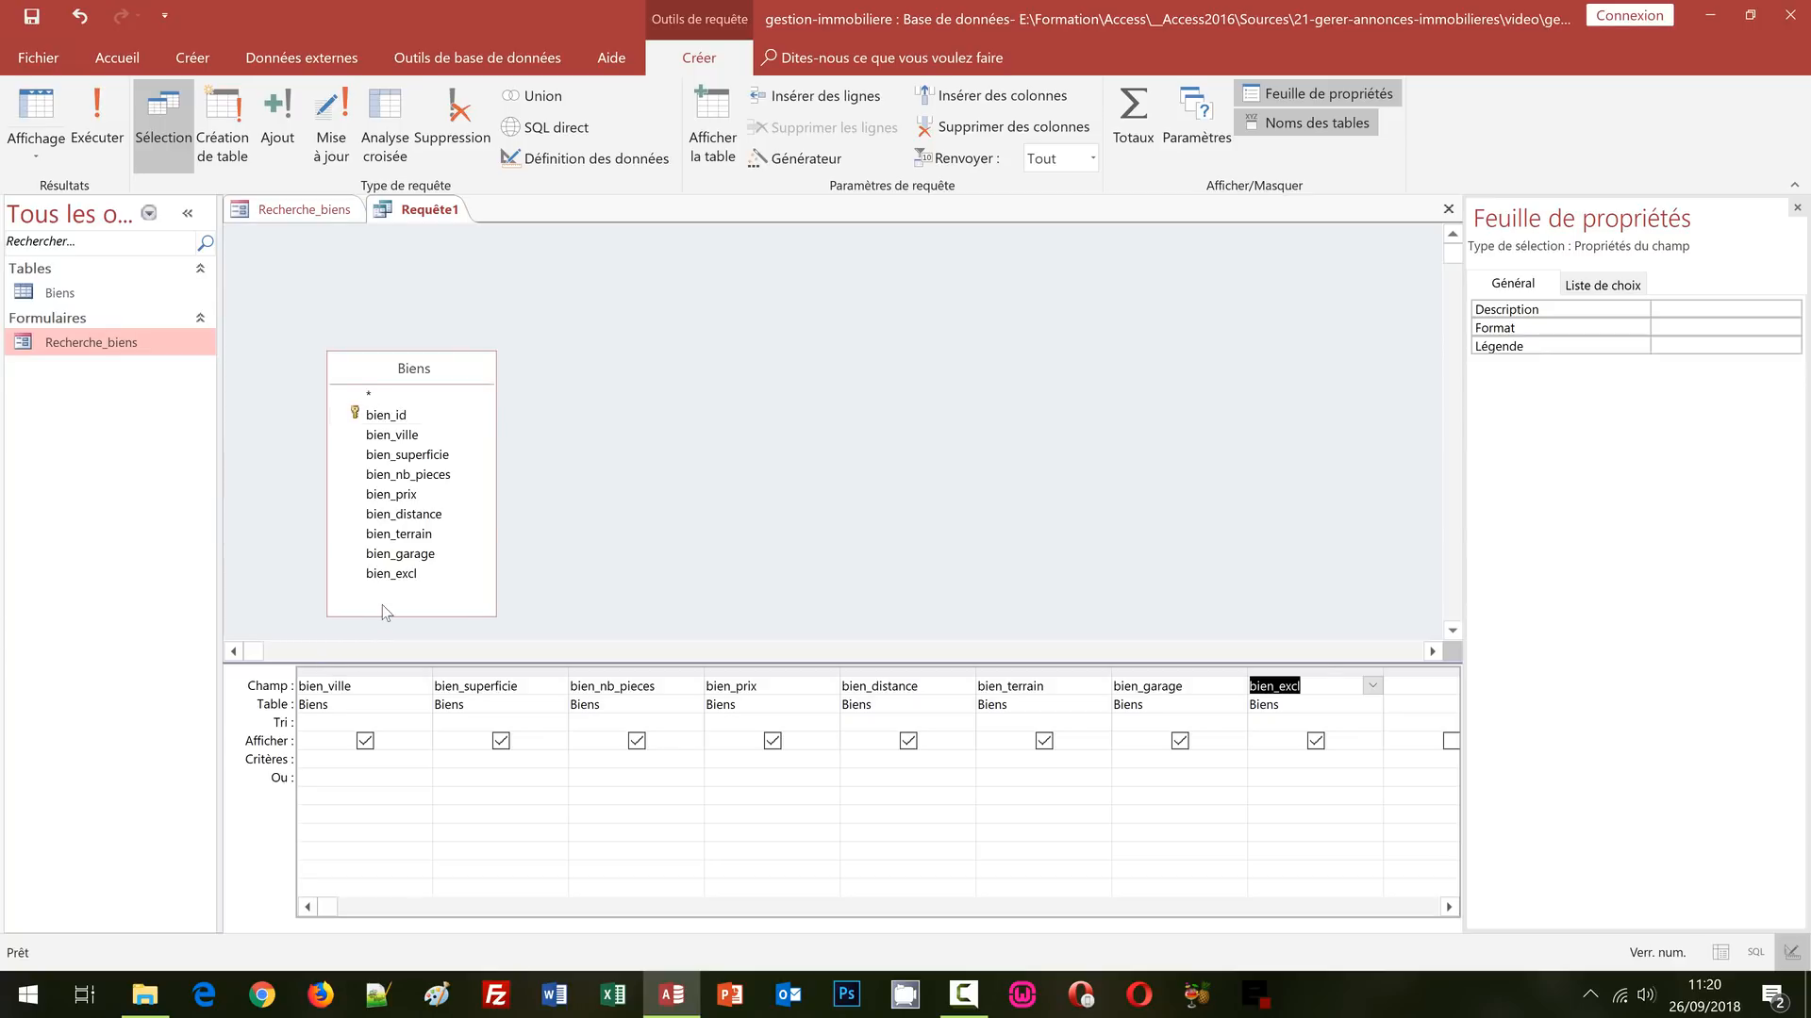
- Examine the criteria cells of the bien_superficie, bien_nb_pieces, bien_prix, bien_distance and bien_garage columns
click(470, 759)
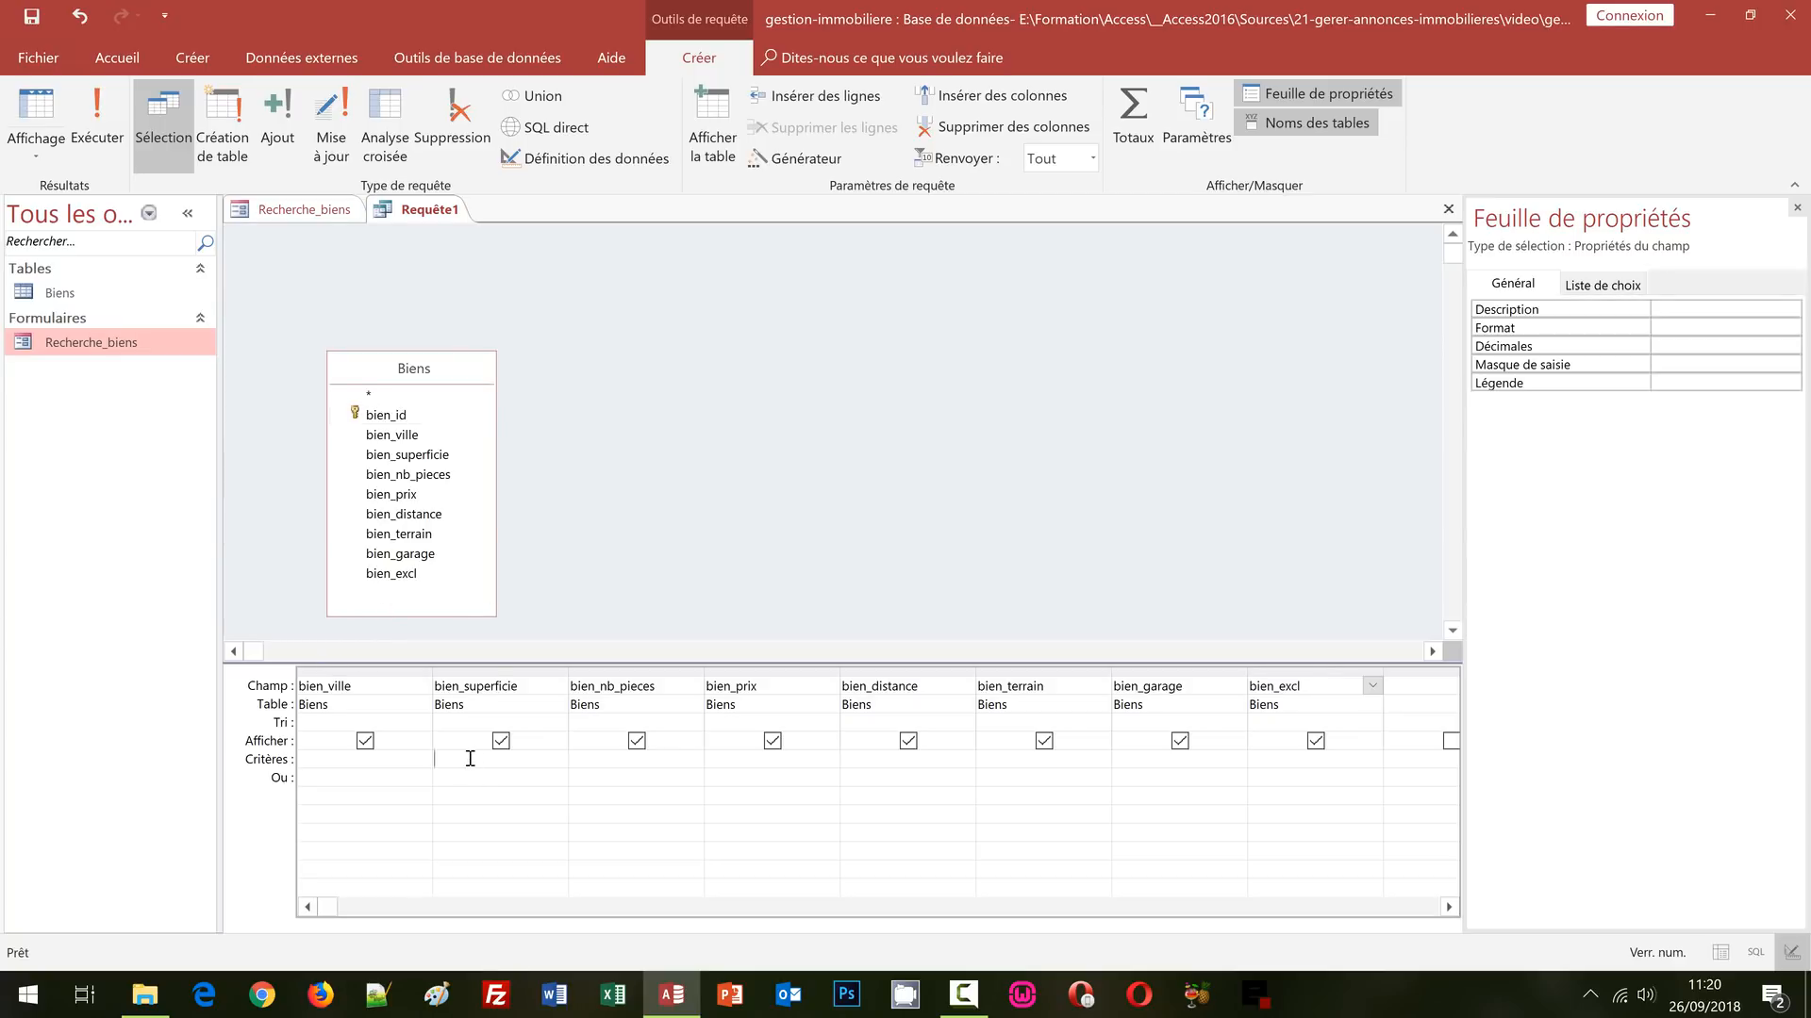
click(611, 758)
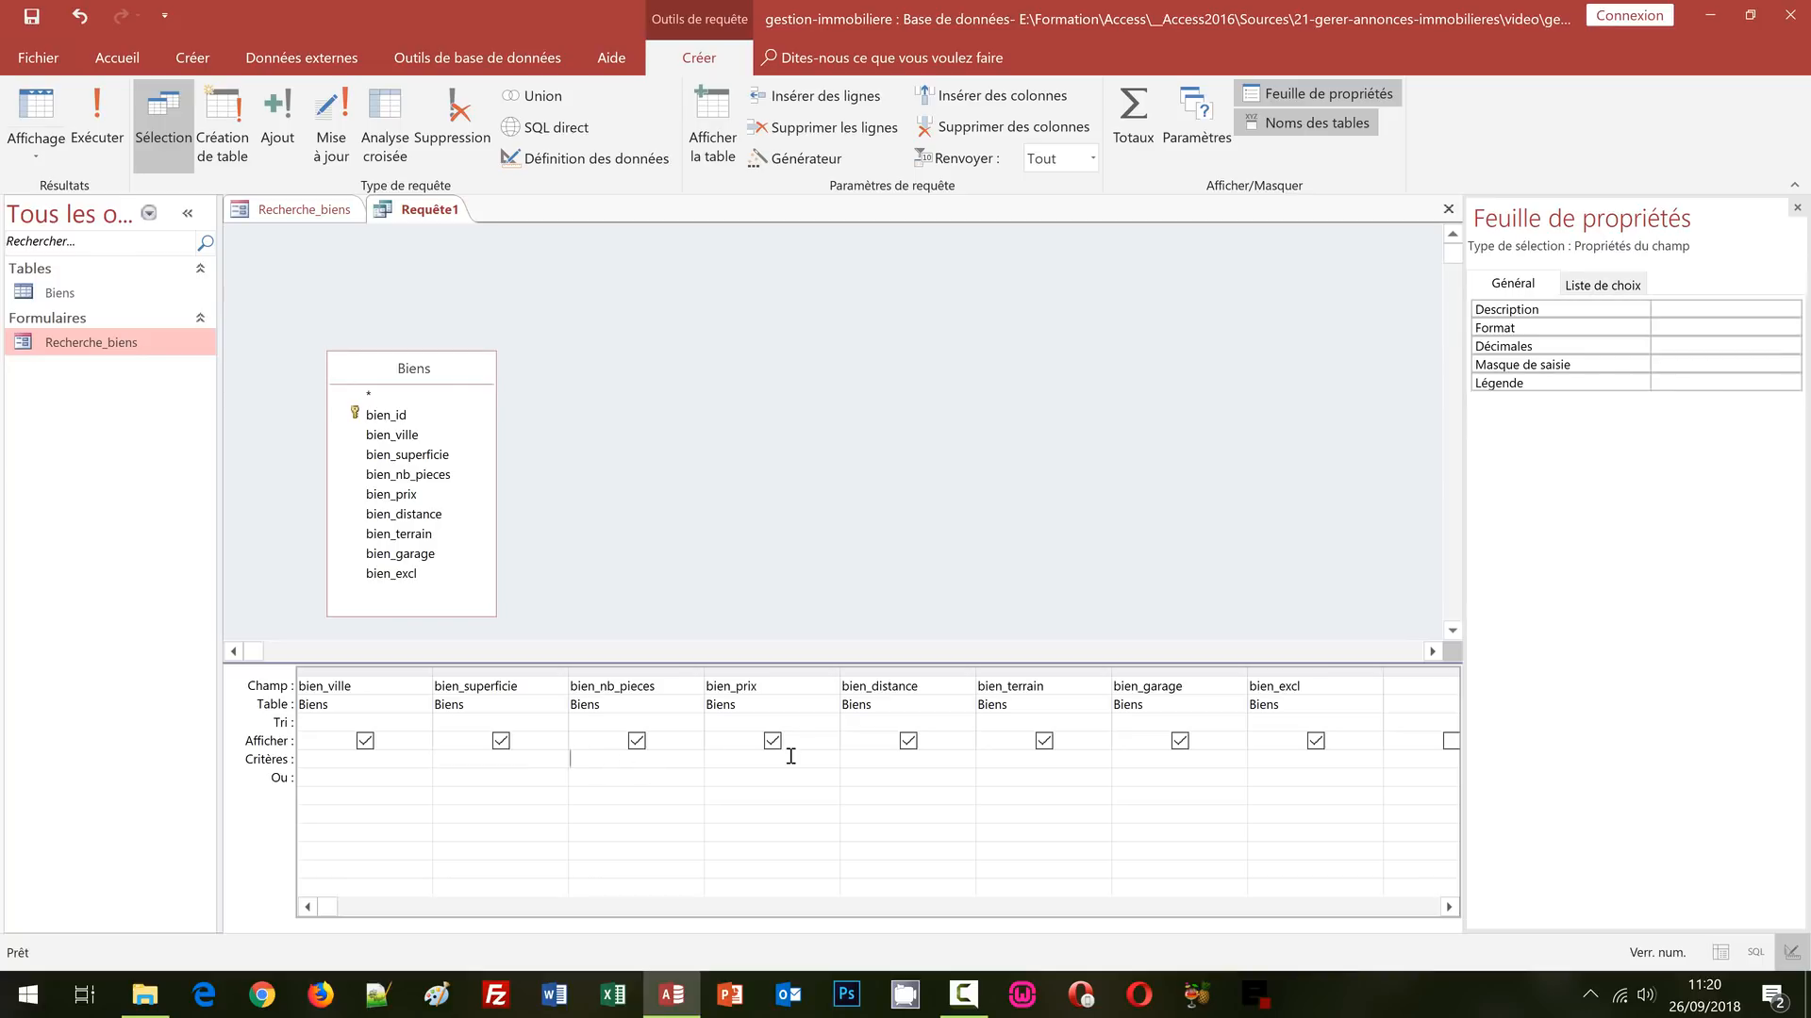
click(868, 758)
click(1139, 759)
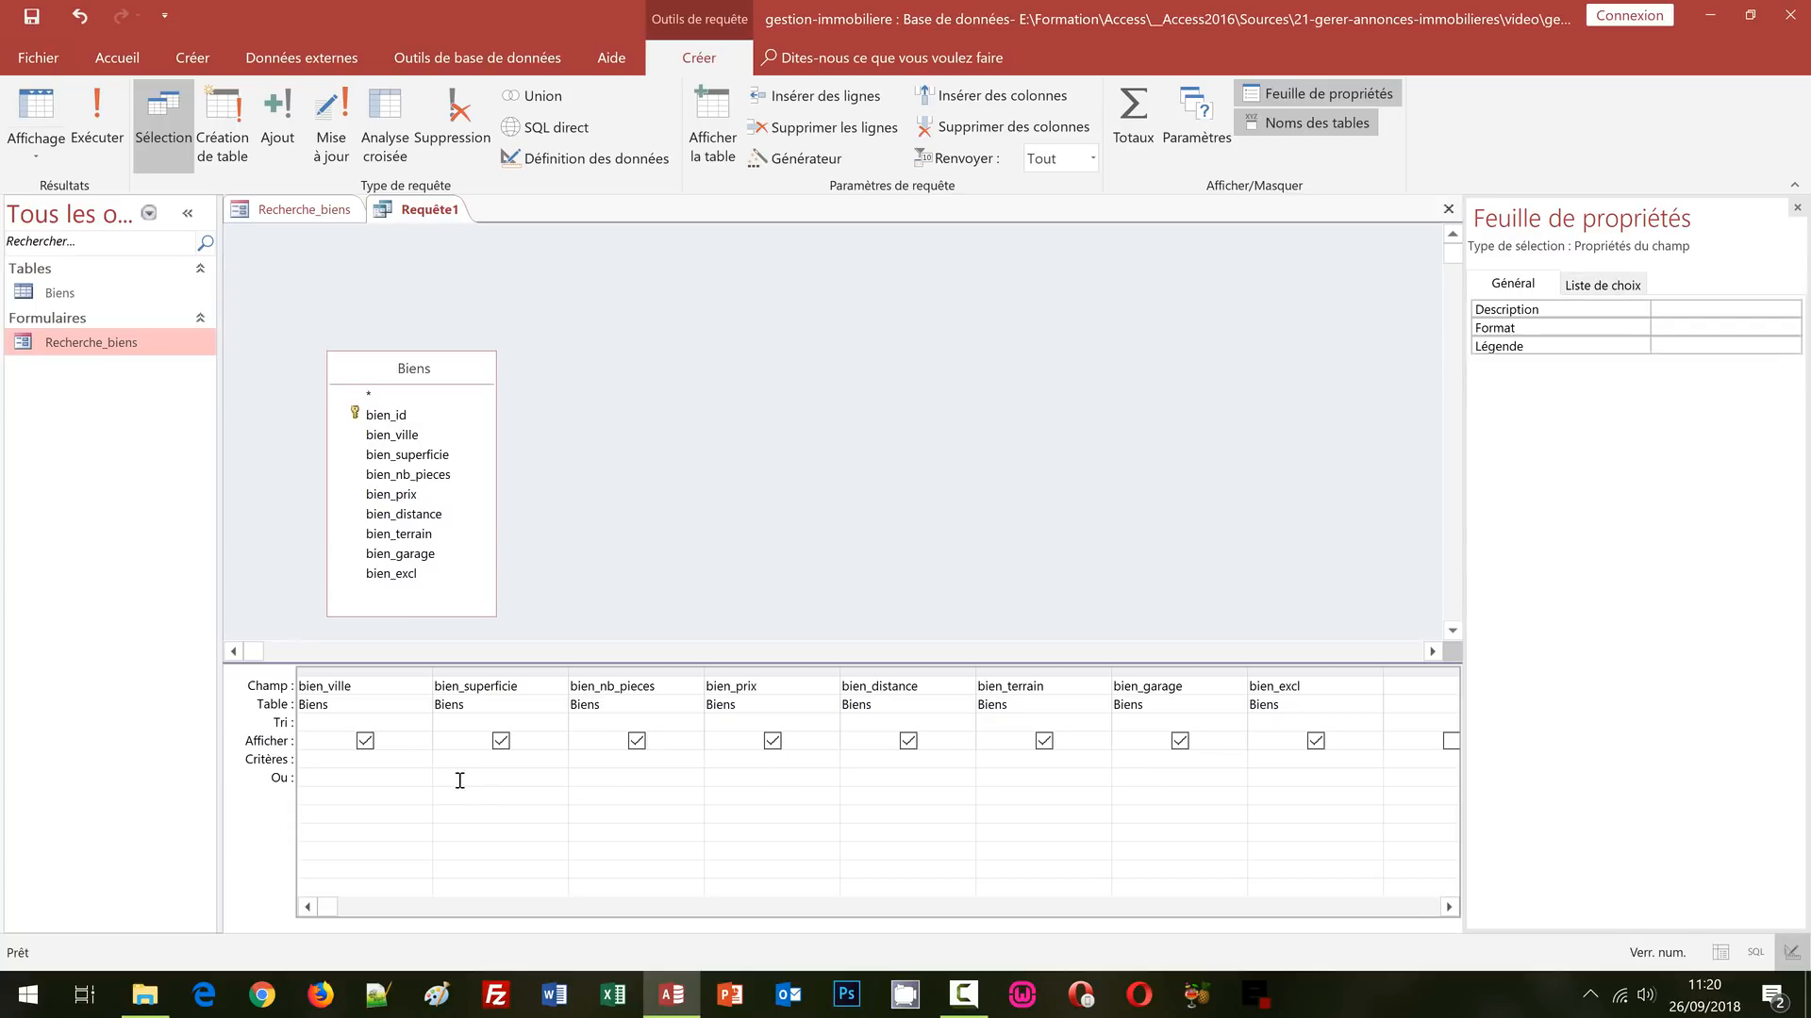
click(459, 761)
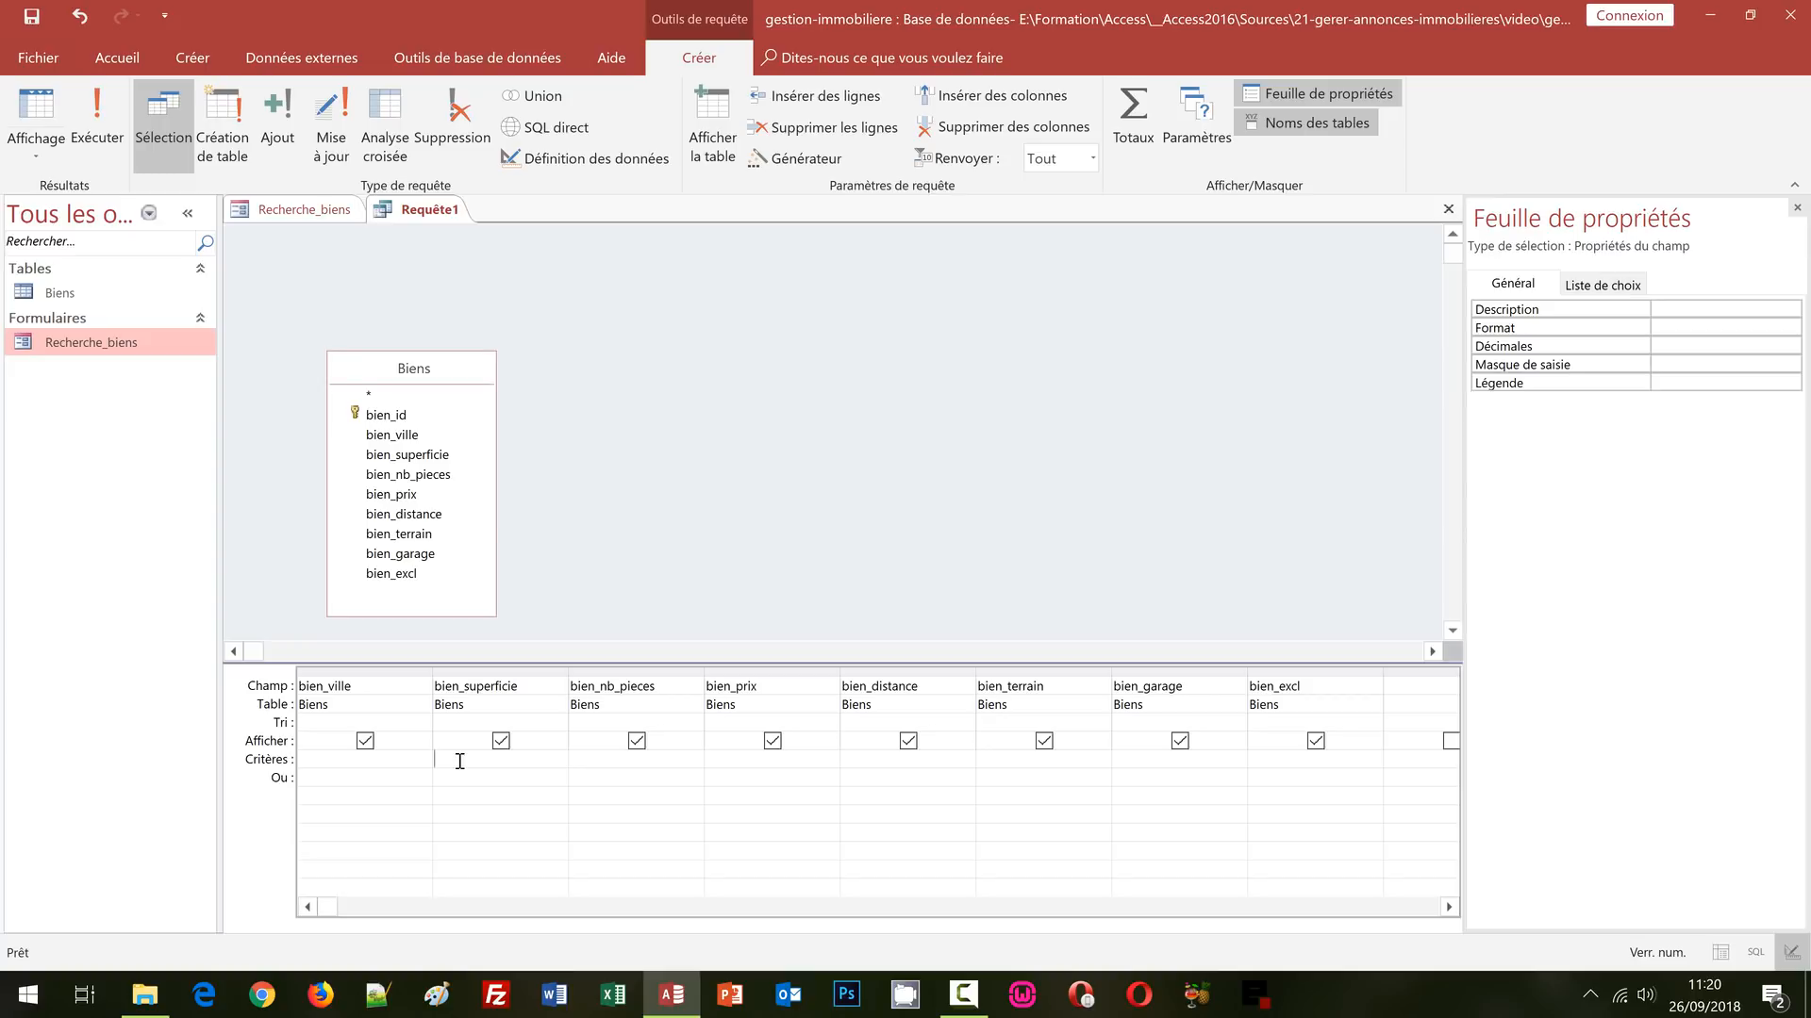
click(593, 756)
click(738, 764)
click(863, 762)
click(1128, 757)
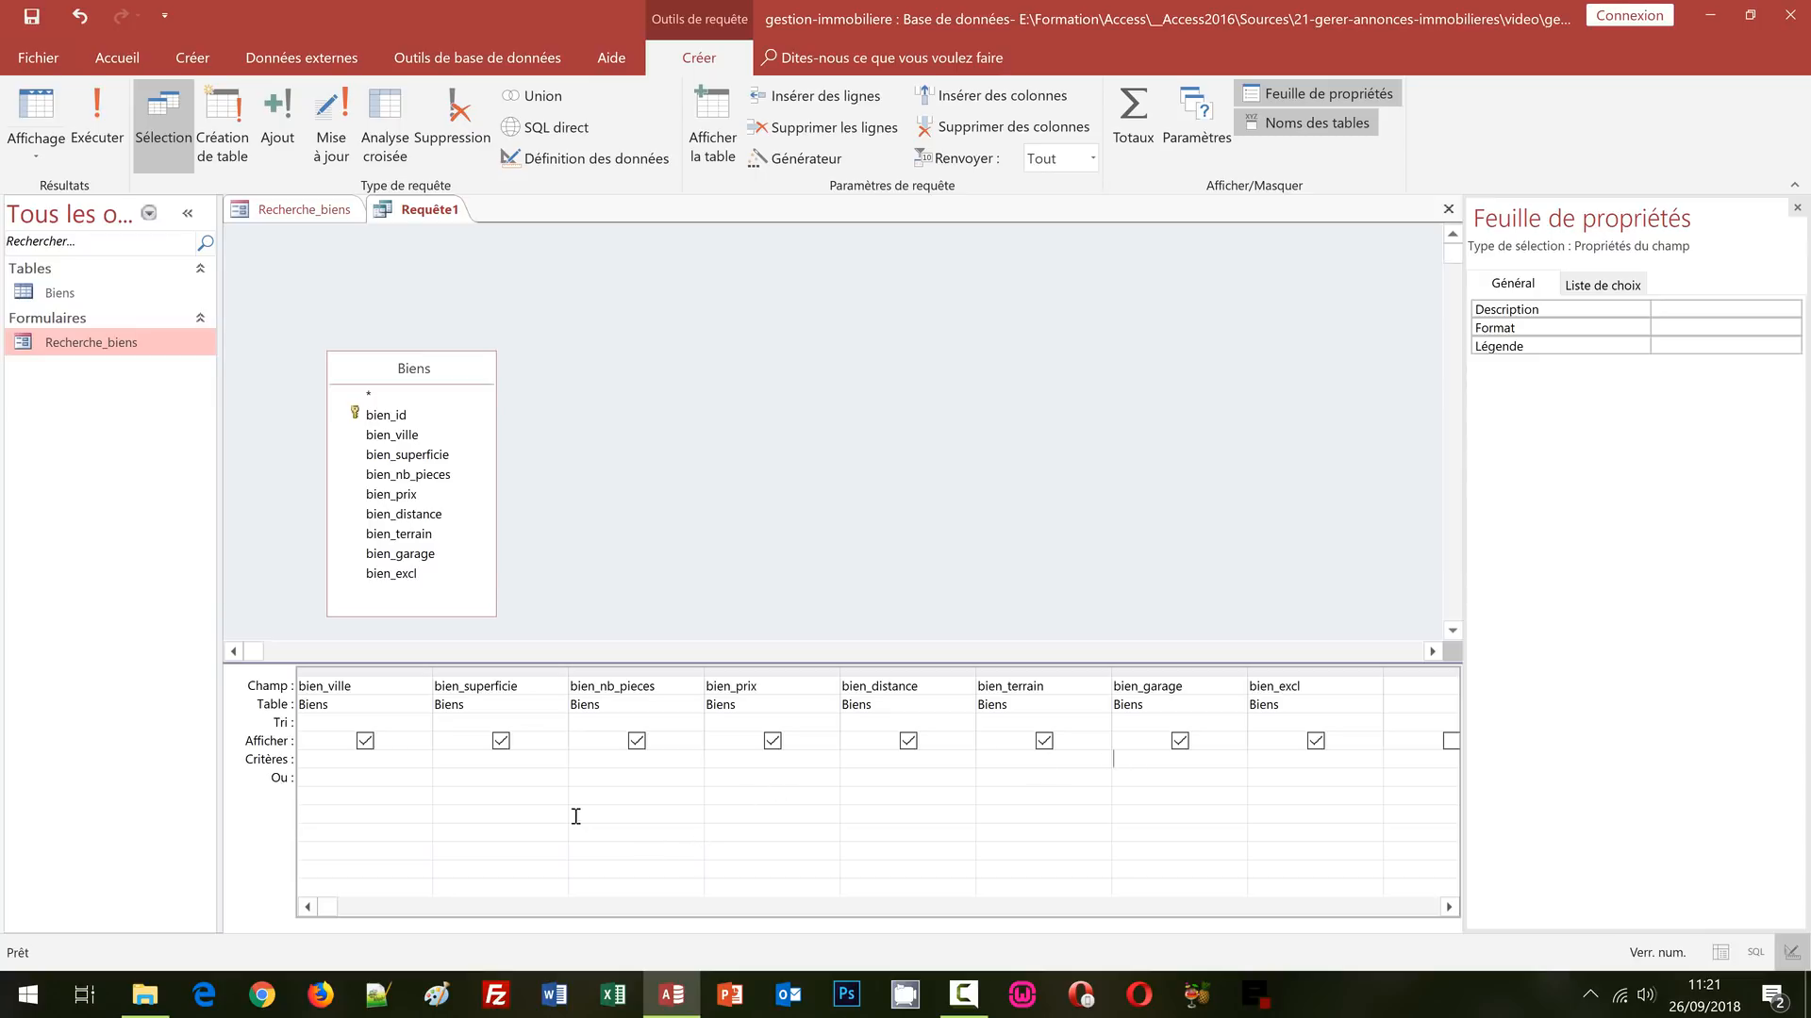
- Set the bien_superficie criterion to >= the superficie control of the Recherche_biens form, using the expression builder
click(515, 760)
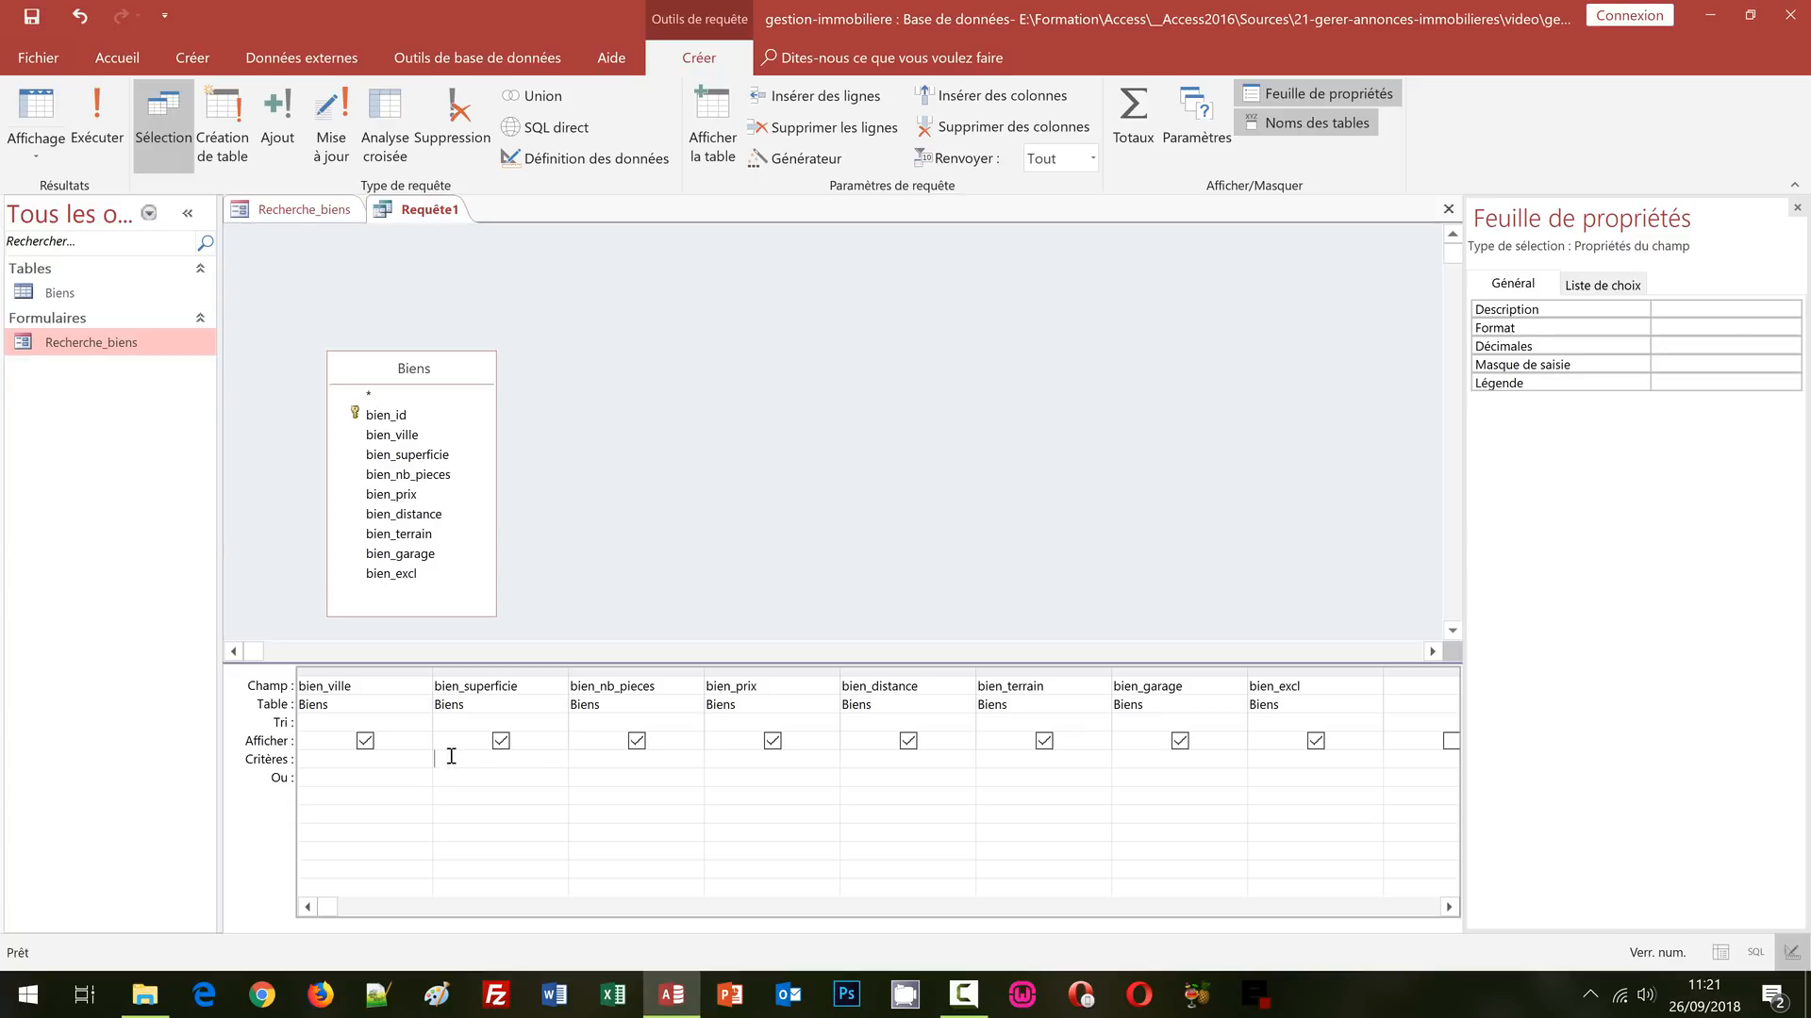
text(>=)
right_click(462, 758)
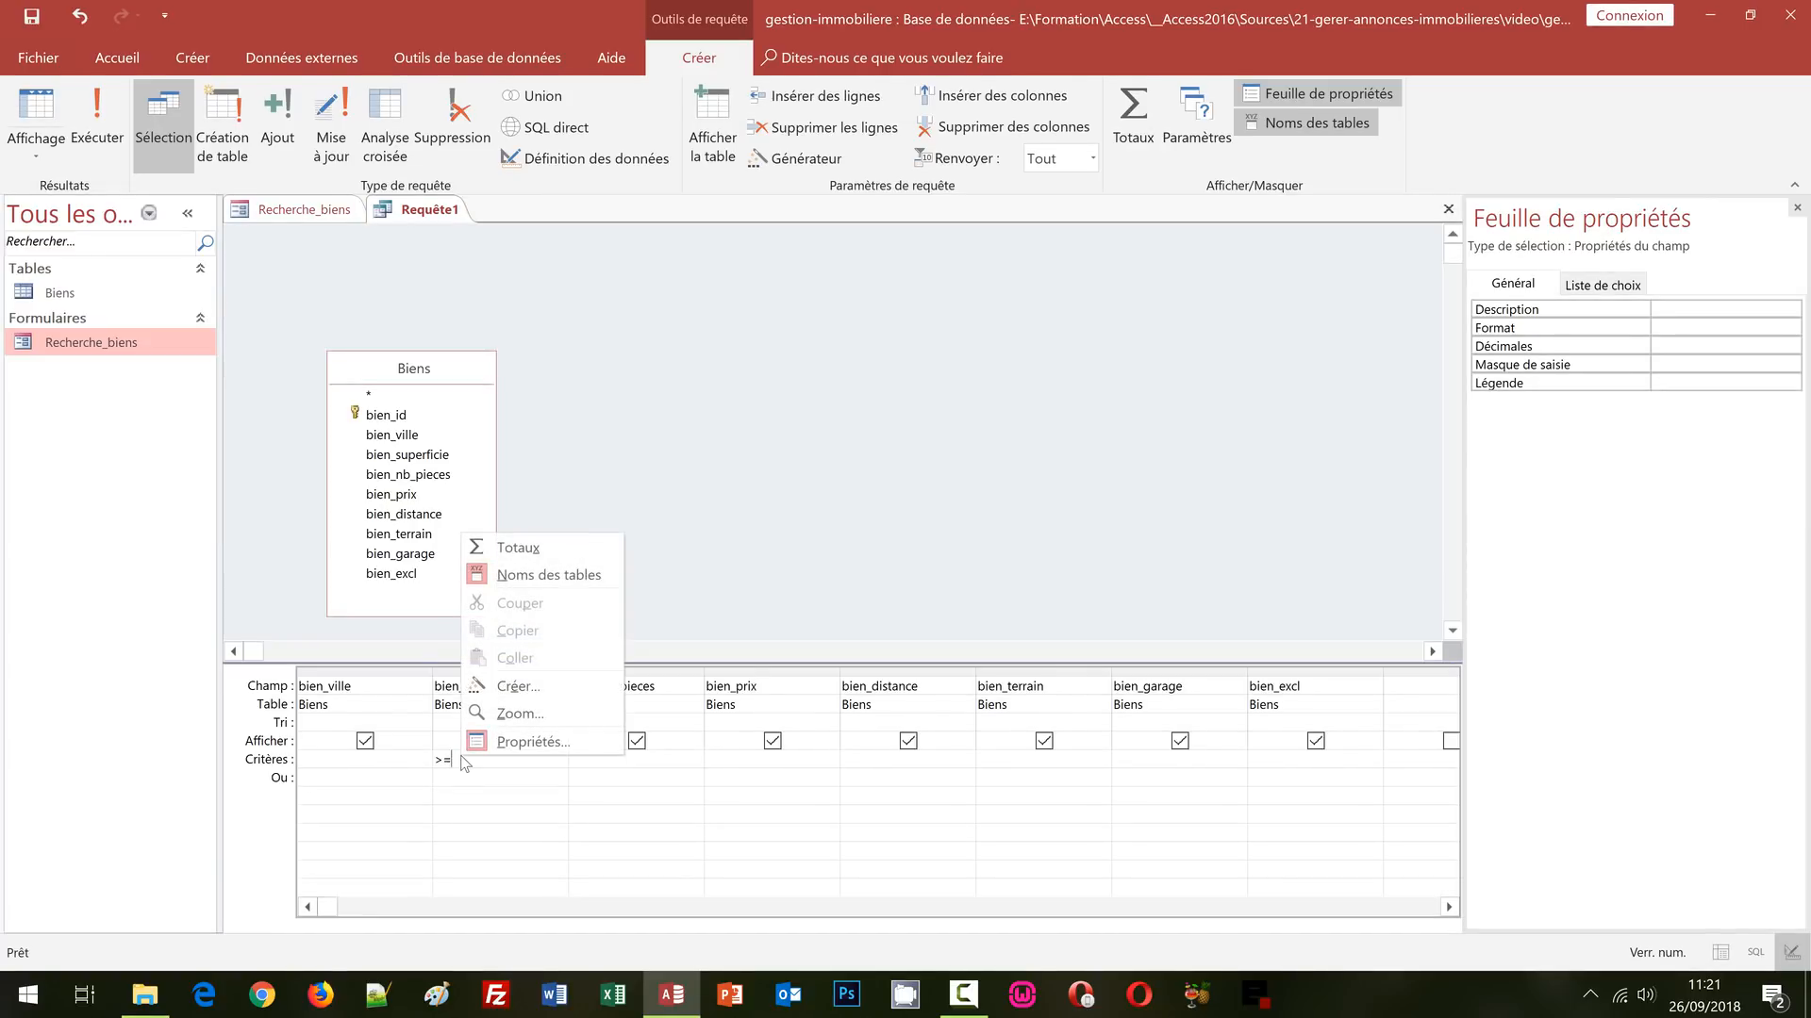
click(530, 688)
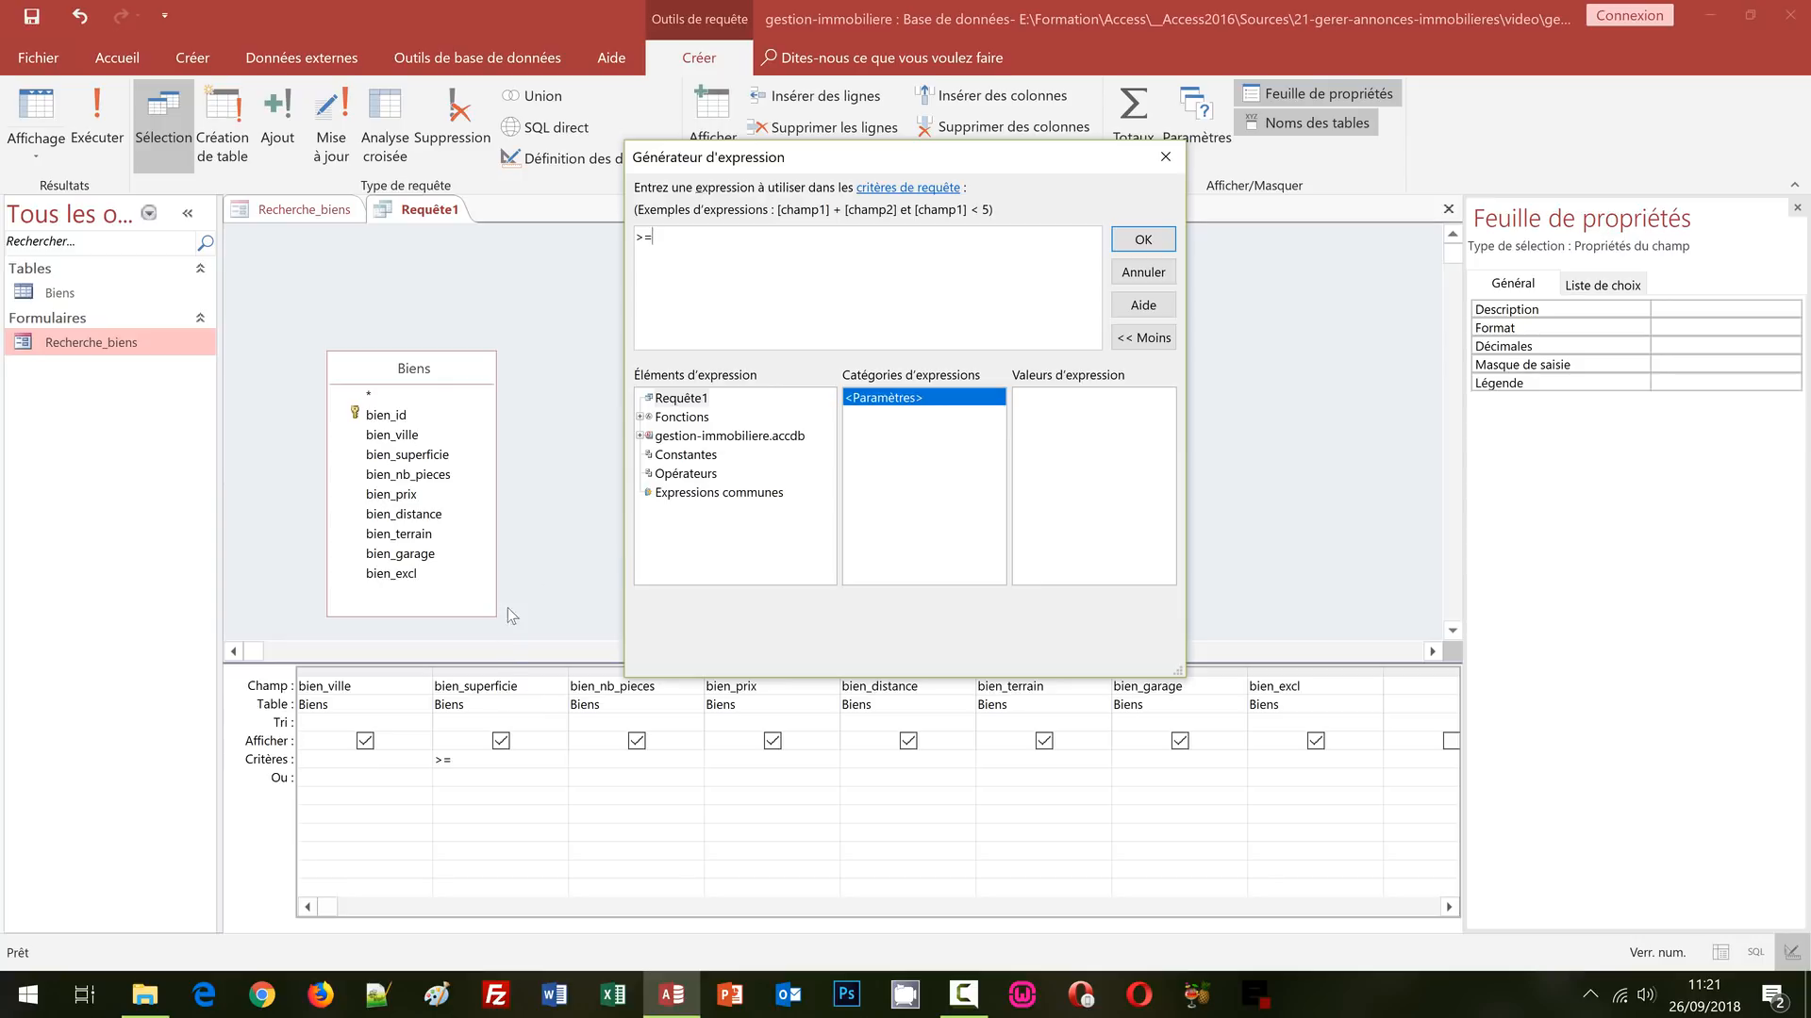
click(640, 437)
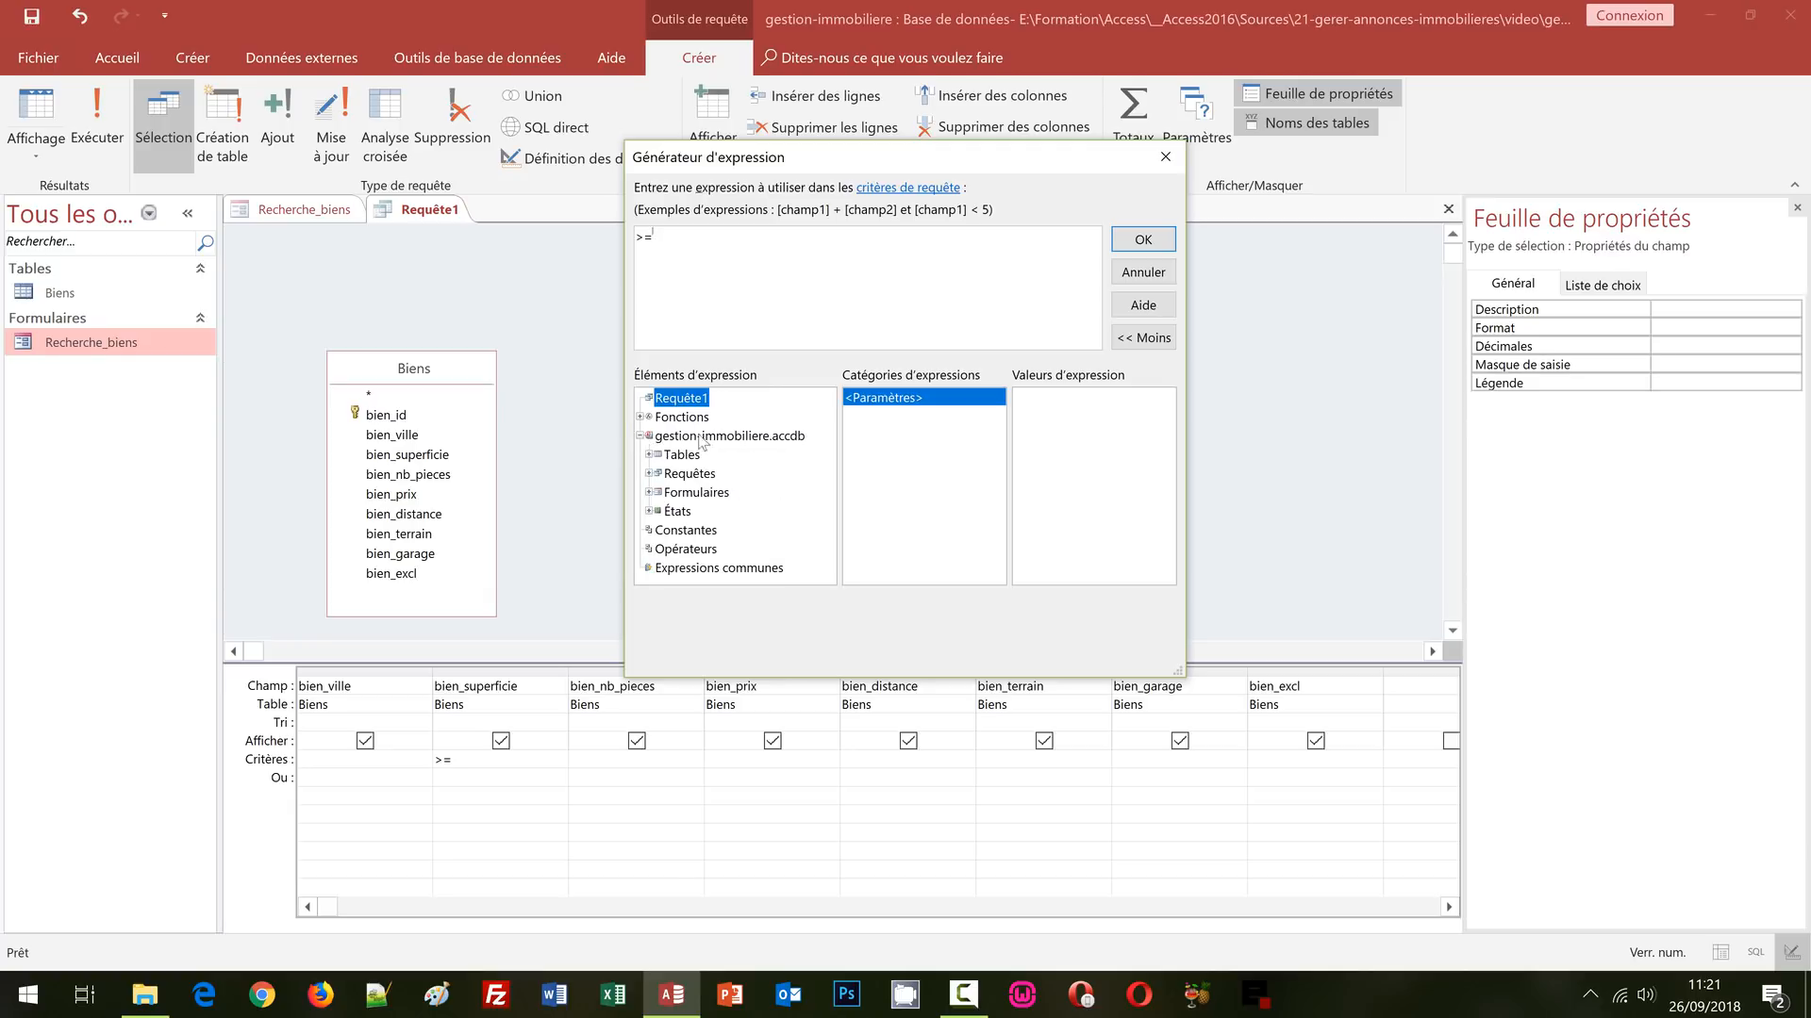
click(647, 493)
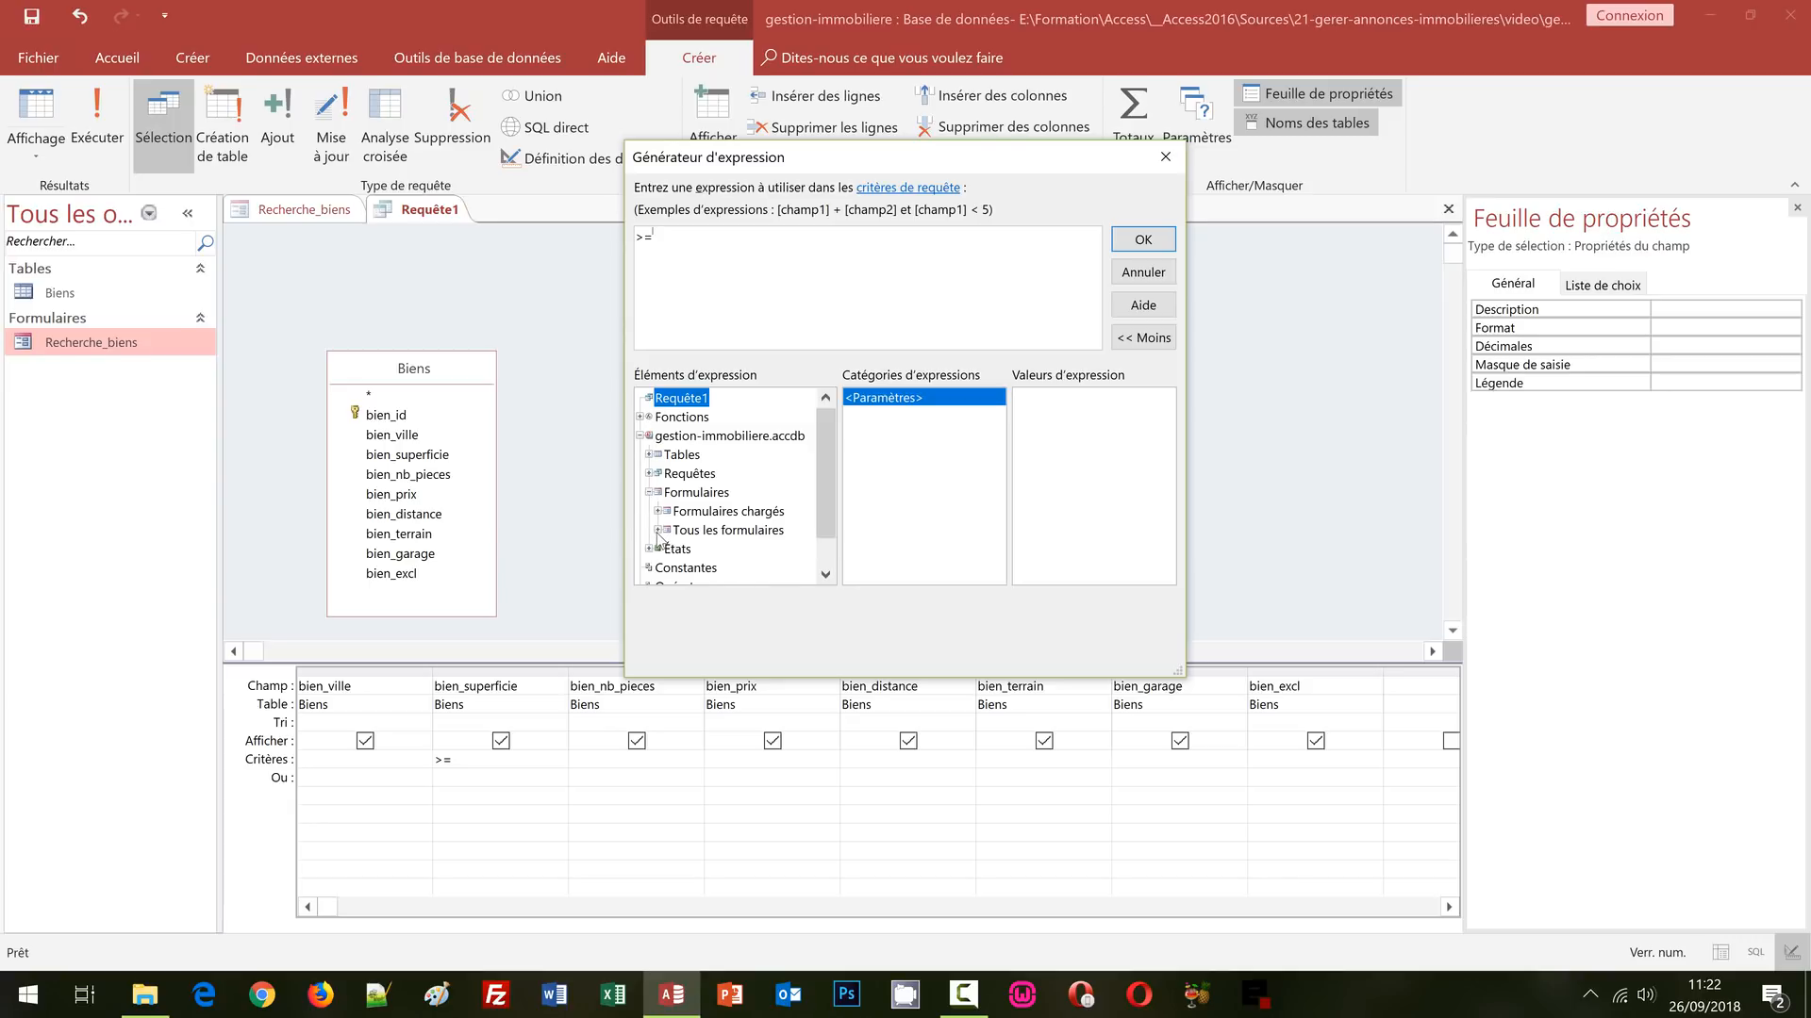
click(659, 531)
click(732, 556)
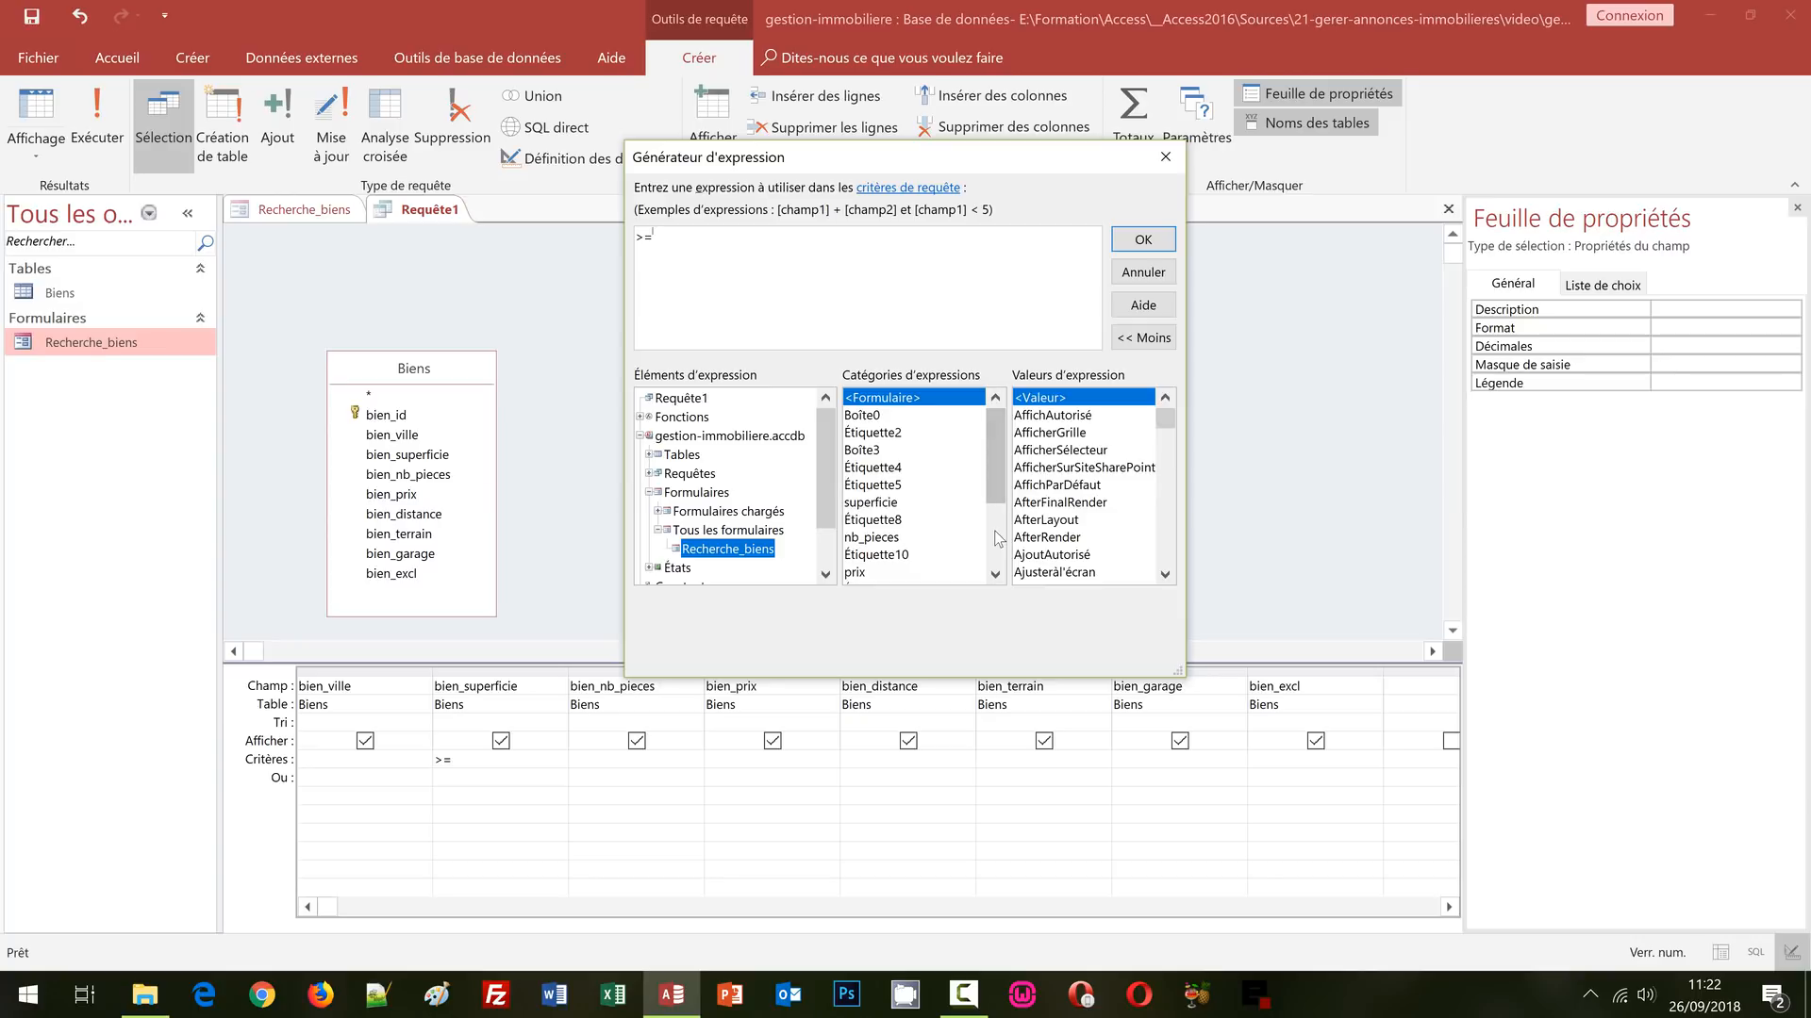
double_click(875, 504)
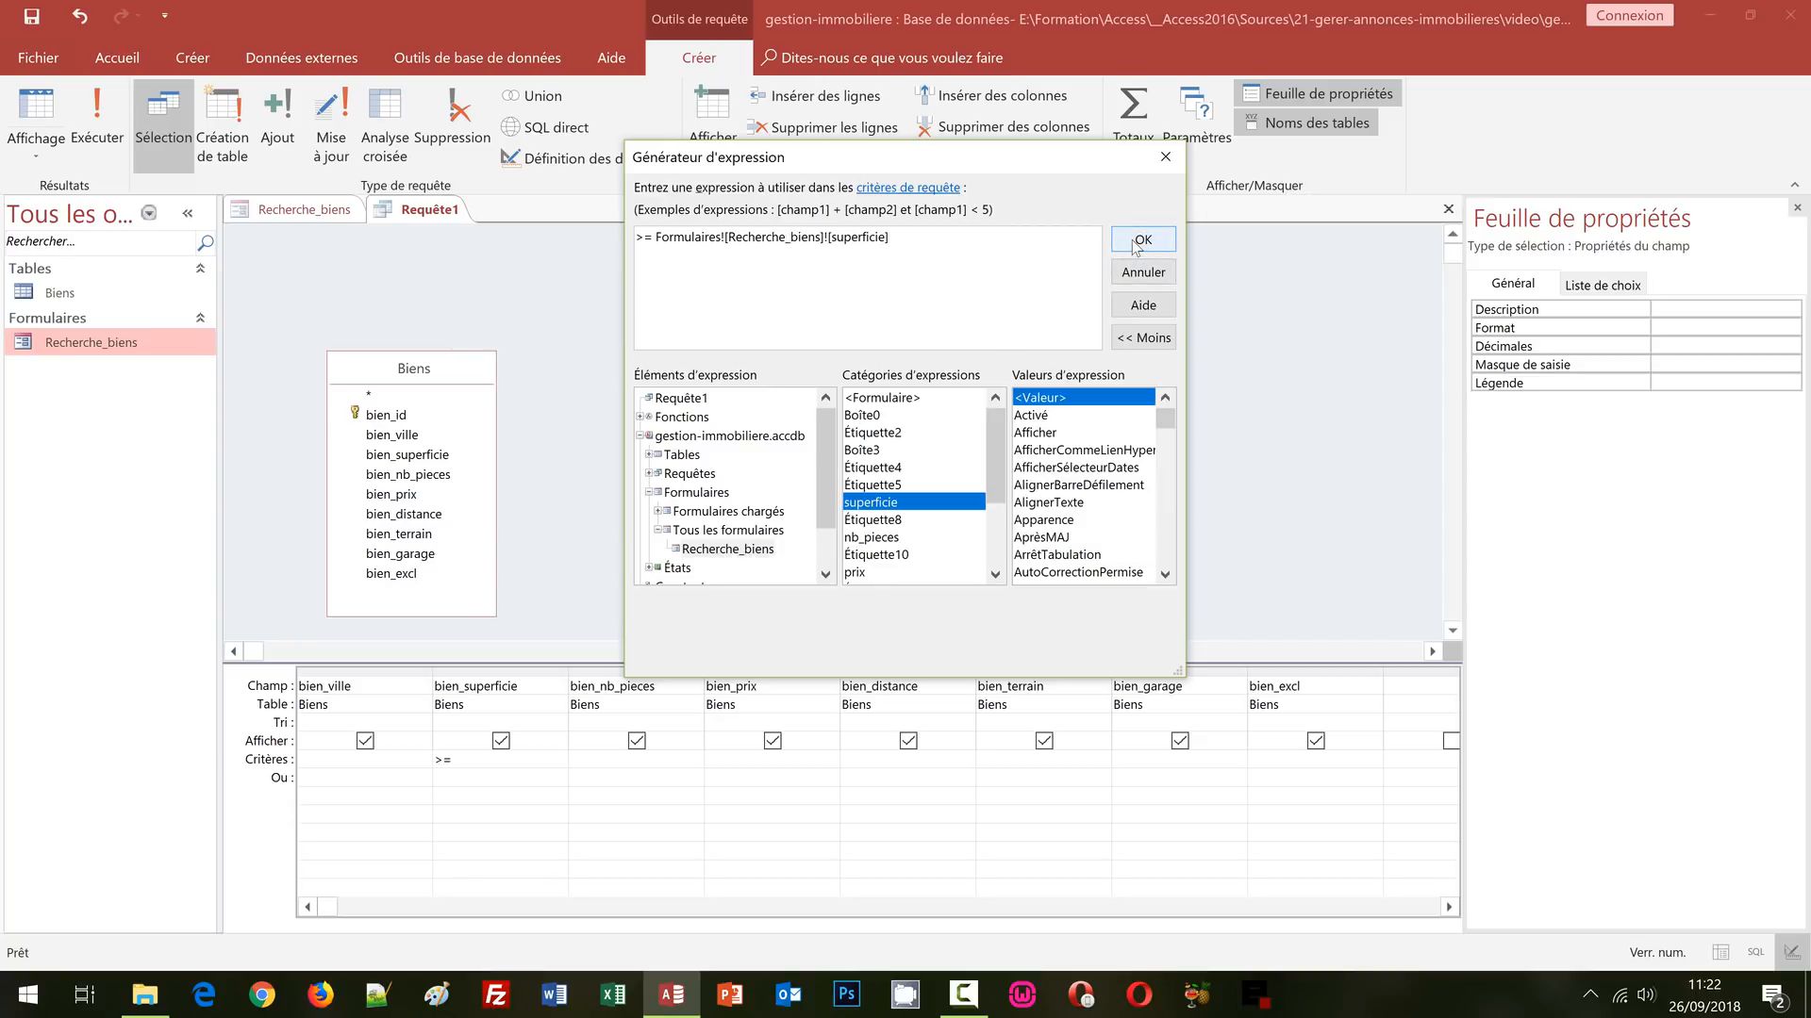
key(Return)
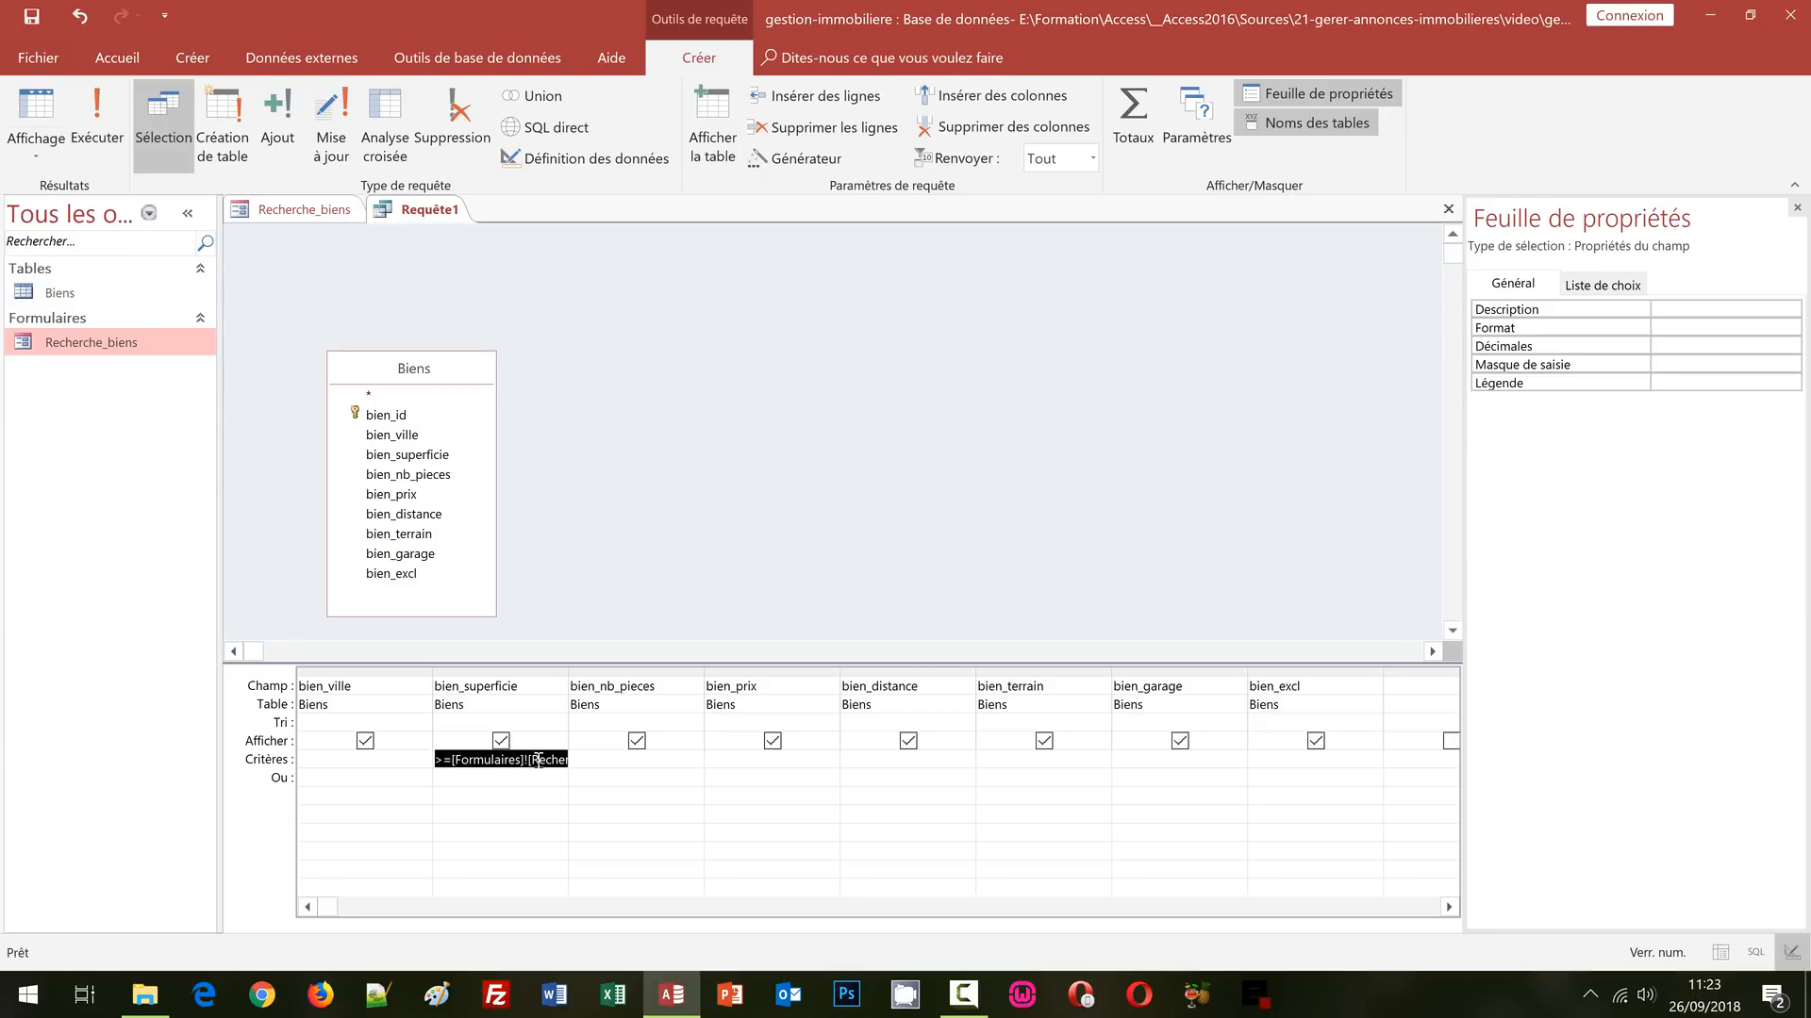
- Save the query under the name Selection_biens
key(ctrl+s)
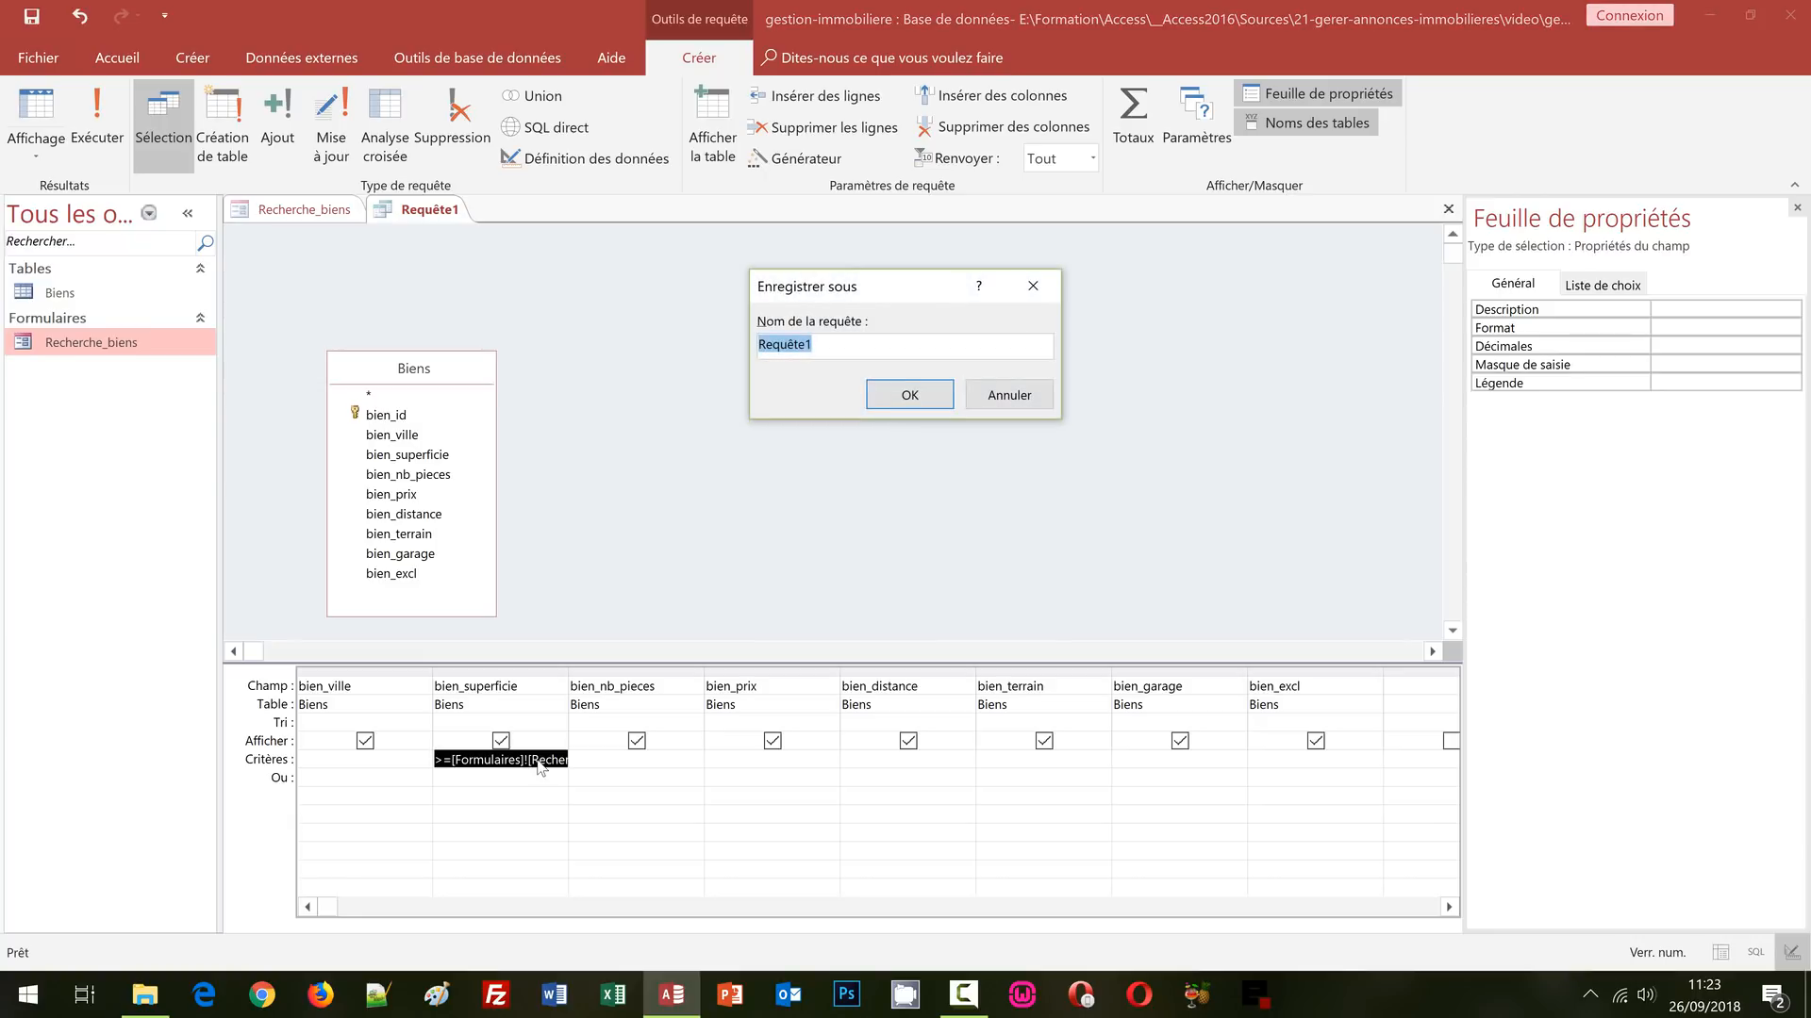
text(Selection_biens)
key(Return)
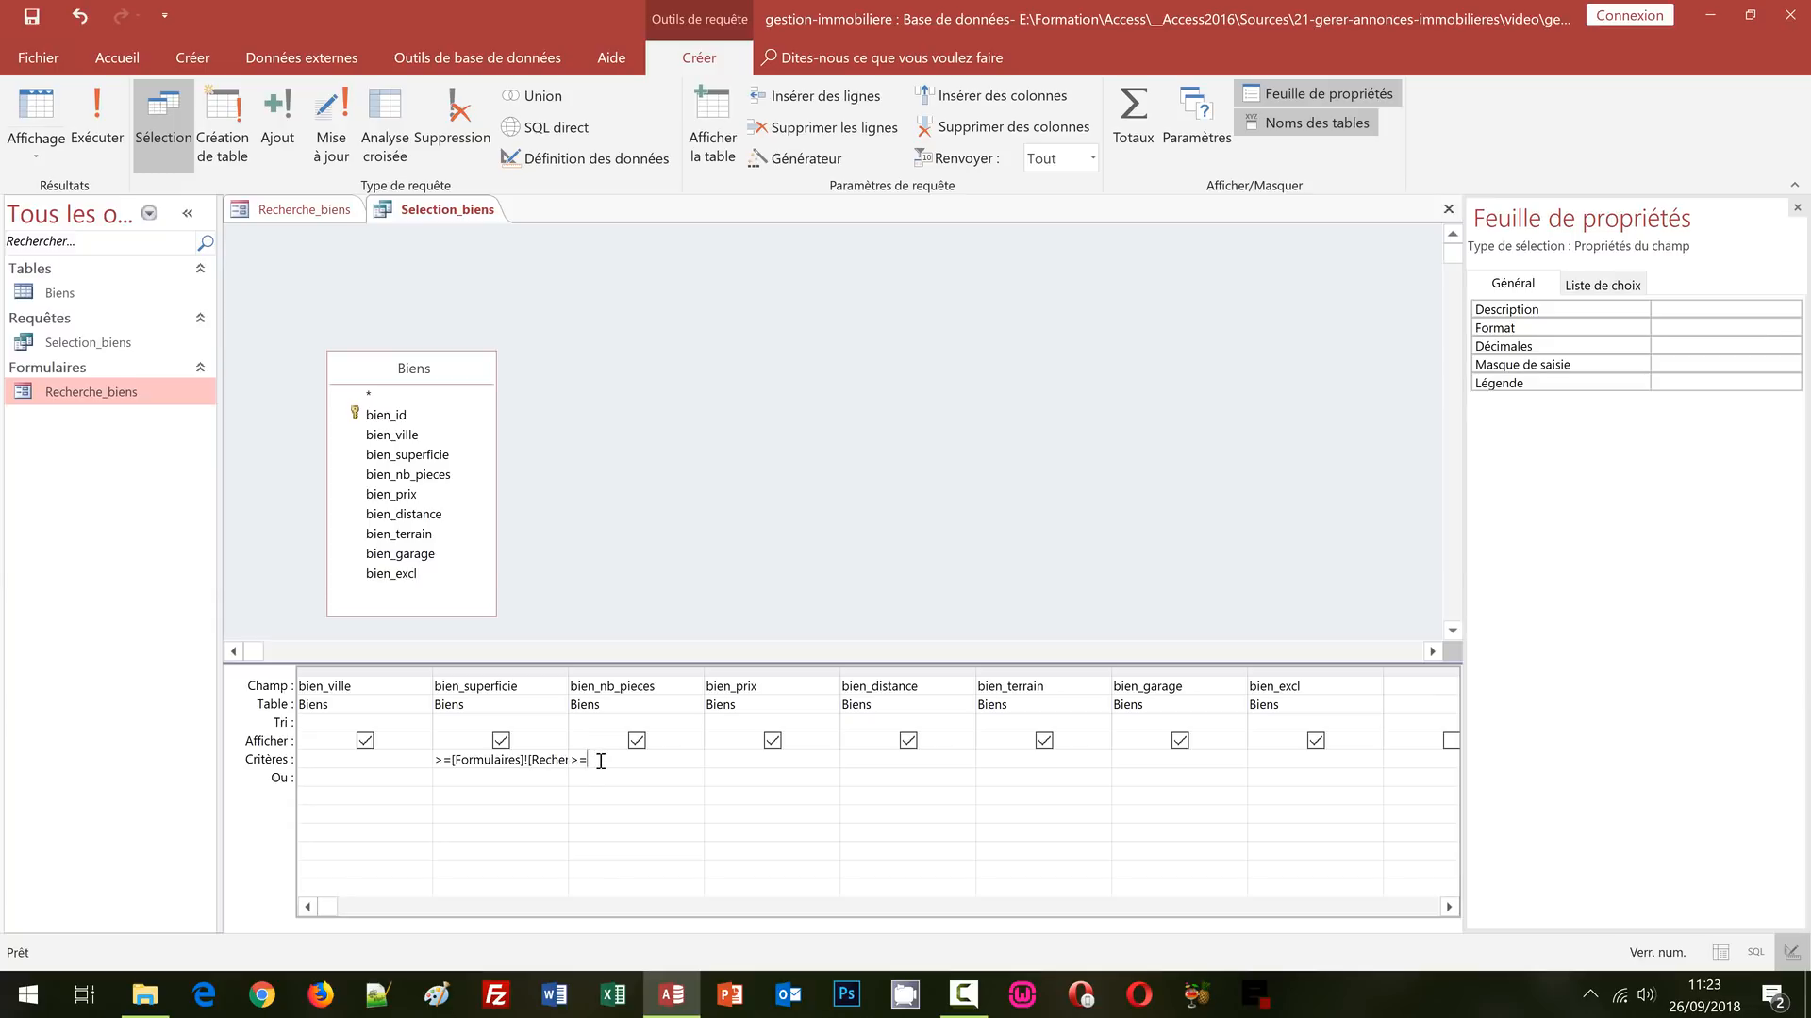
- Set the bien_nb_pieces criterion to >= the nb_pieces control of the Recherche_biens form, using the expression builder
right_click(601, 760)
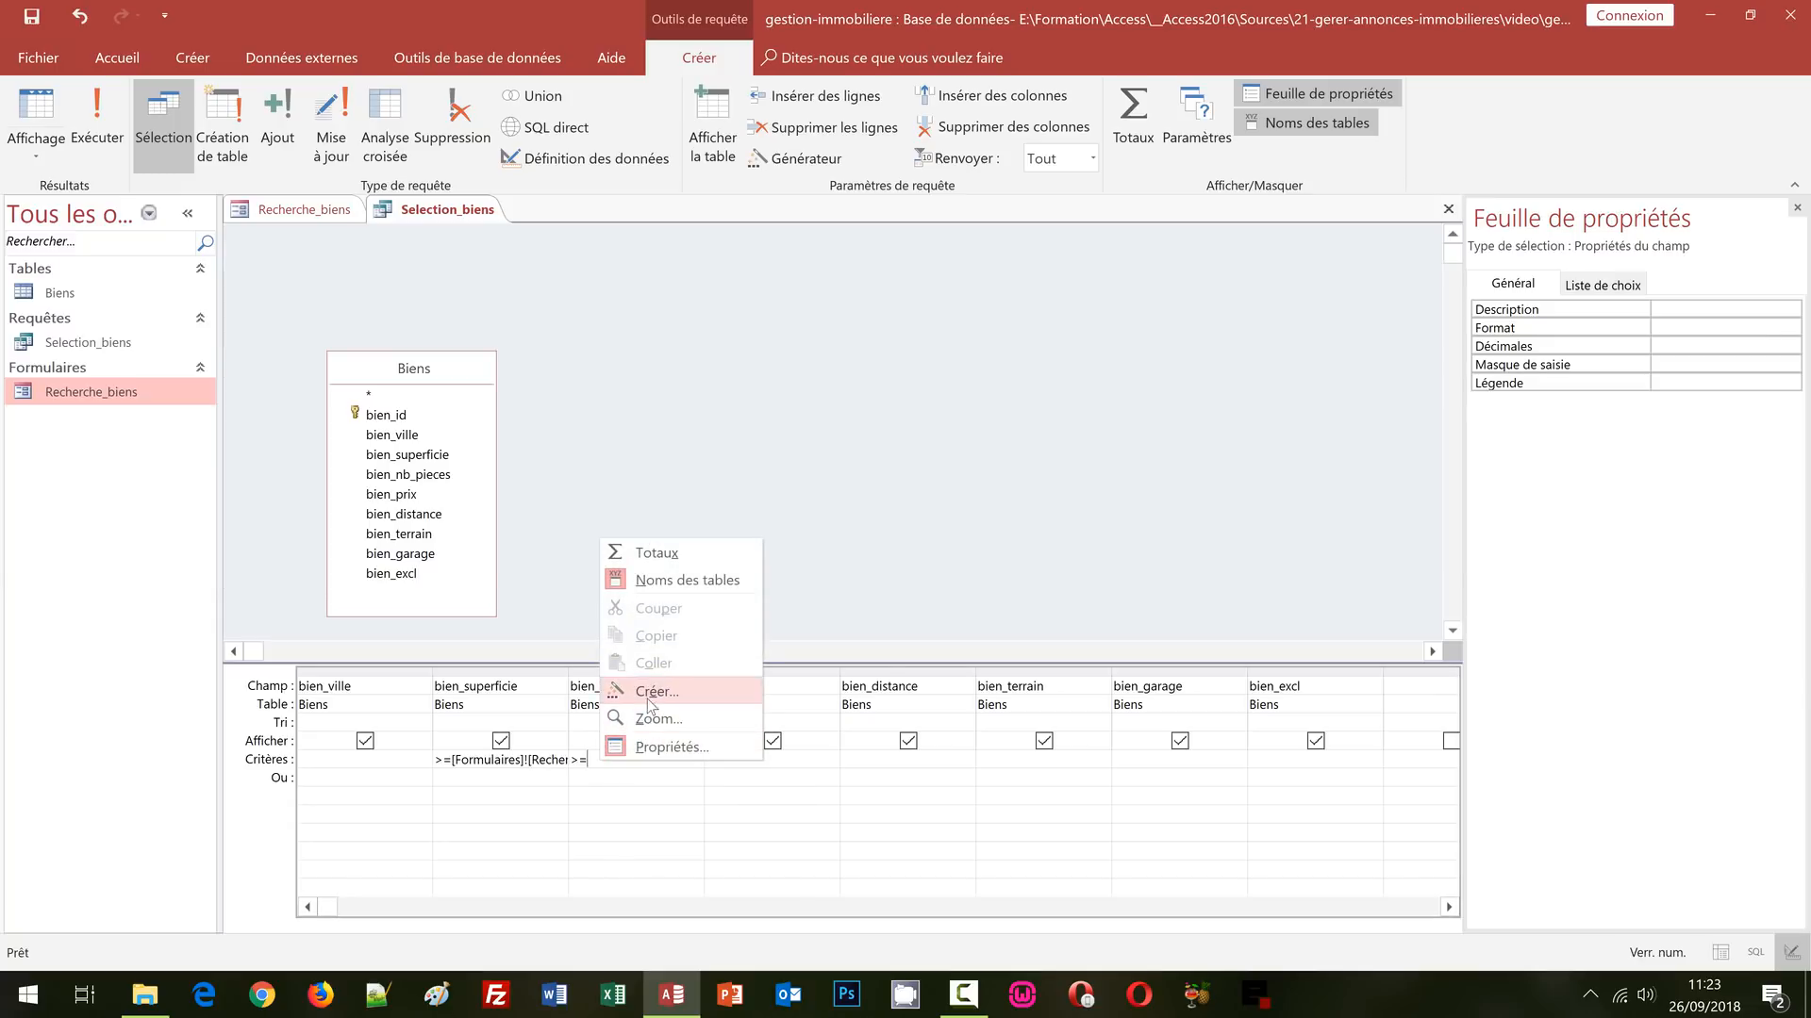
click(653, 696)
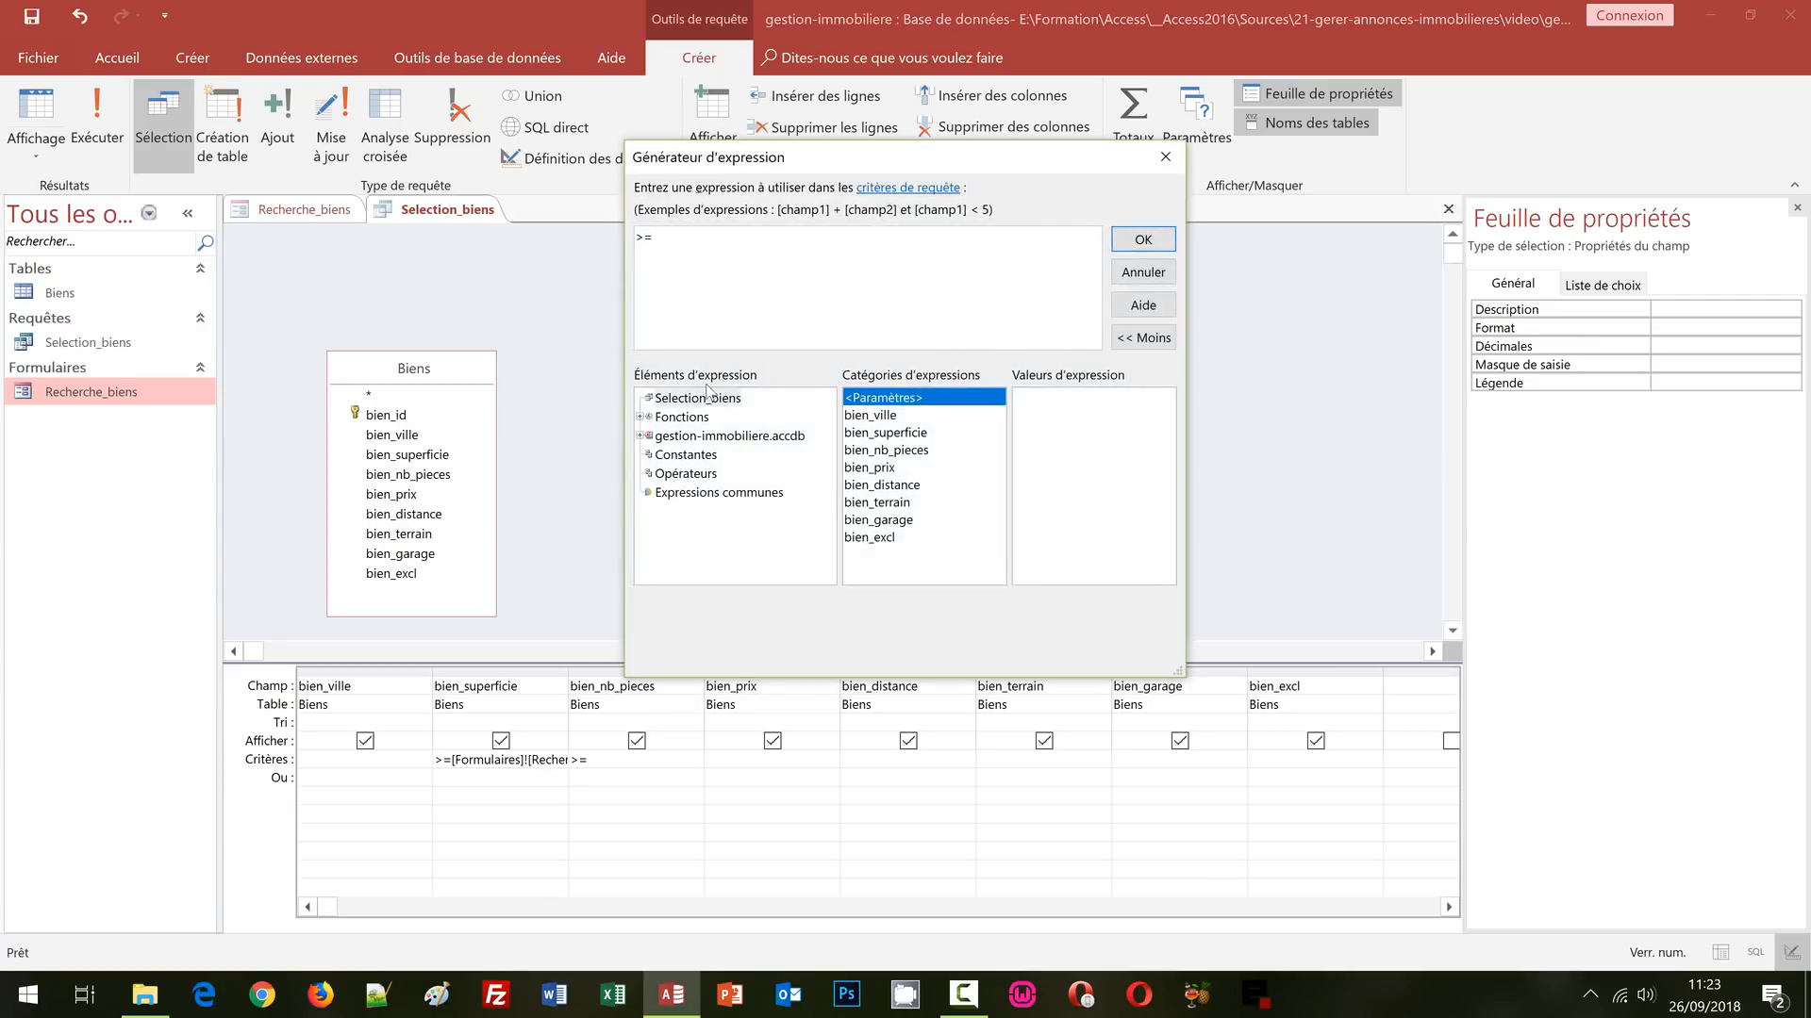
click(640, 436)
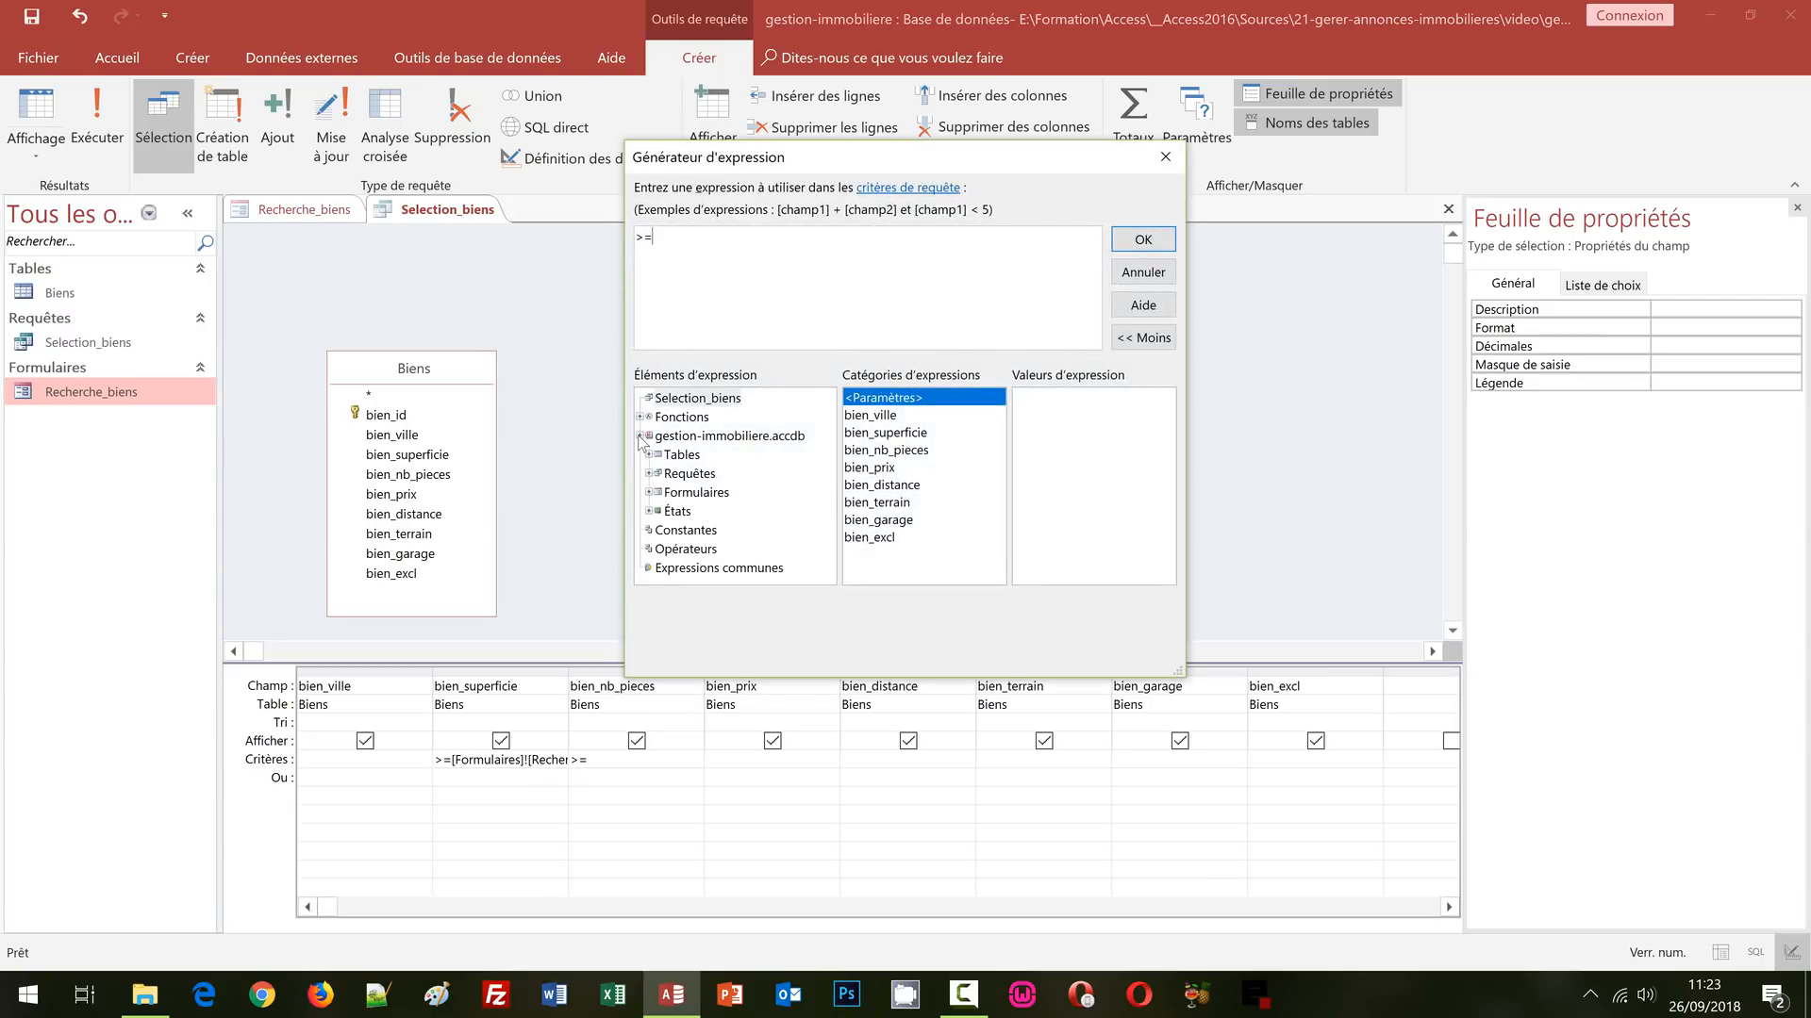
click(649, 493)
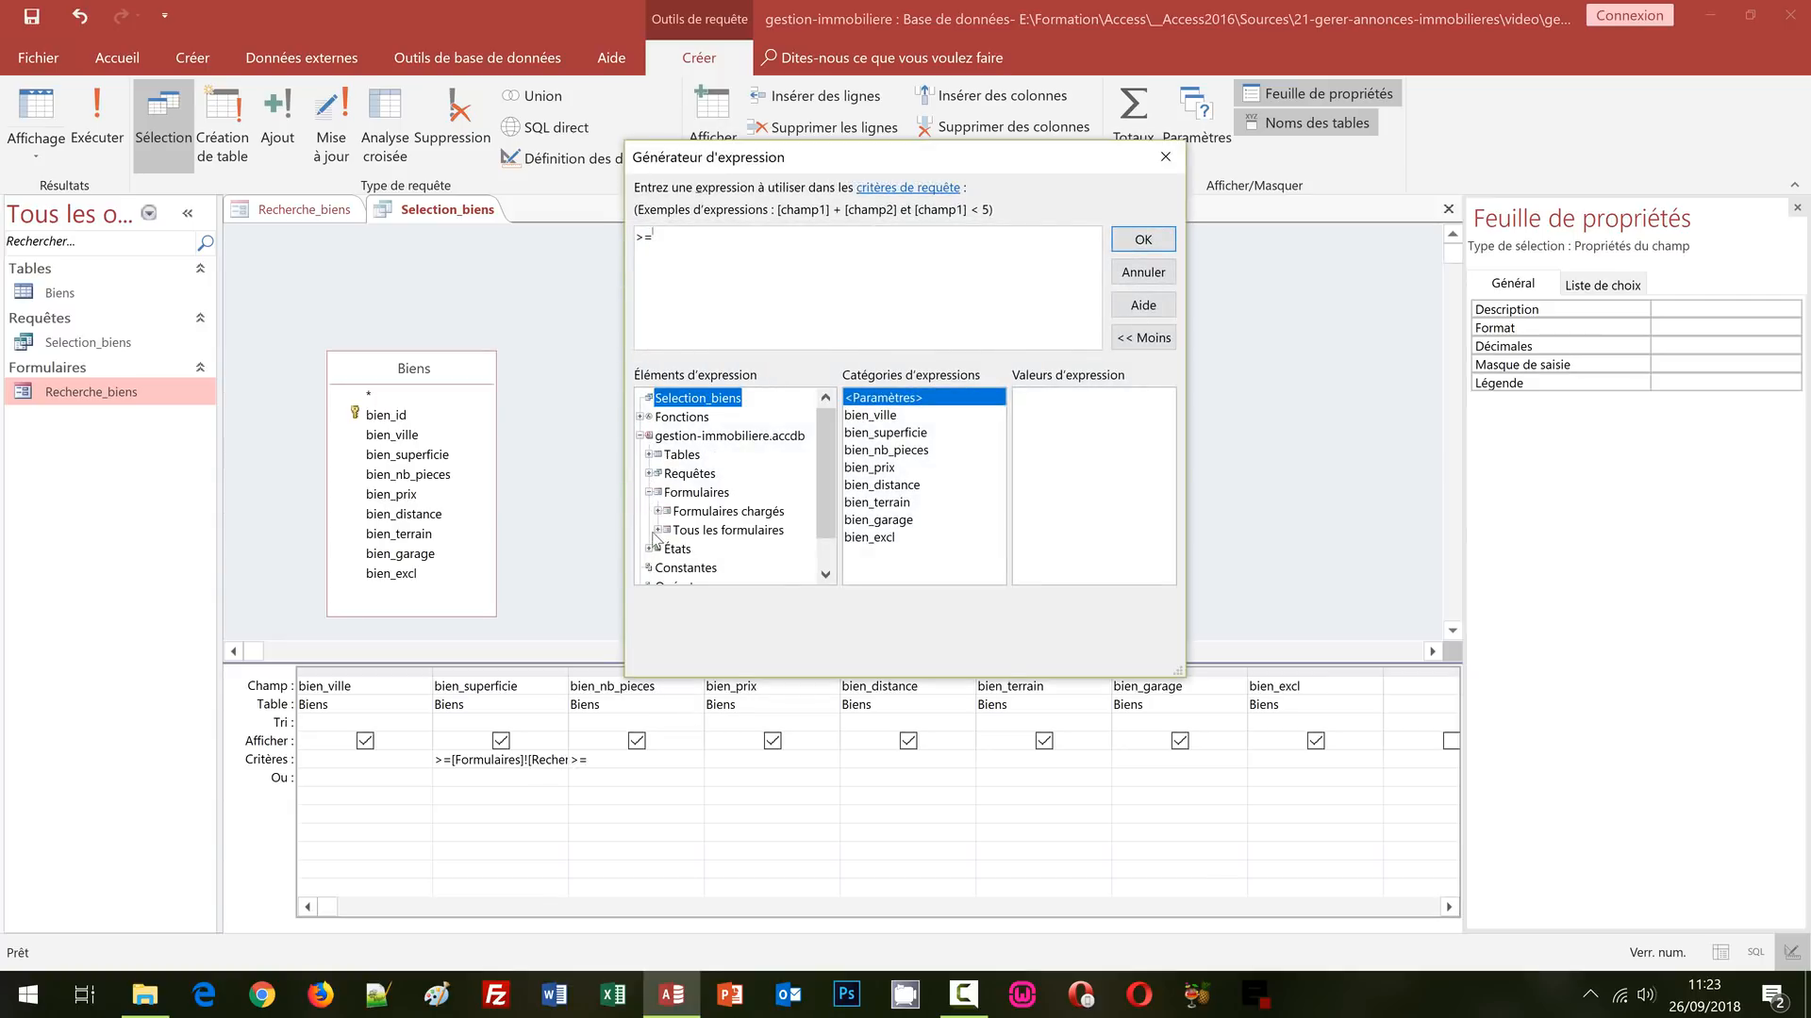
click(658, 531)
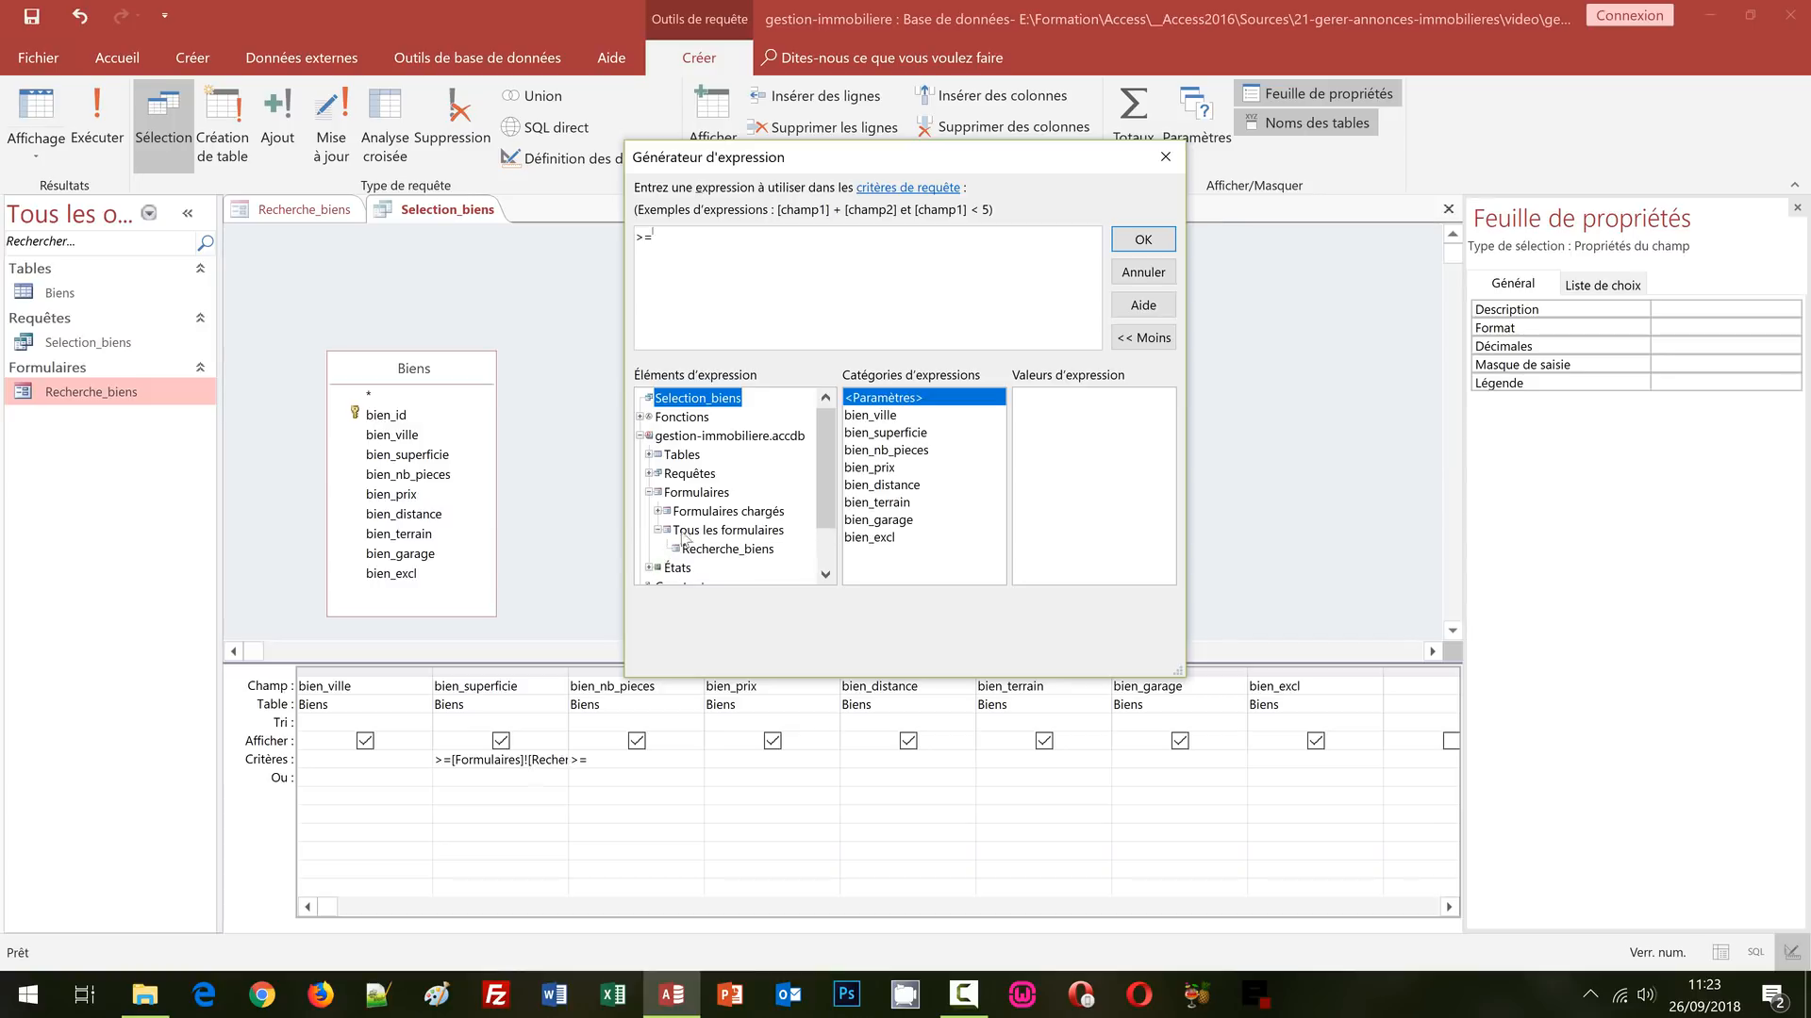
click(726, 550)
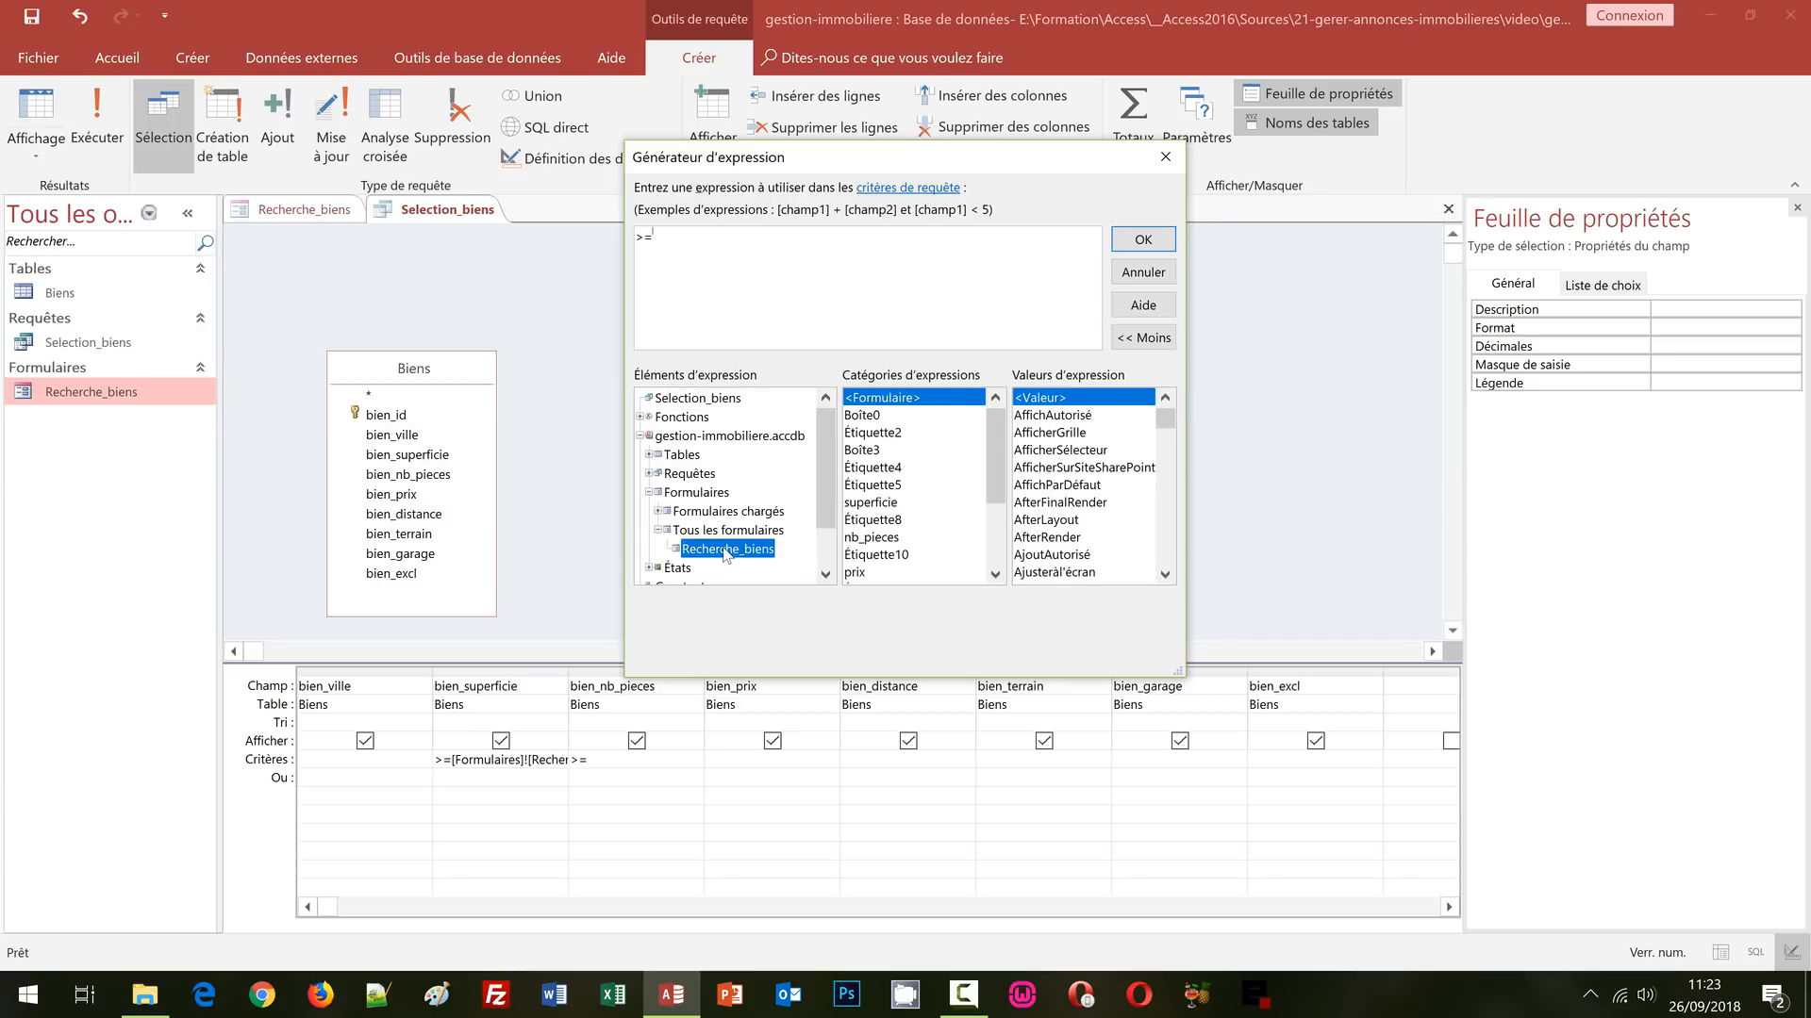
double_click(879, 537)
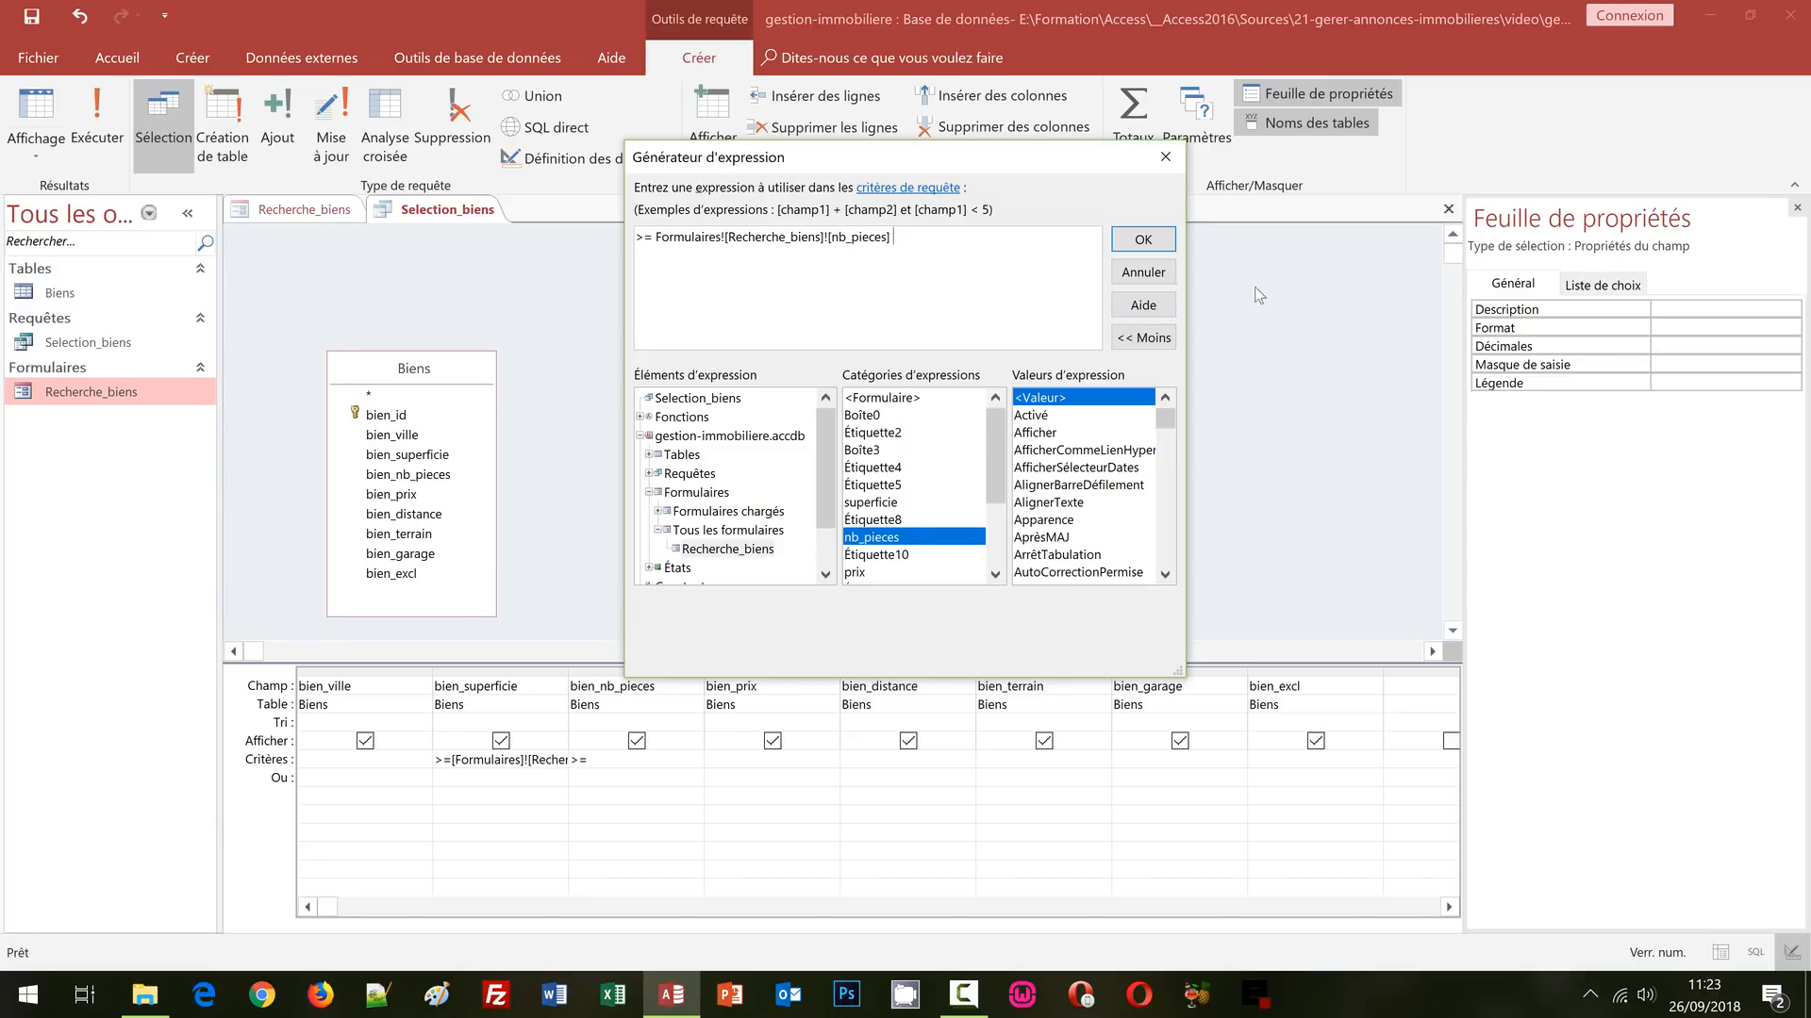
click(1143, 241)
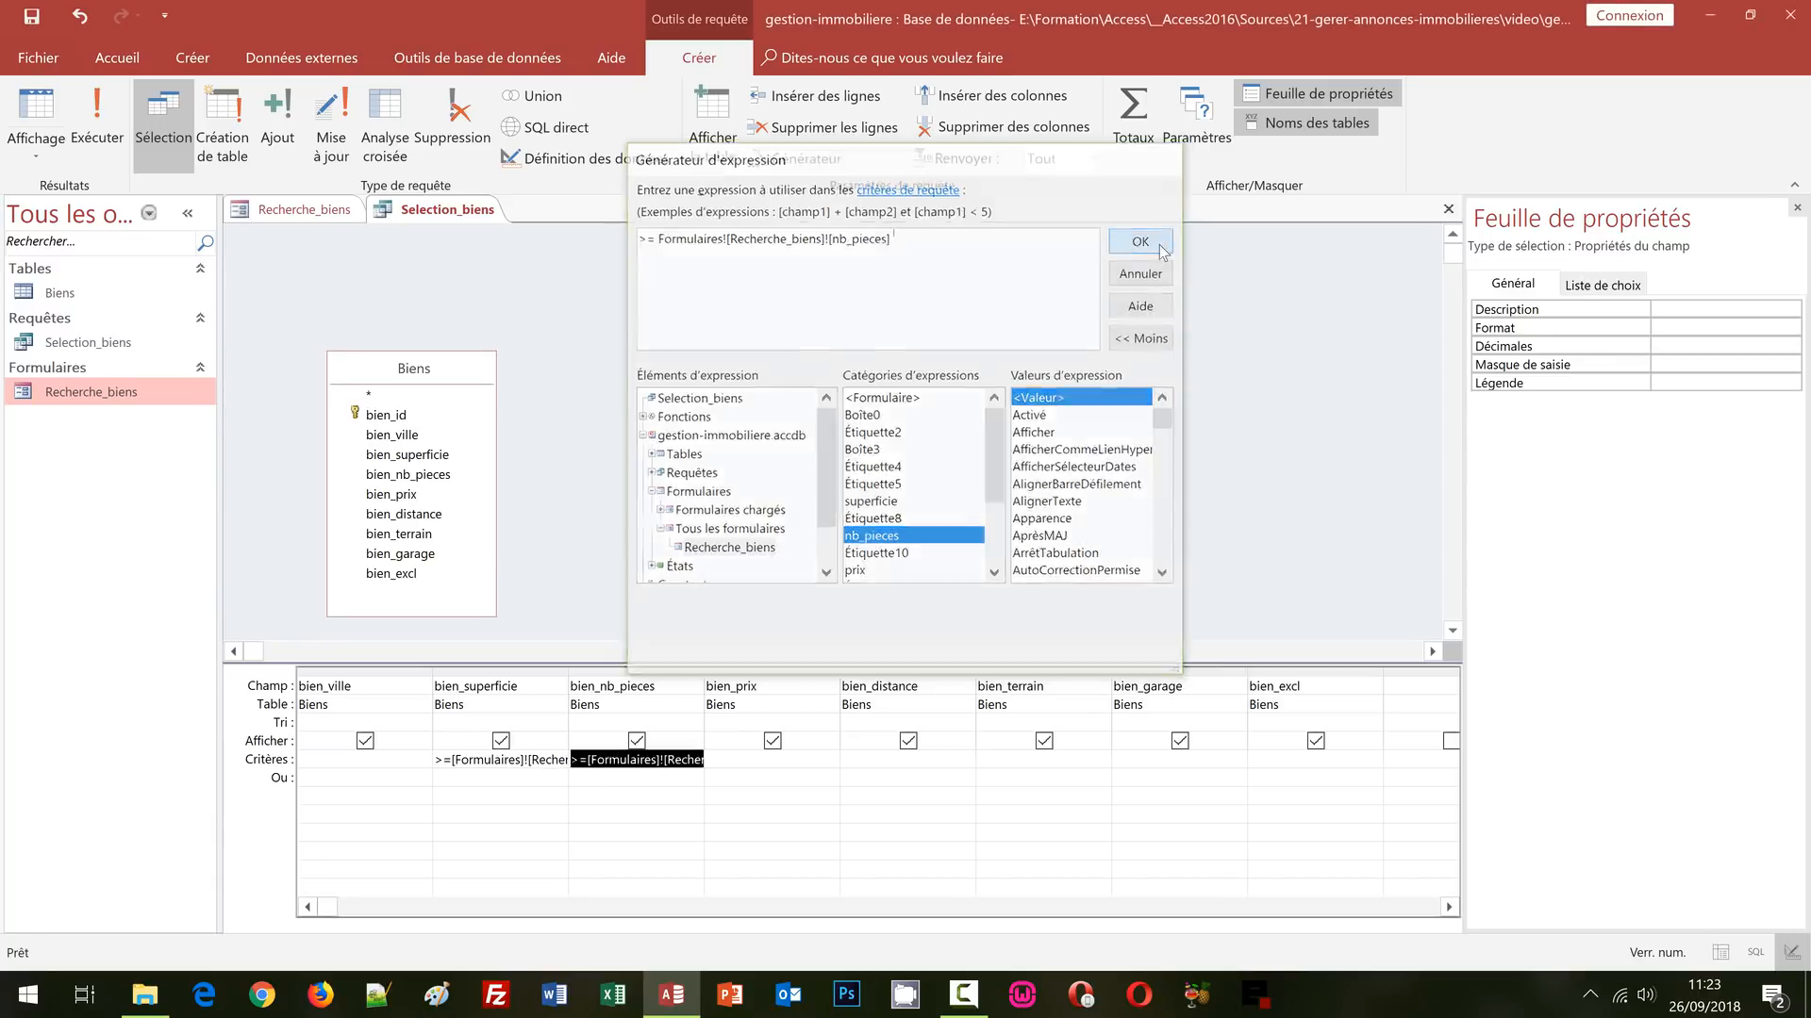
- Set the bien_prix criterion to <= the prix control of the Recherche_biens form, using the expression builder
click(759, 764)
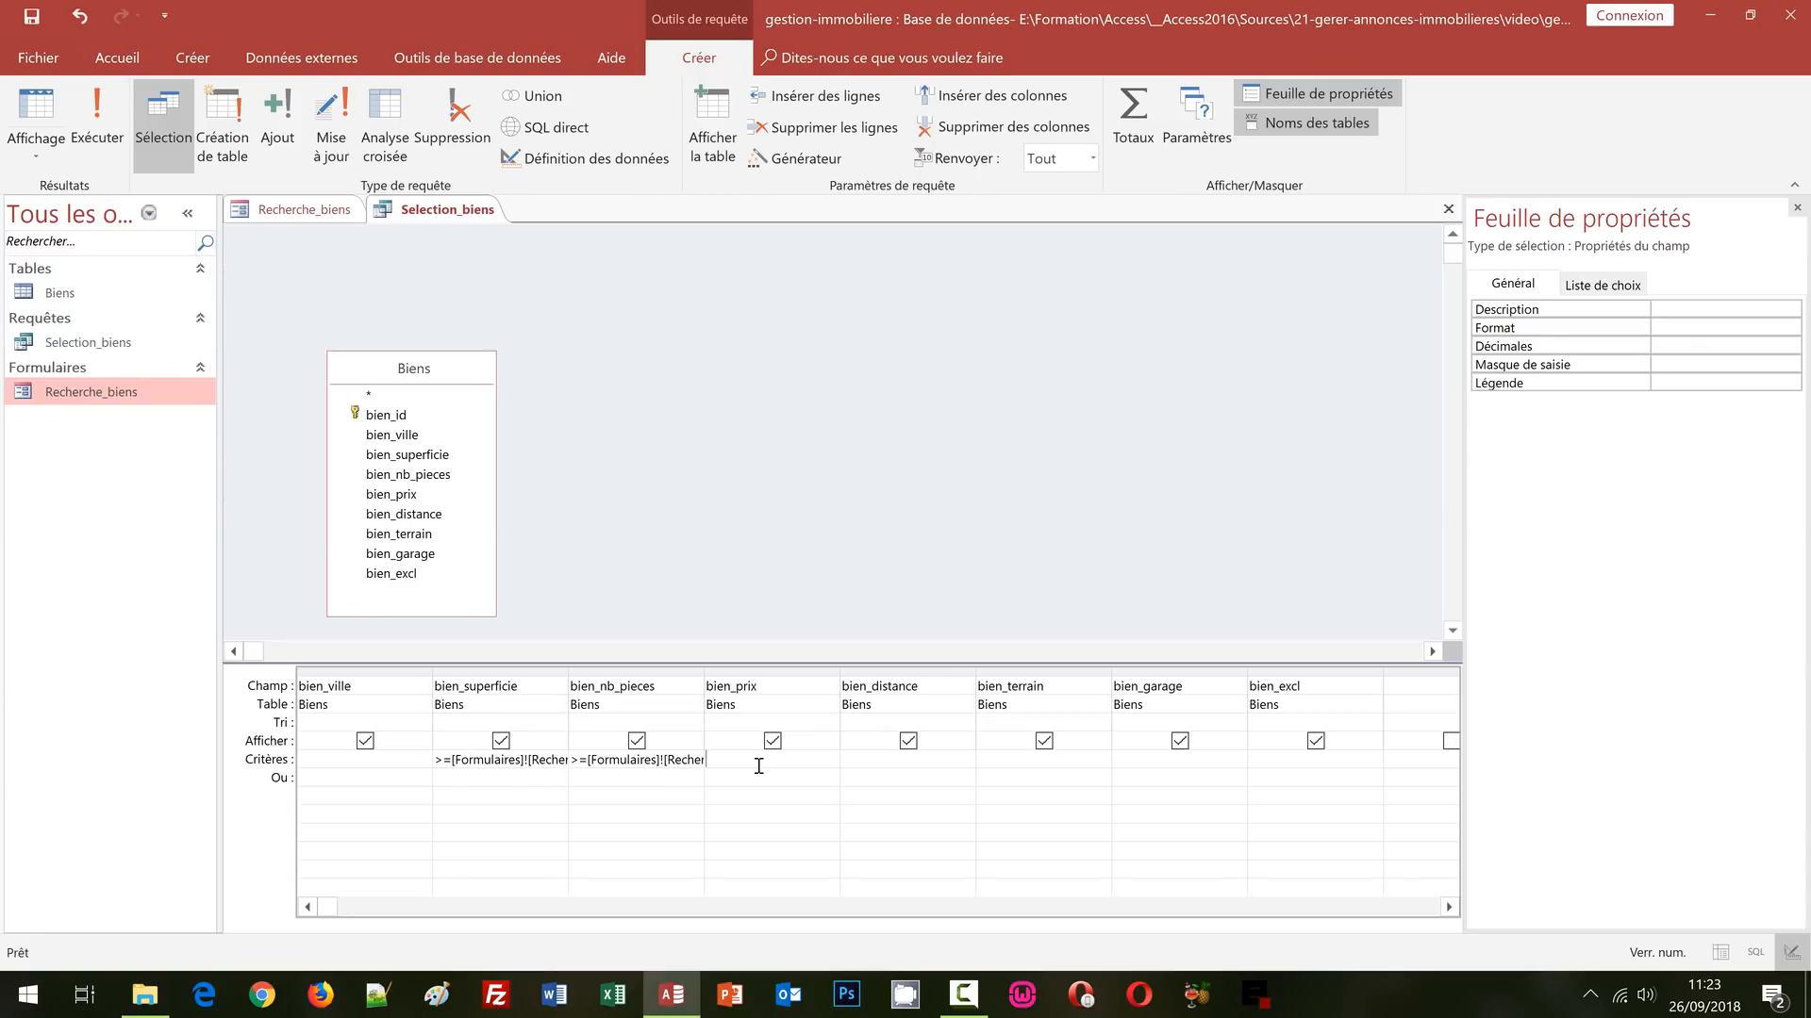
text(<=)
right_click(738, 764)
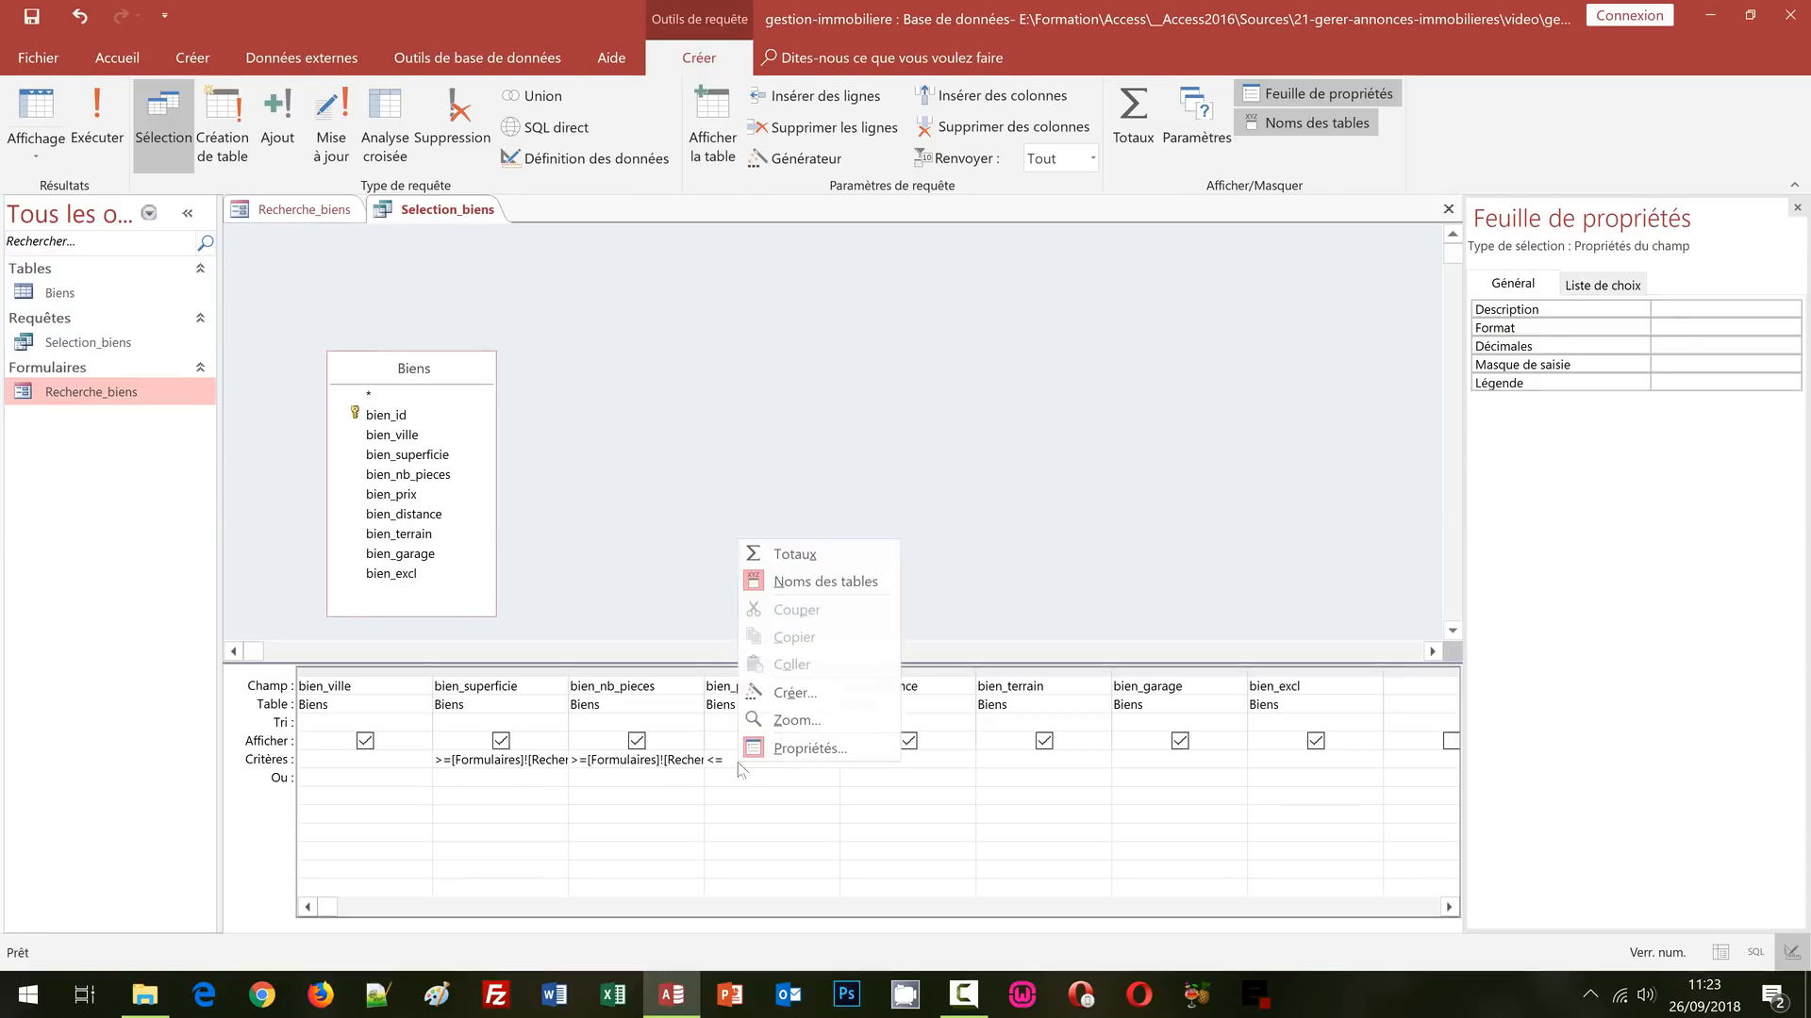
click(792, 693)
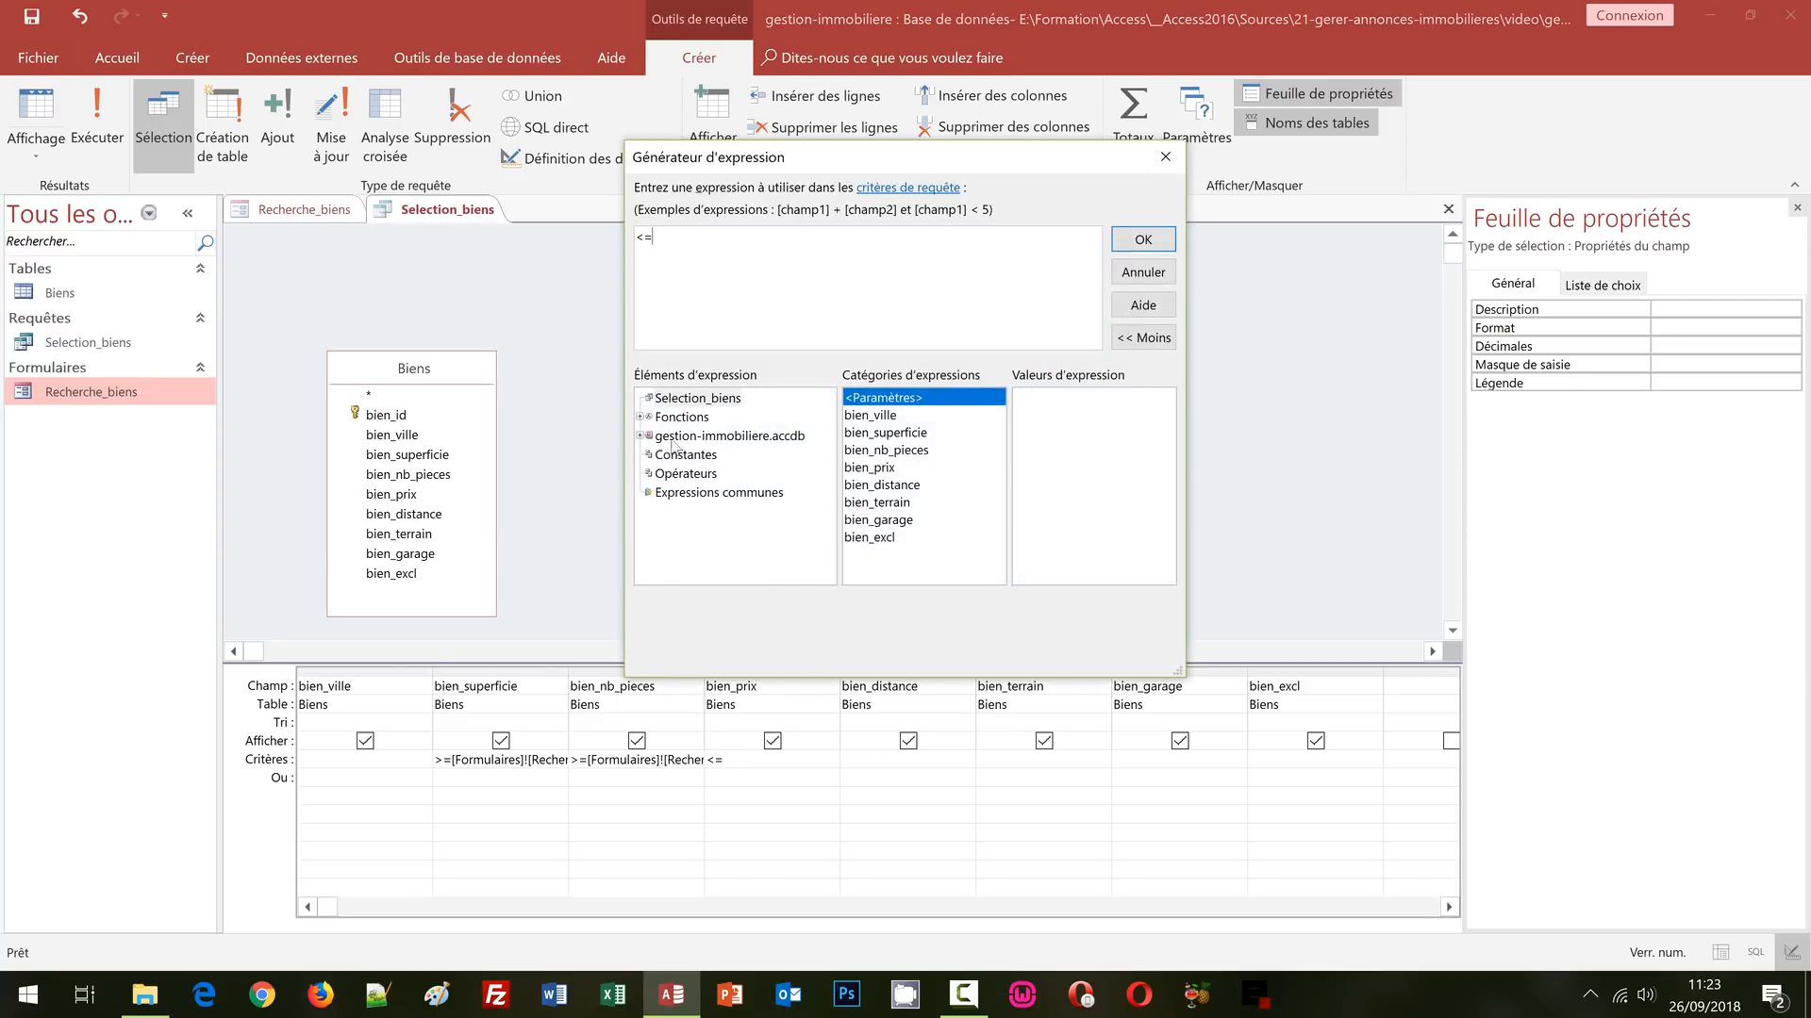
click(640, 436)
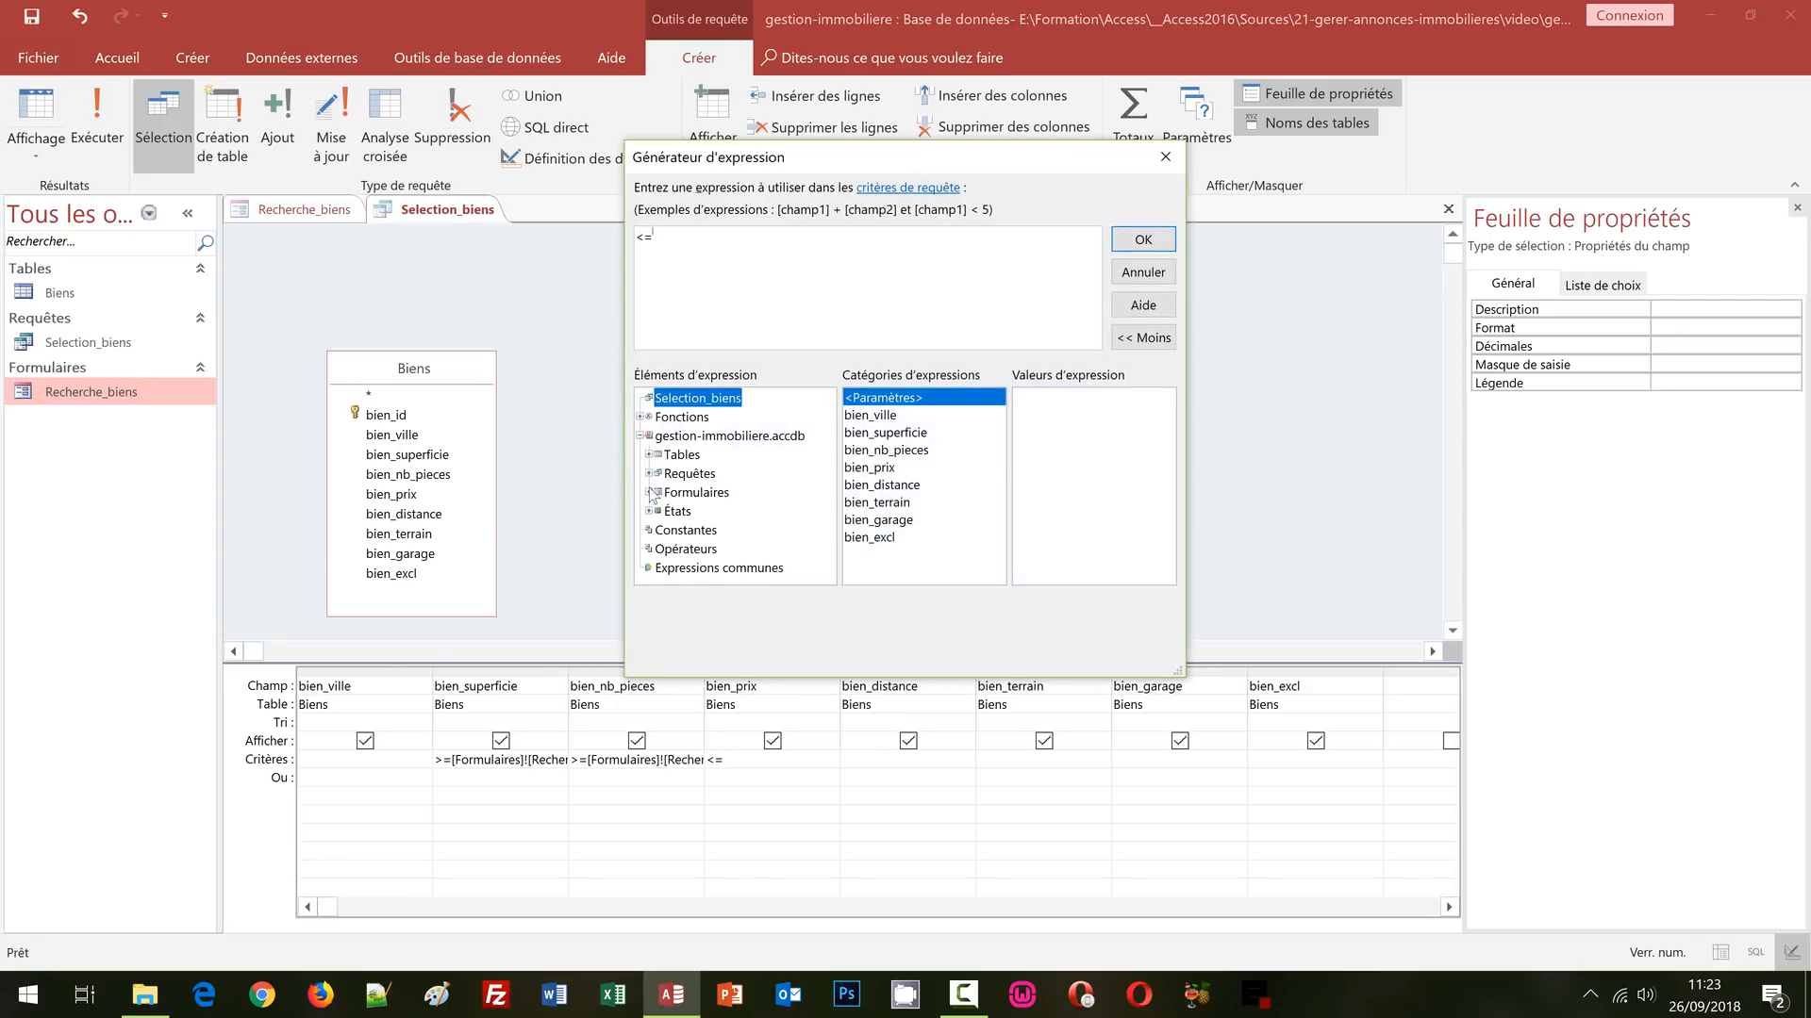
click(648, 492)
click(658, 530)
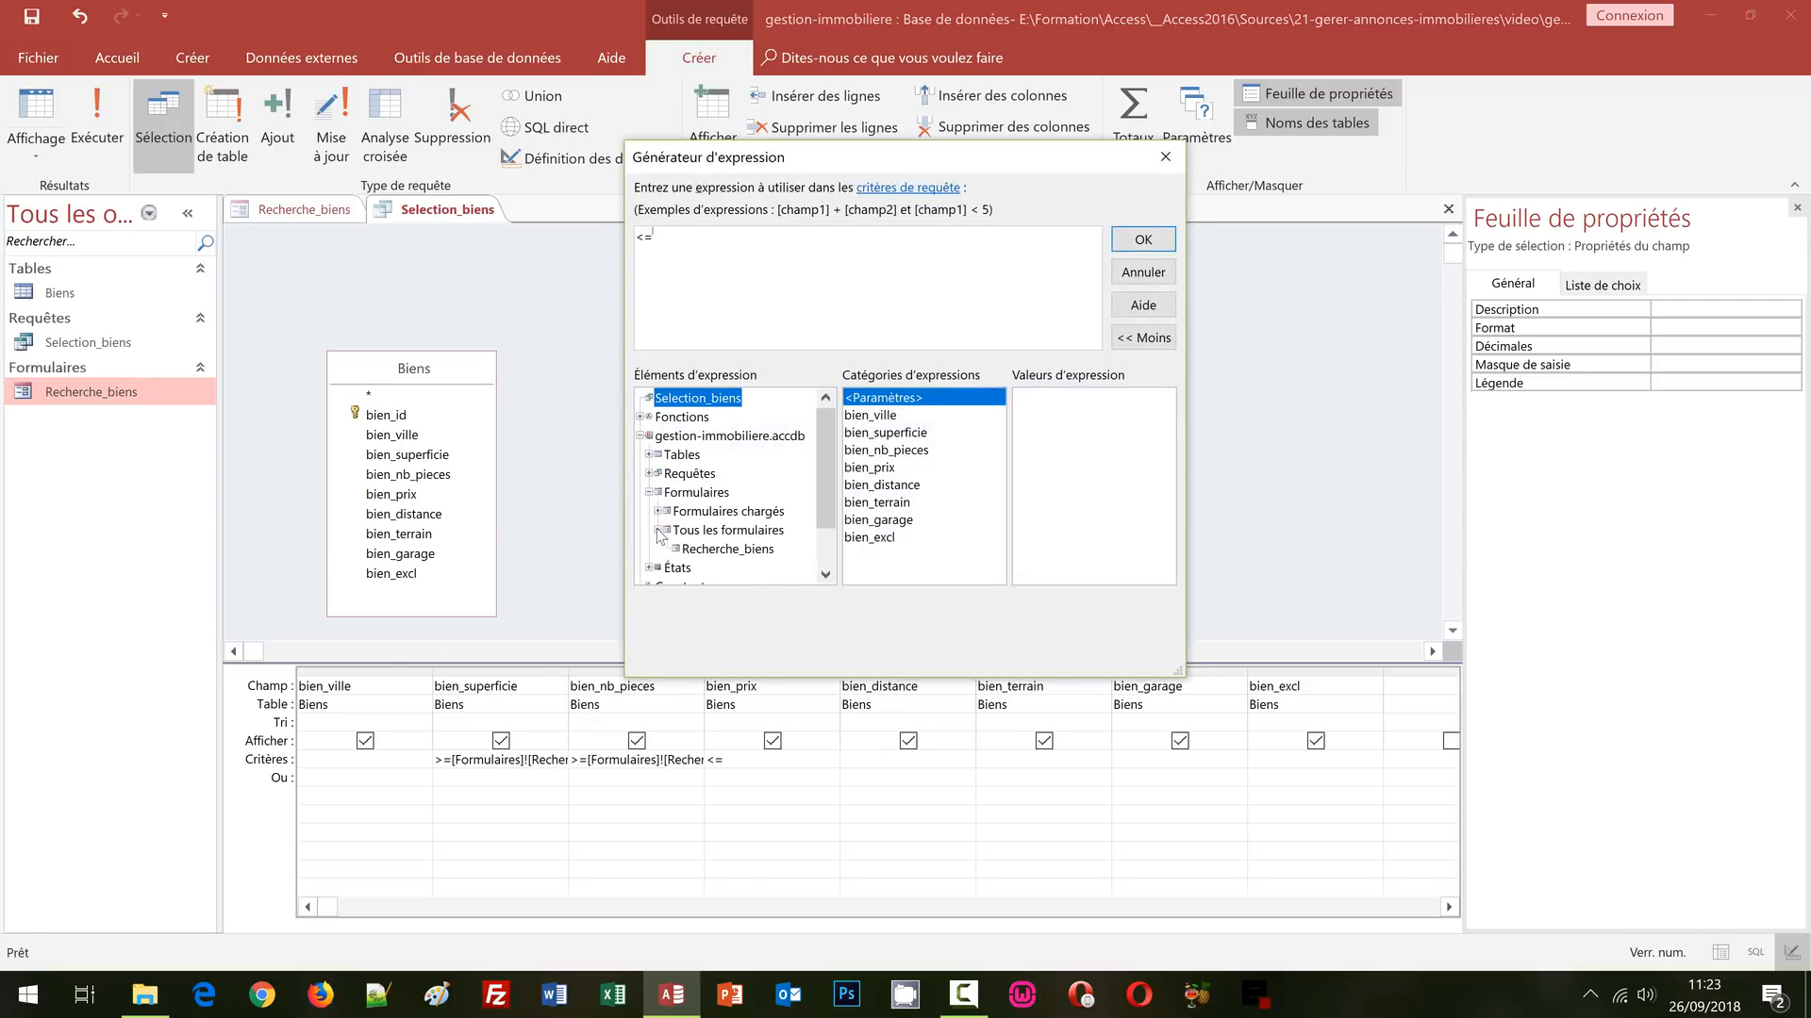
click(726, 549)
click(997, 547)
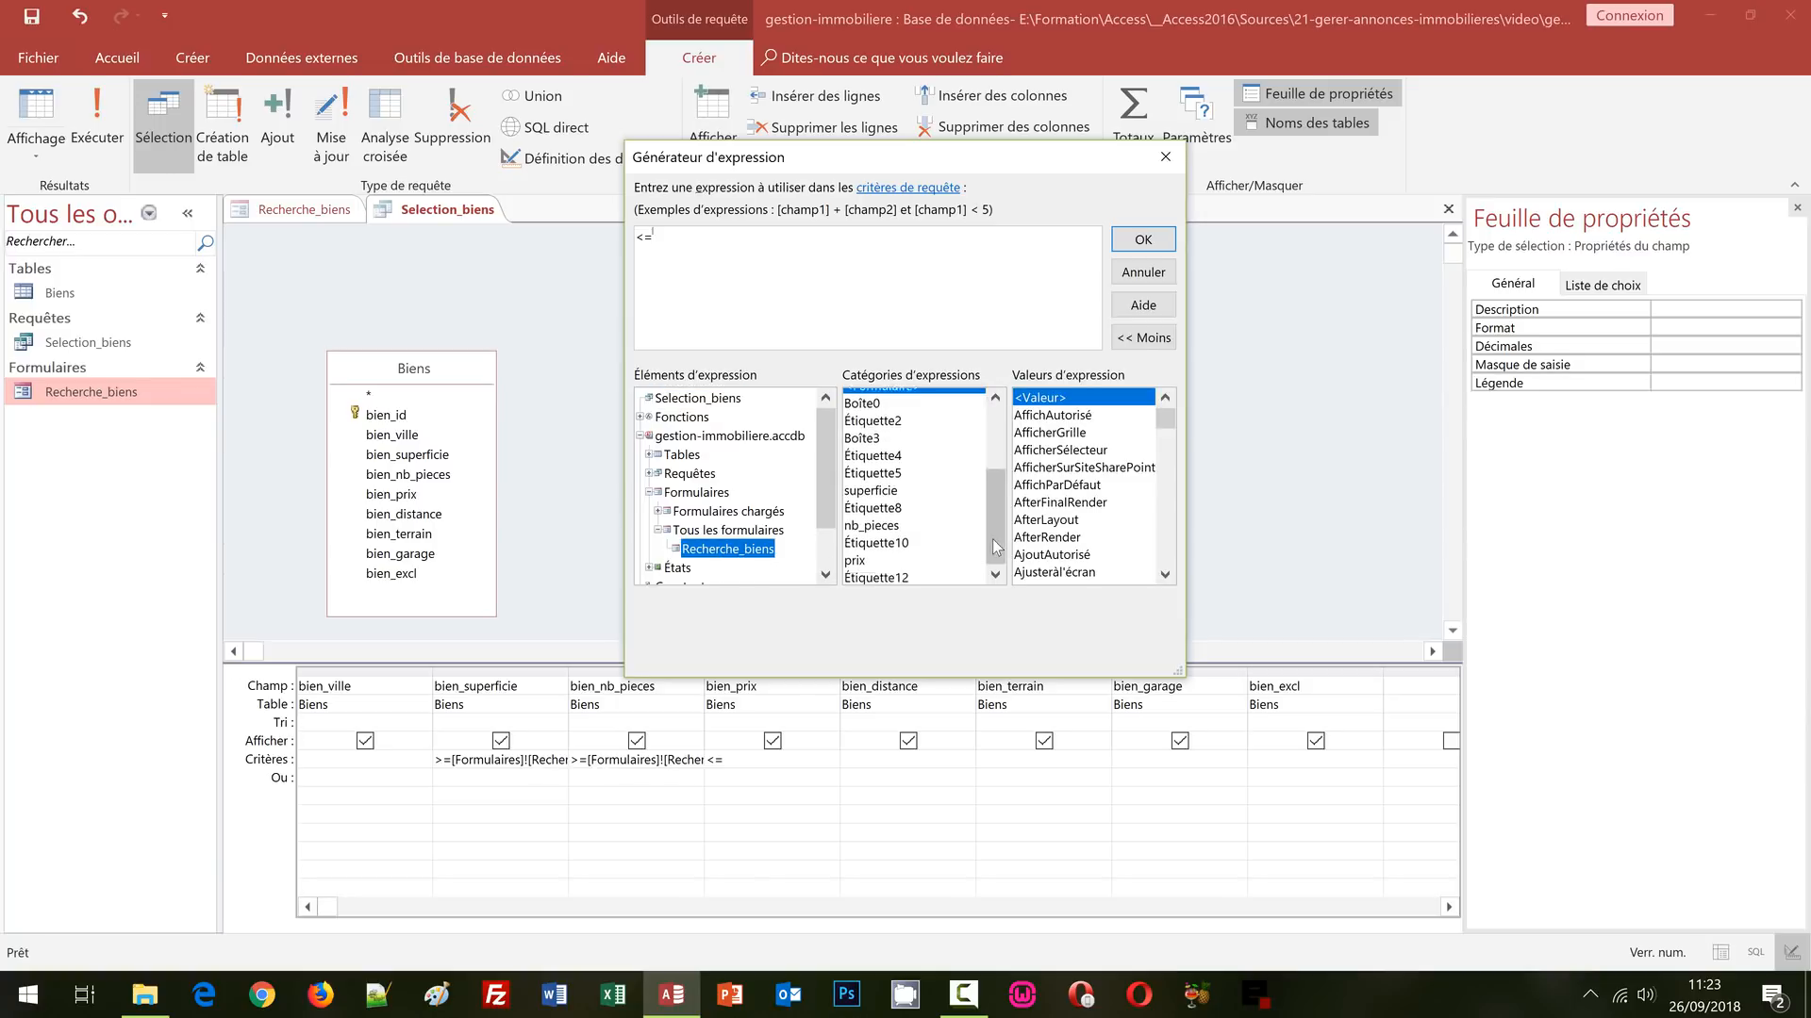
scroll(997, 547, down, 2)
double_click(863, 451)
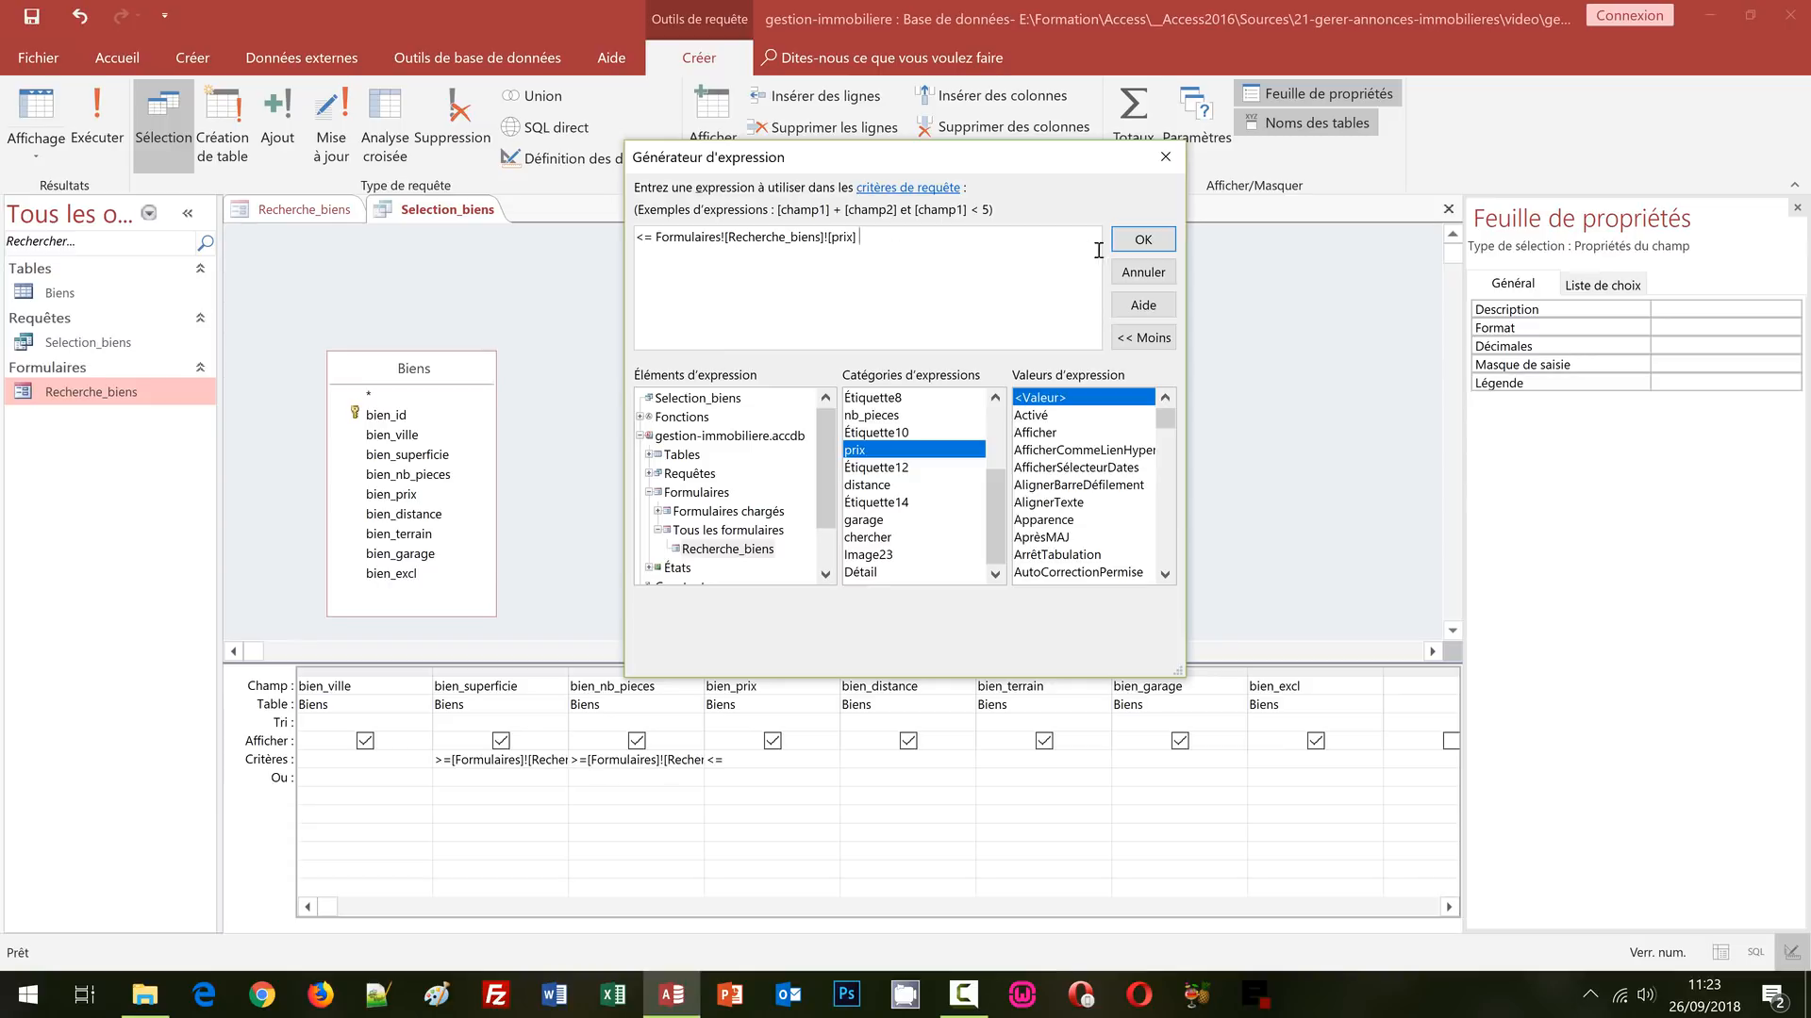
click(1141, 242)
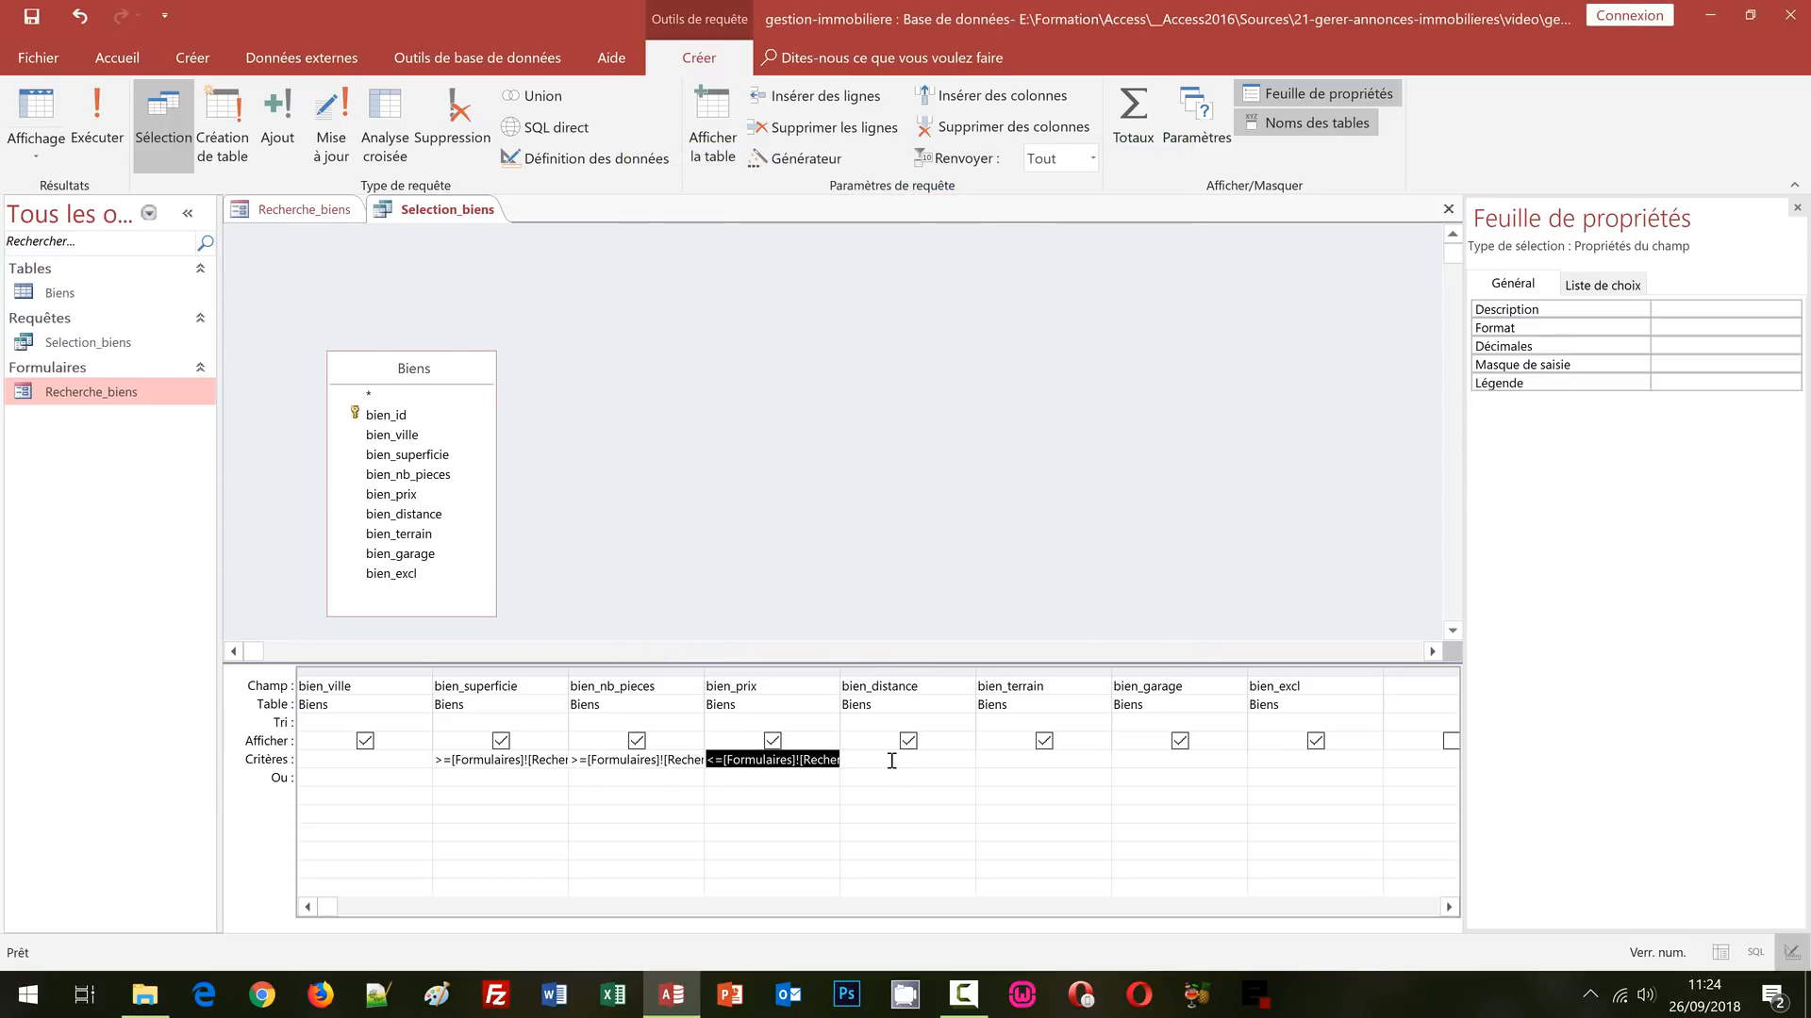
- Set the bien_distance criterion to <= the distance control of the Recherche_biens form, using the expression builder
click(892, 760)
text(<=)
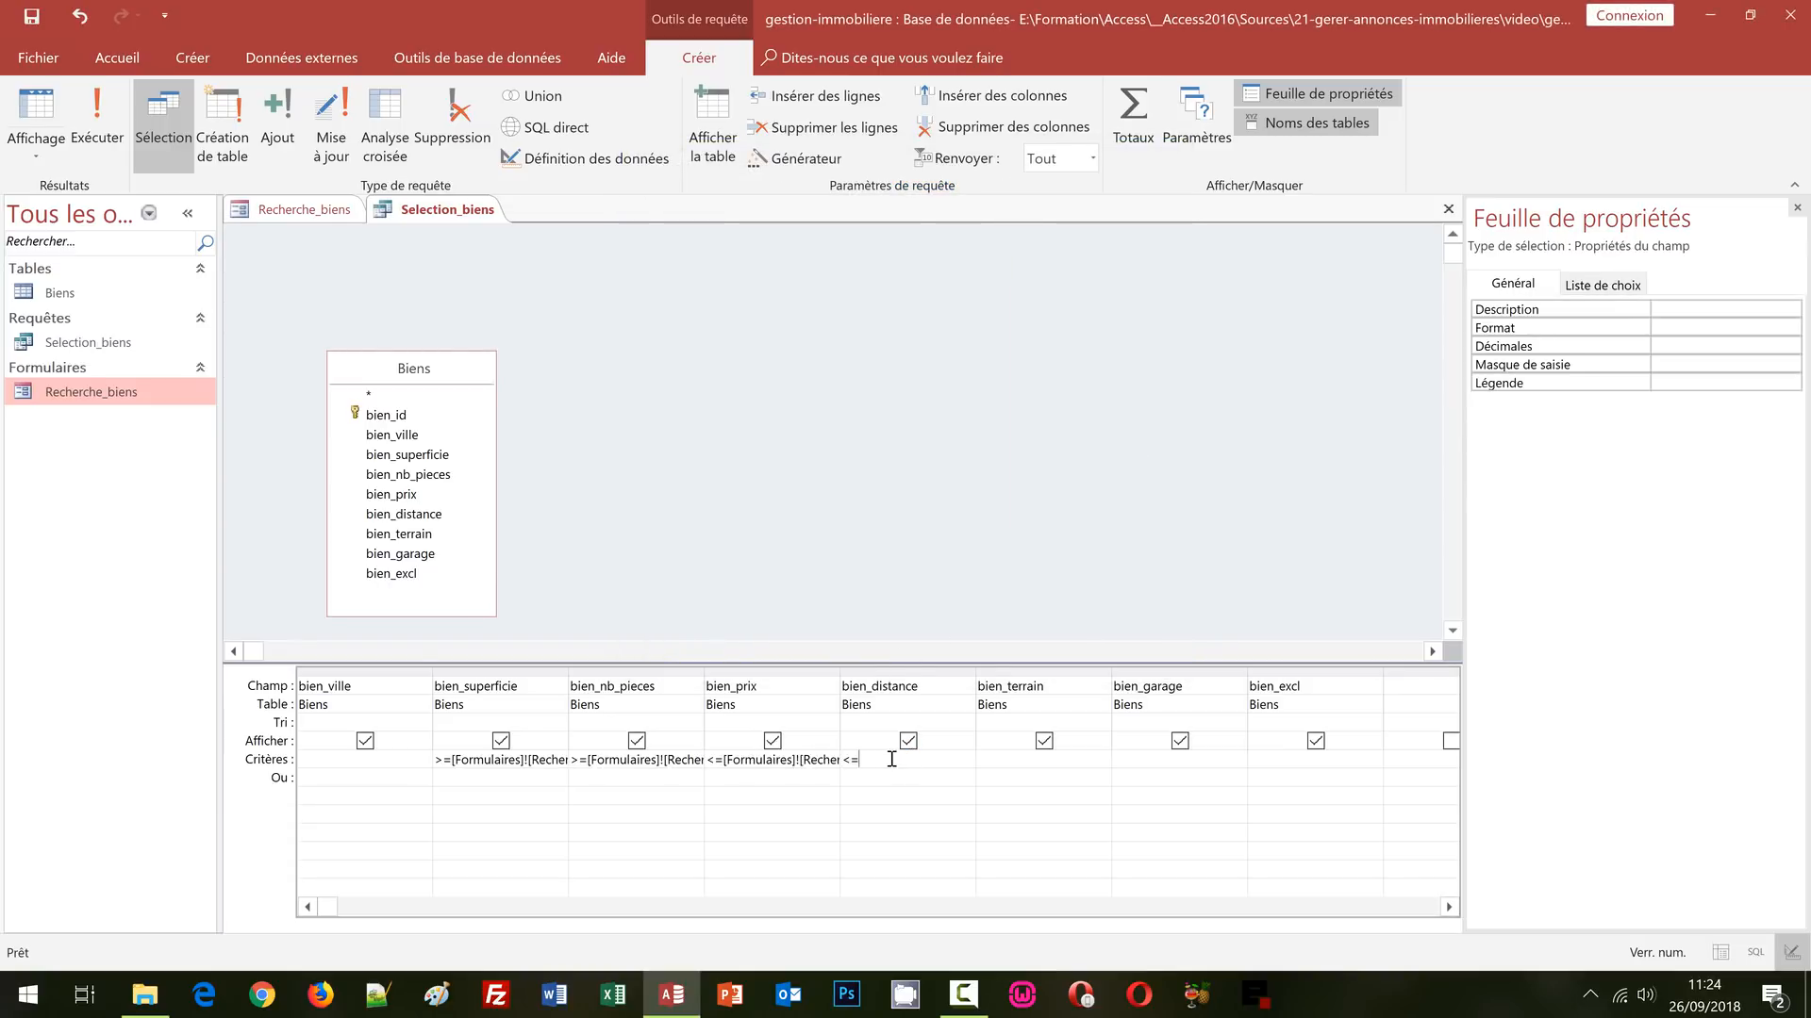
right_click(891, 759)
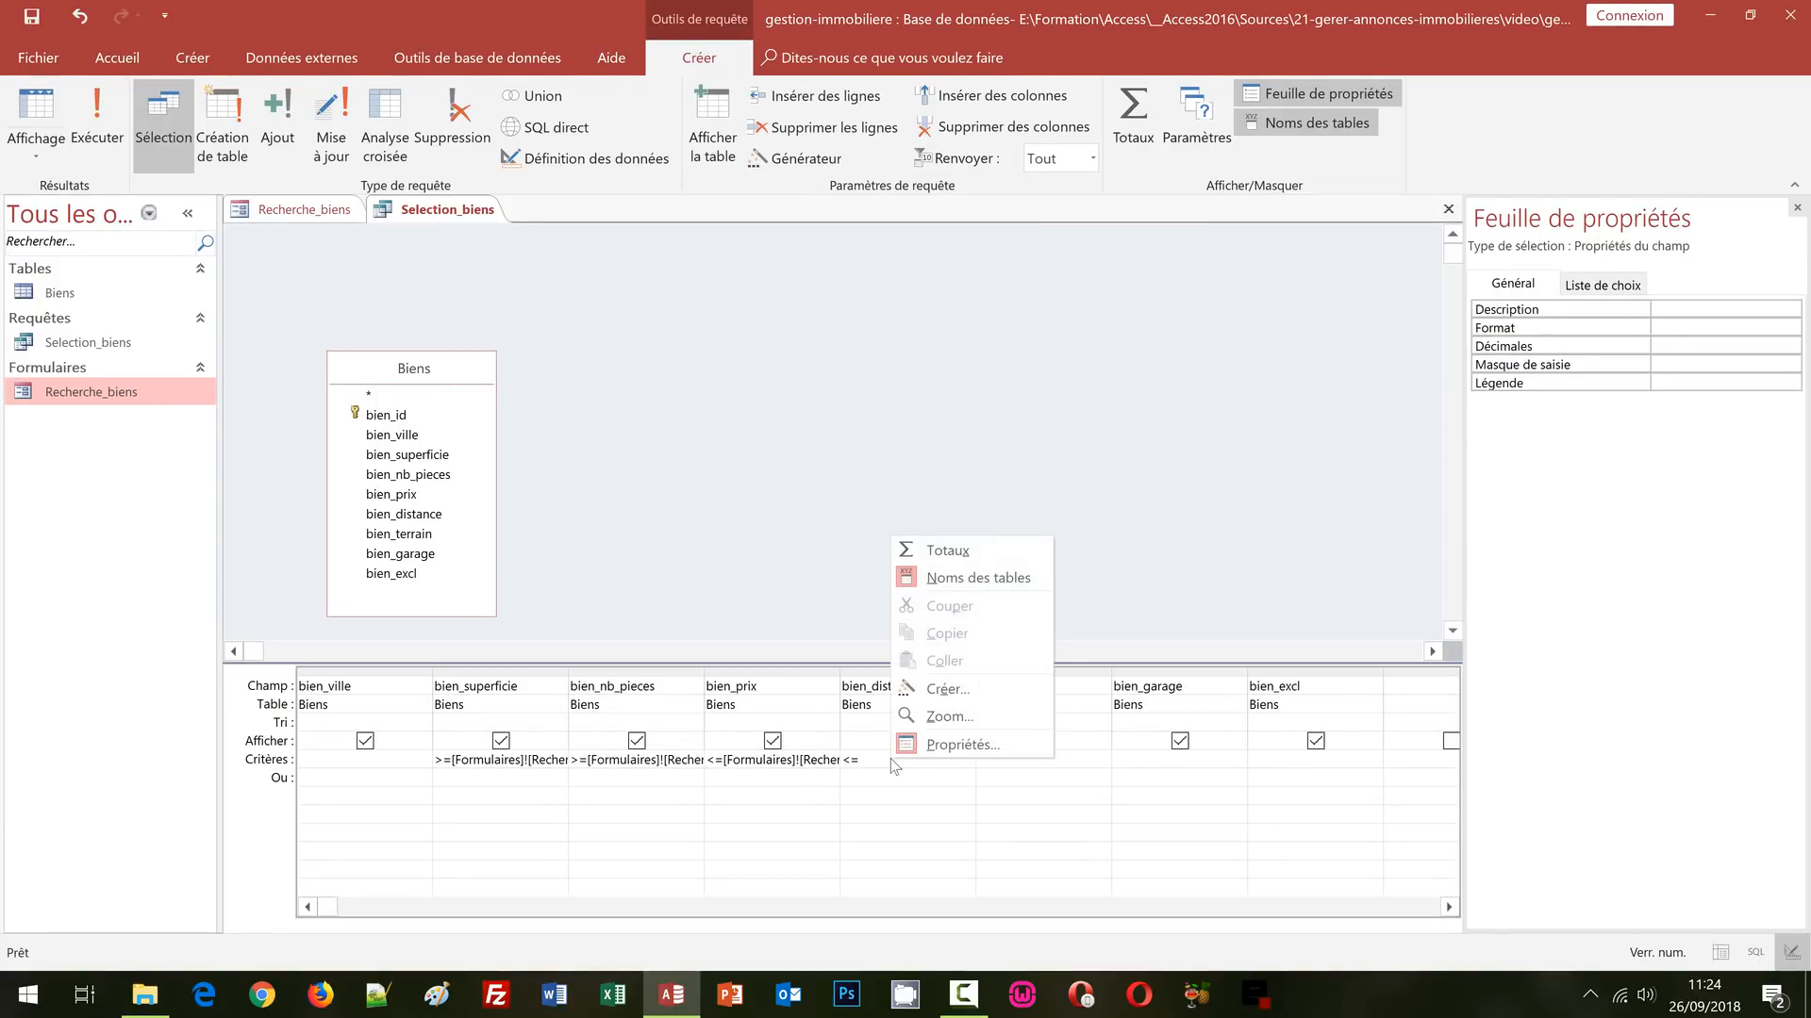
click(956, 689)
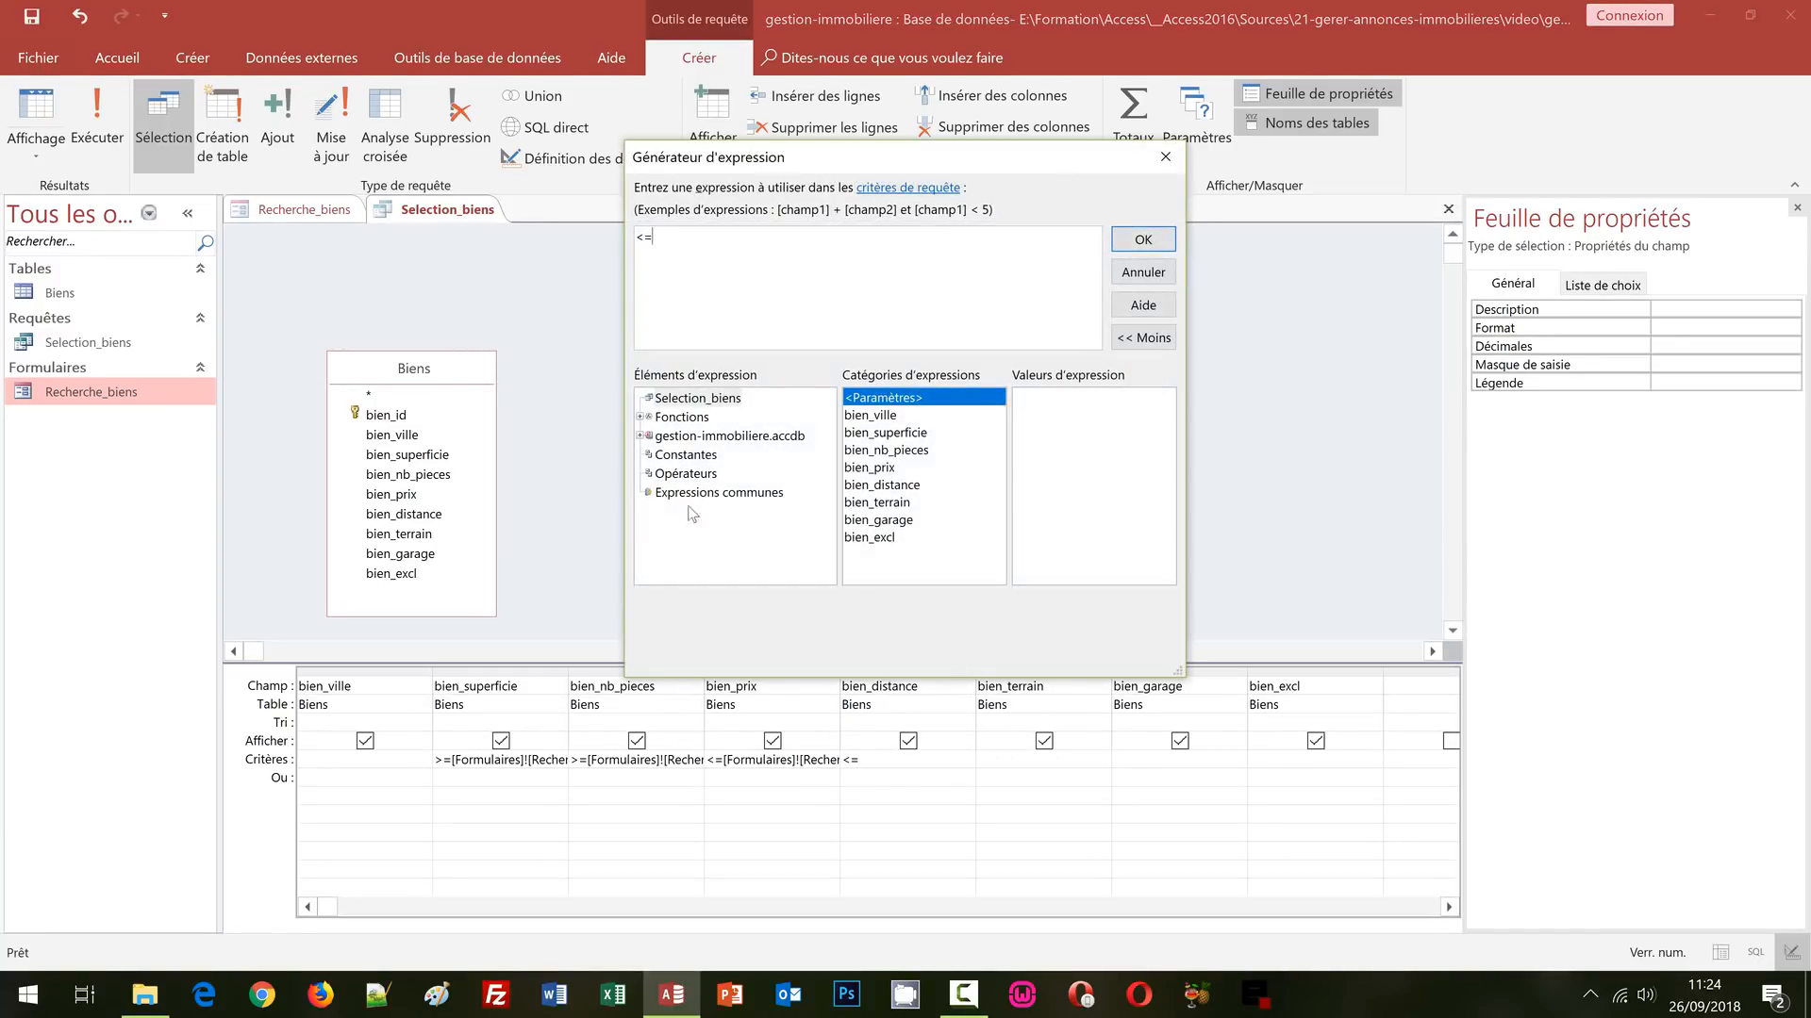
click(641, 436)
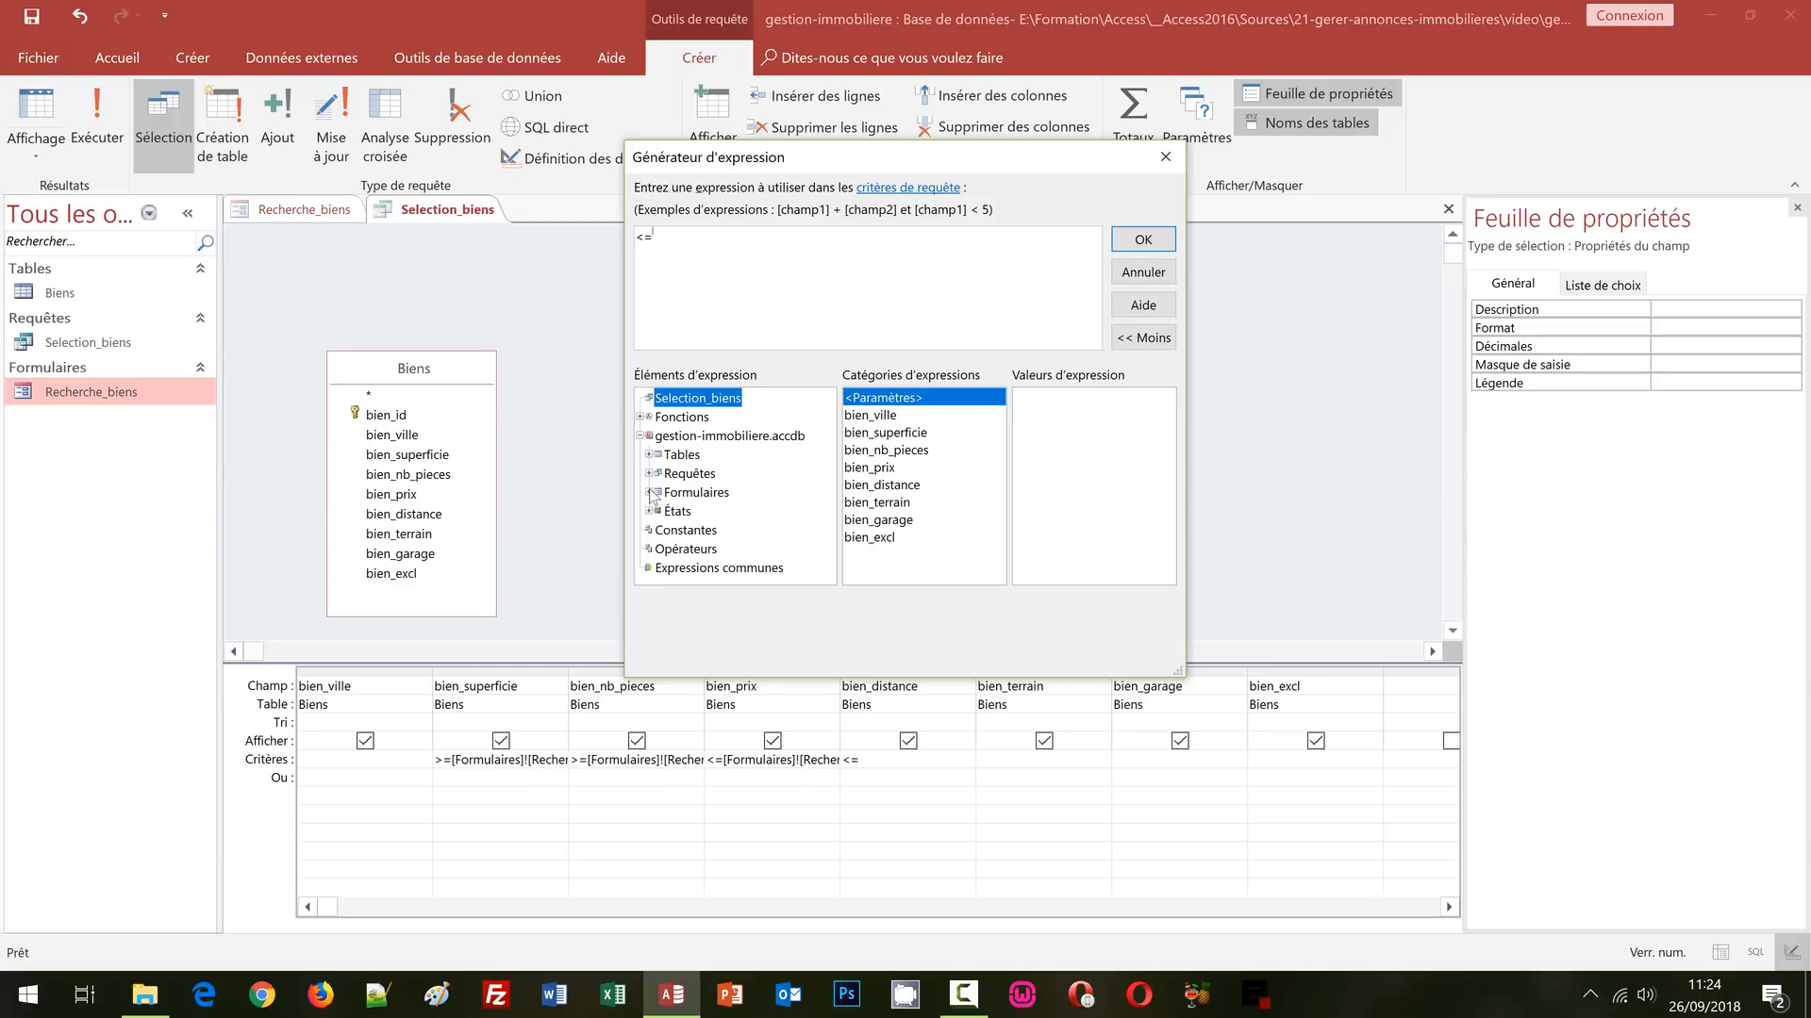
click(649, 493)
click(658, 530)
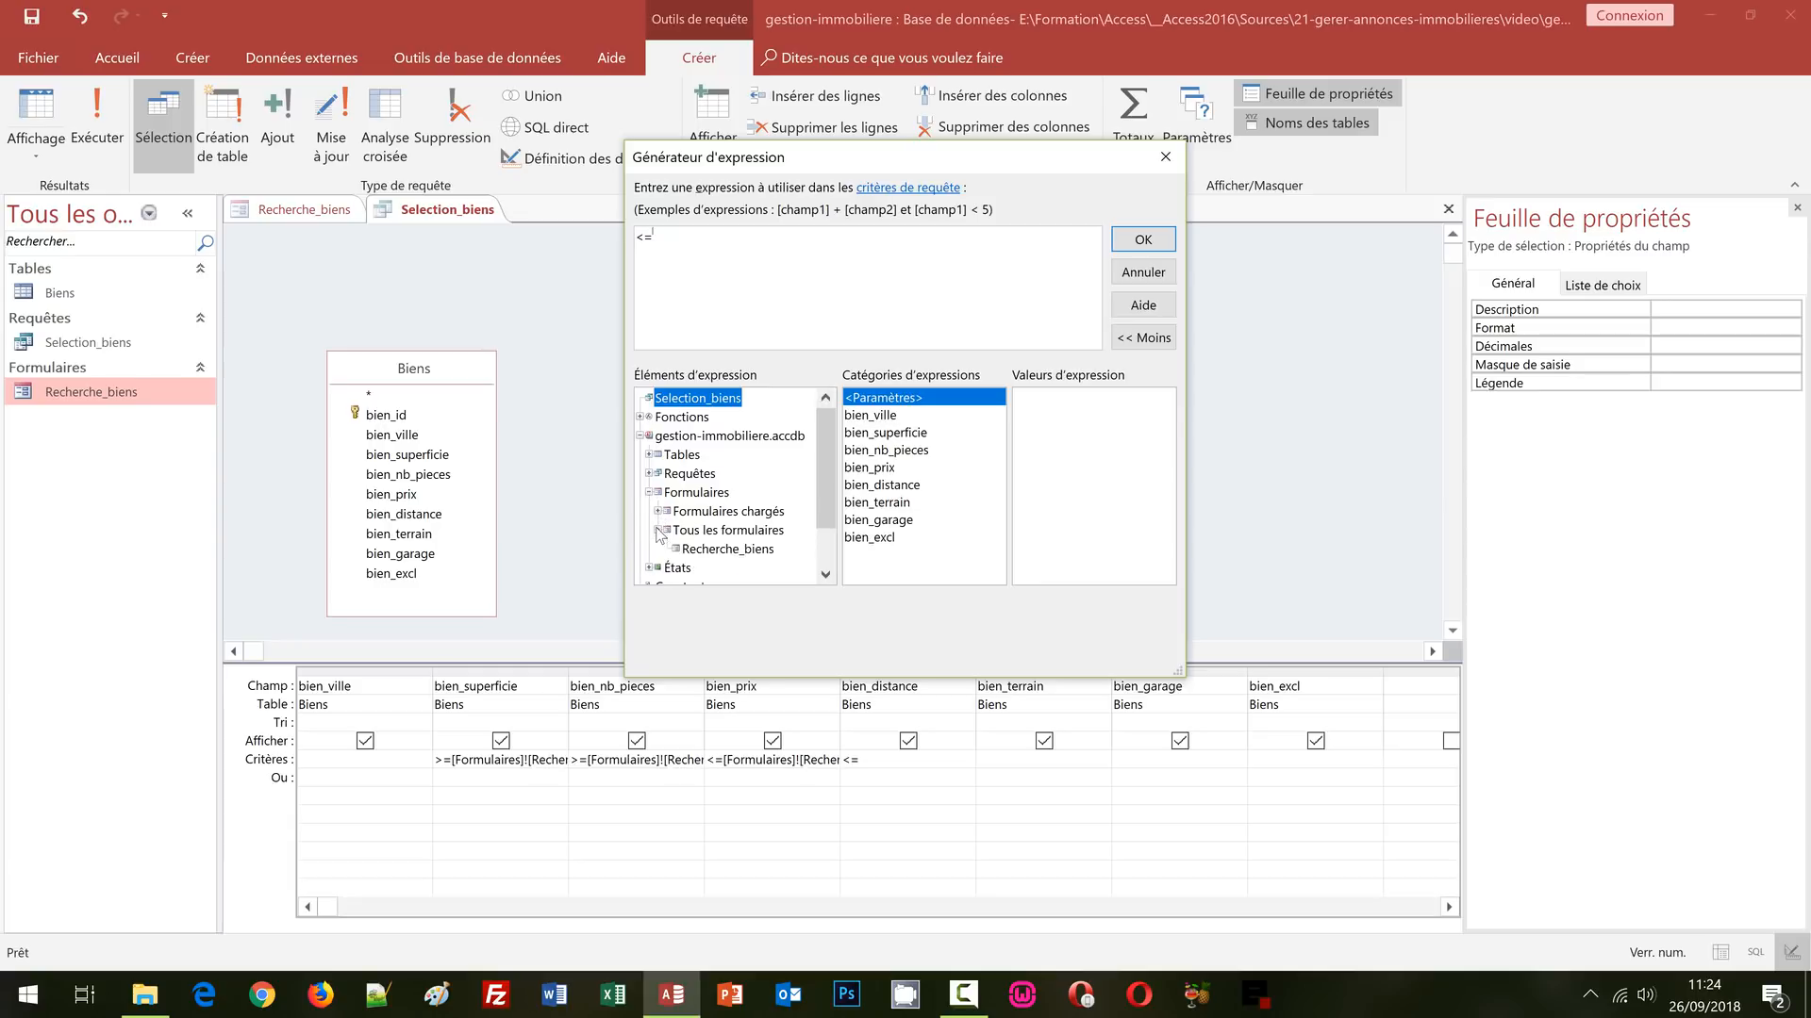
click(727, 551)
scroll(905, 509, down, 3)
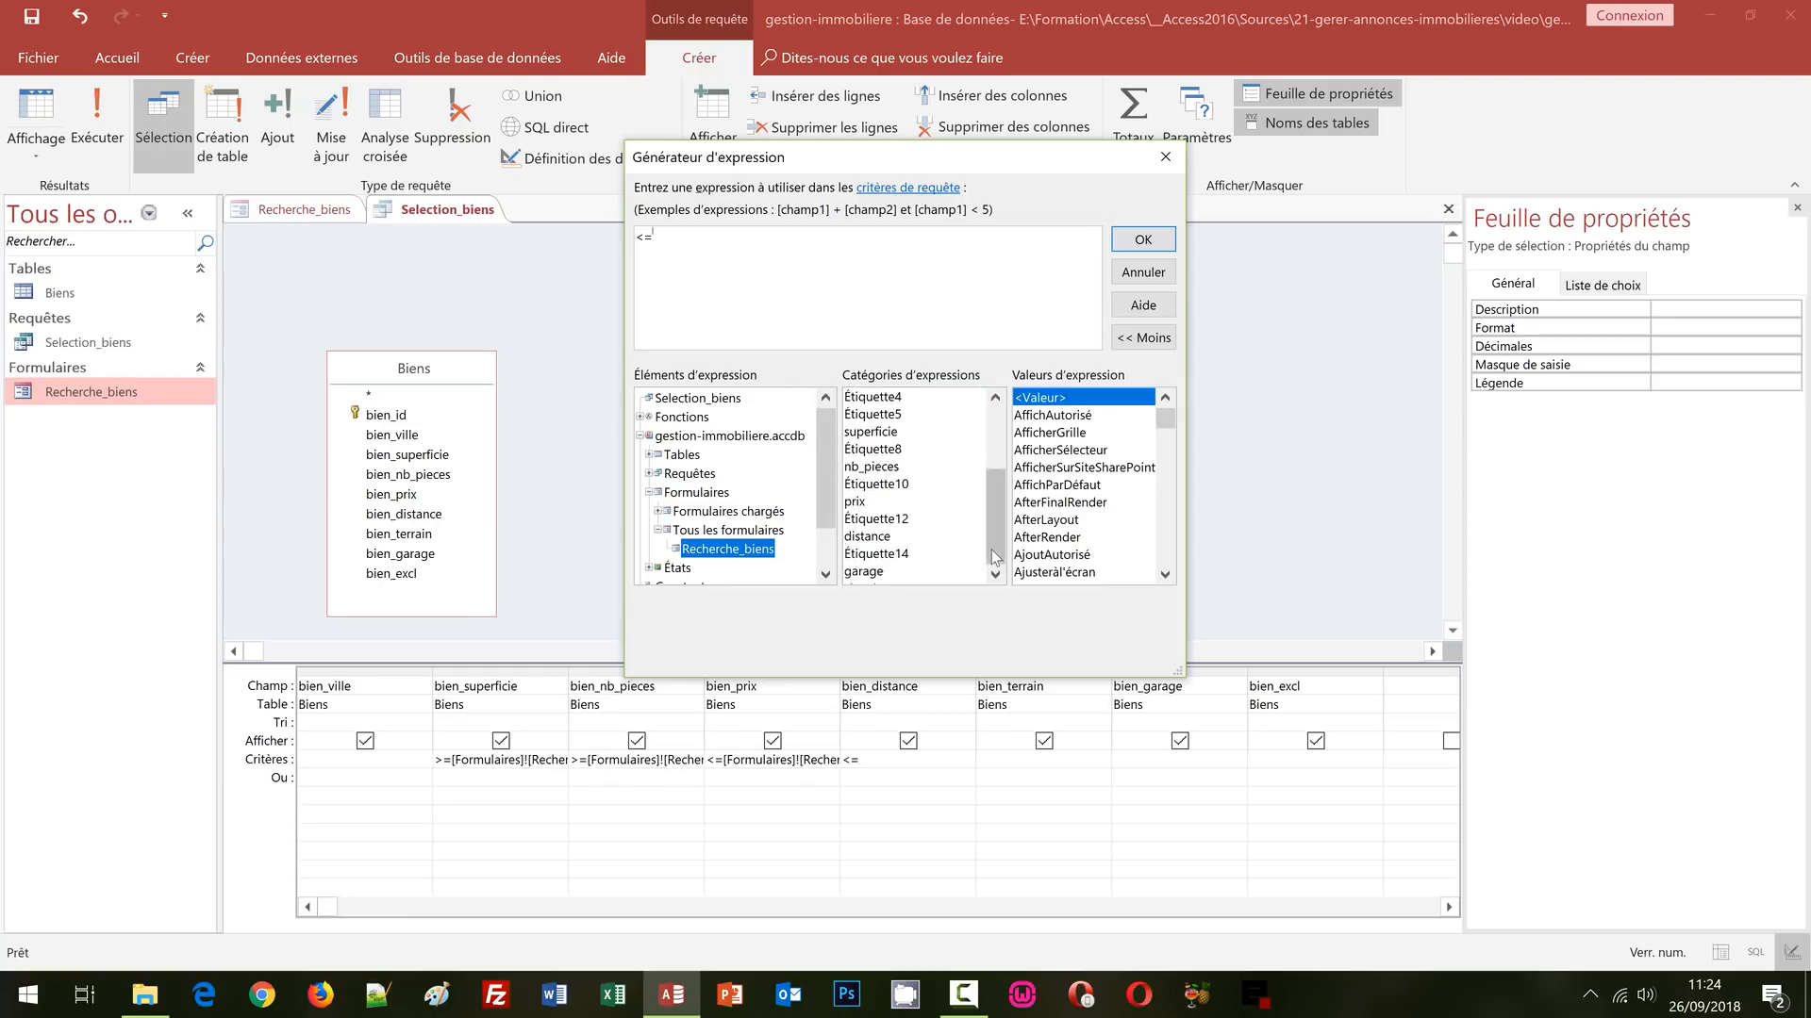
double_click(874, 486)
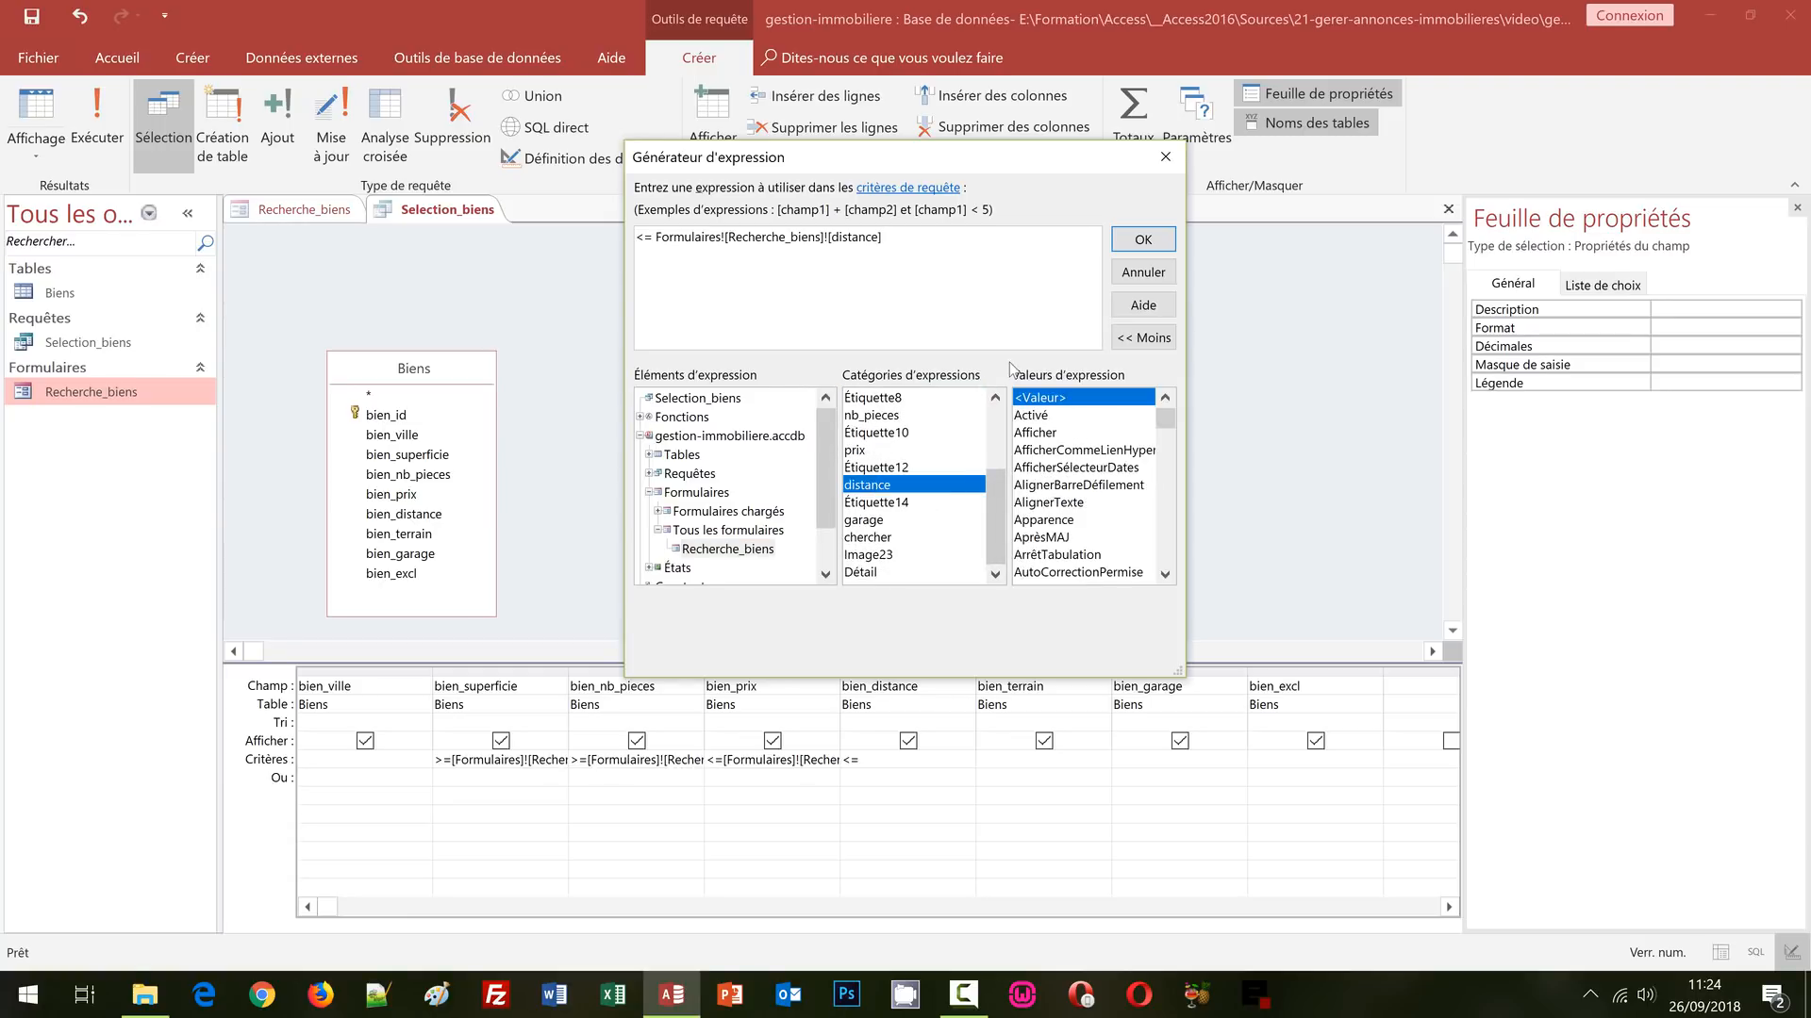
click(1143, 241)
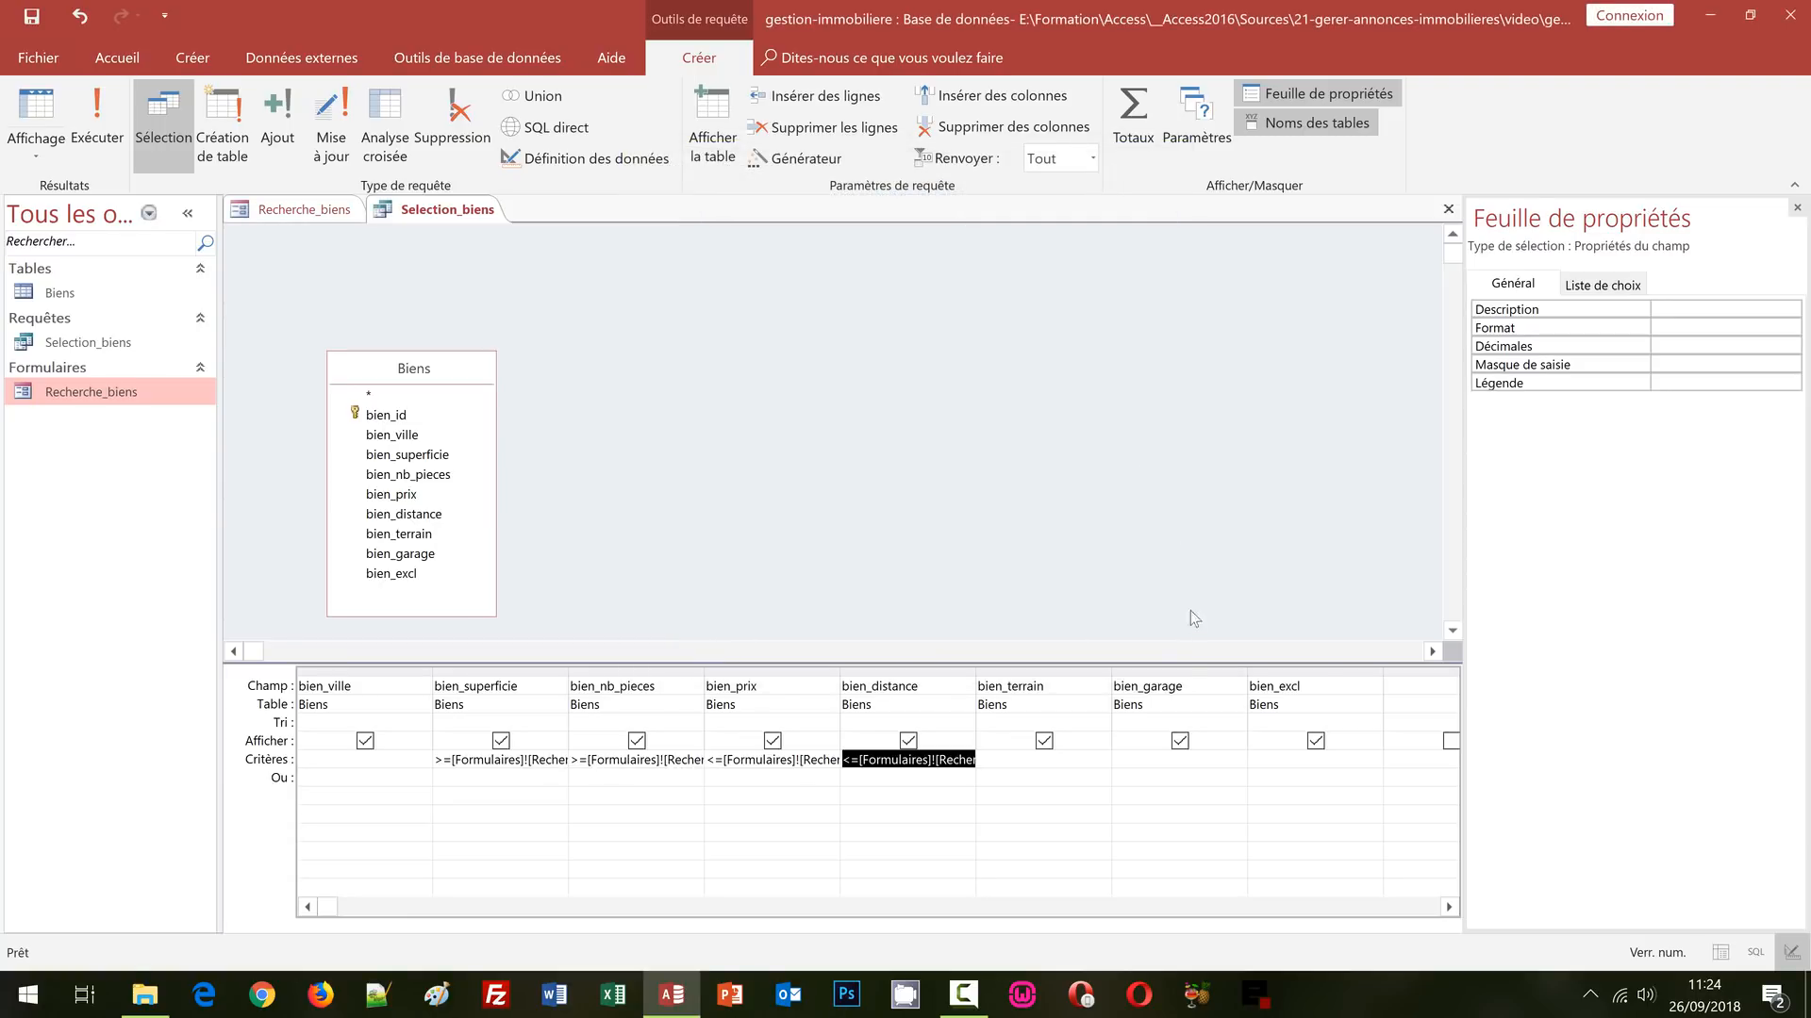
- Set the bien_garage criterion to the garage control of the Recherche_biens form, using the expression builder
click(1149, 758)
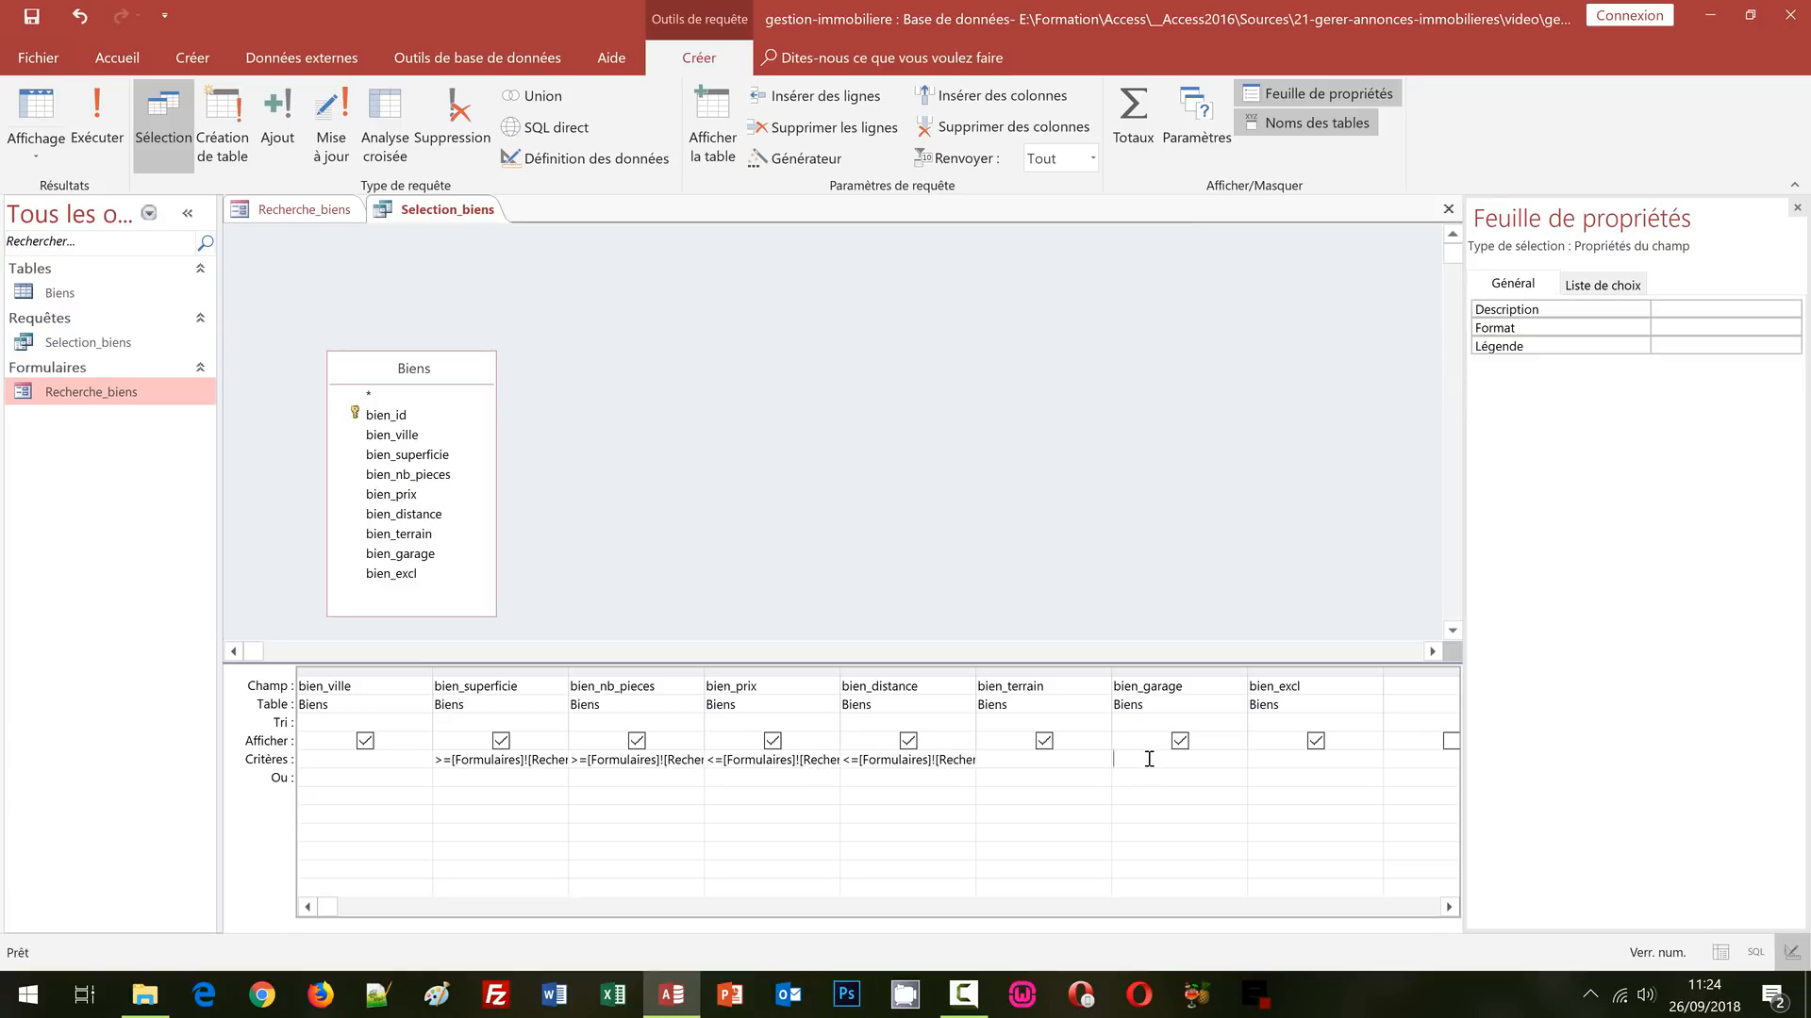
right_click(1149, 759)
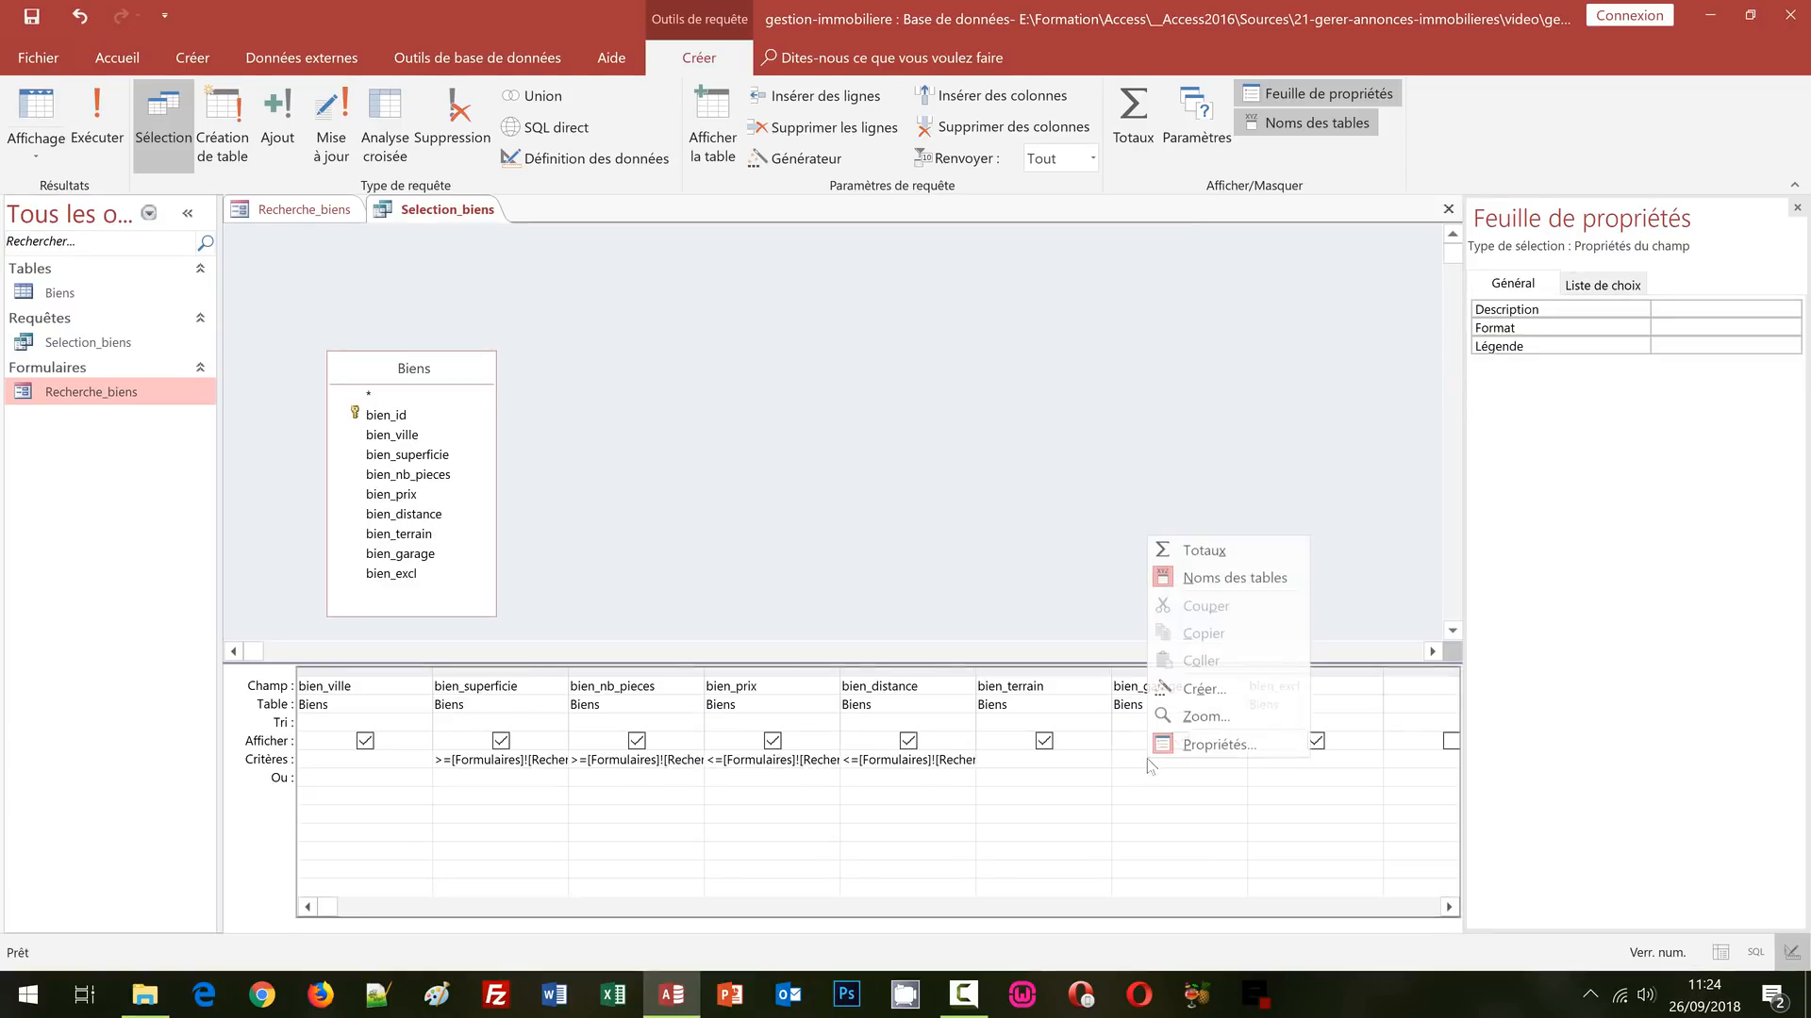
click(1210, 713)
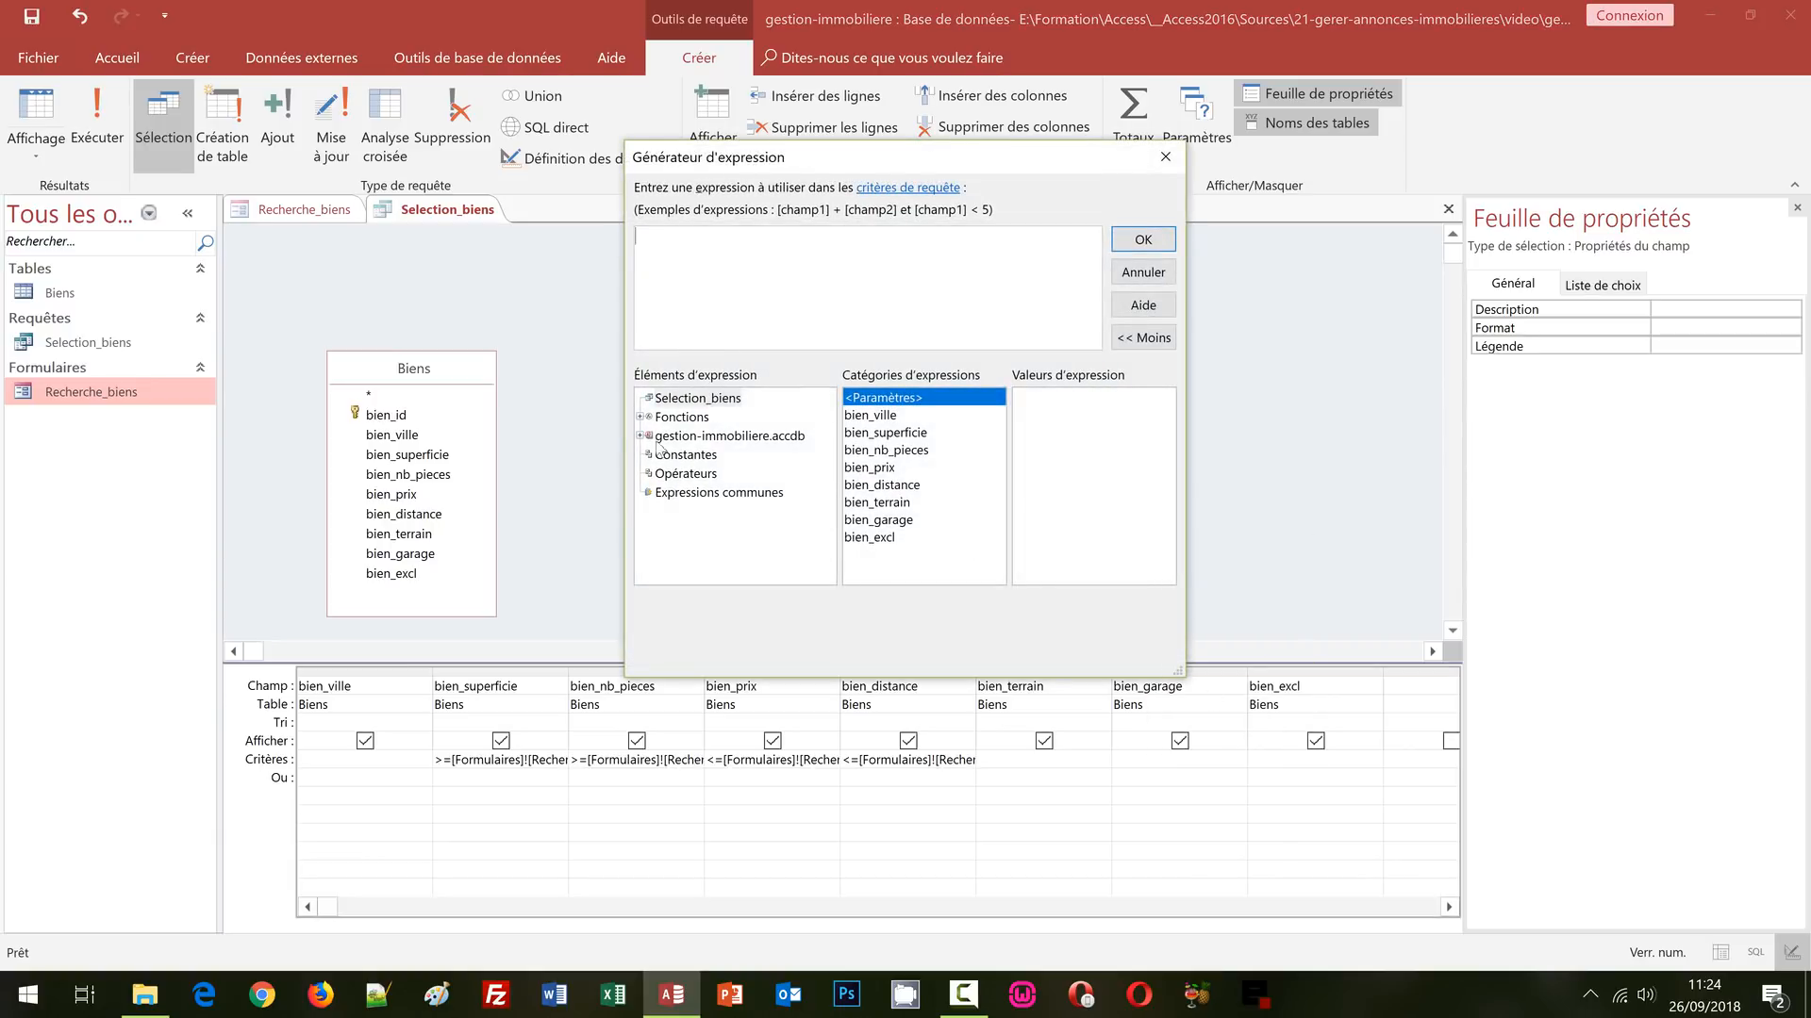
click(640, 436)
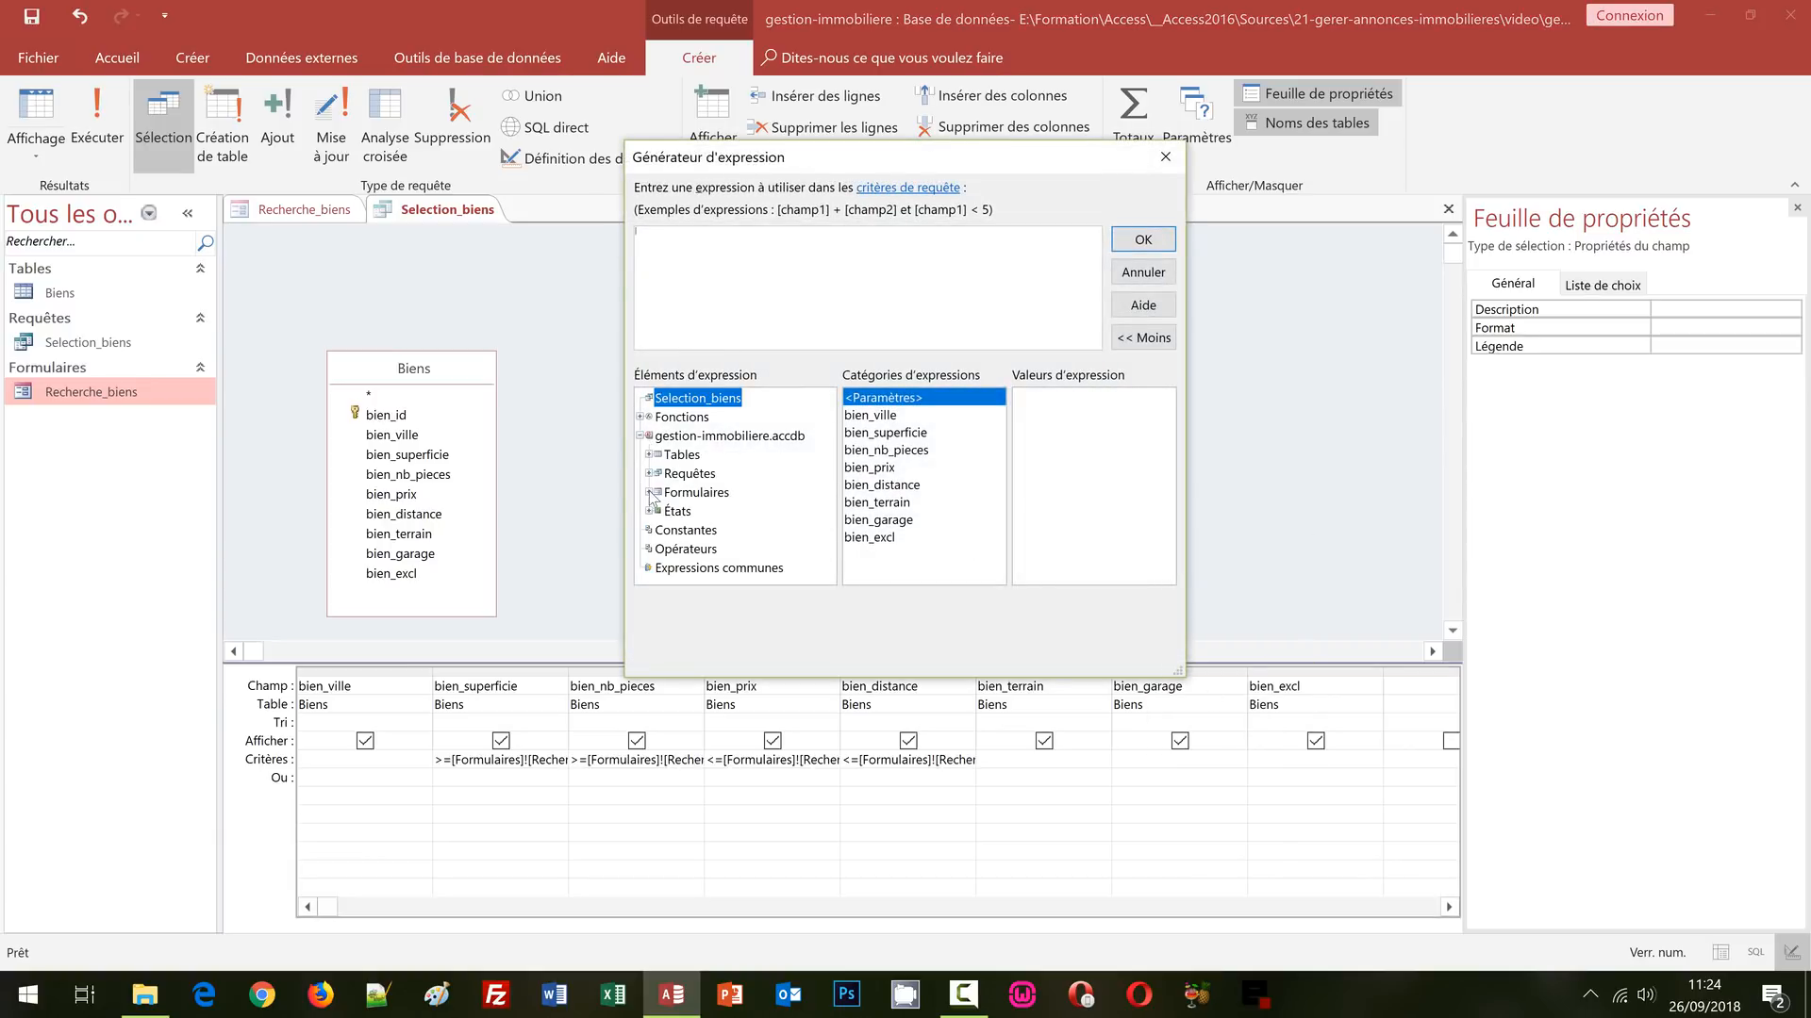
click(650, 492)
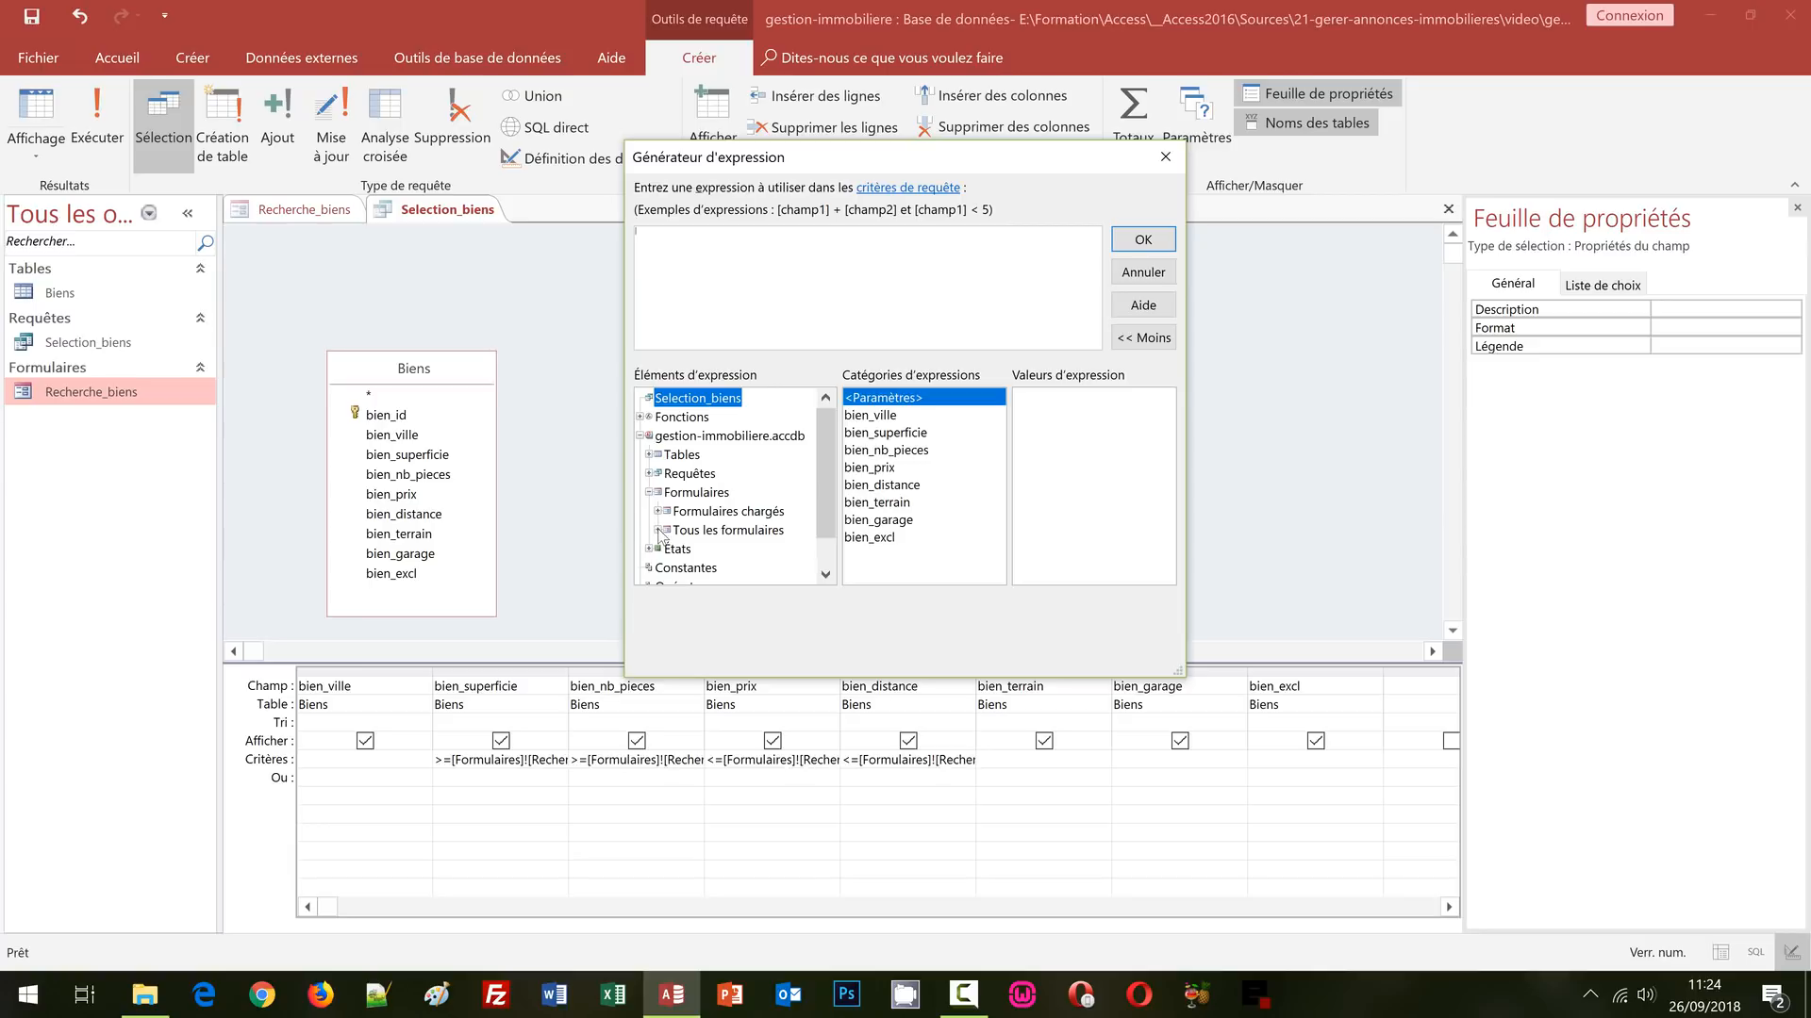
click(658, 531)
click(726, 549)
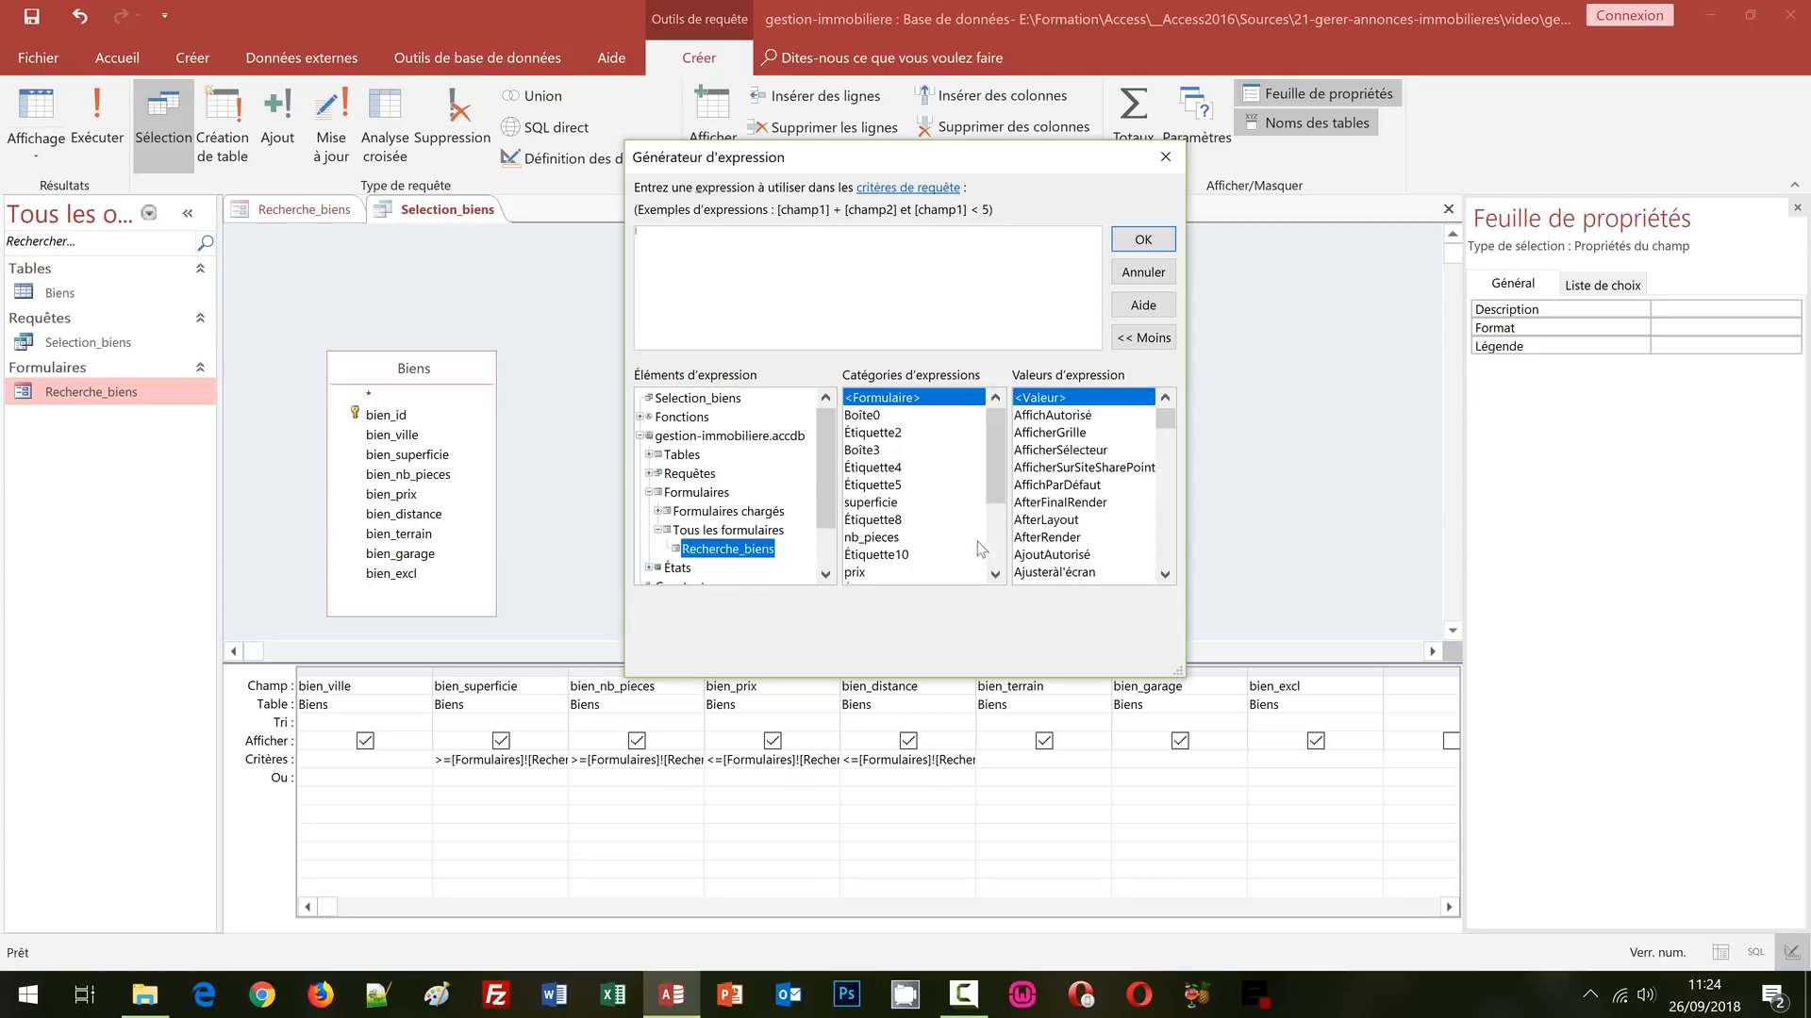
scroll(999, 557, down, 3)
scroll(999, 556, down, 2)
double_click(864, 519)
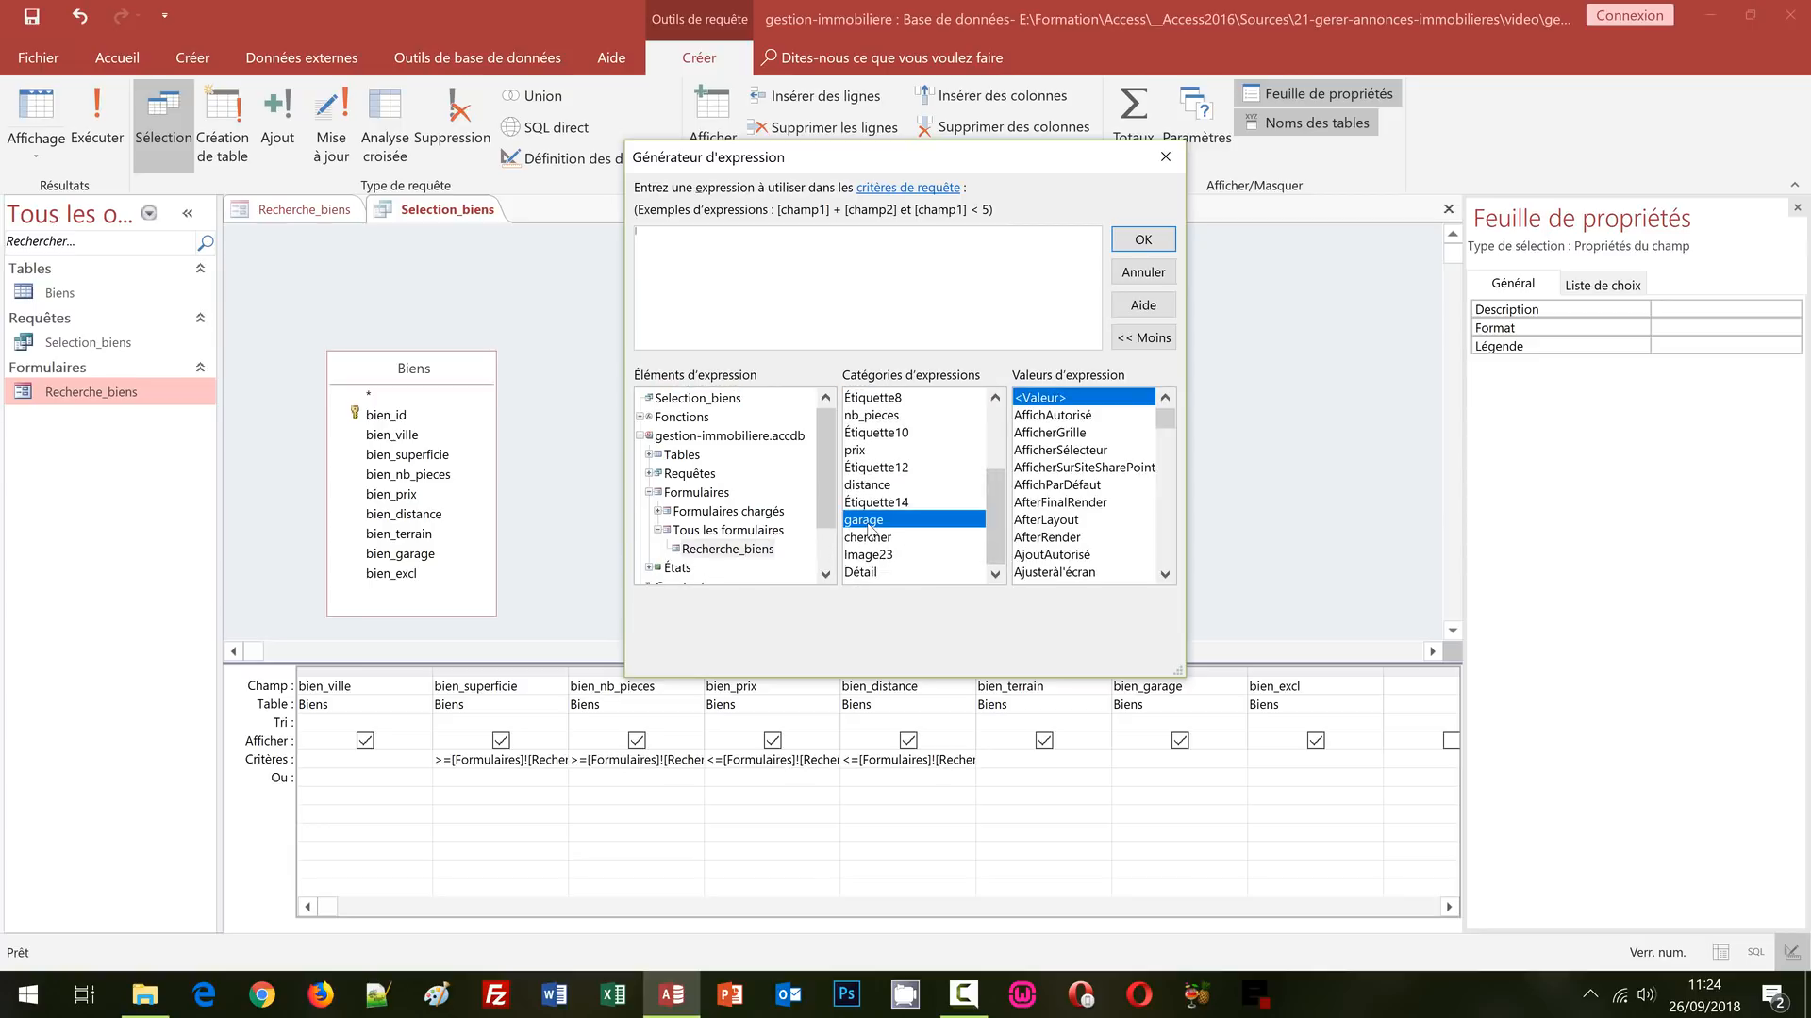
click(1141, 241)
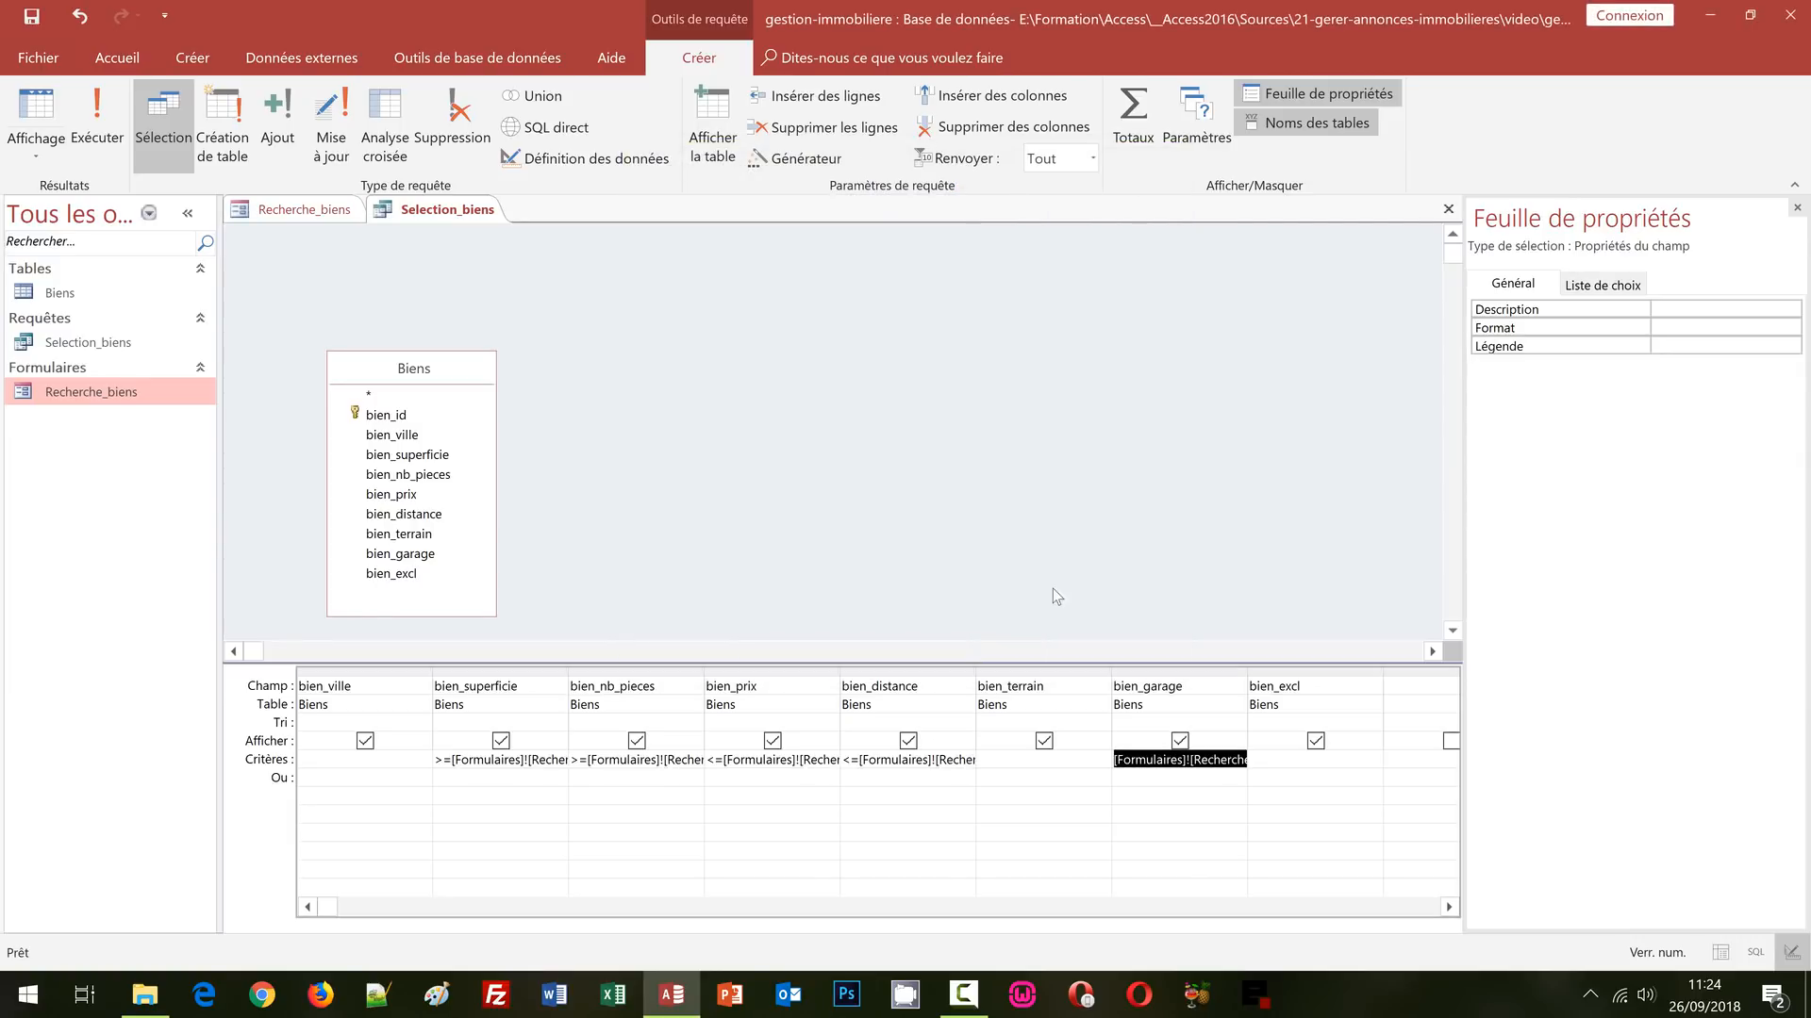
- Run the Selection_biens query to check its output, and close it to return to the Recherche_biens form
click(880, 810)
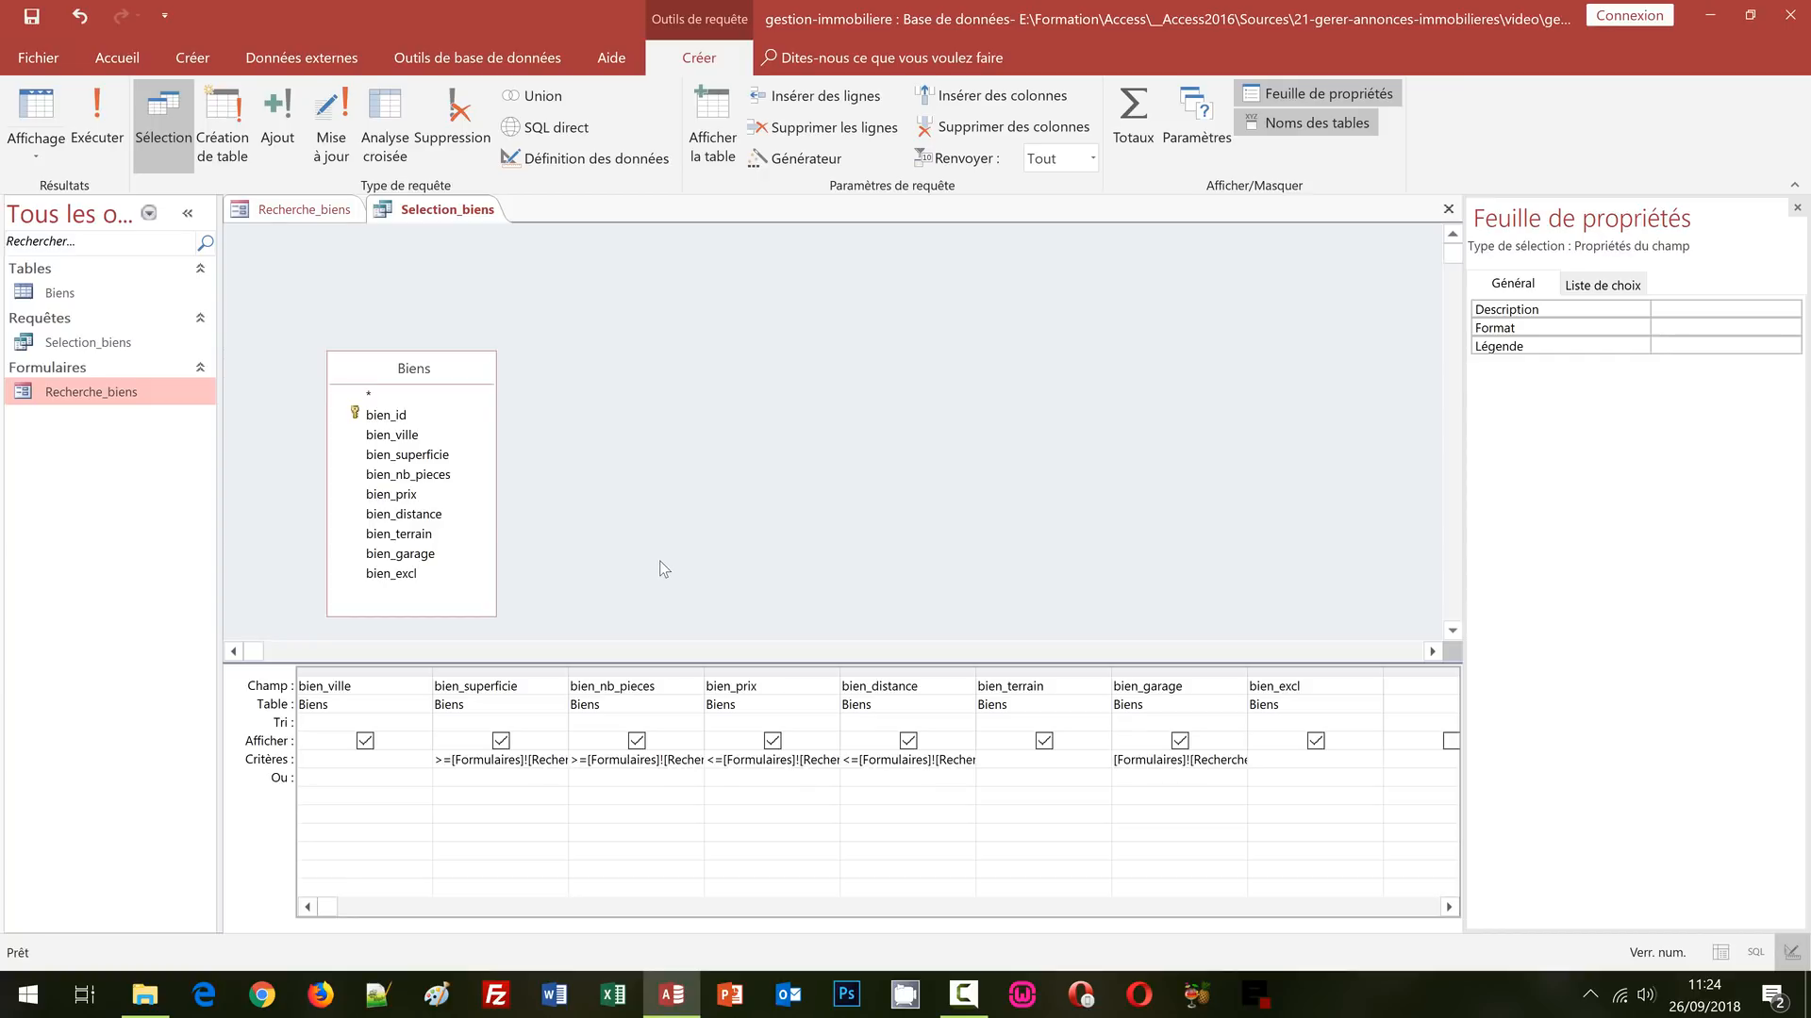
click(106, 147)
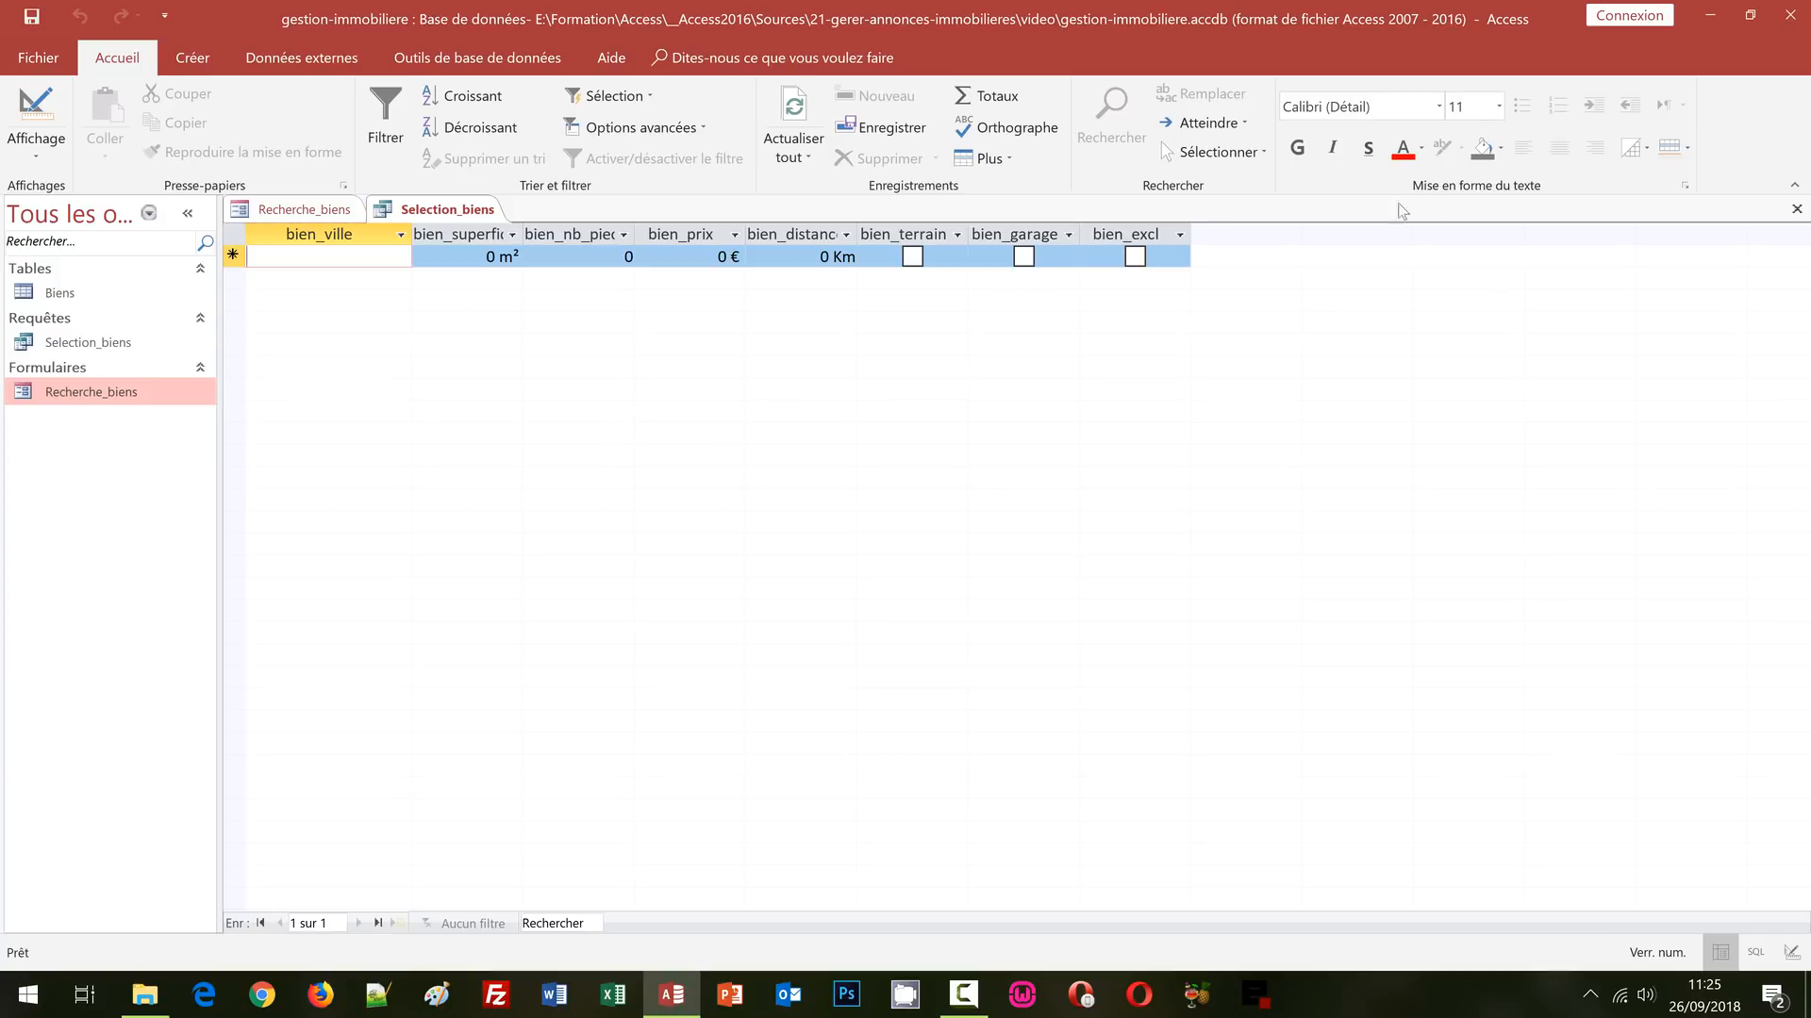
click(1797, 211)
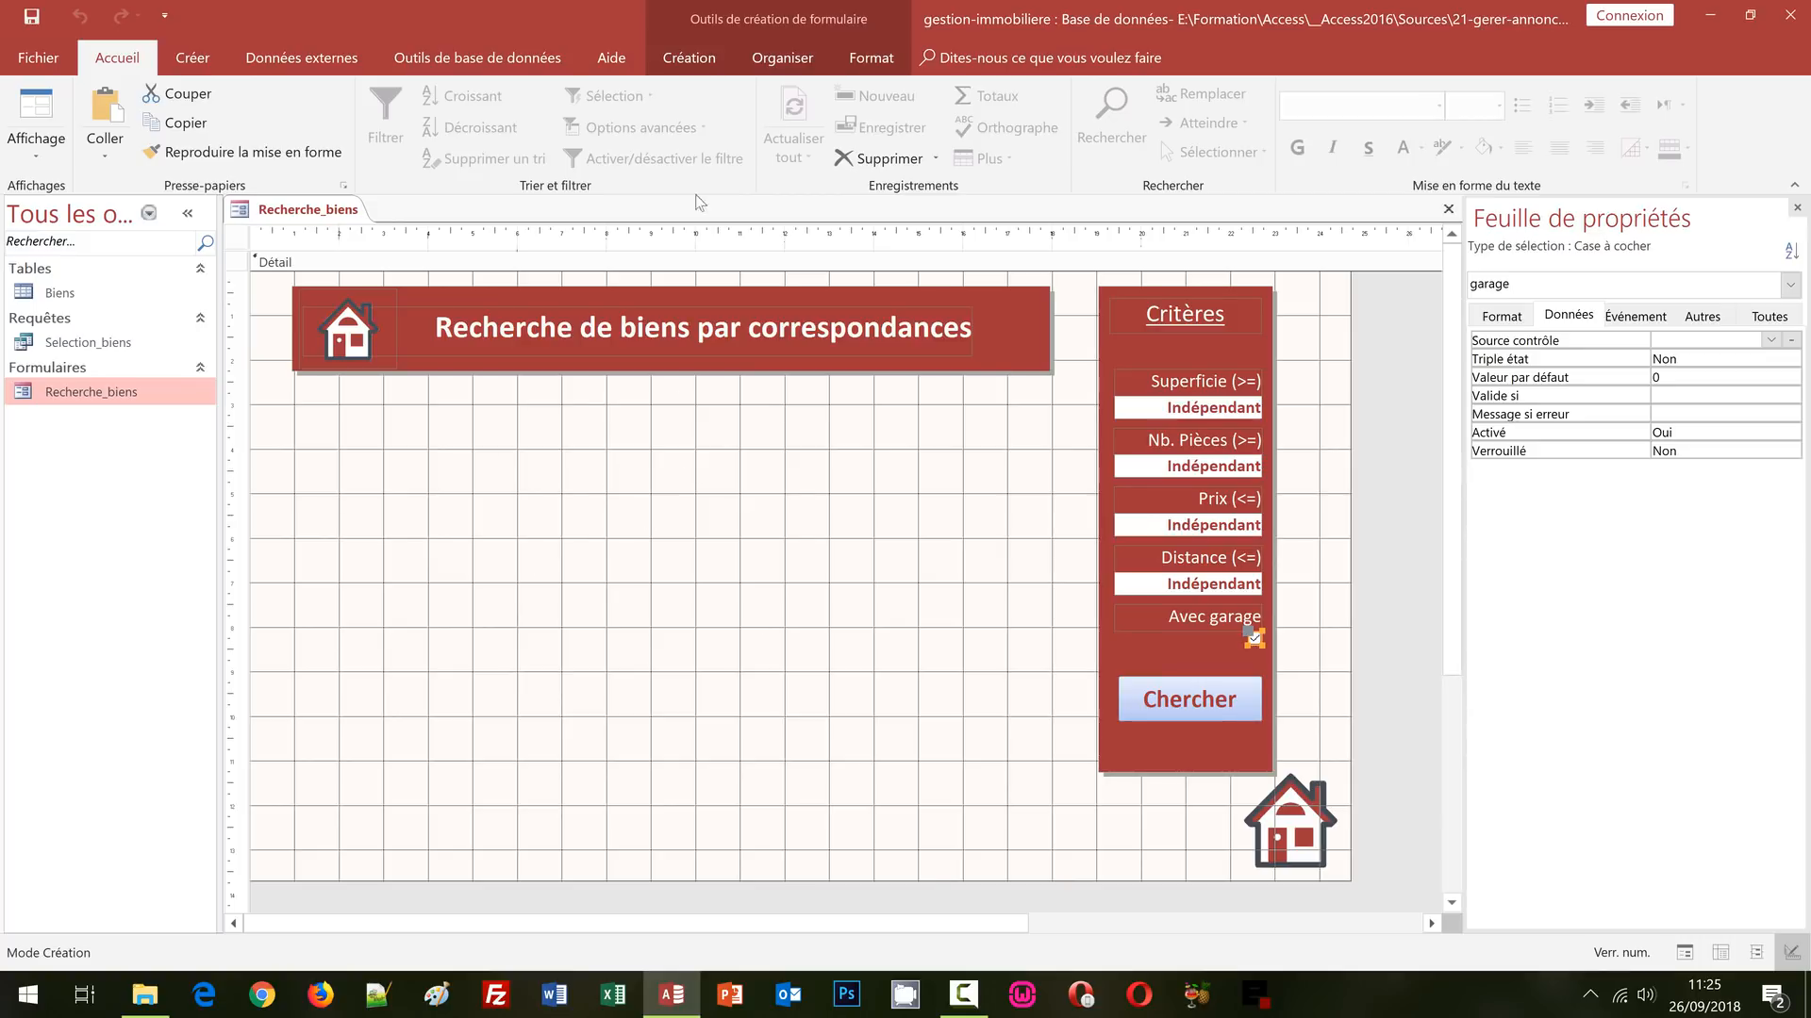
- Draw a subform control on the Recherche_biens form below the title banner, spanning the banner's width down to the bottom of the criteria block
click(687, 59)
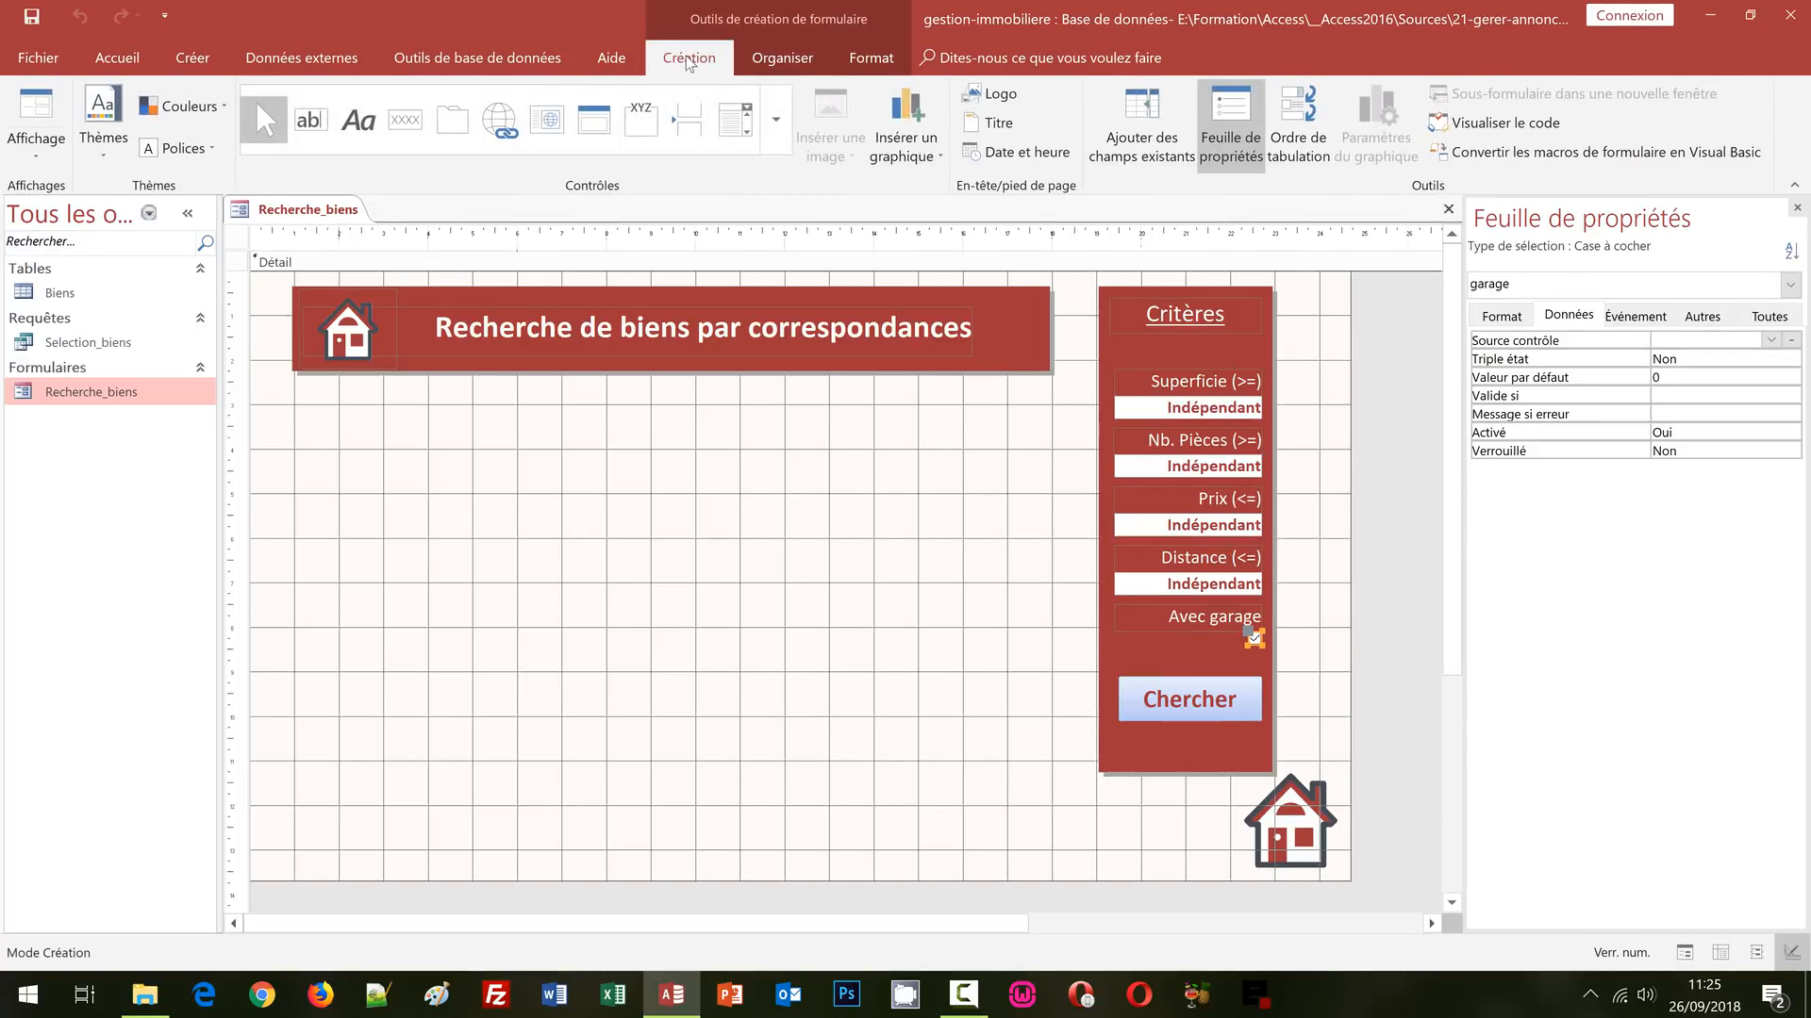
click(779, 132)
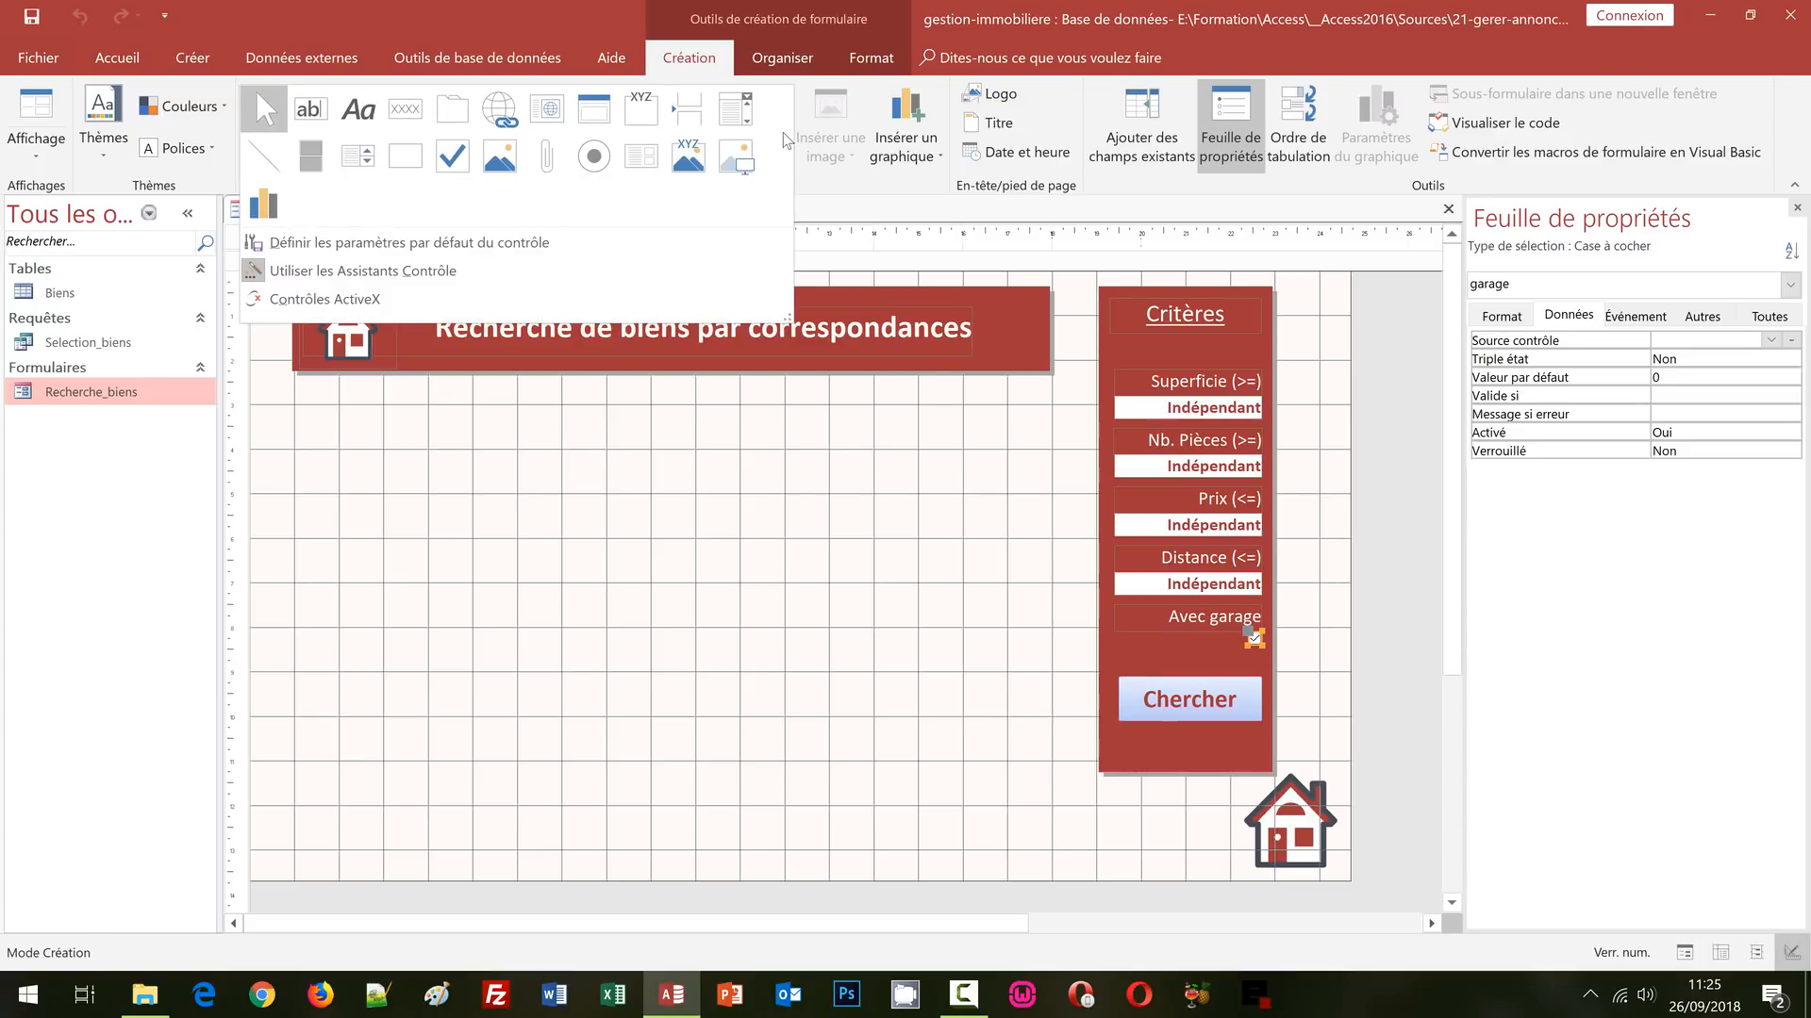
click(635, 173)
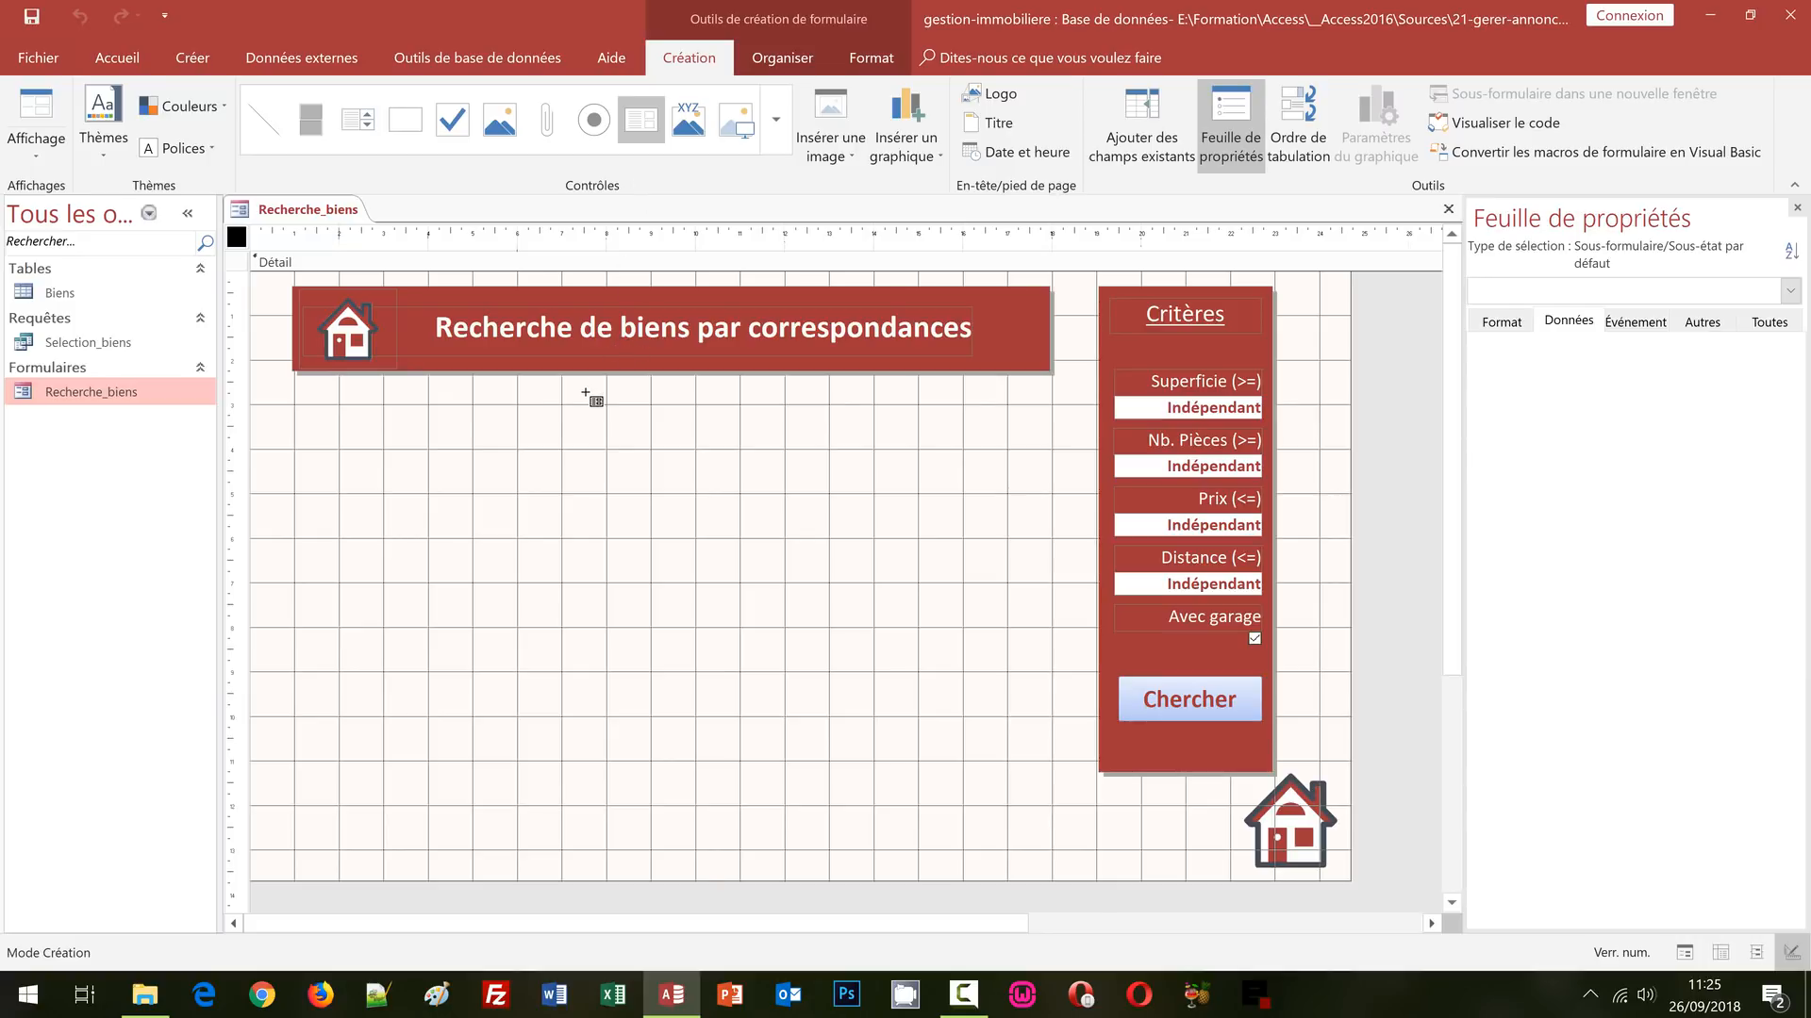
click(294, 403)
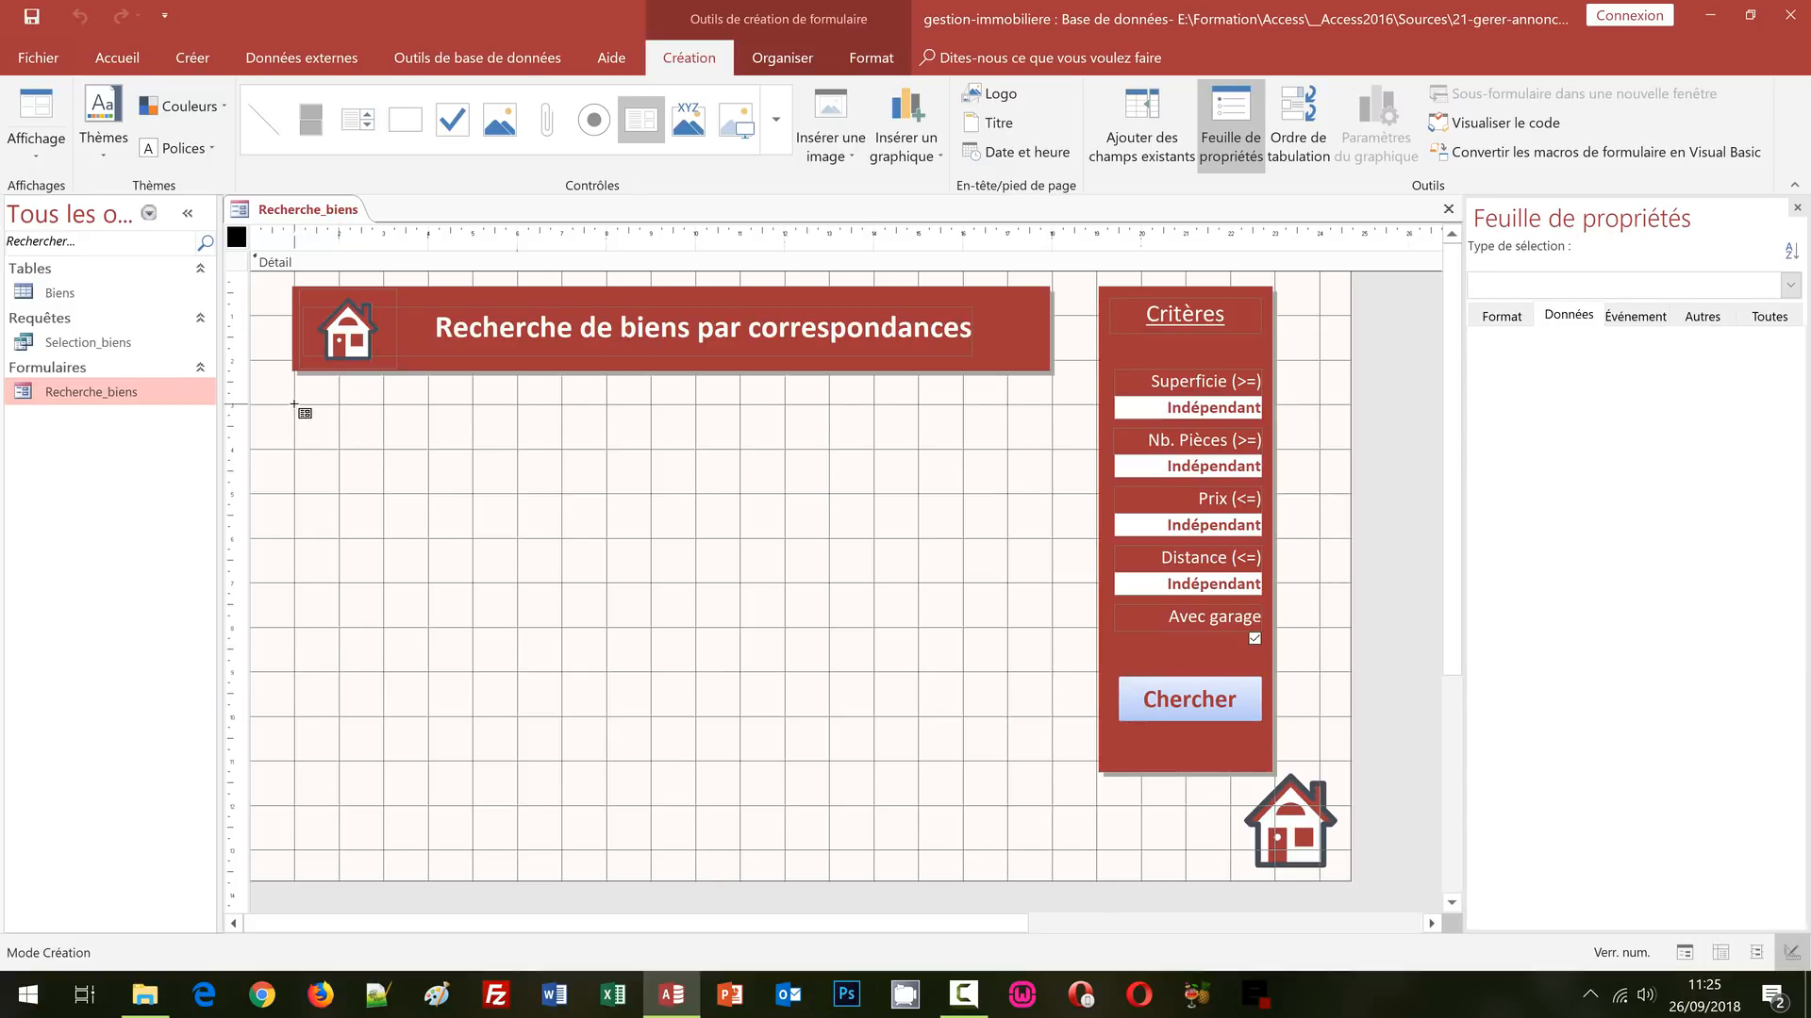
drag(294, 404, 1052, 769)
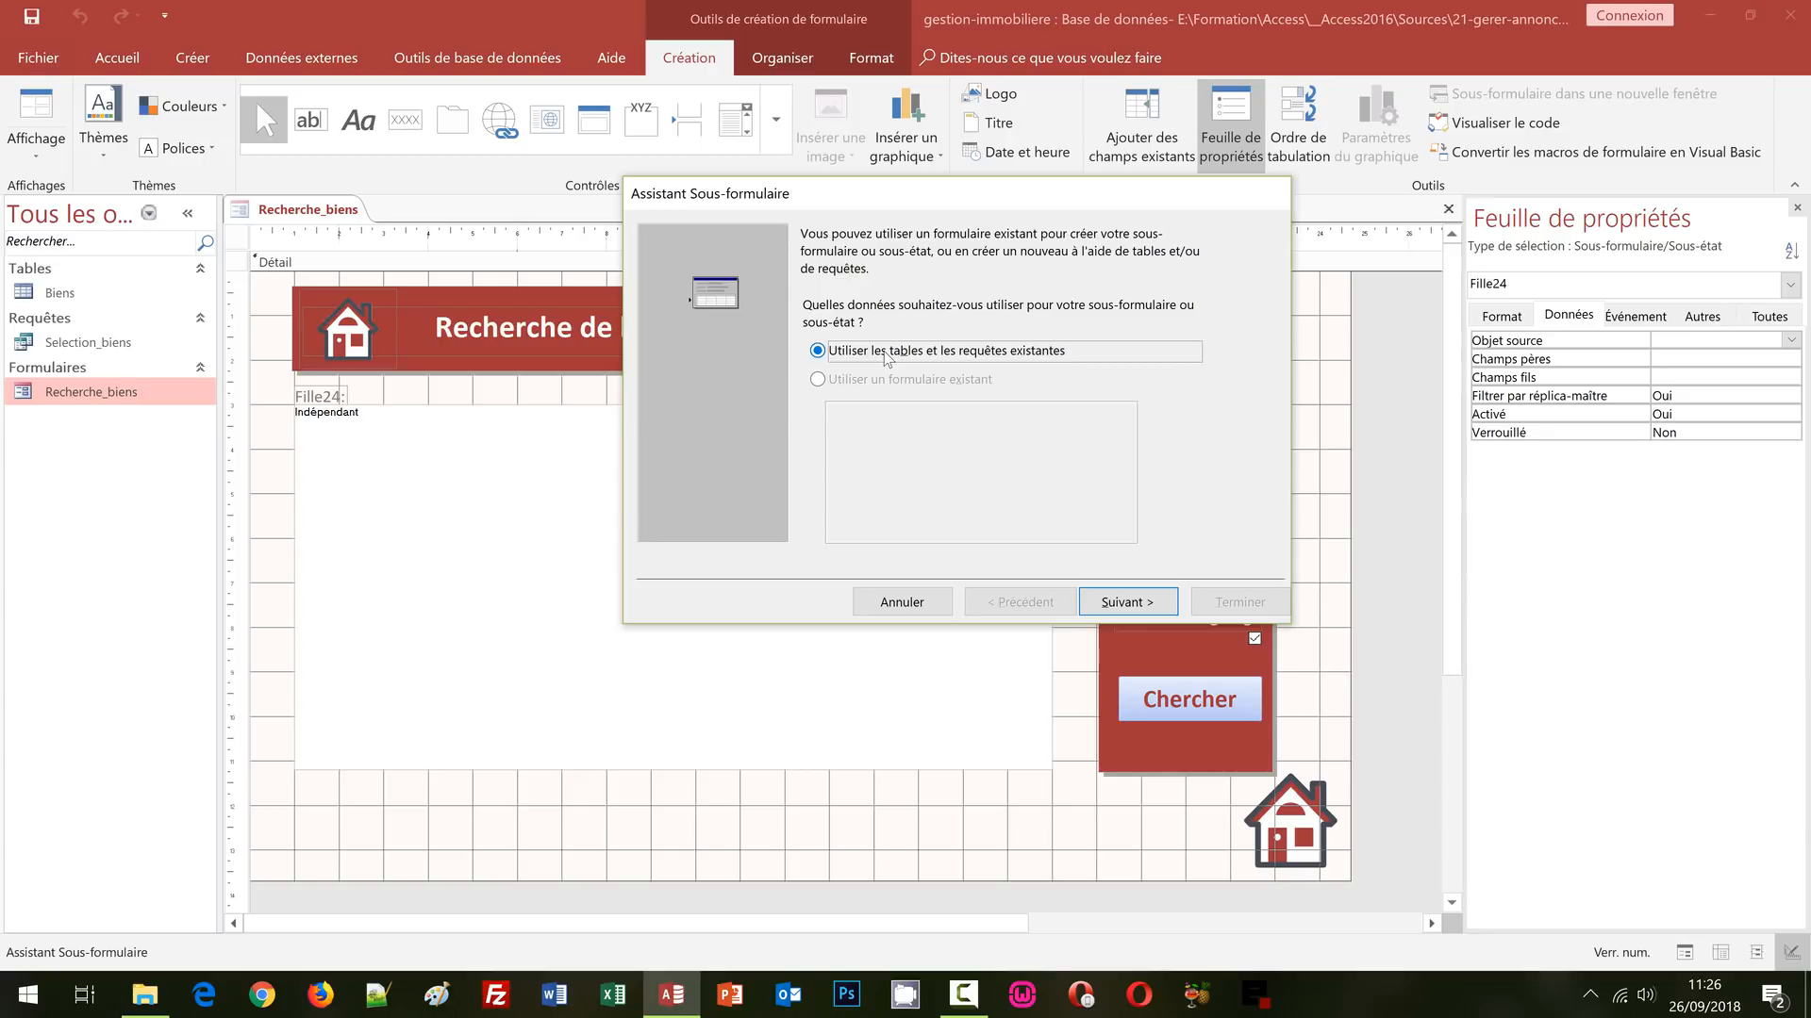
- Base the subform on all fields of the Selection_biens query and finish the wizard with the name Selection_biens sous-formulaire
click(1106, 605)
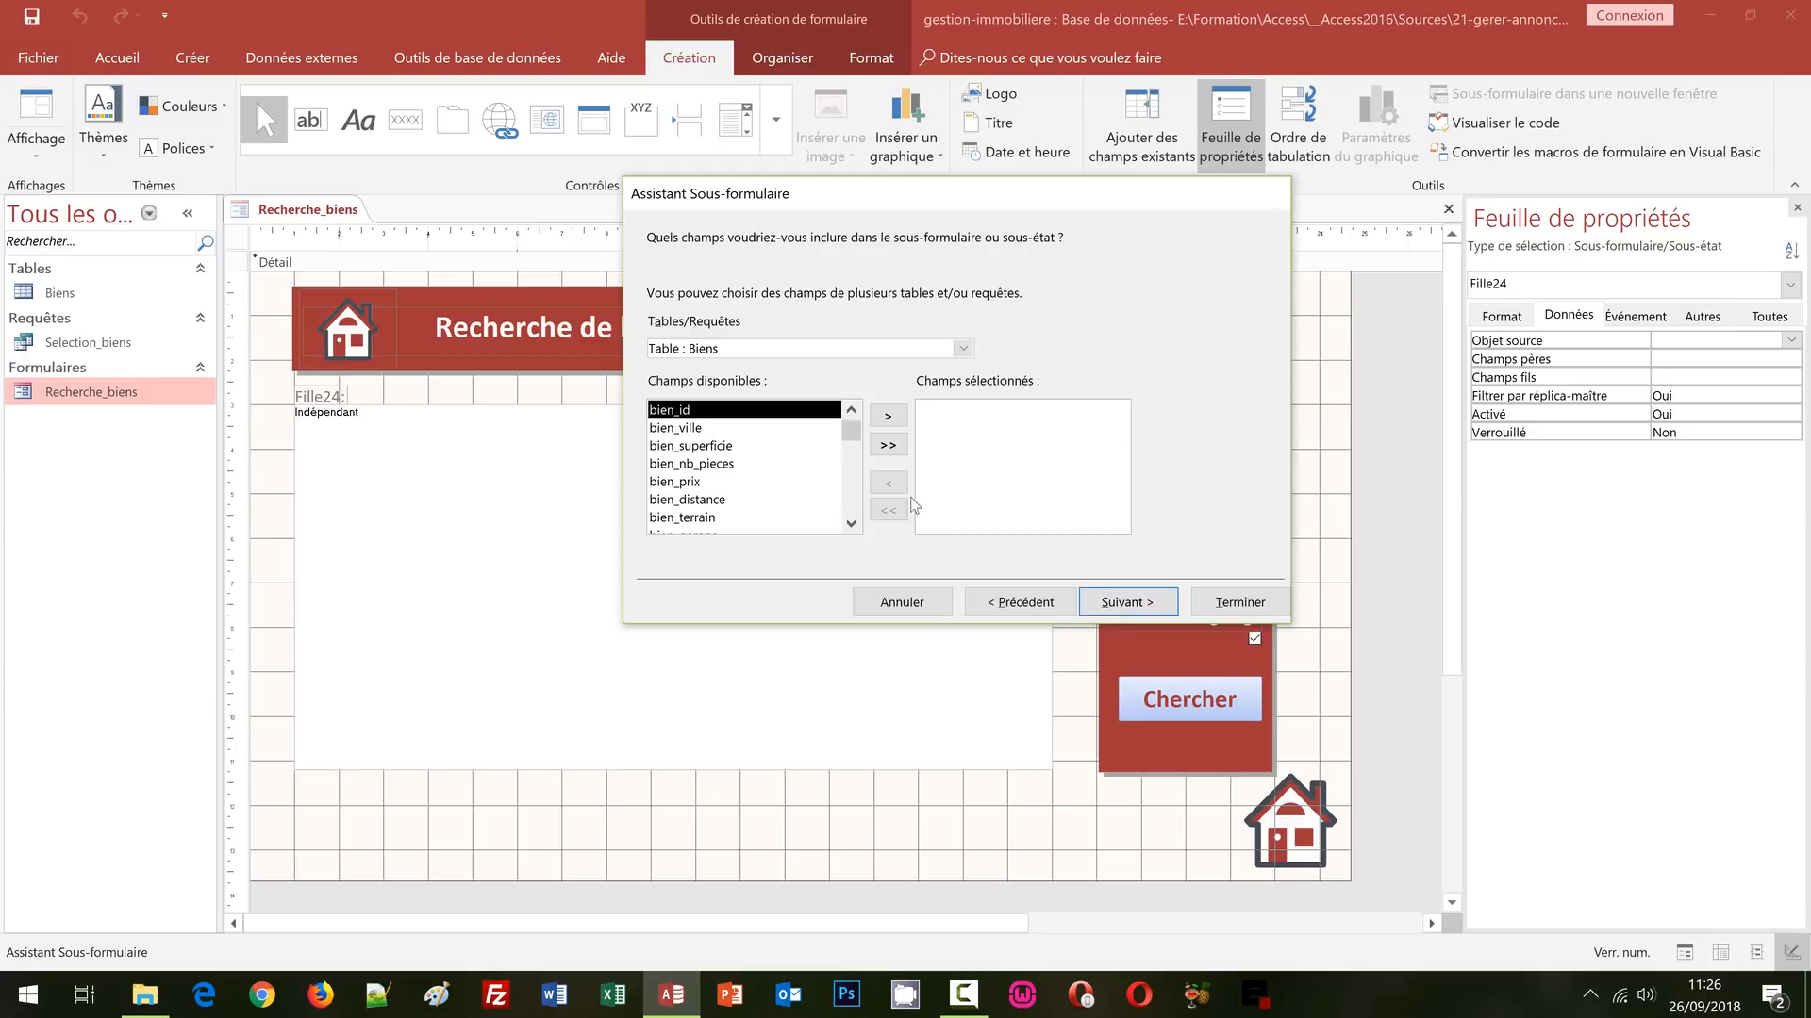
click(962, 349)
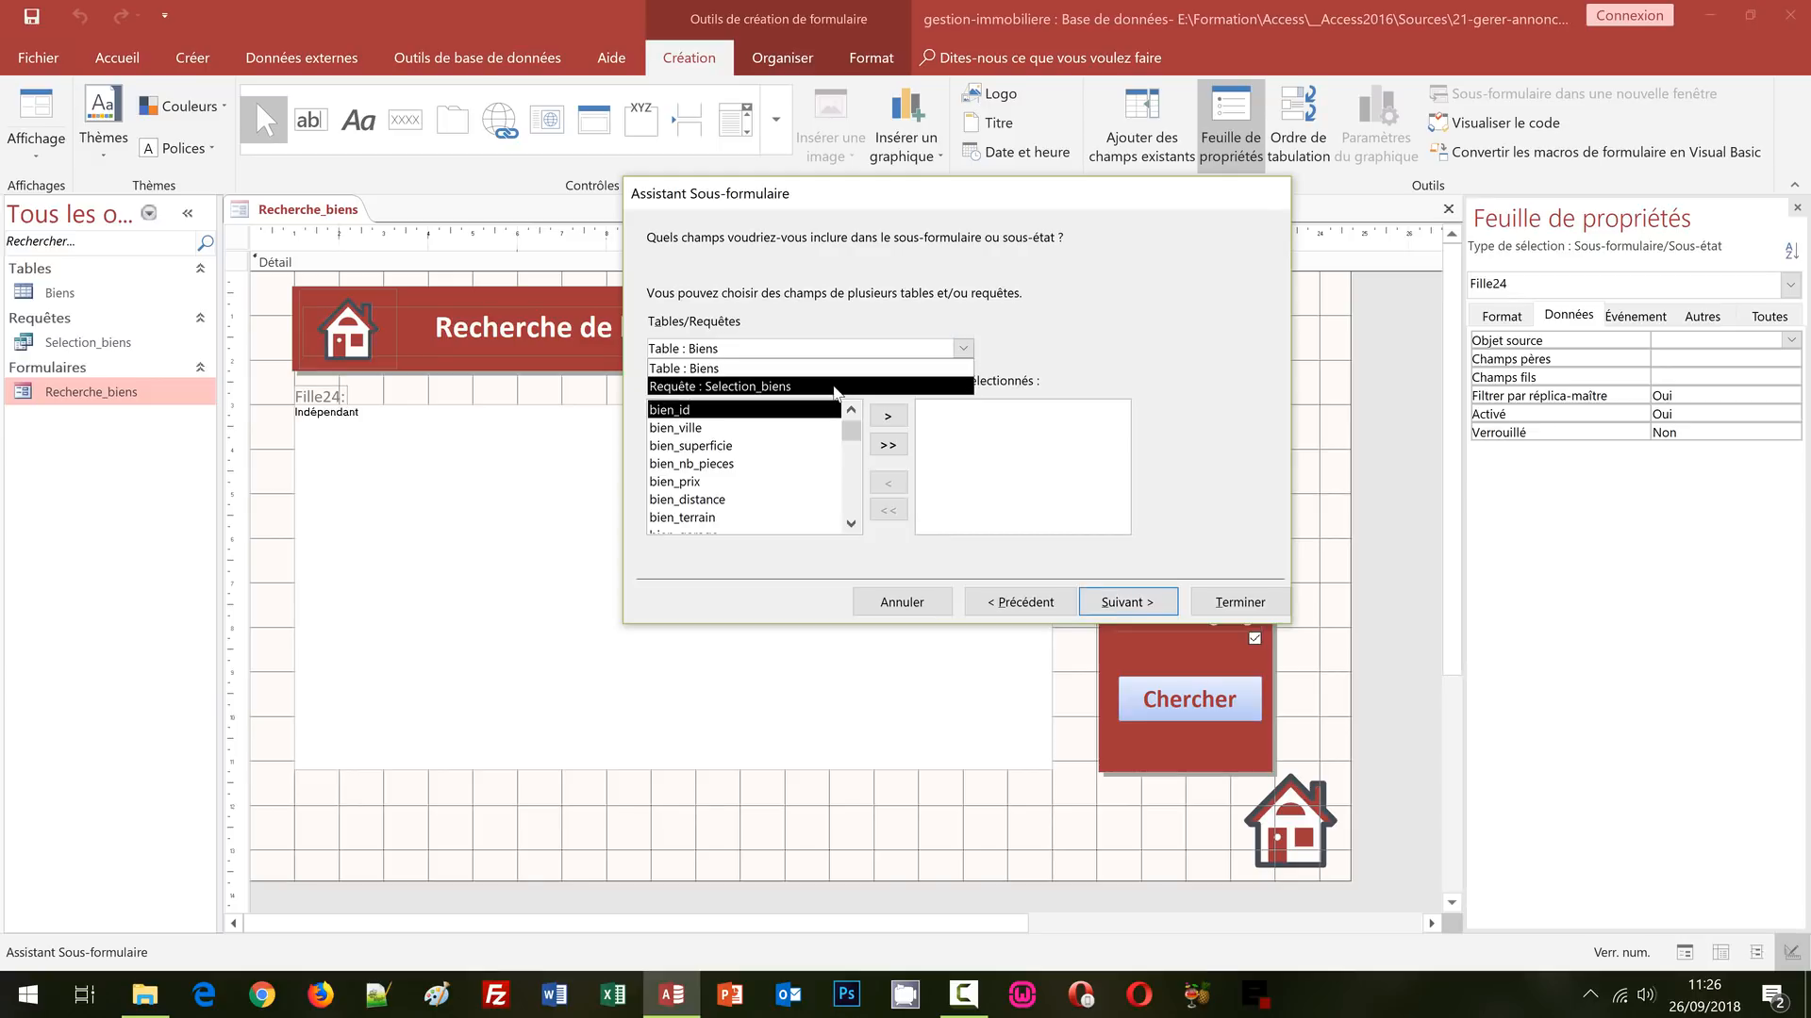
click(835, 386)
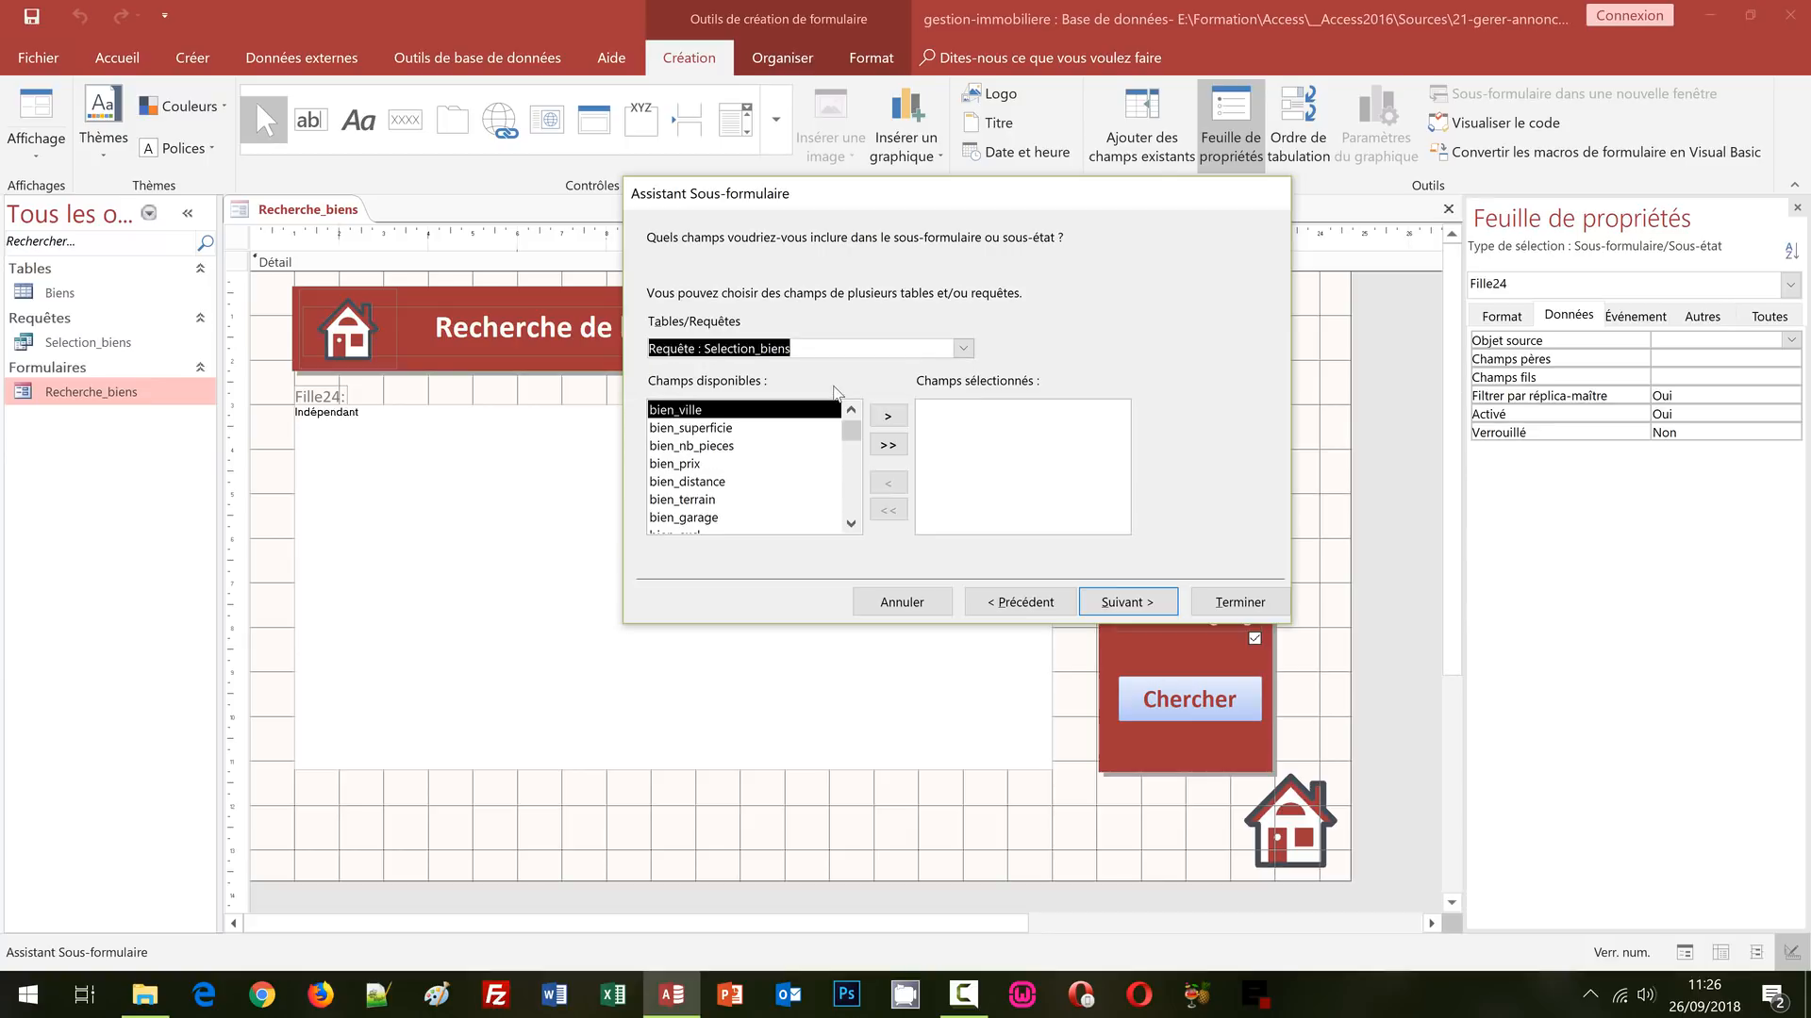
click(888, 445)
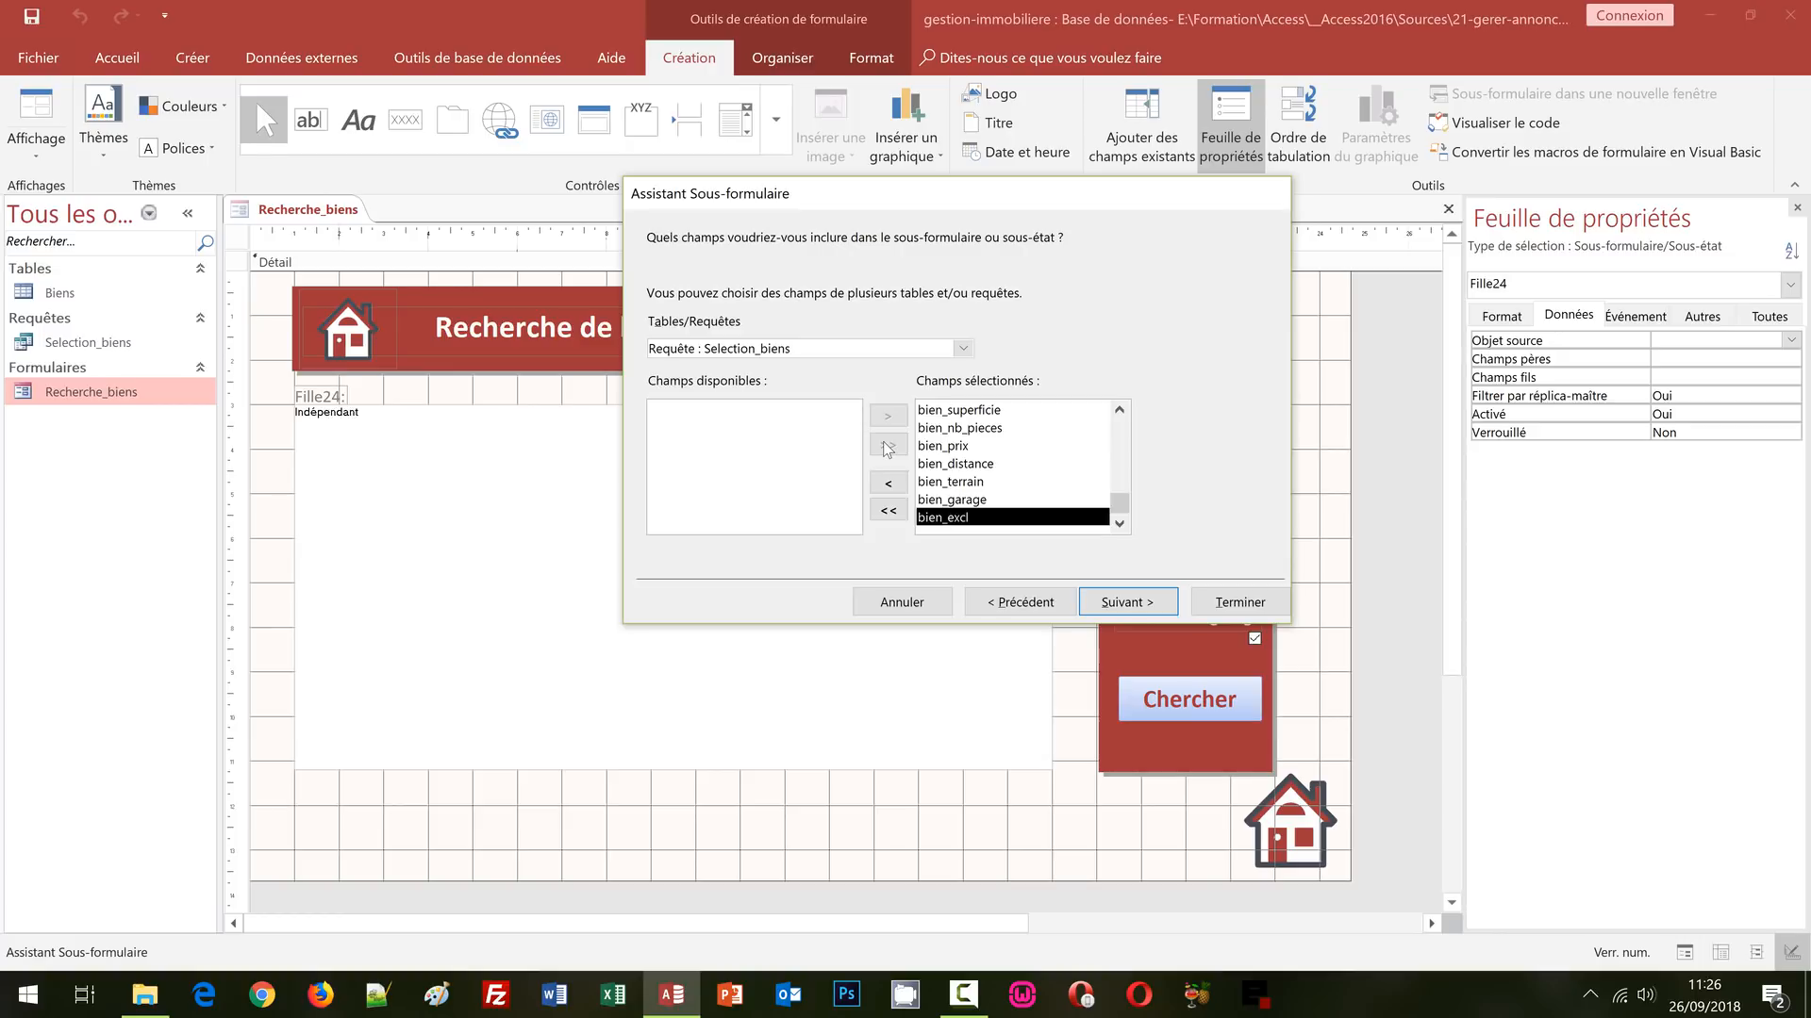
click(1124, 600)
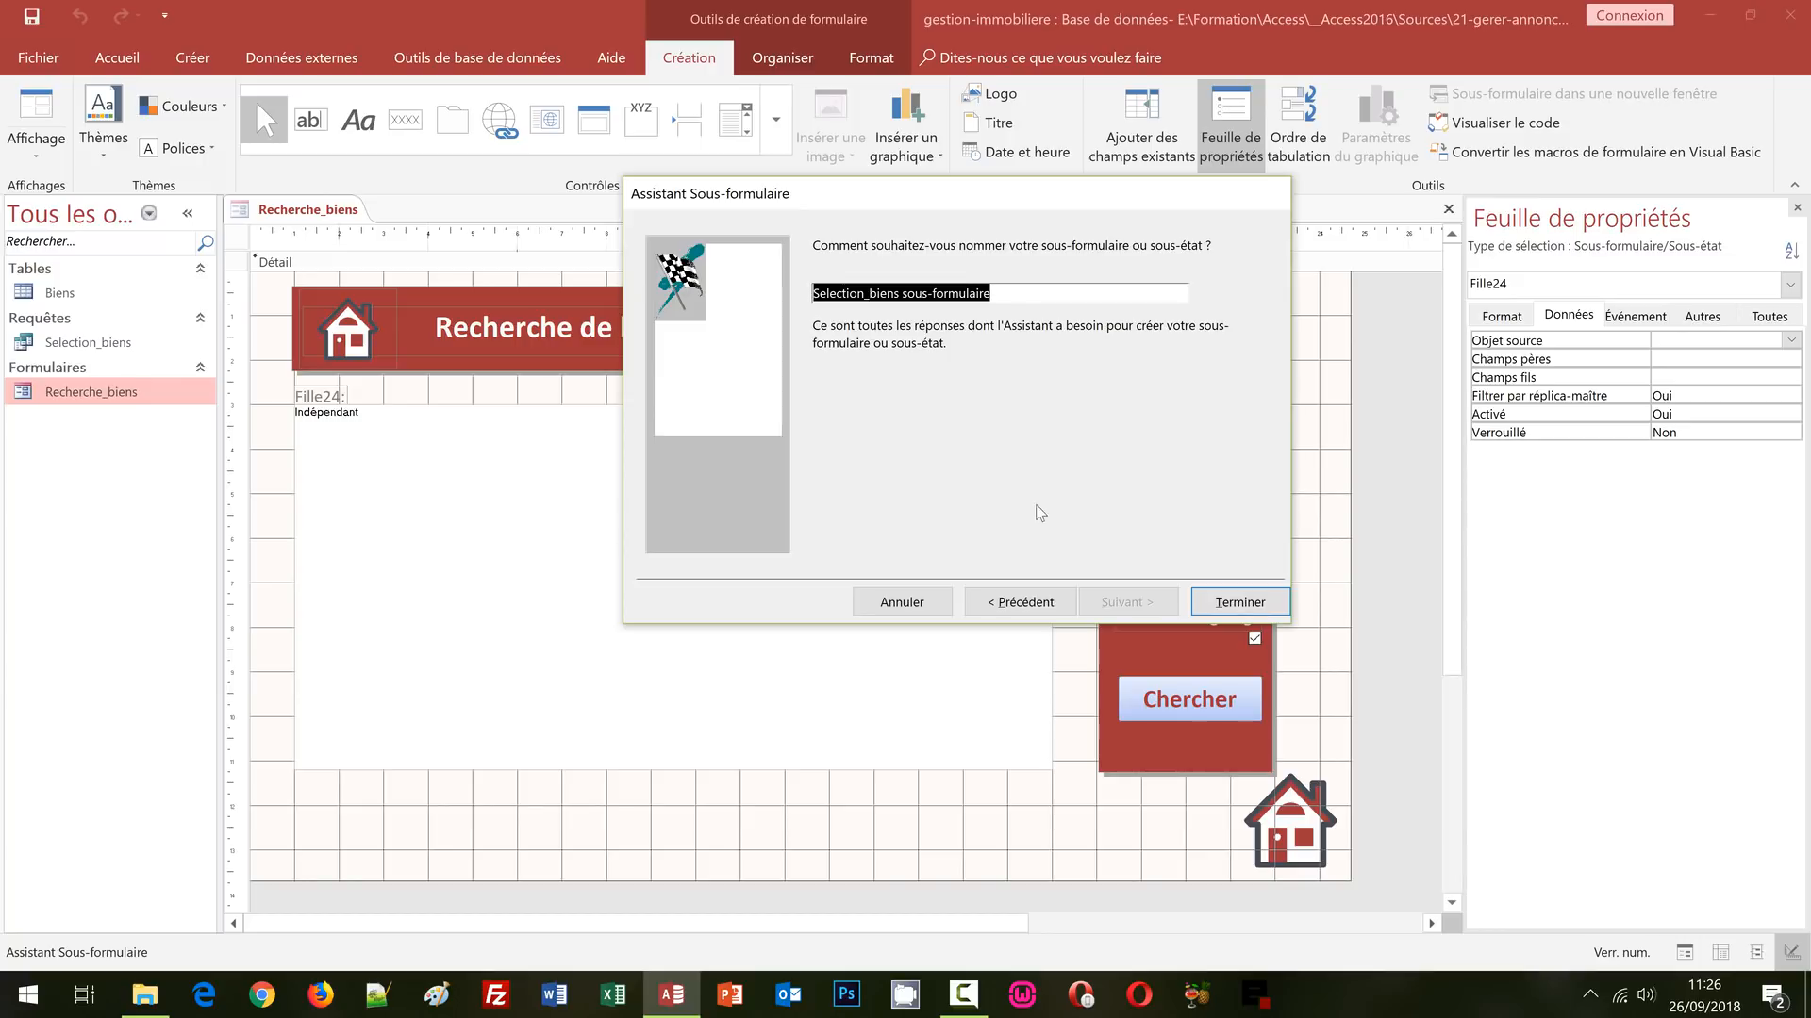
click(1241, 603)
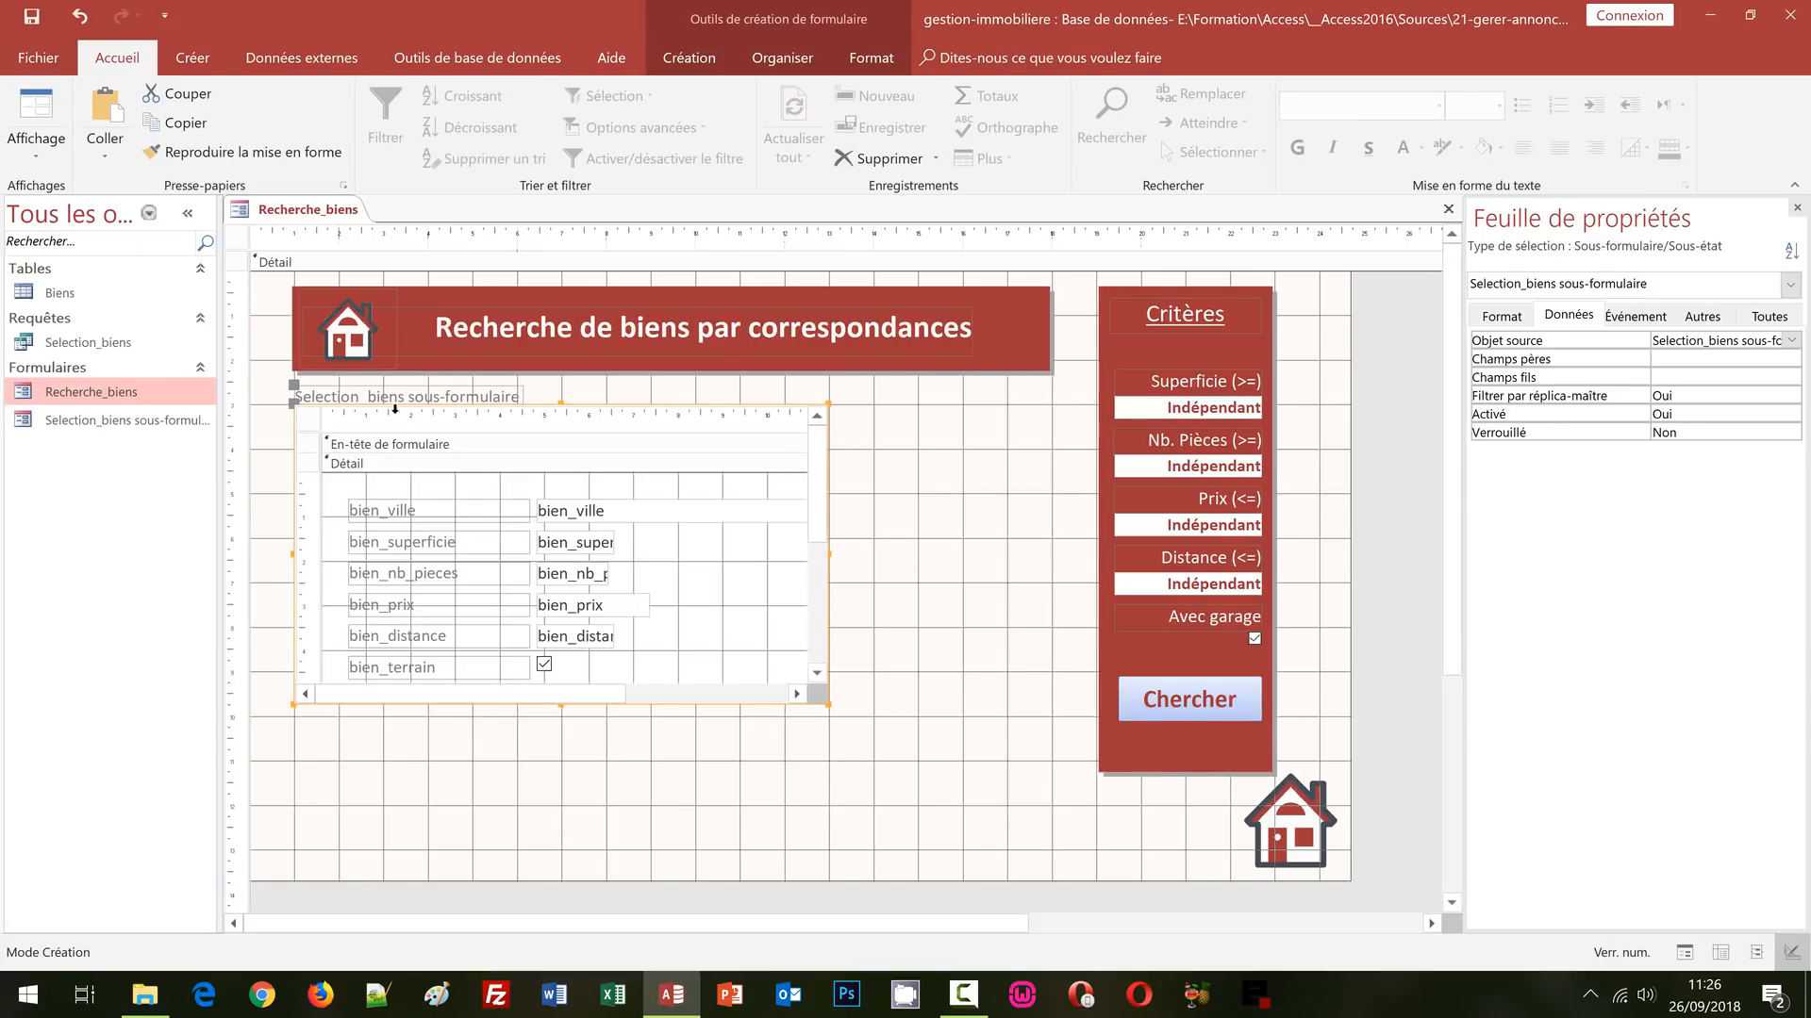
- Delete the label above the Selection_biens subform
click(380, 392)
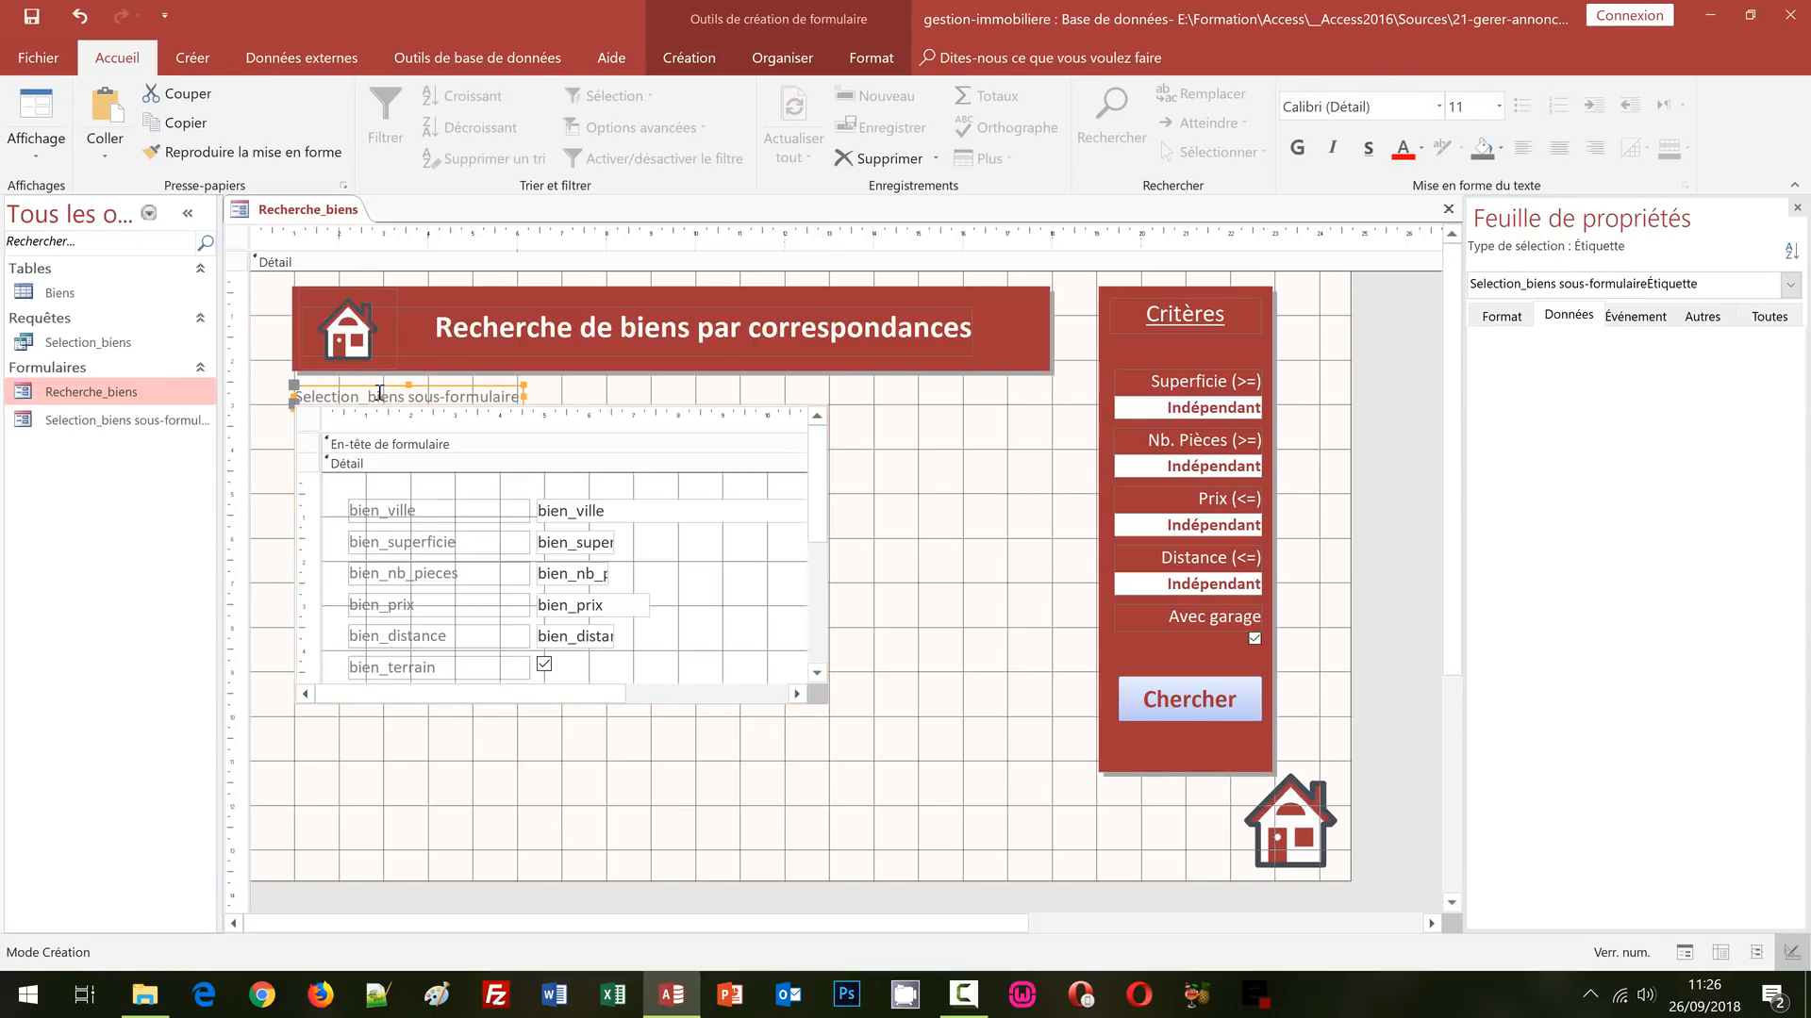
key(Delete)
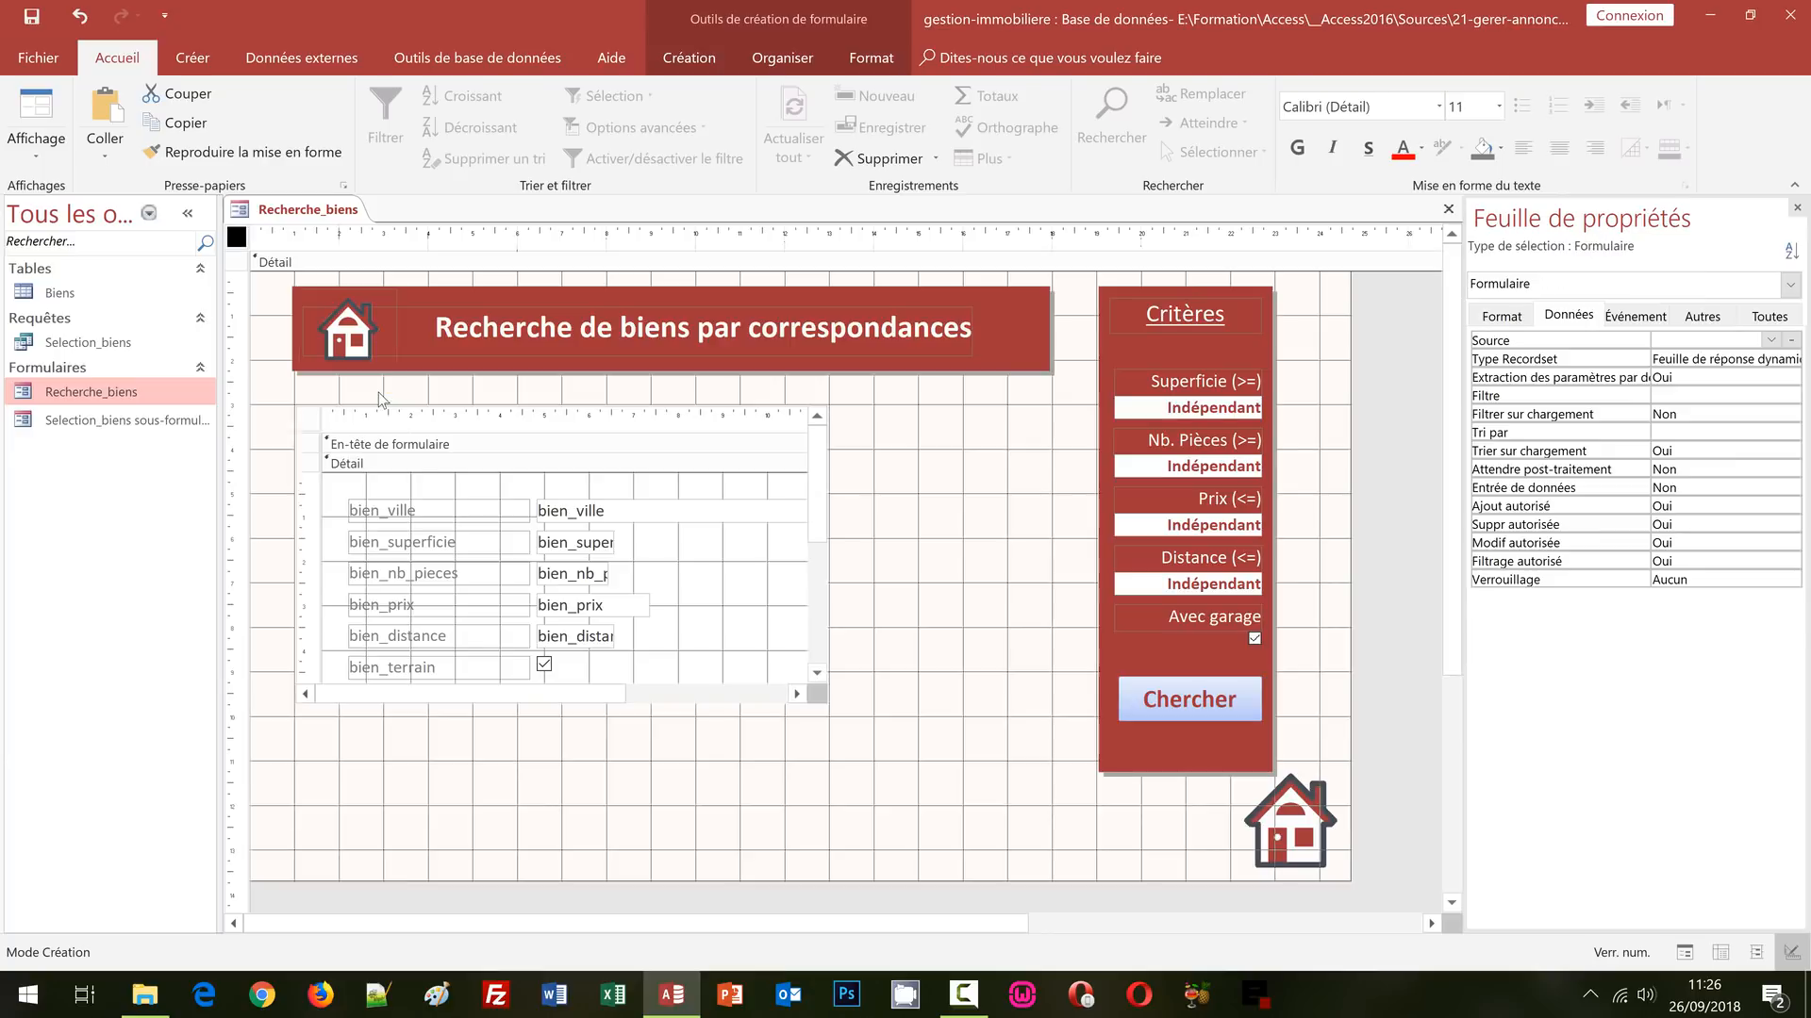
click(817, 698)
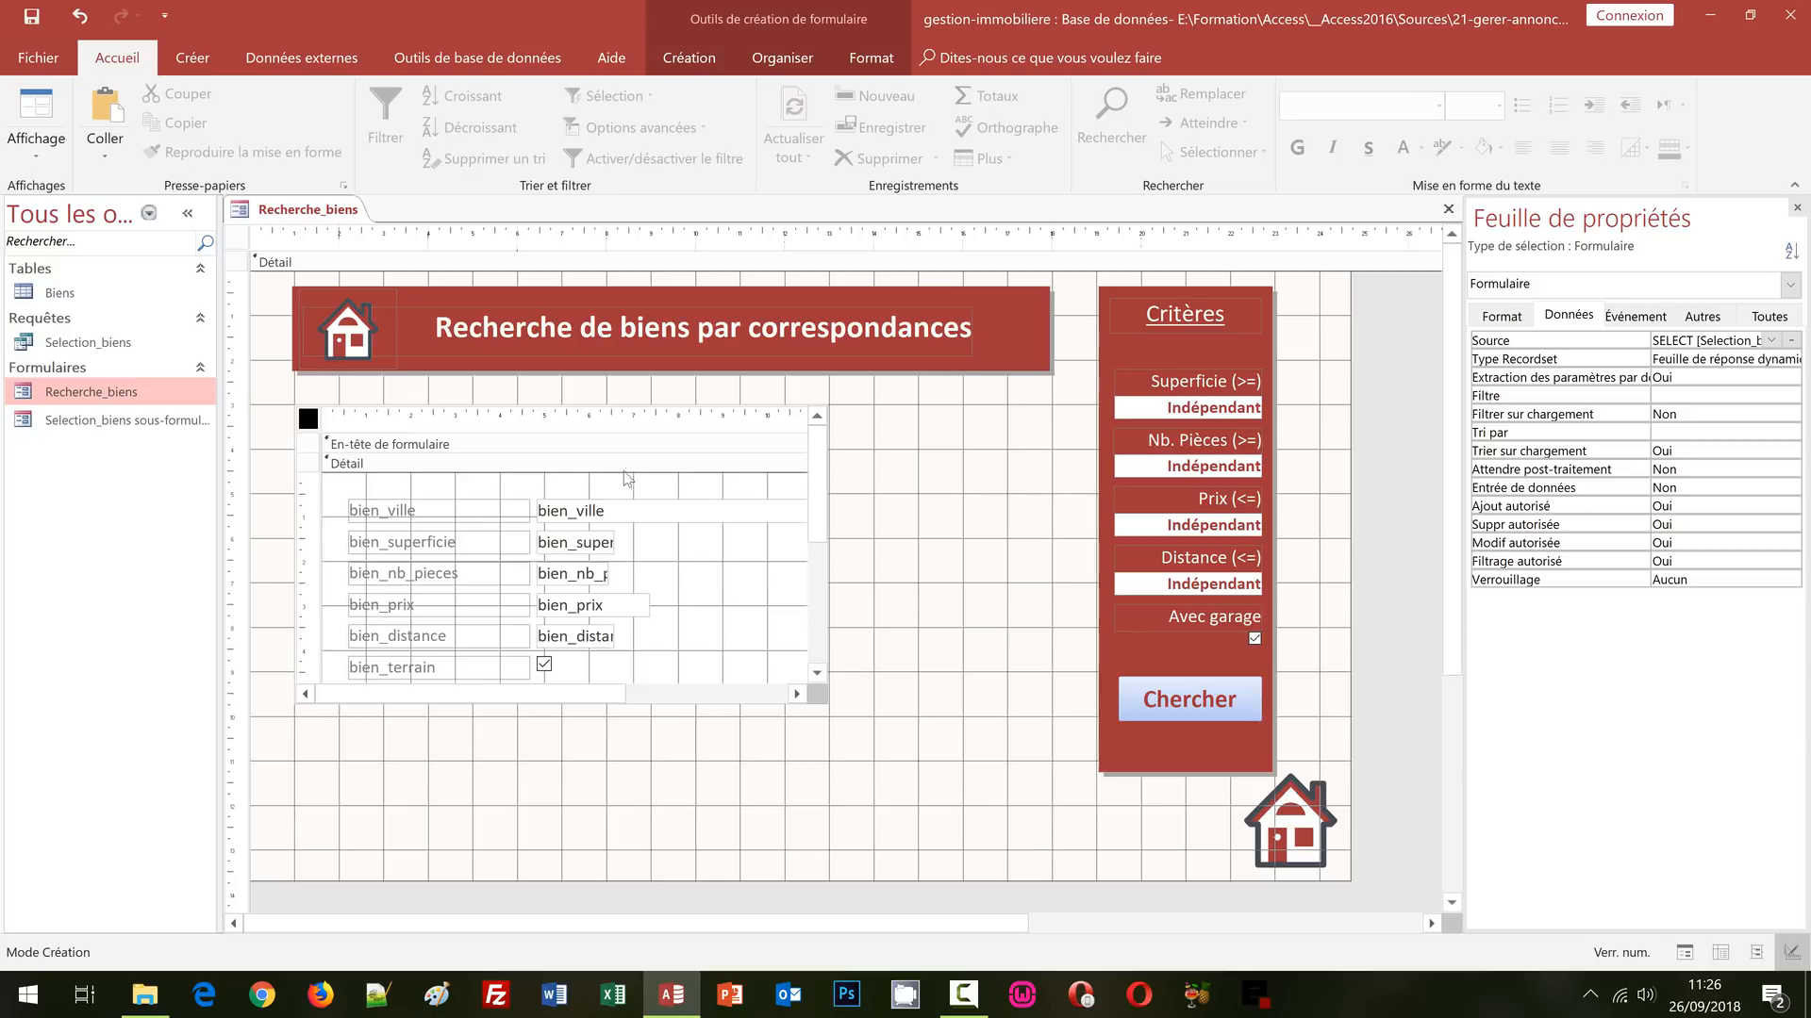
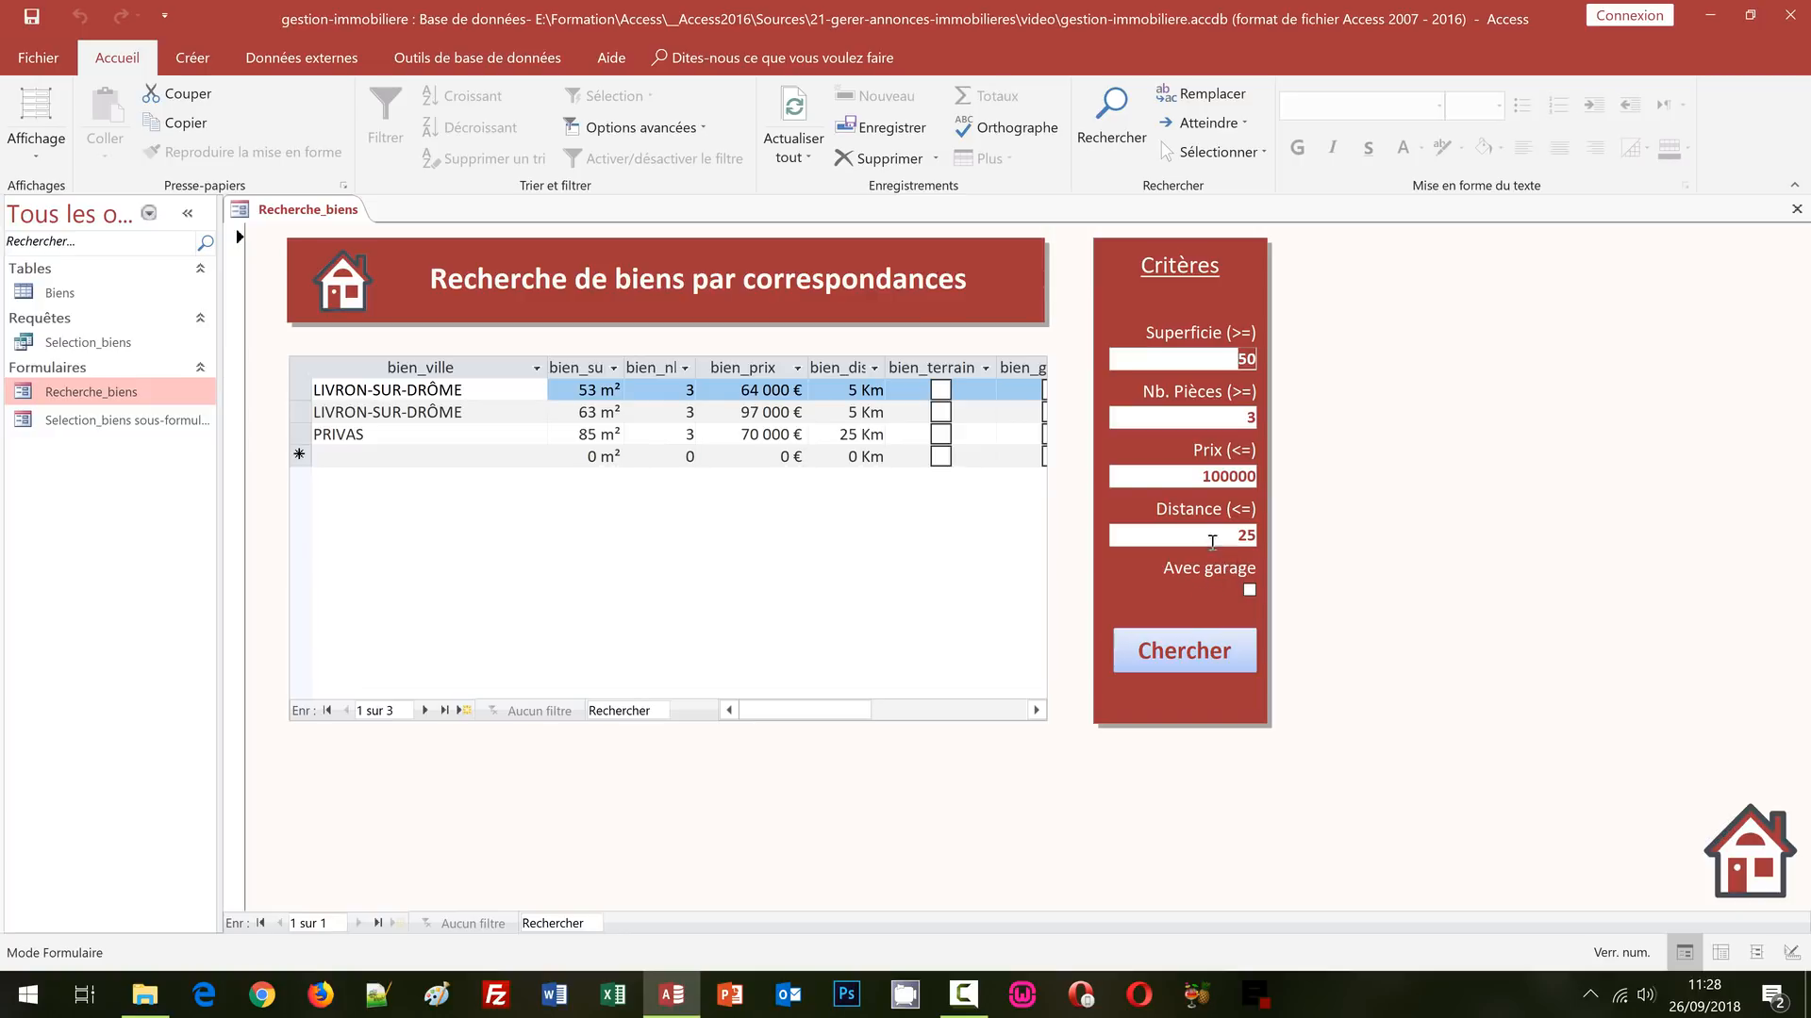
- Set the Distance search criterion on the form to 75
drag(1213, 542, 1272, 535)
text(75)
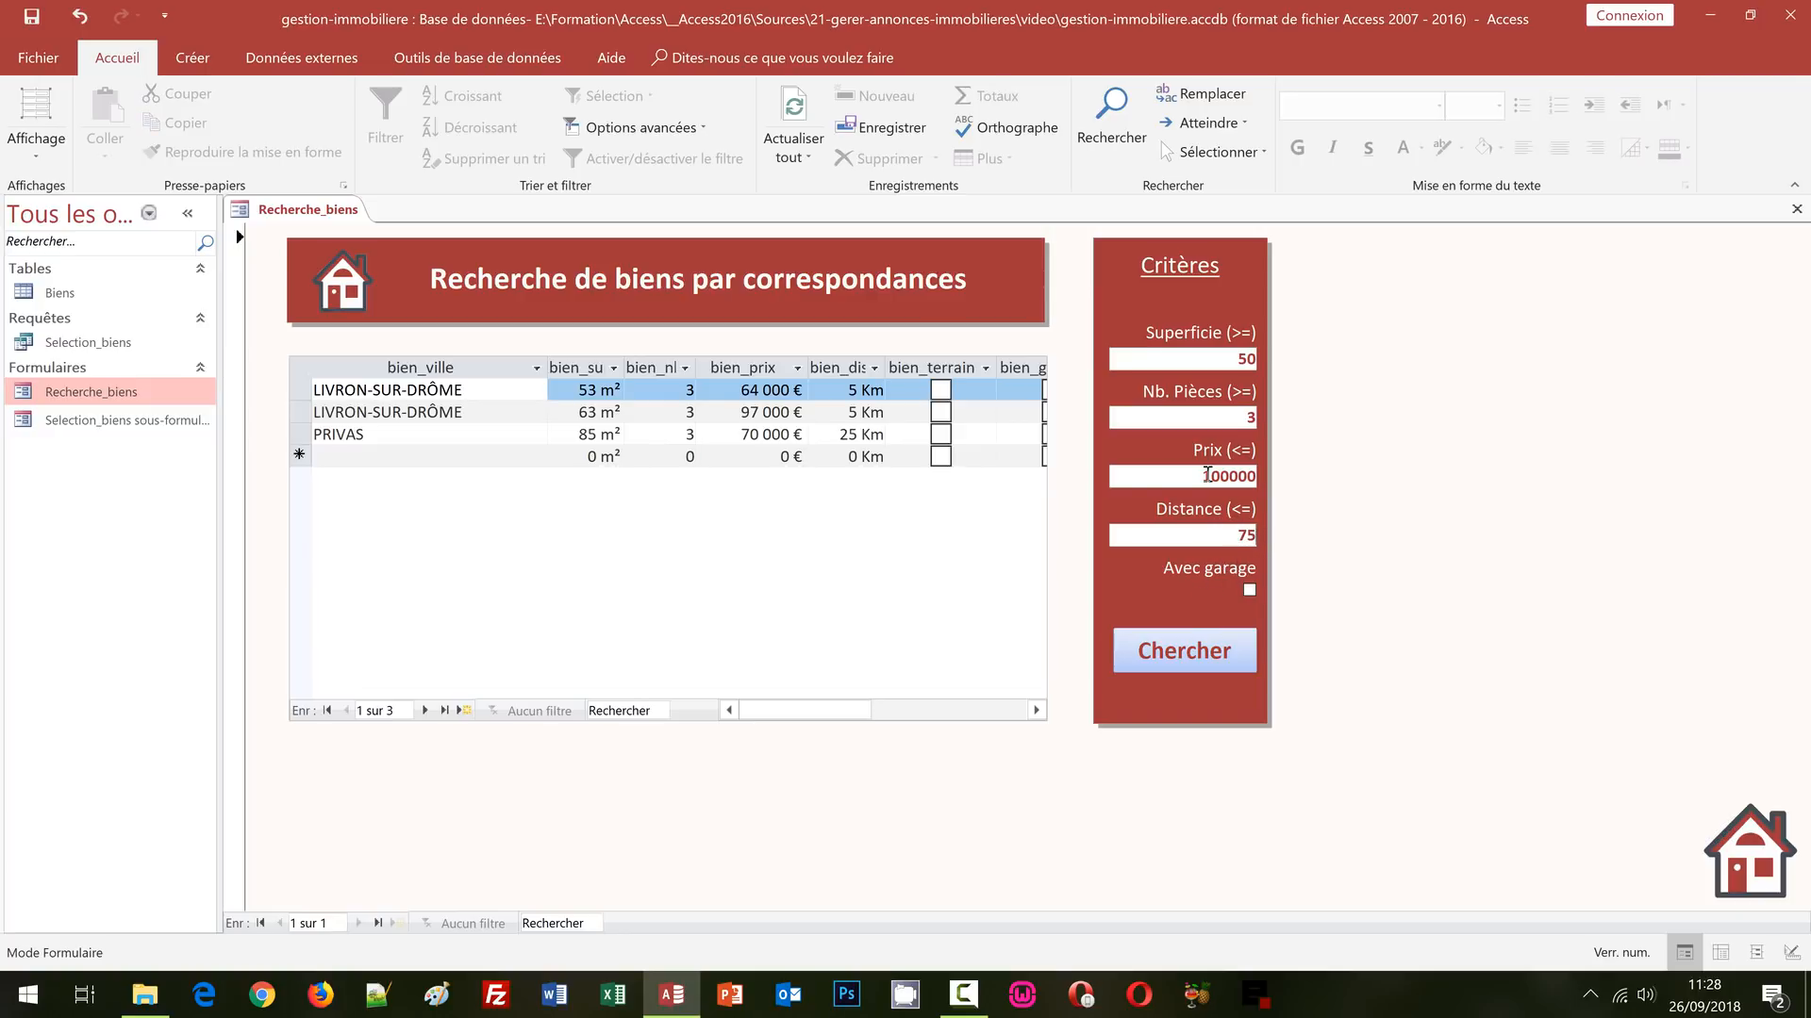
click(1206, 474)
- In the form's design view, create a macro for the Chercher button's Au clic event with the AfficherTousEnreg action
click(51, 142)
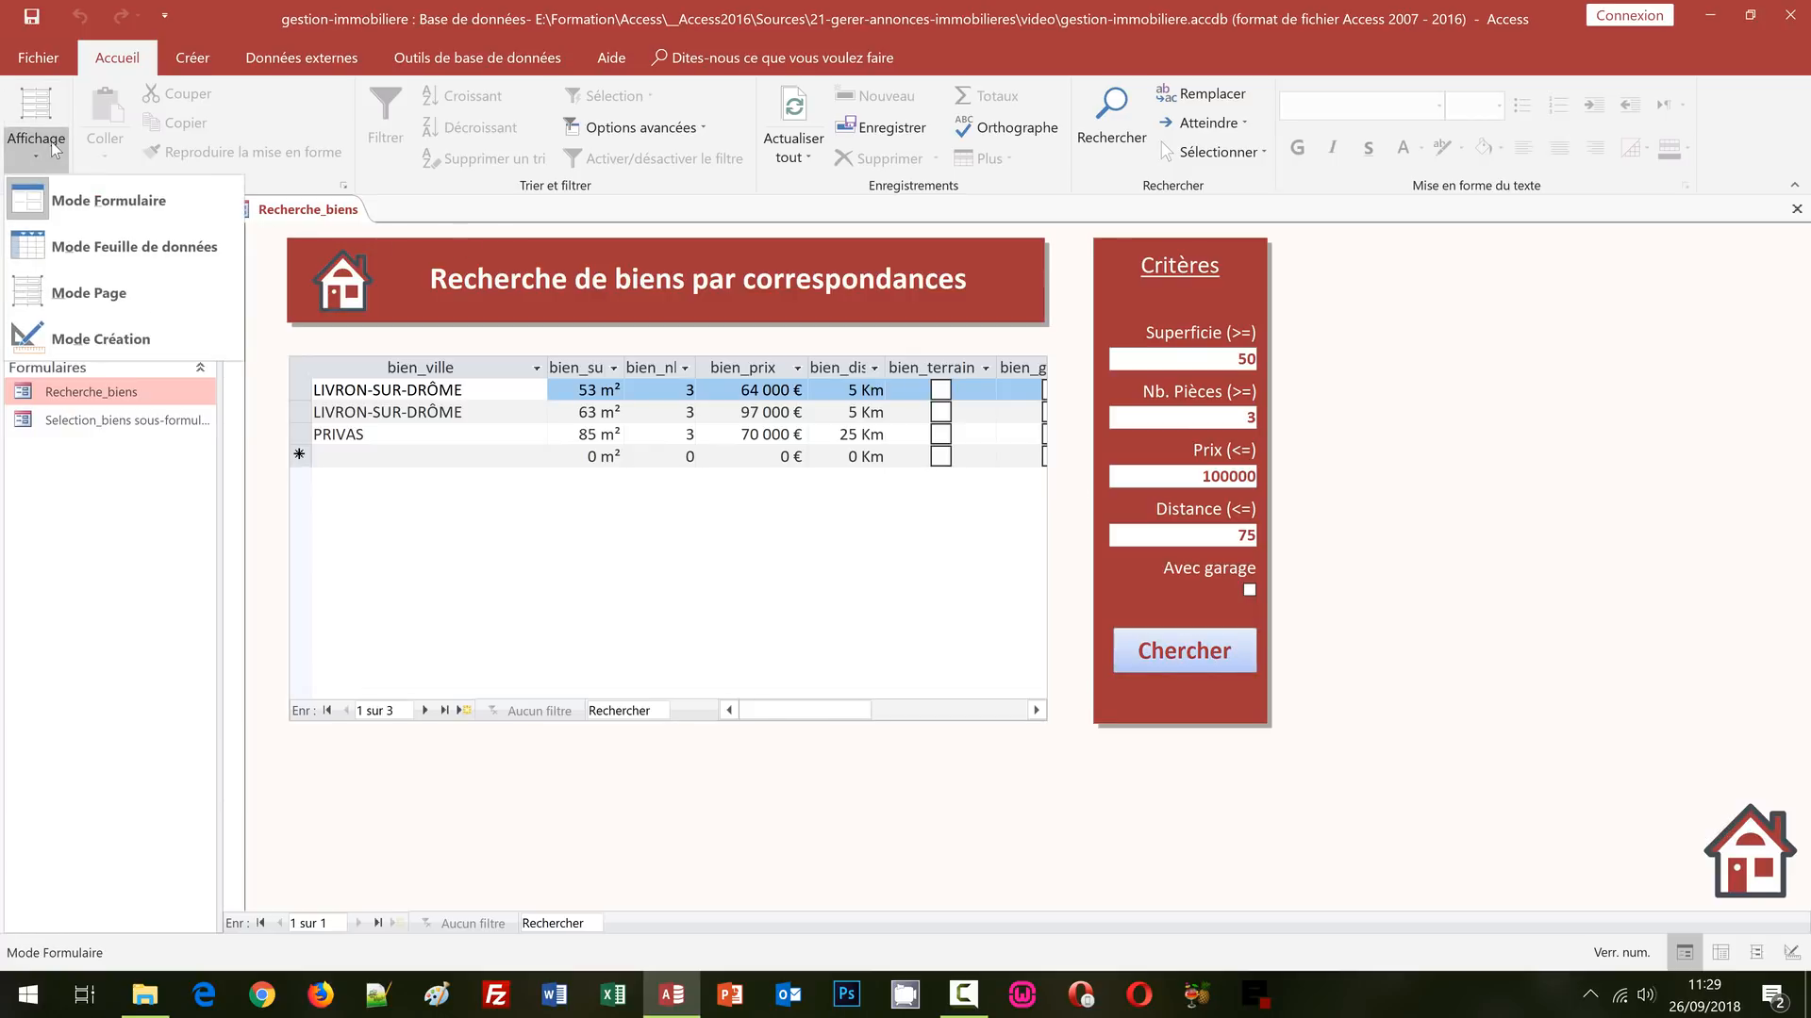
click(99, 342)
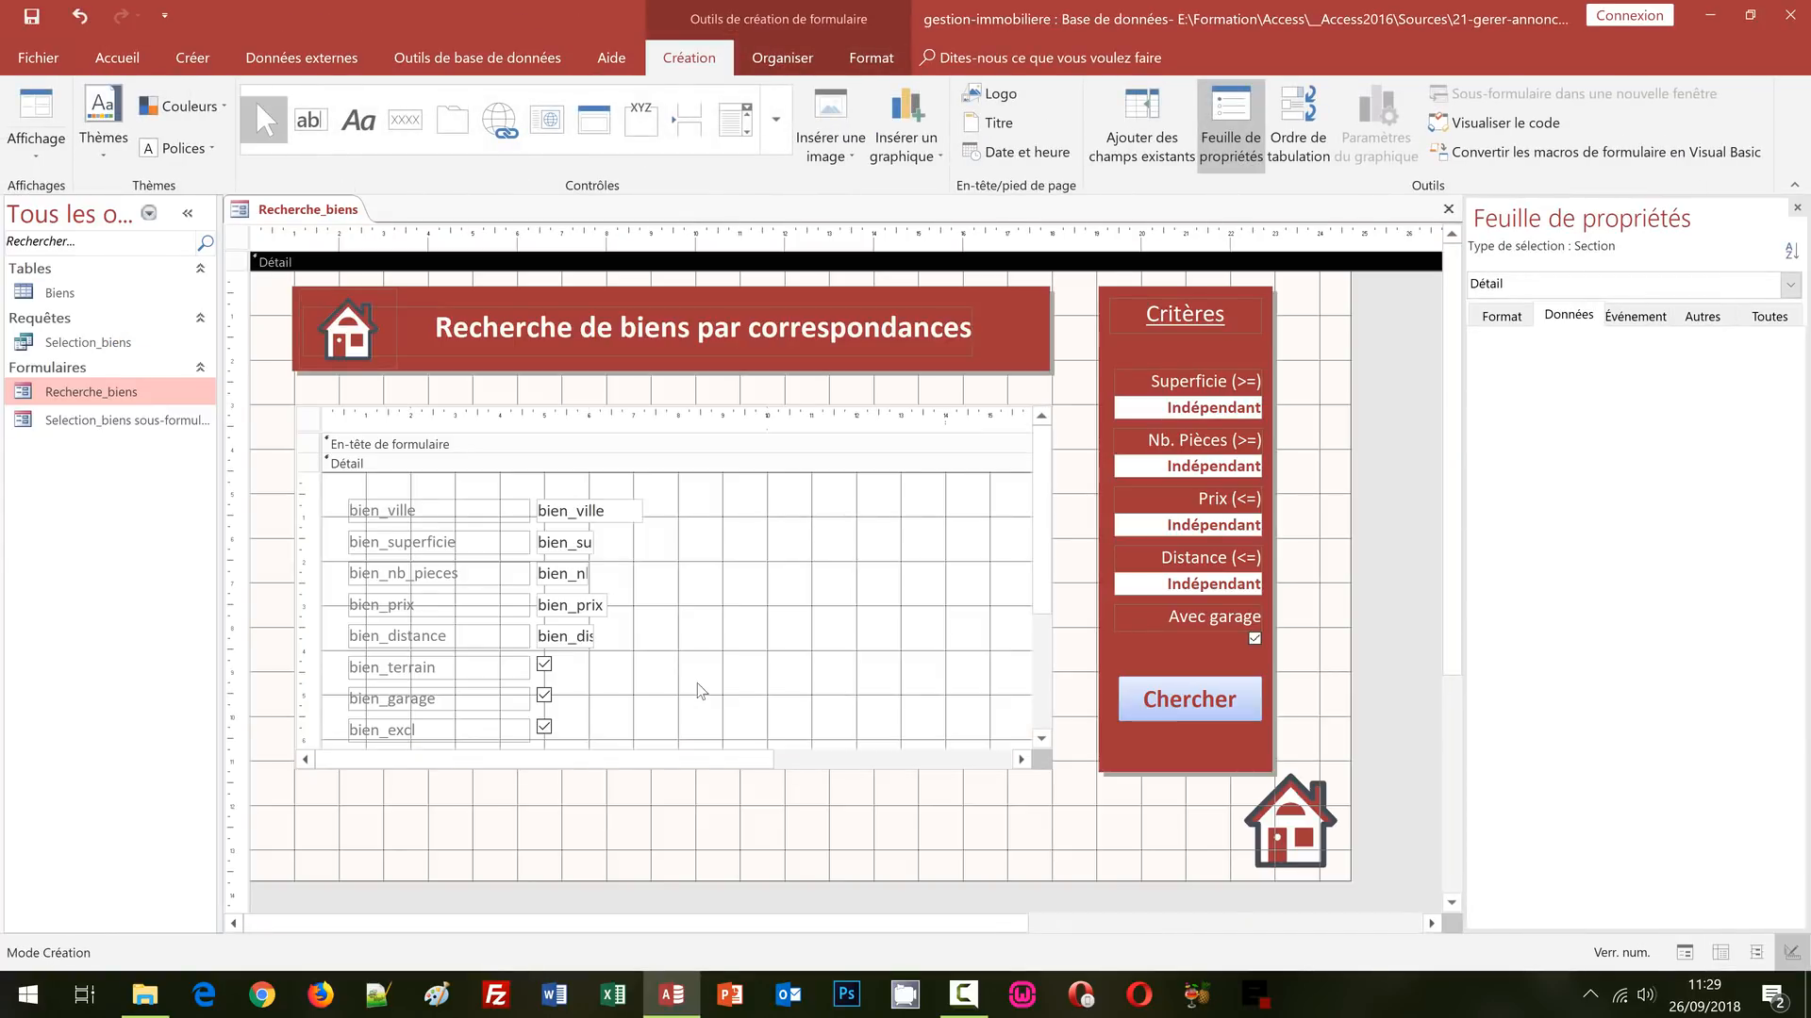
click(1172, 715)
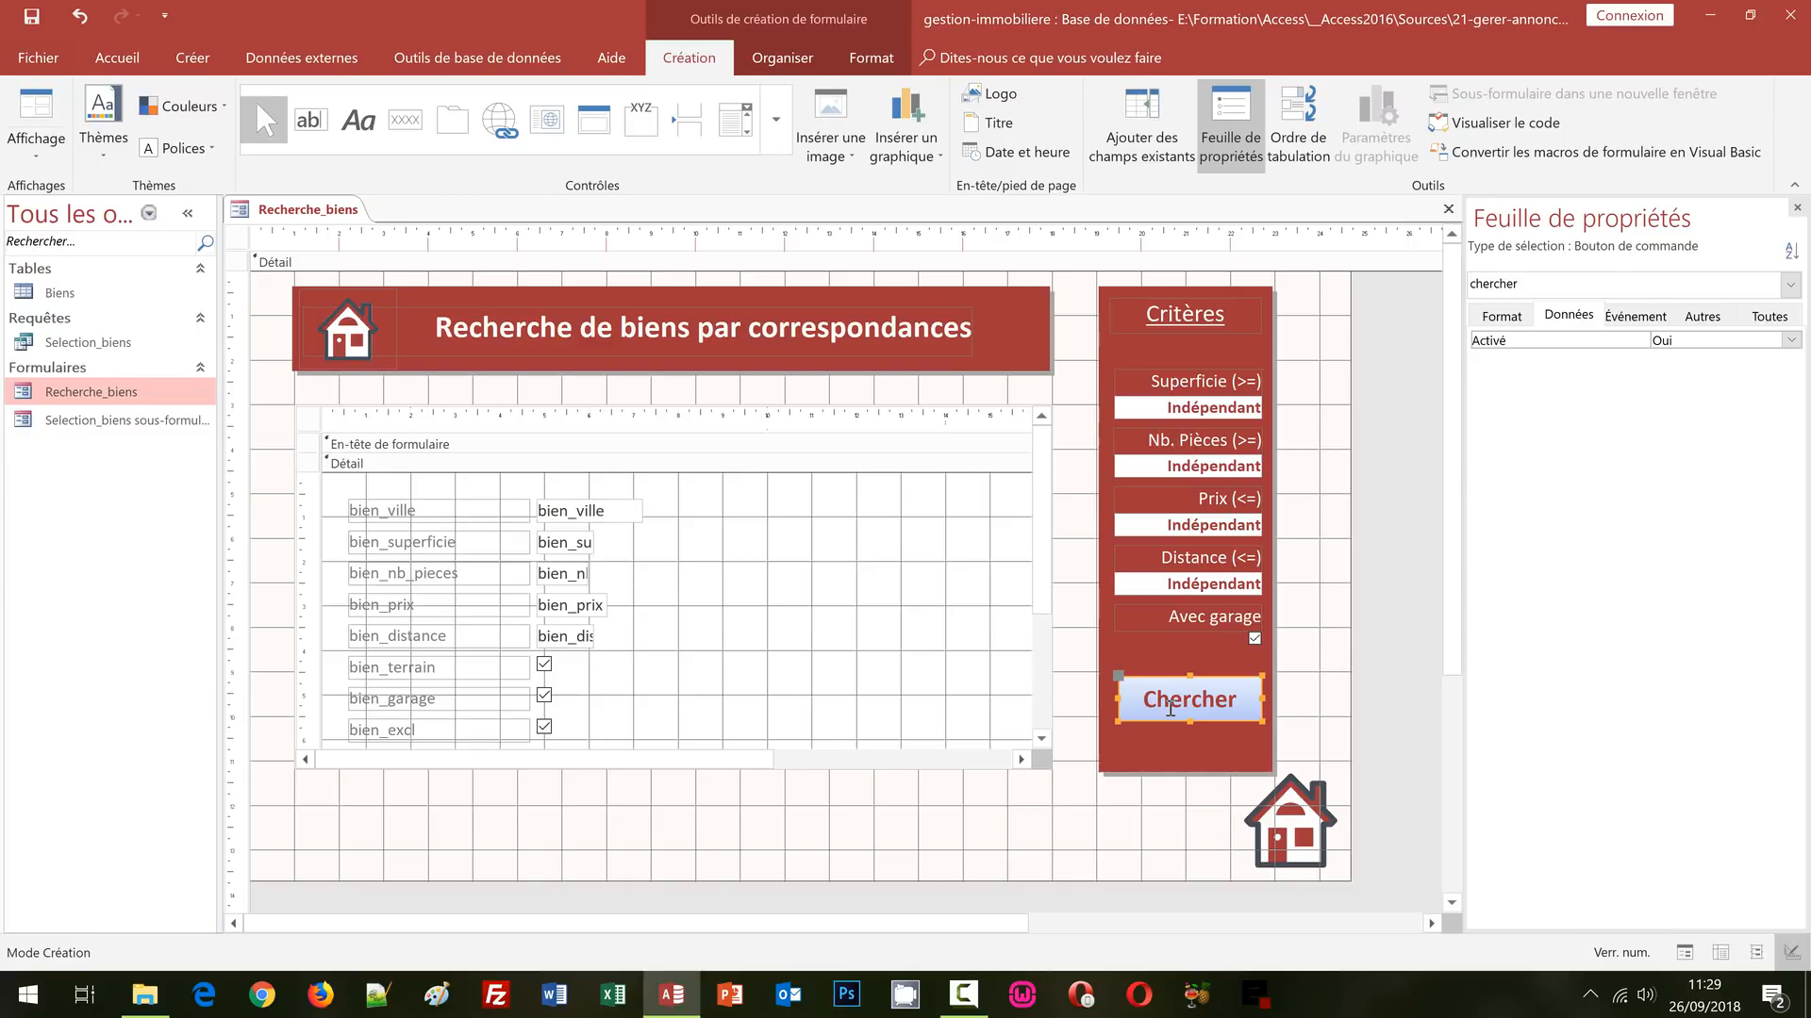
click(1633, 315)
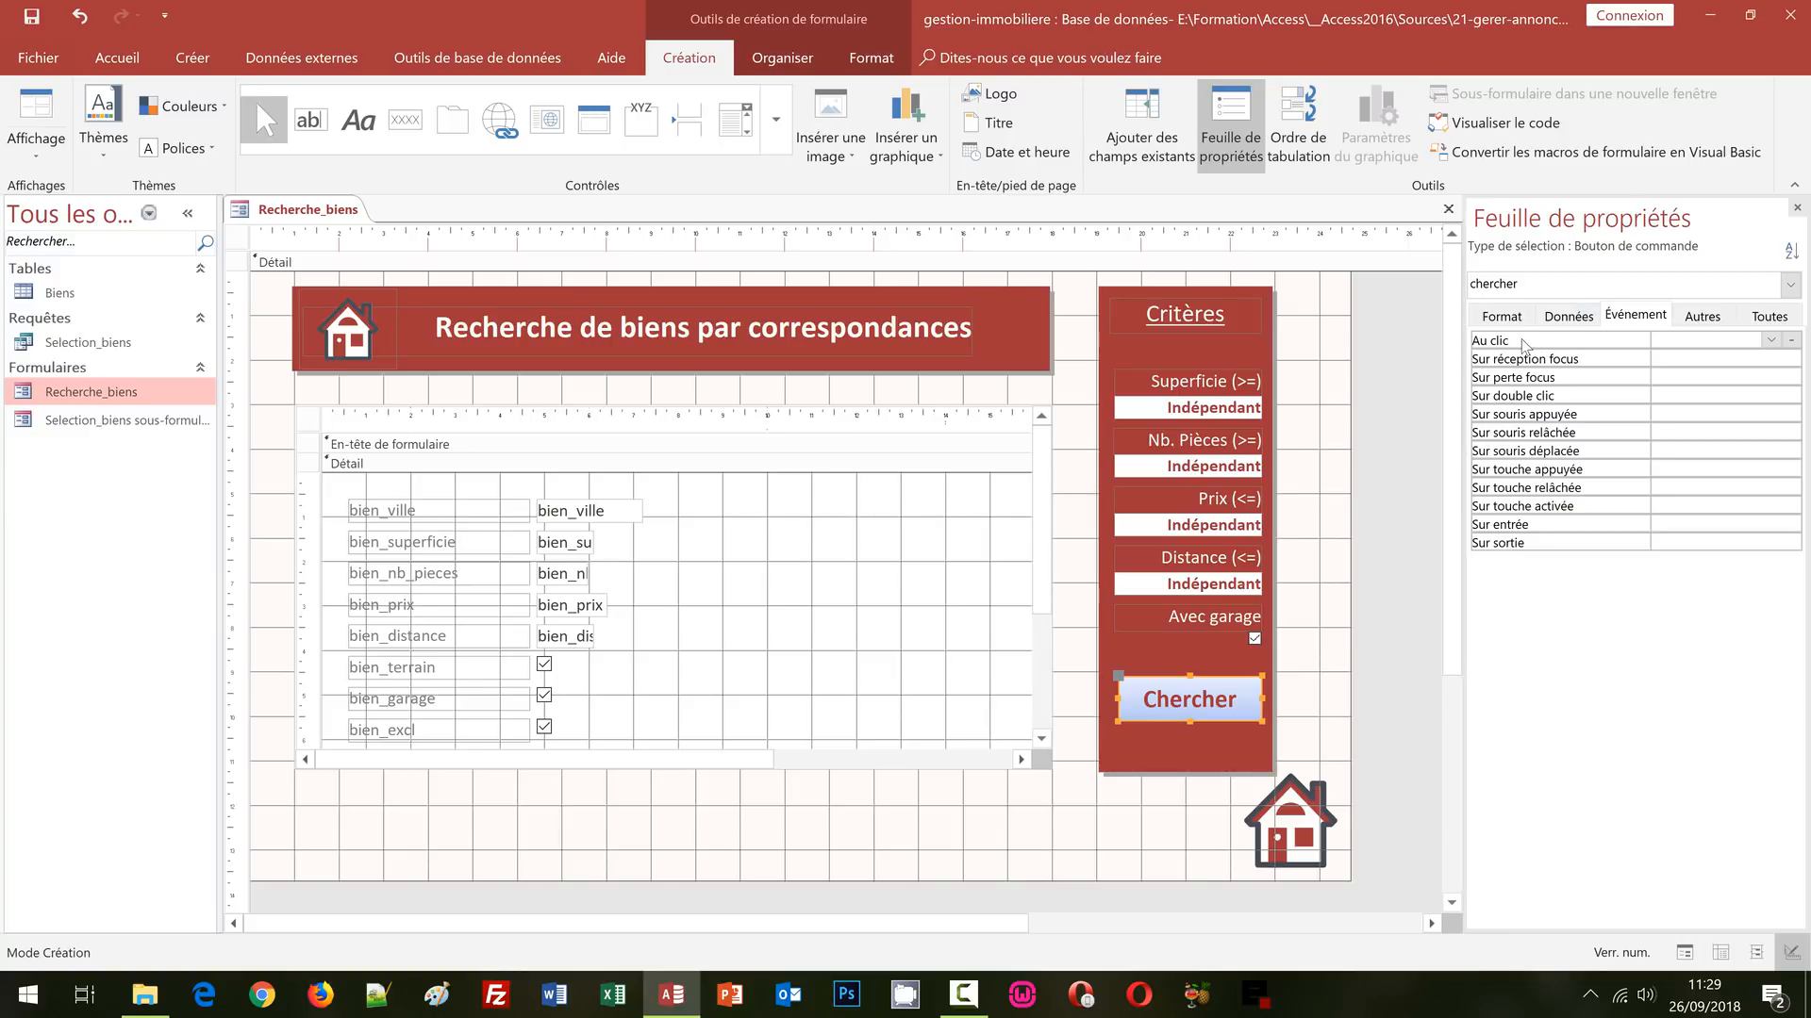
click(1791, 341)
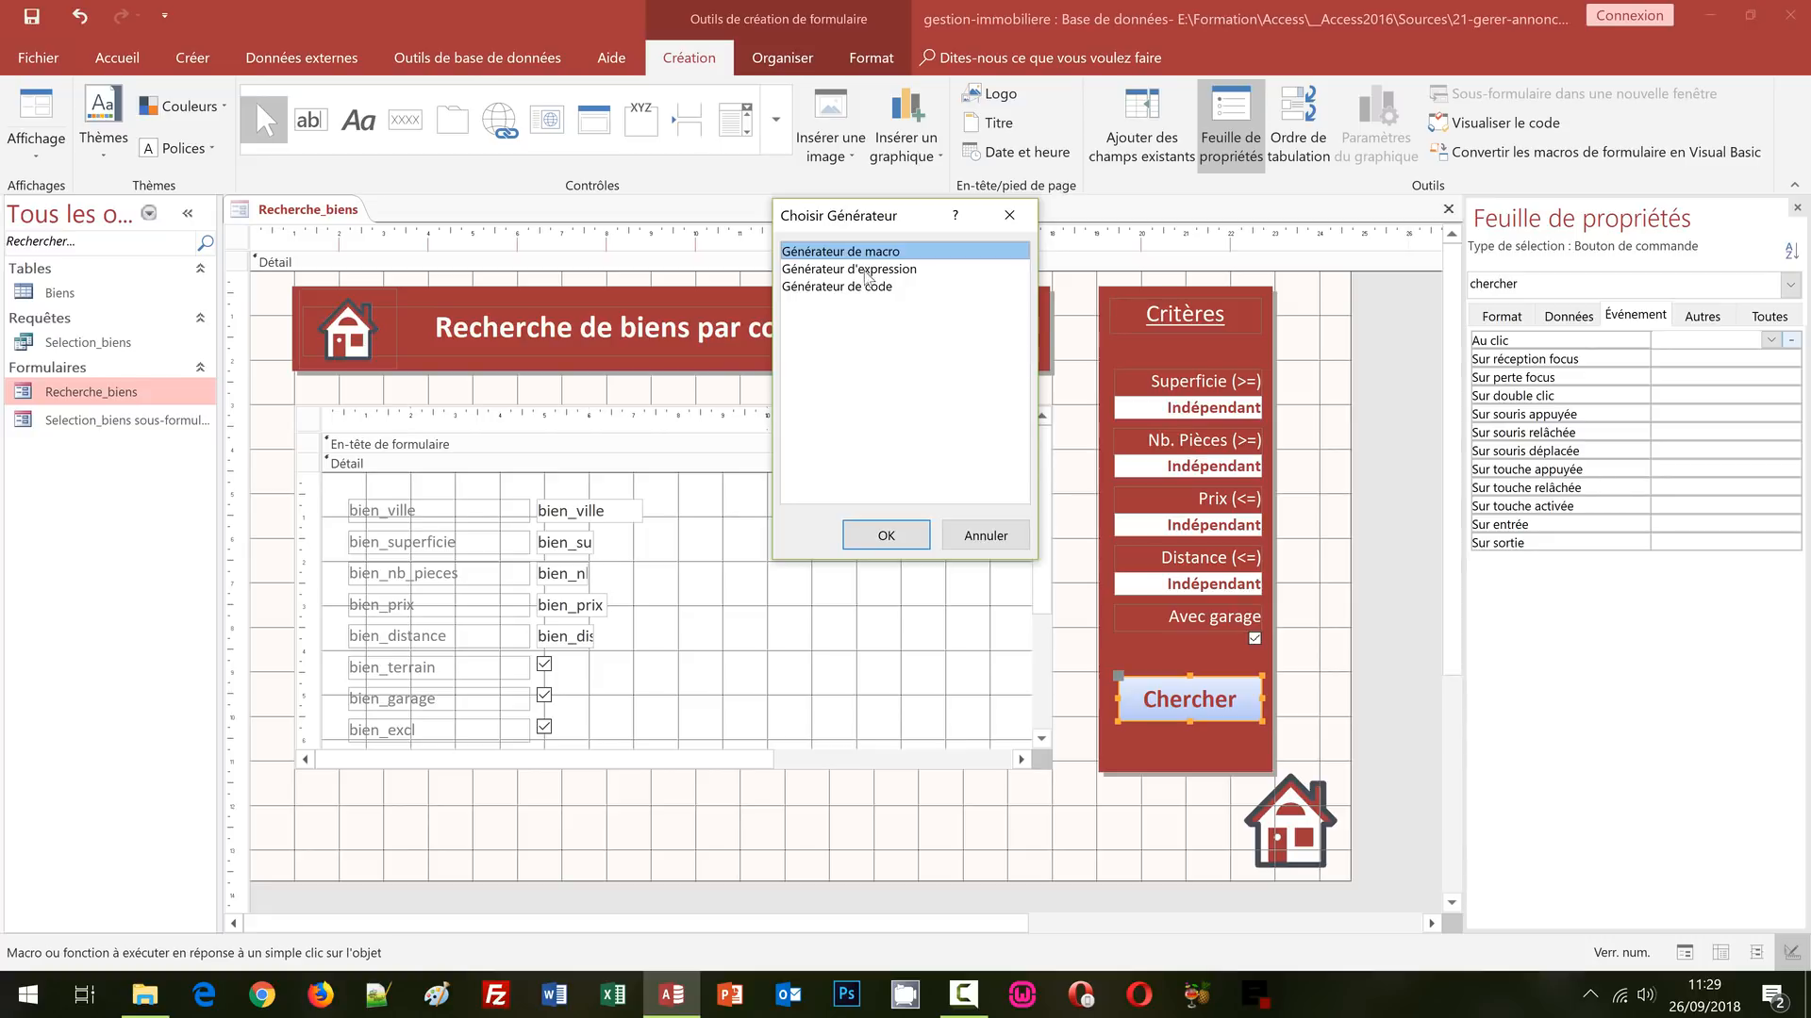
click(887, 534)
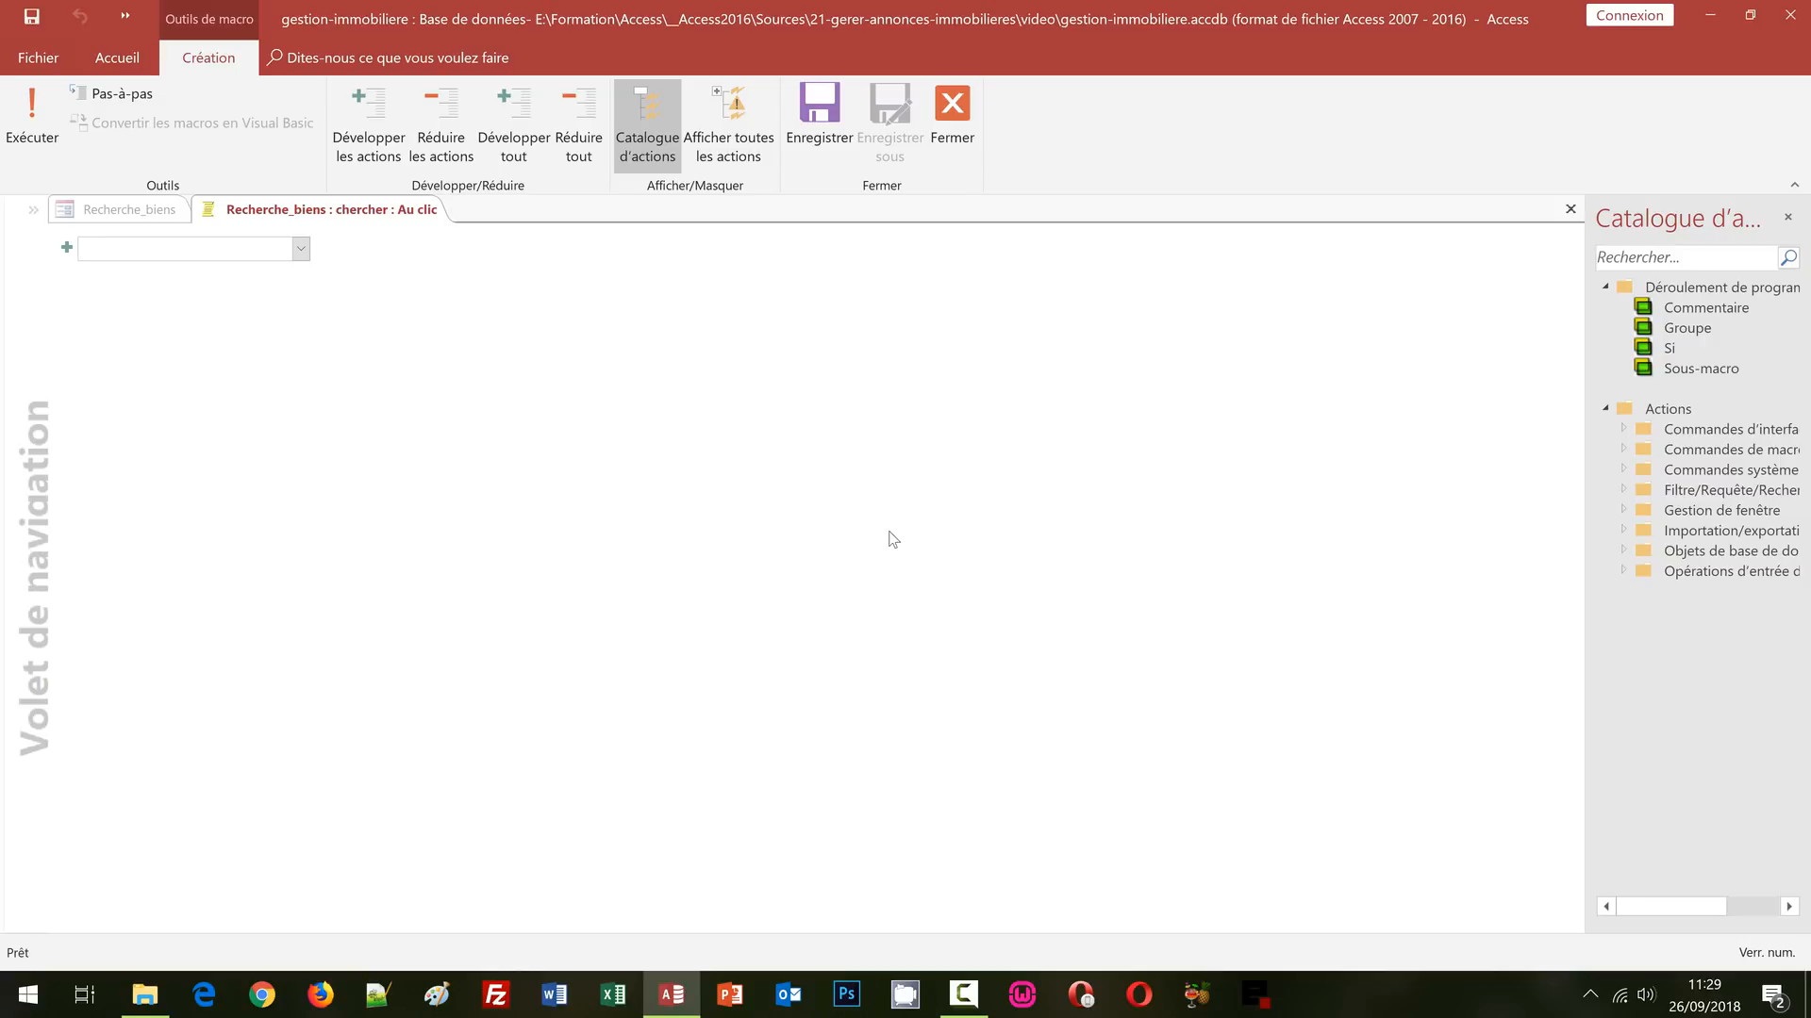
click(300, 251)
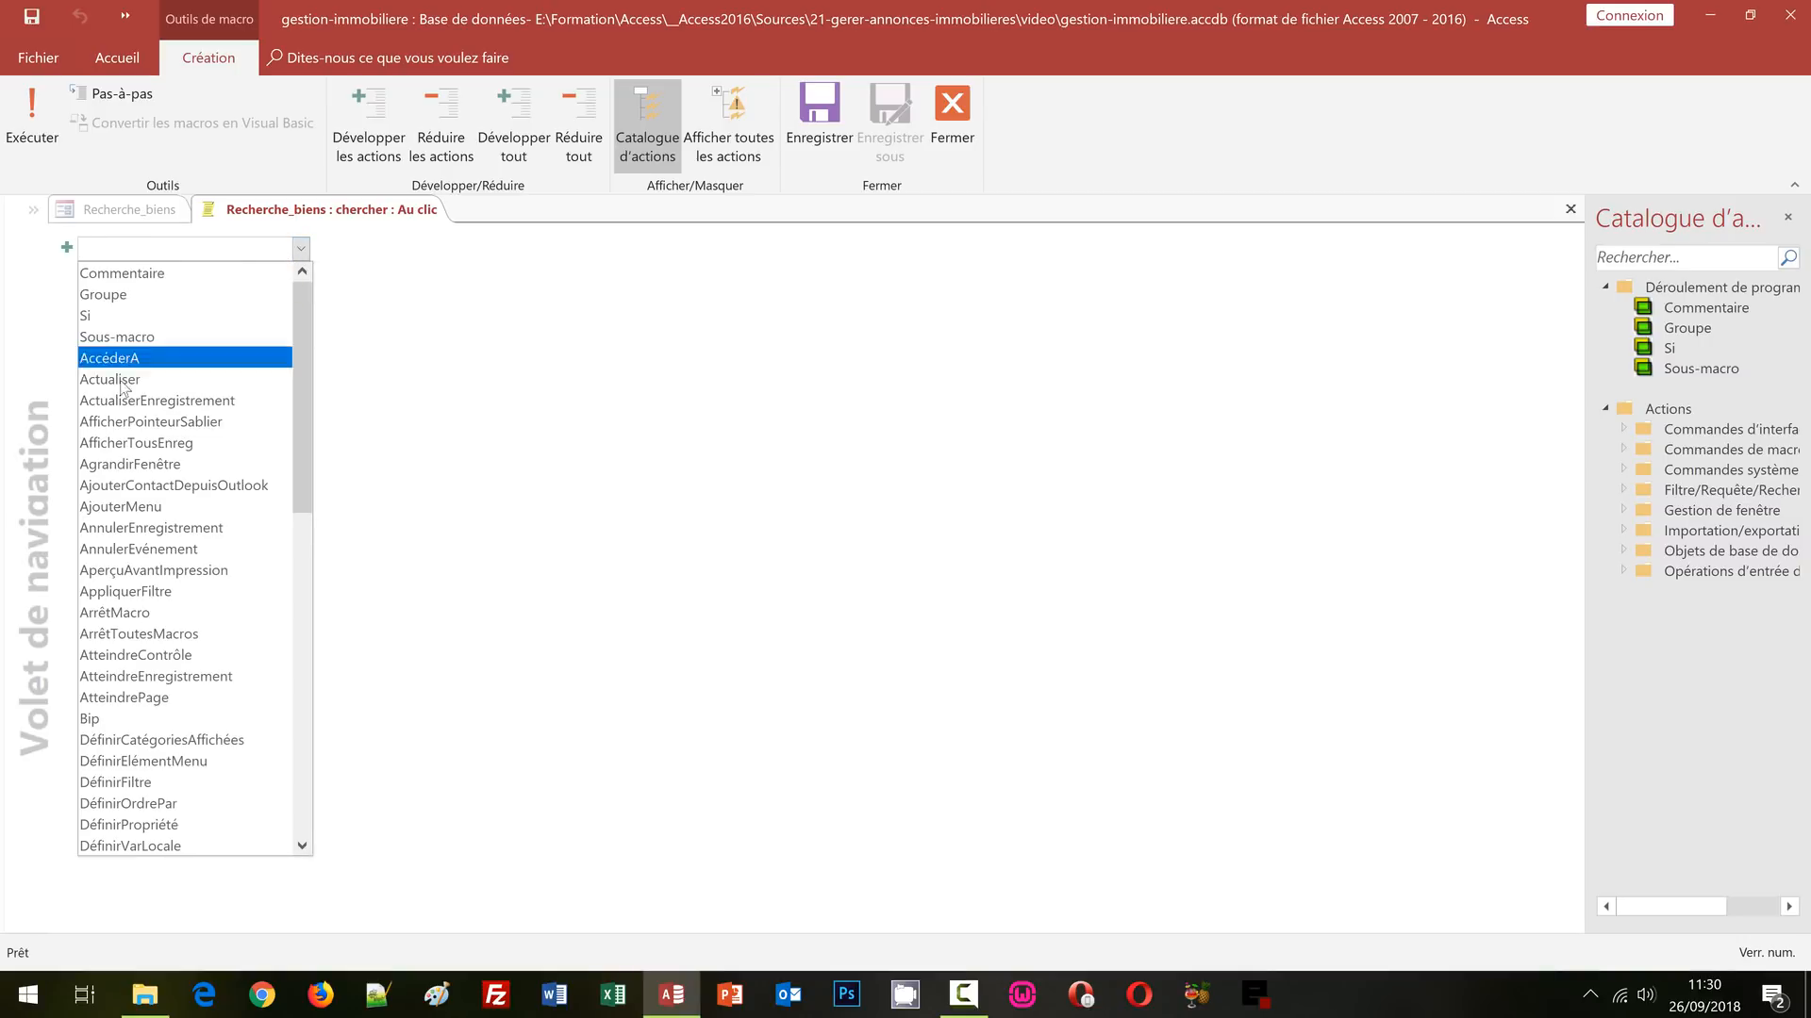
click(133, 443)
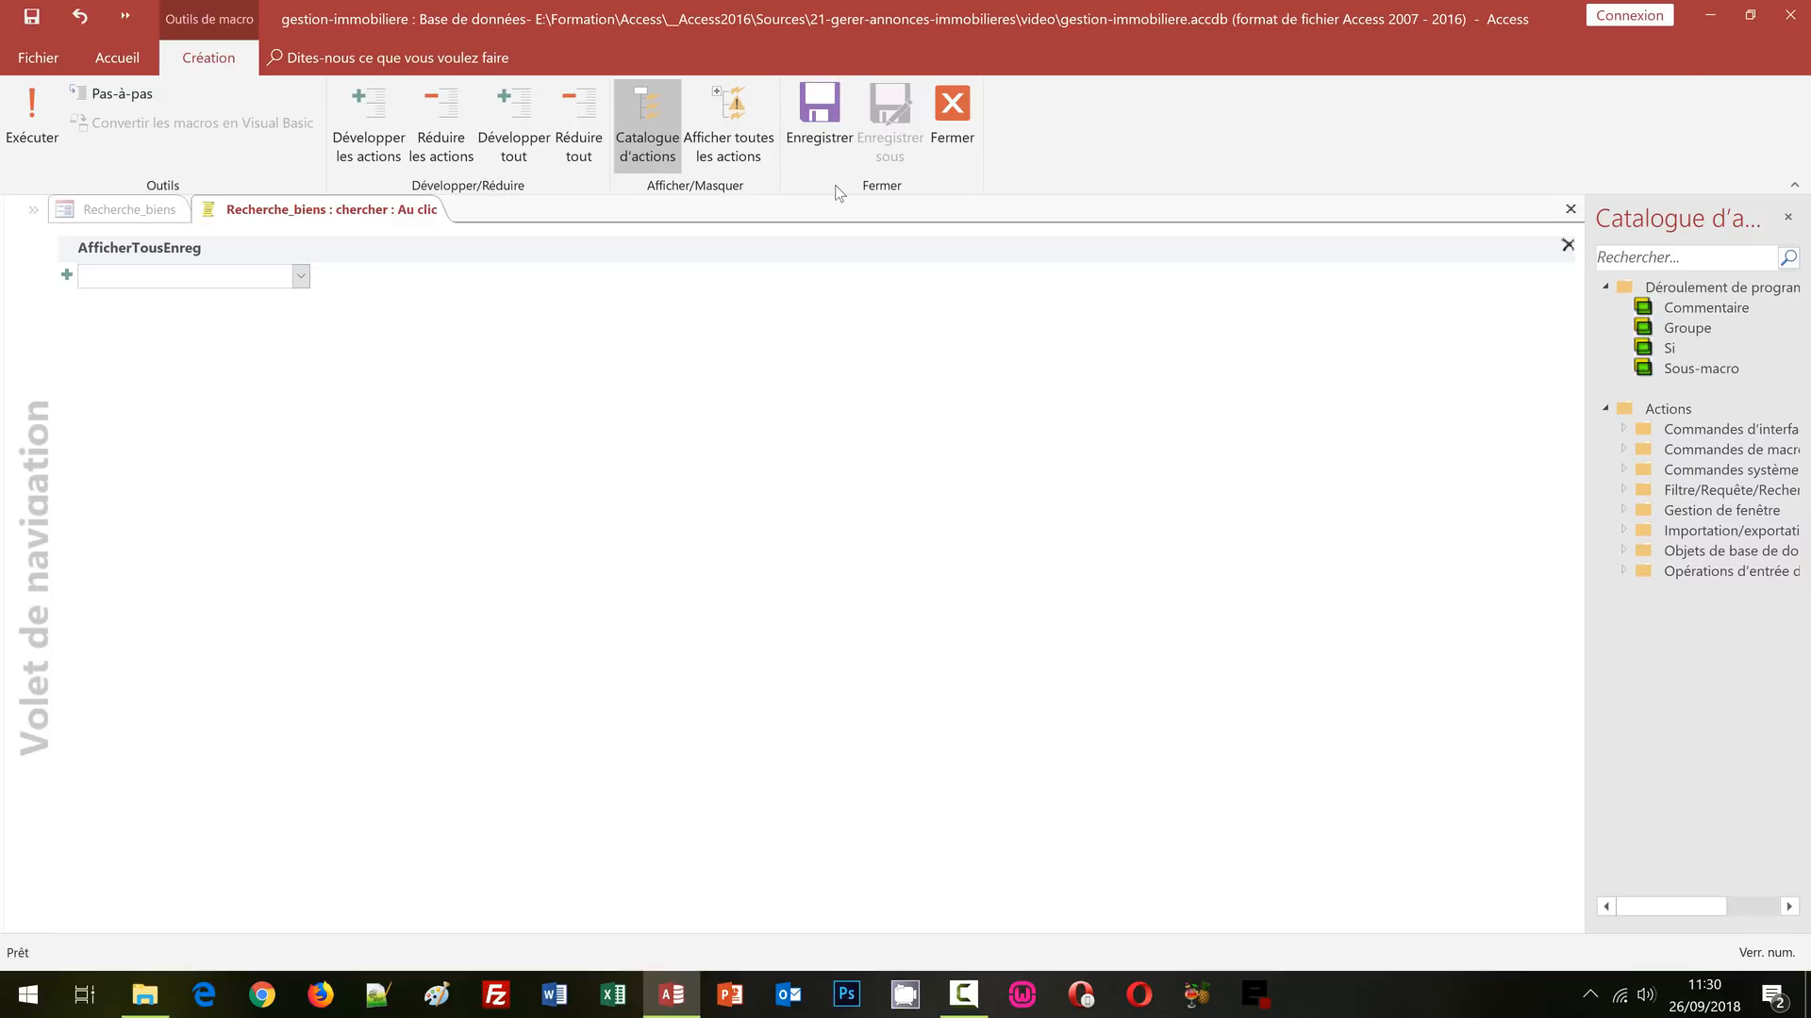
- Close the macro editor and test the Chercher button in form view with the Distance criterion set to 25
click(958, 144)
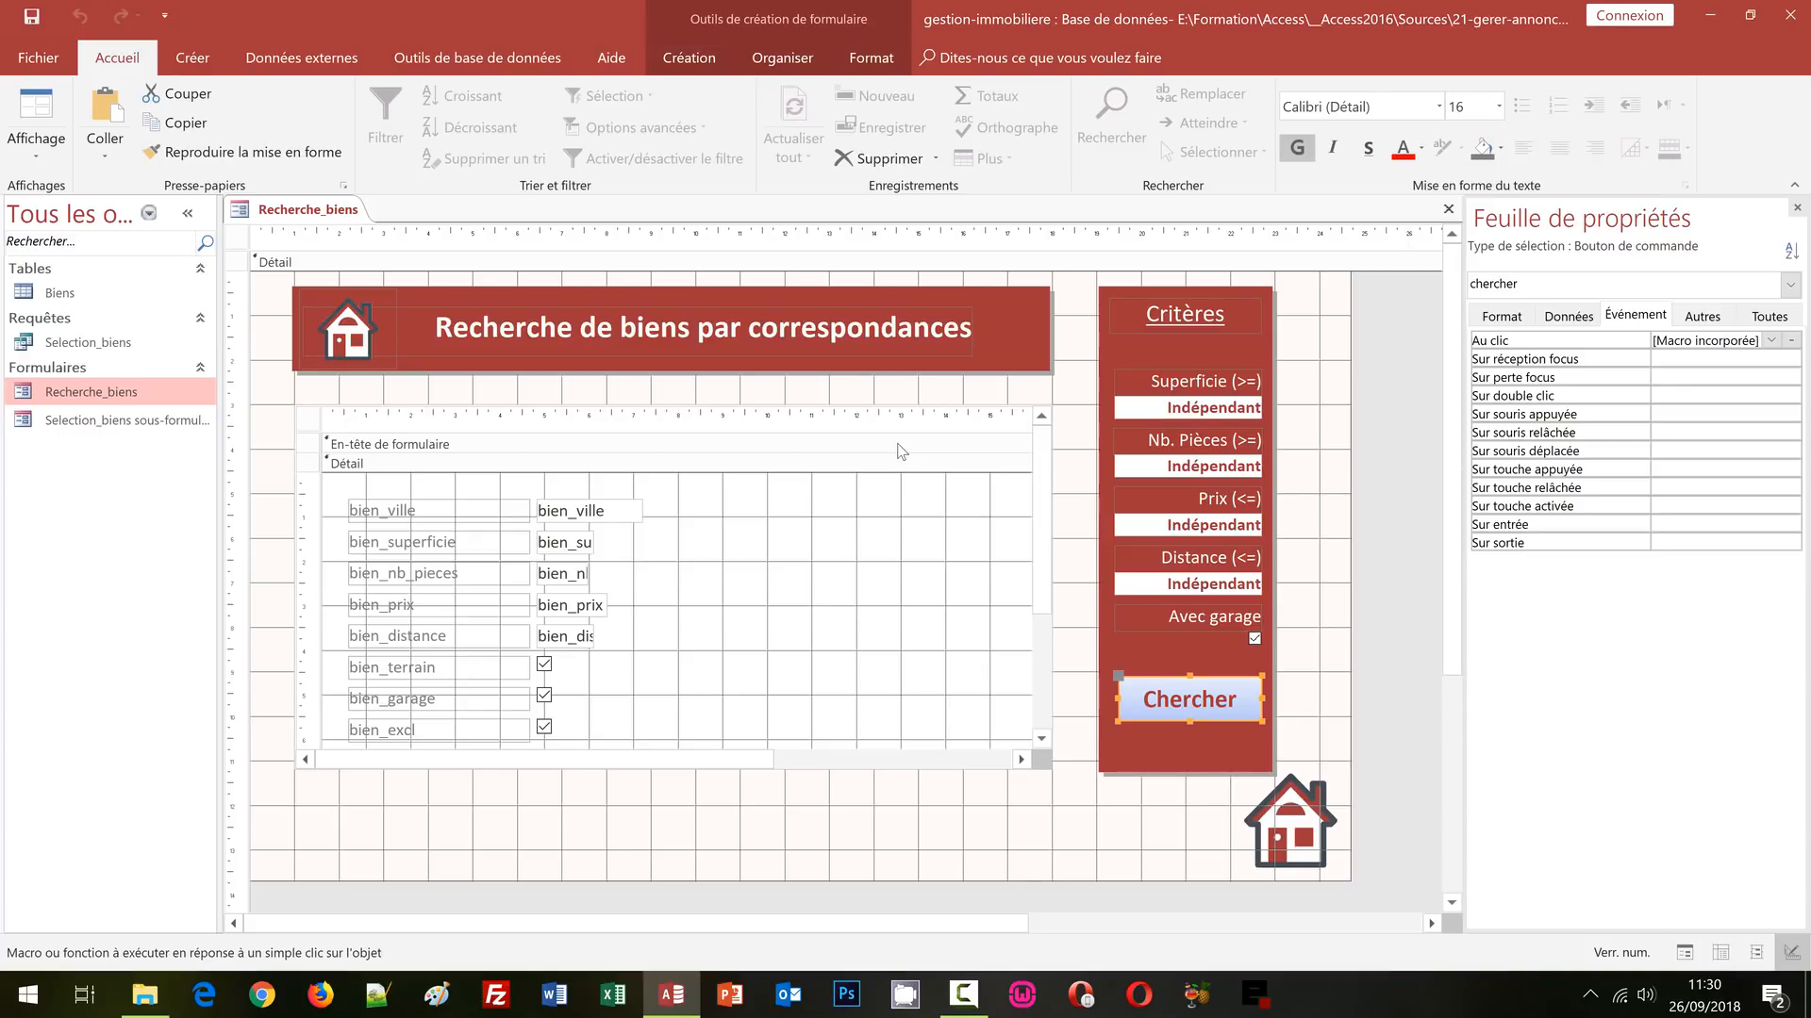
key(F5)
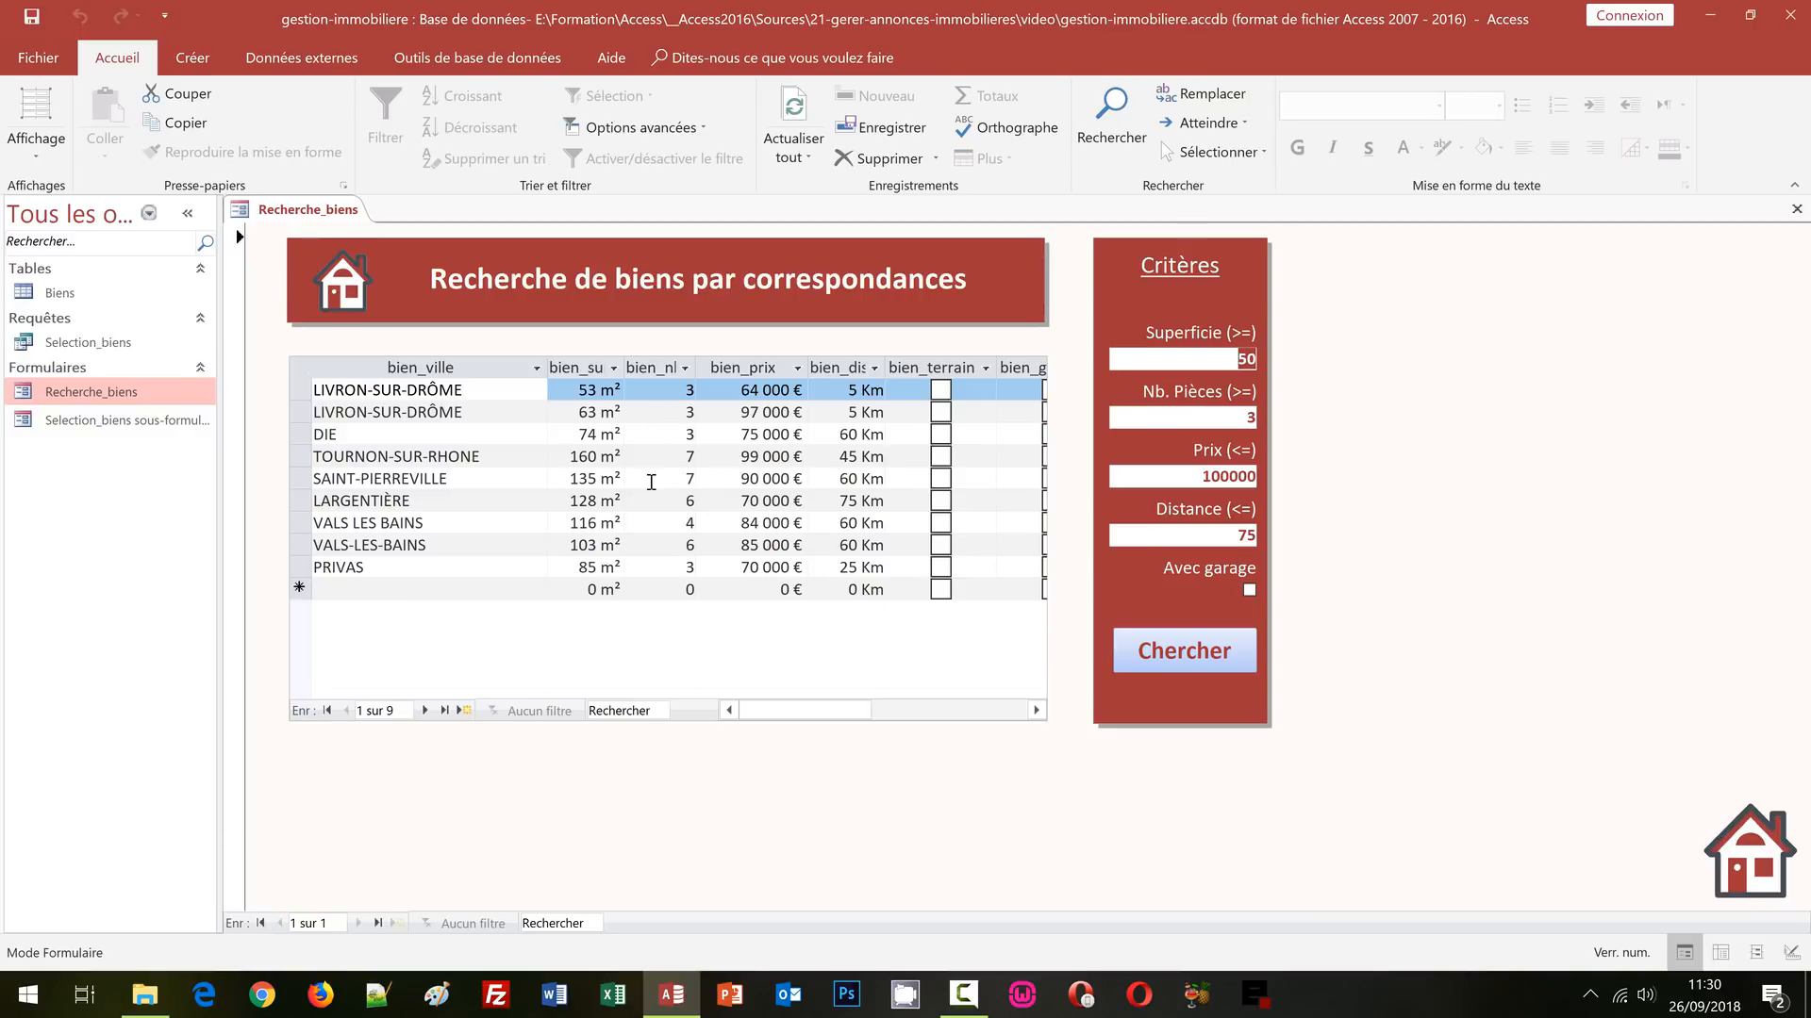
double_click(1243, 536)
text(25)
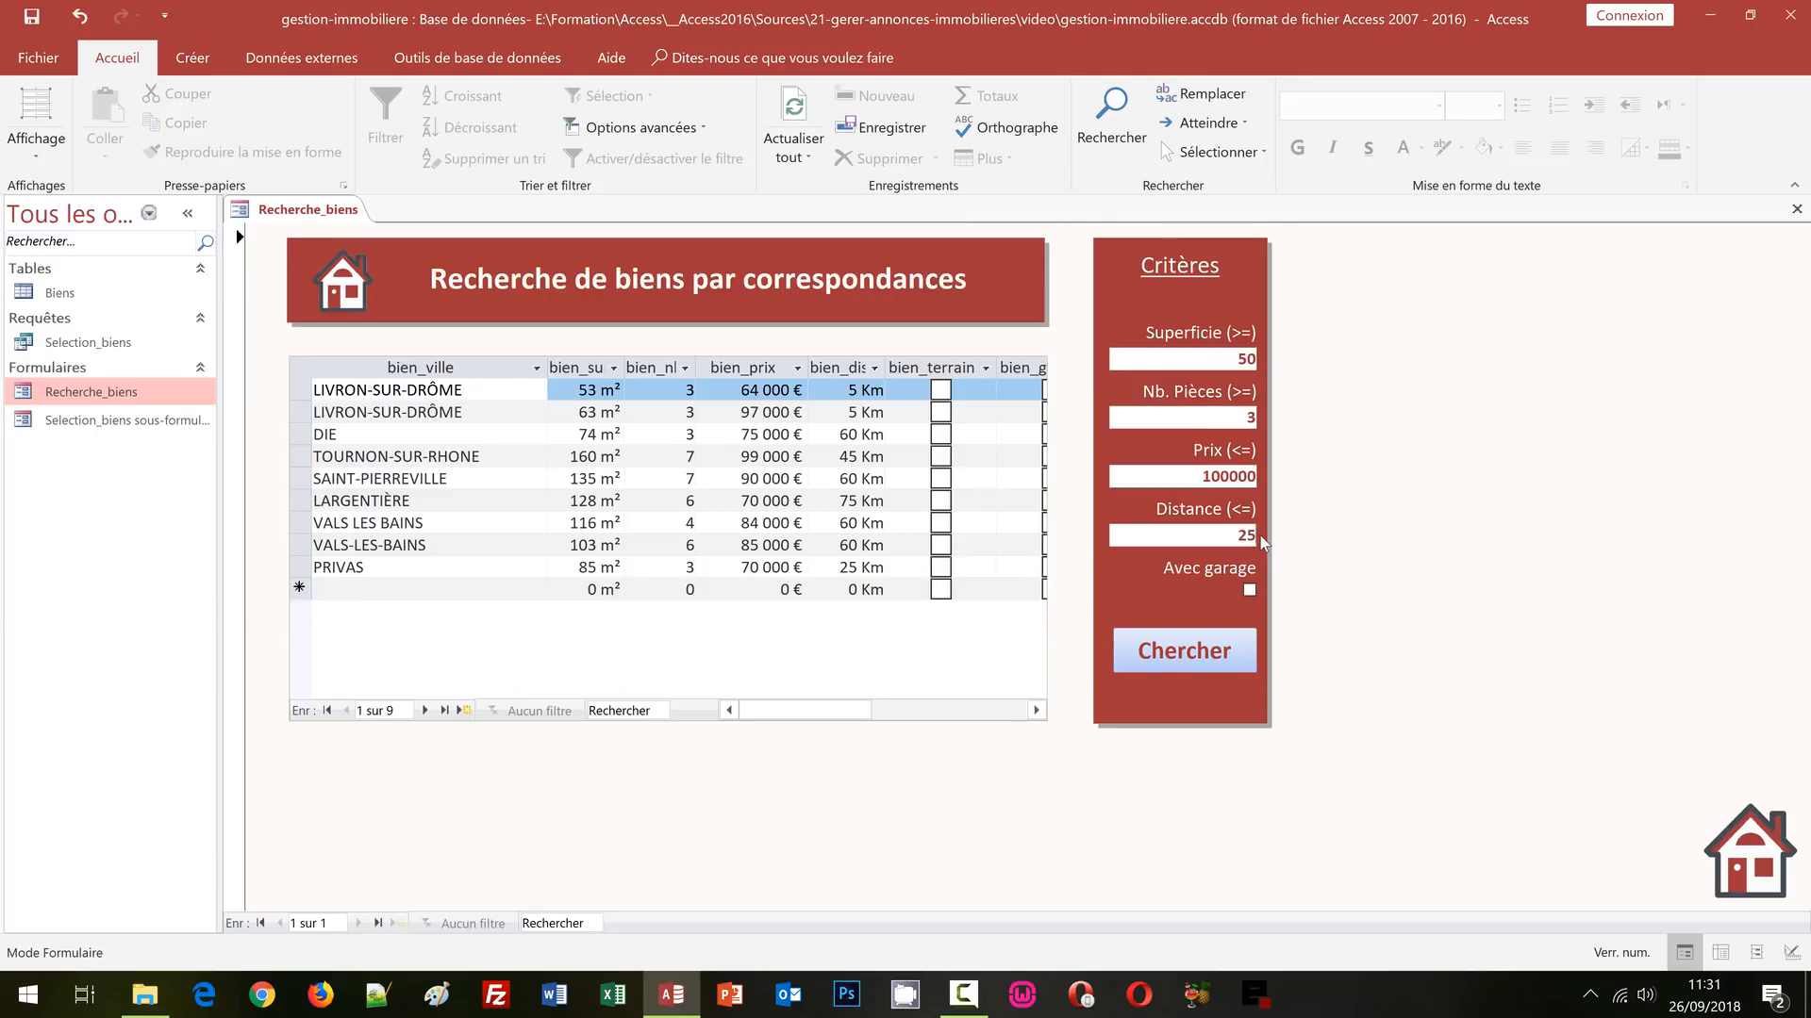
click(1199, 479)
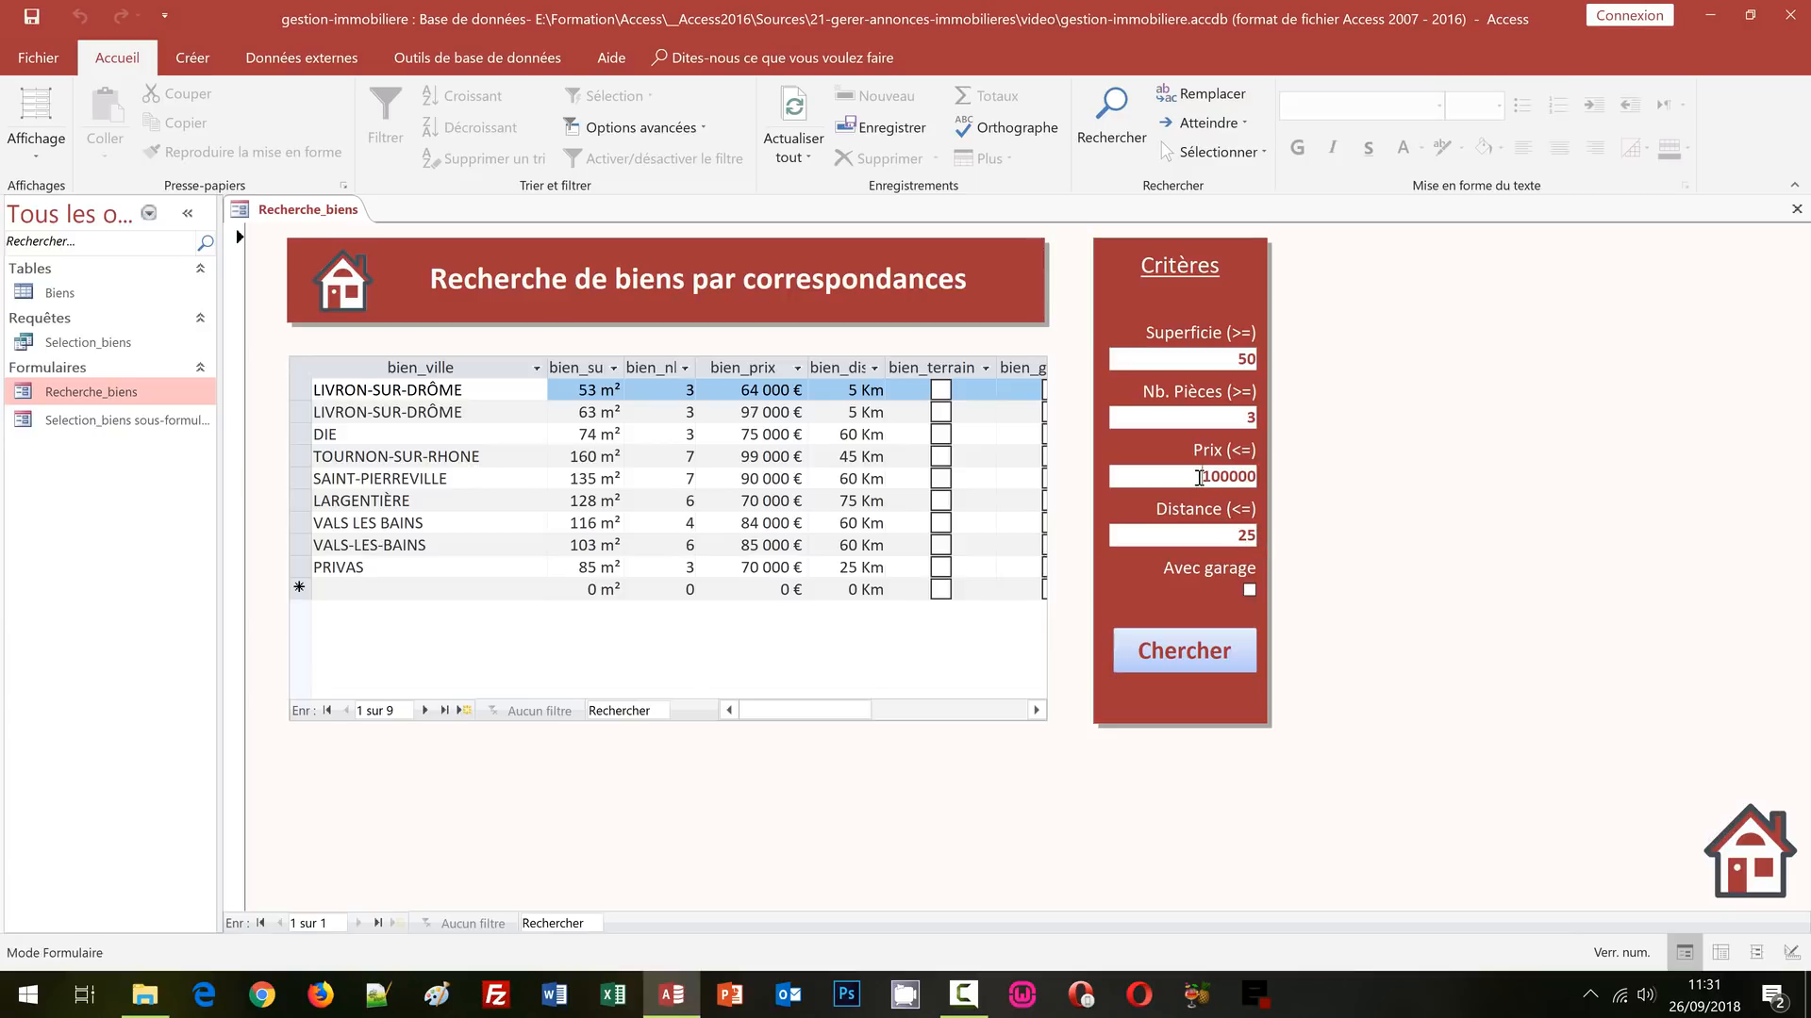
click(1203, 655)
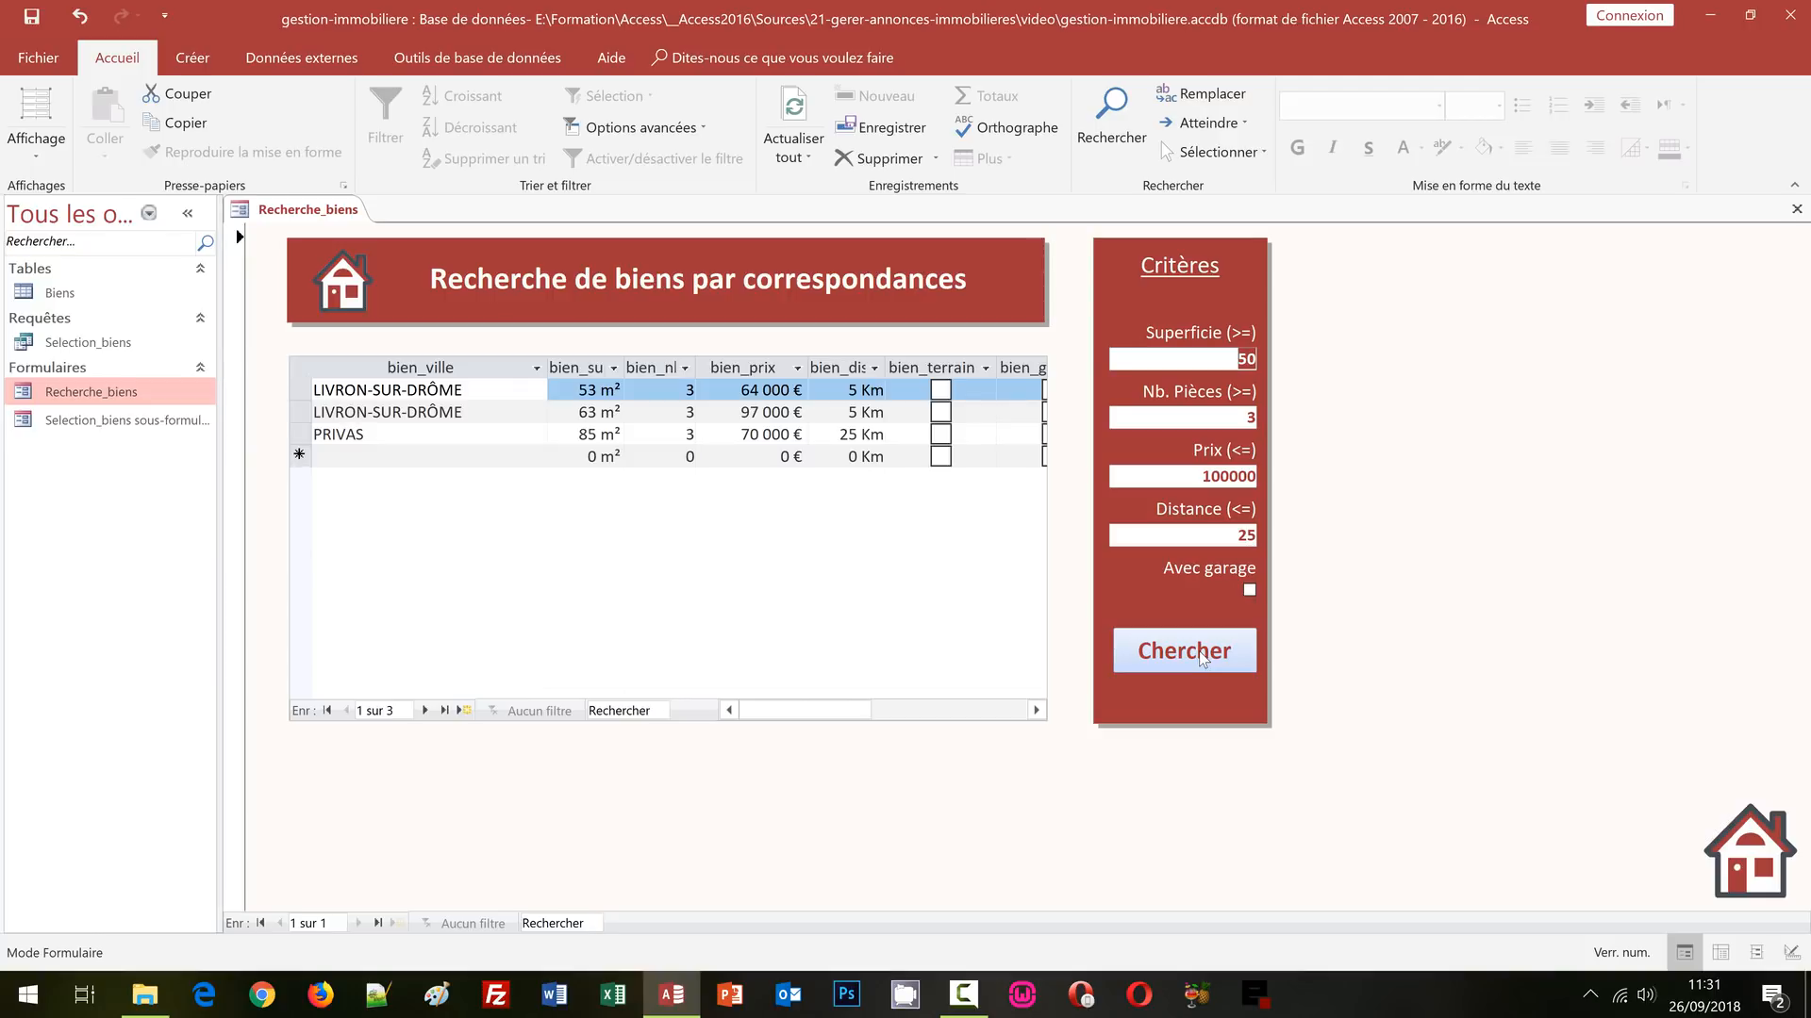
- Enable the Avec garage criterion and run the search again
click(1249, 592)
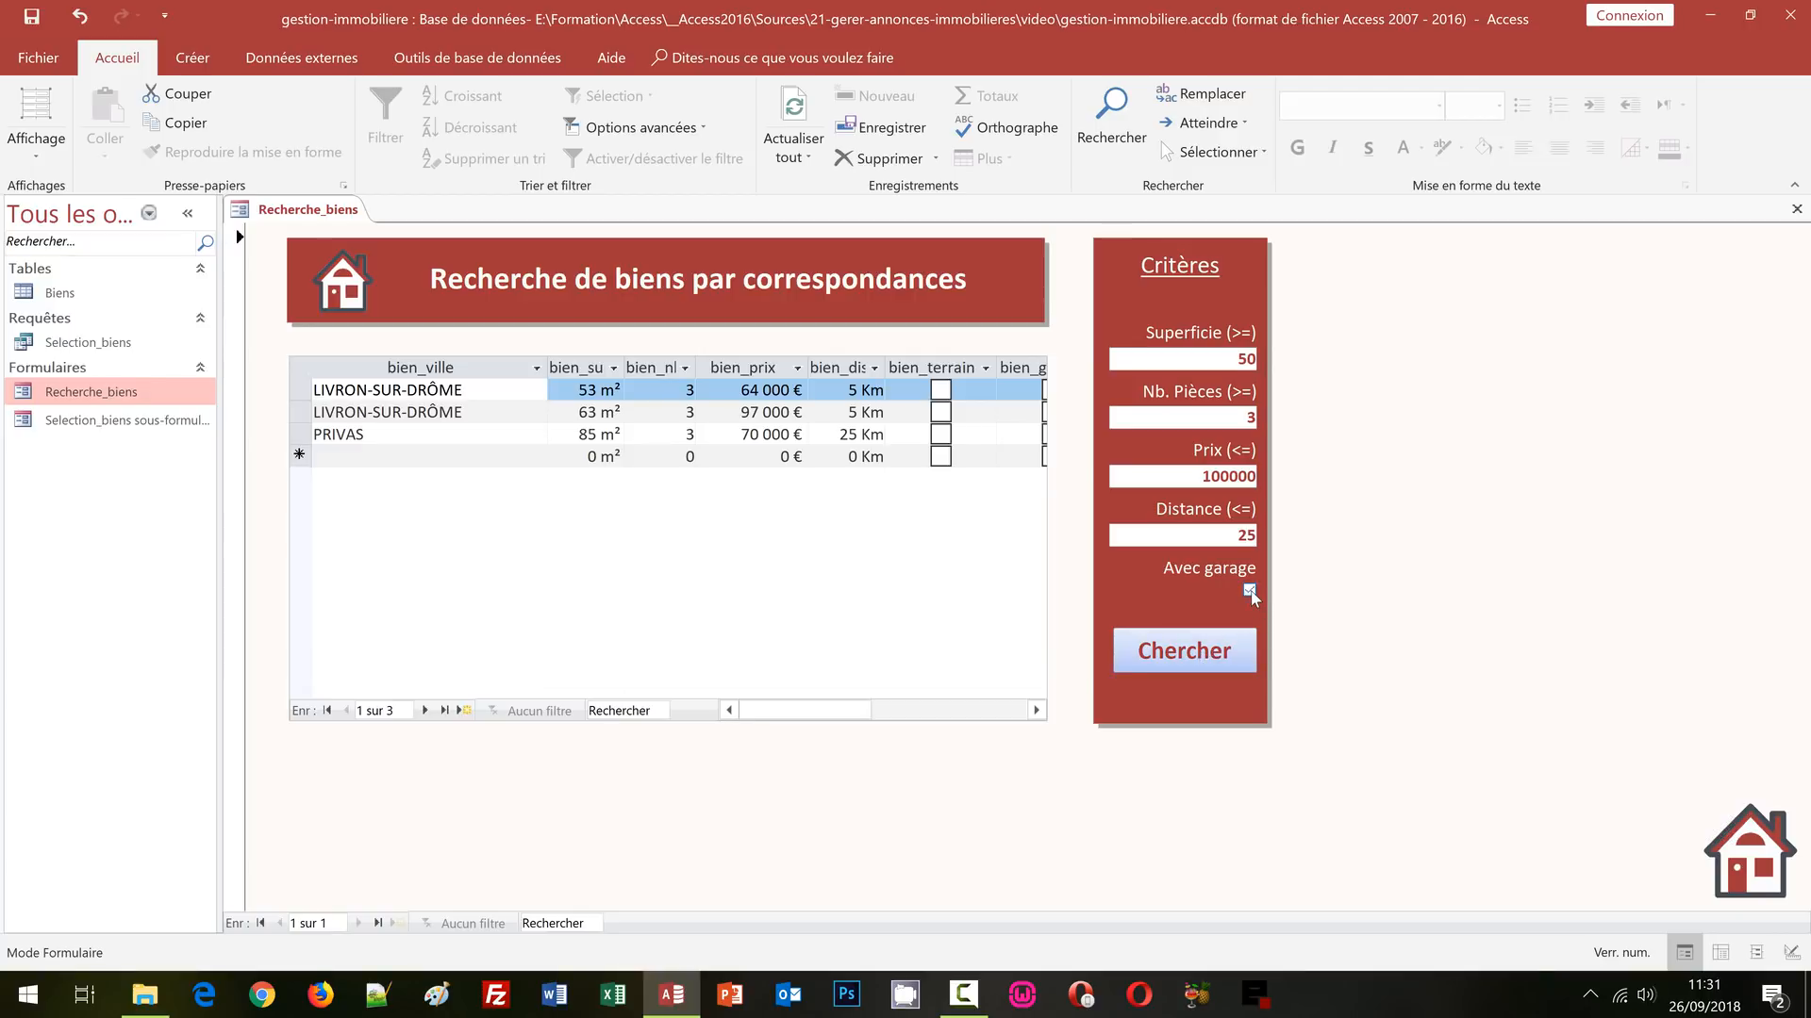
click(1216, 660)
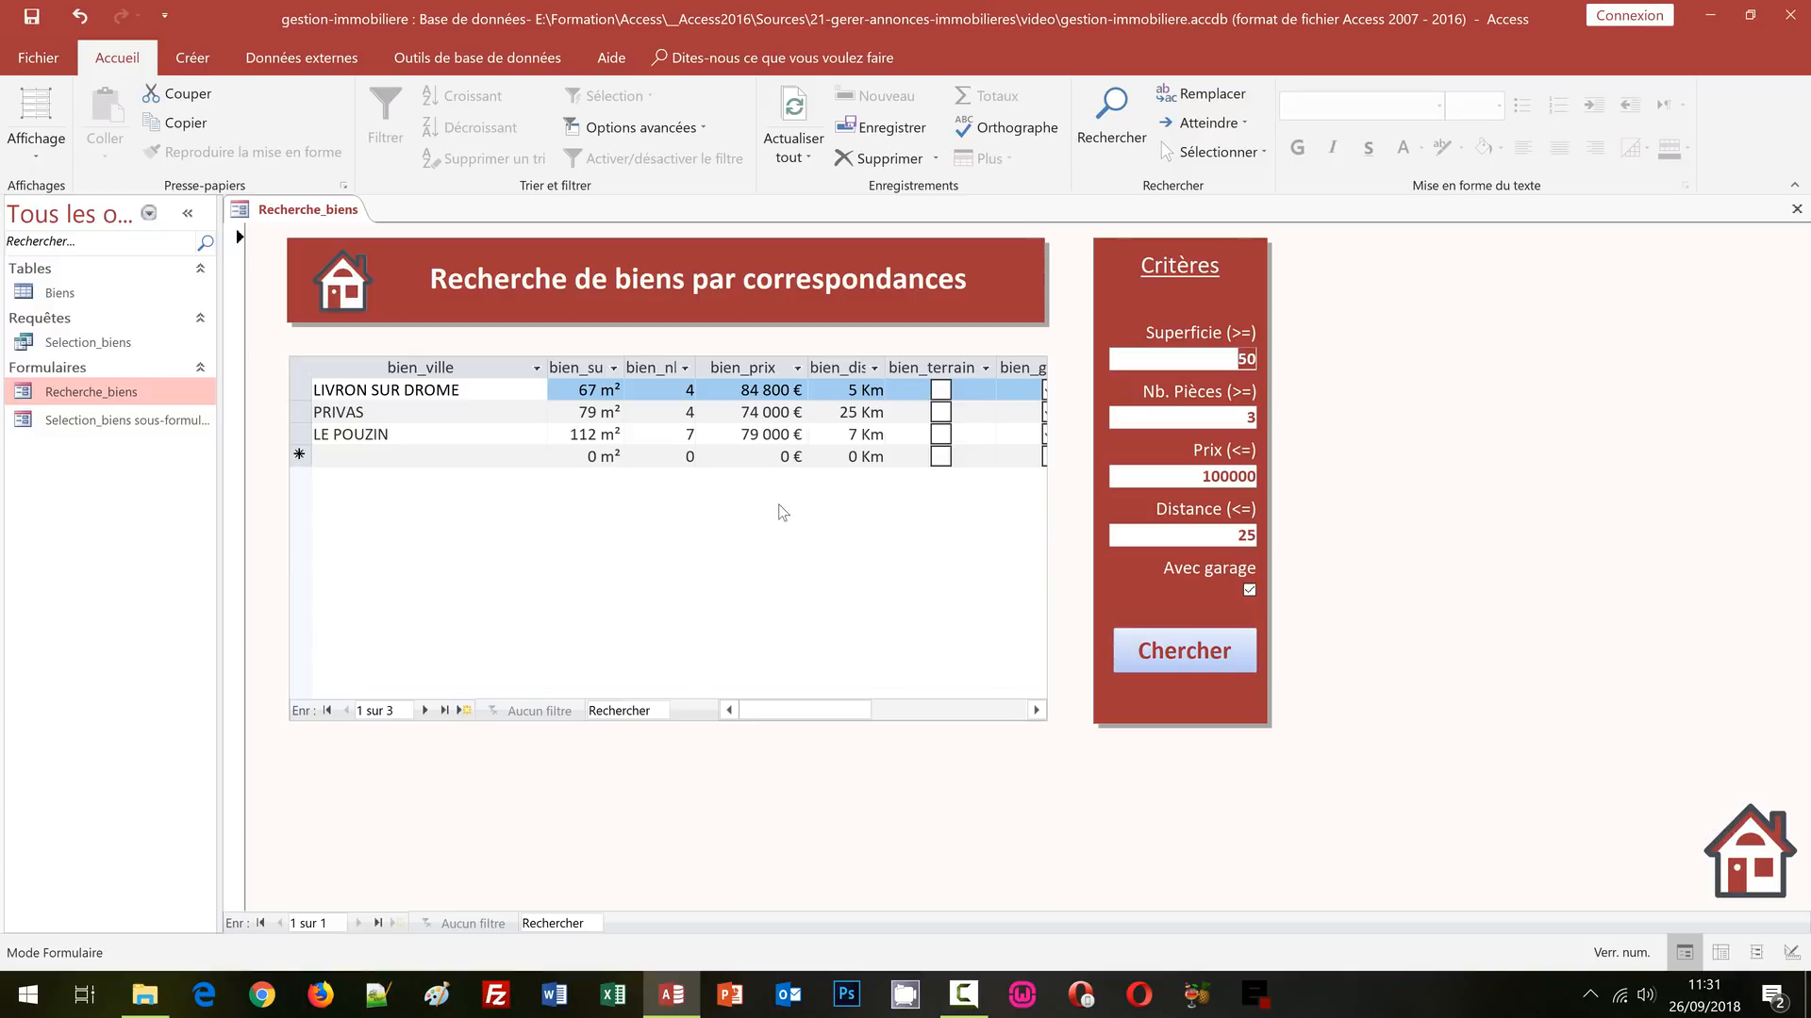
mouse_move(802, 703)
mouse_down()
mouse_move(877, 707)
mouse_move(800, 710)
mouse_up()
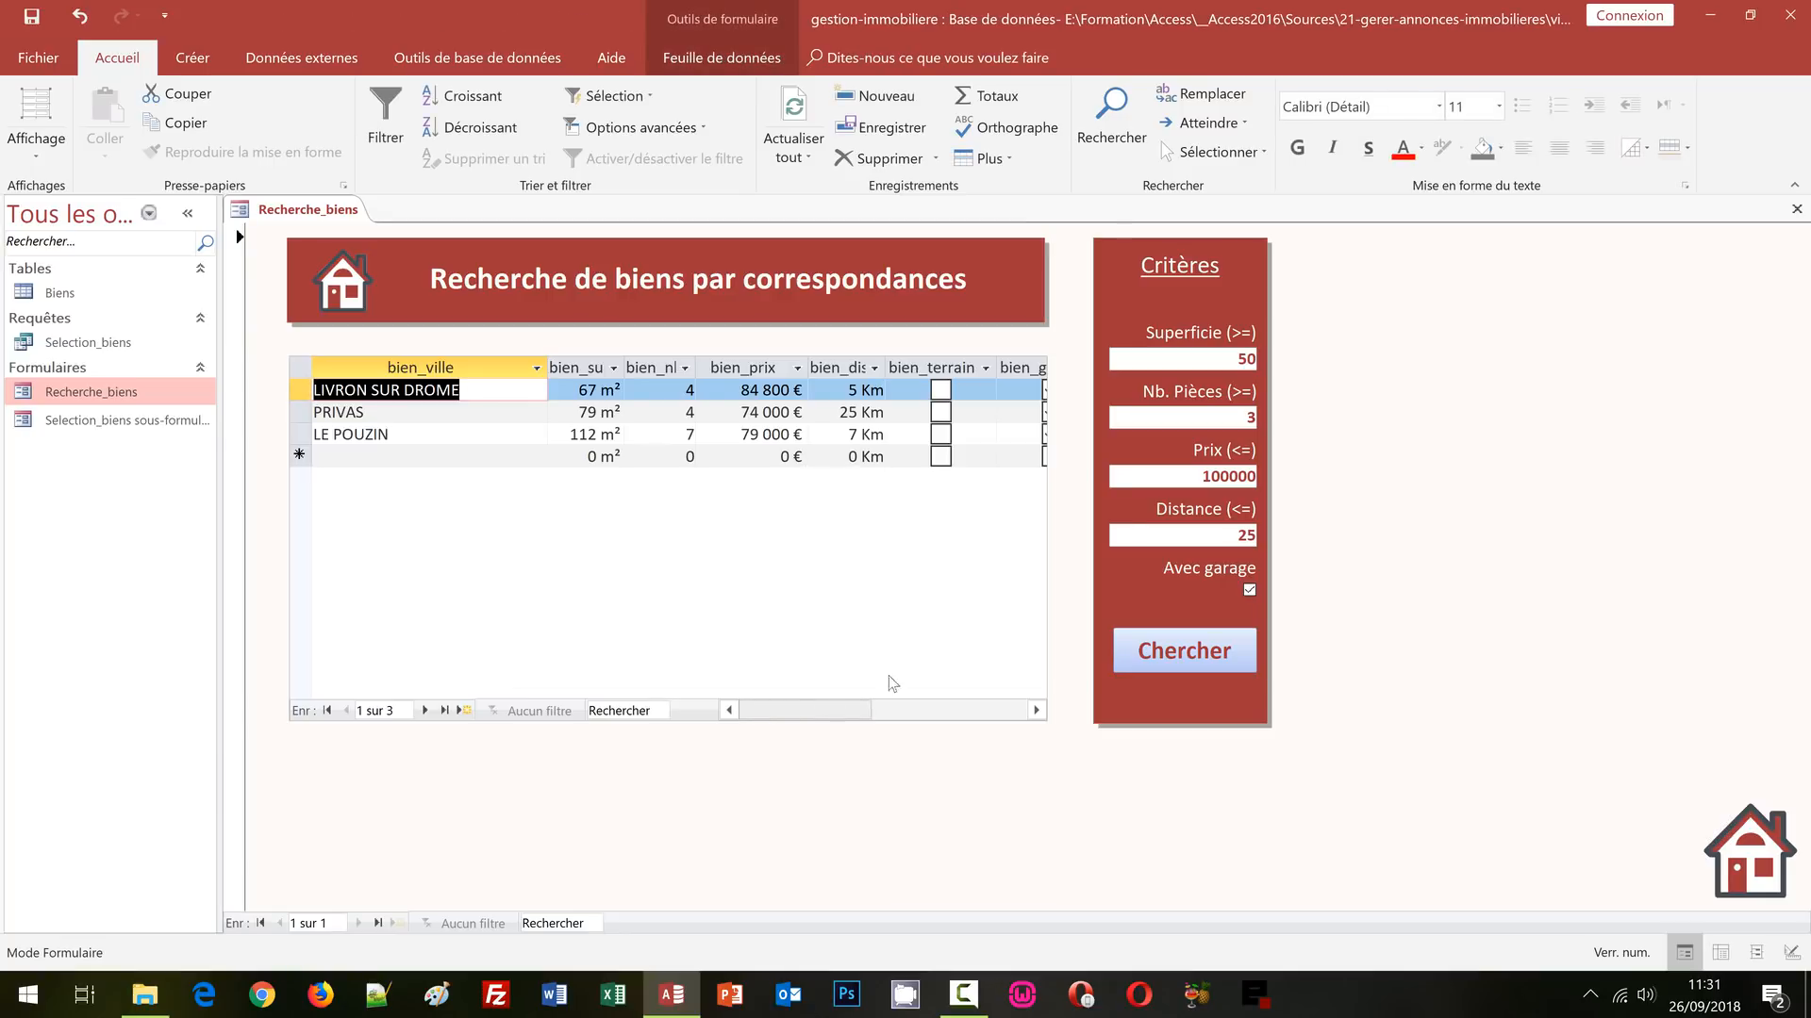
- Run the search with the Prix criterion set to 130000 and the Distance criterion set to 50
drag(1199, 476, 1287, 476)
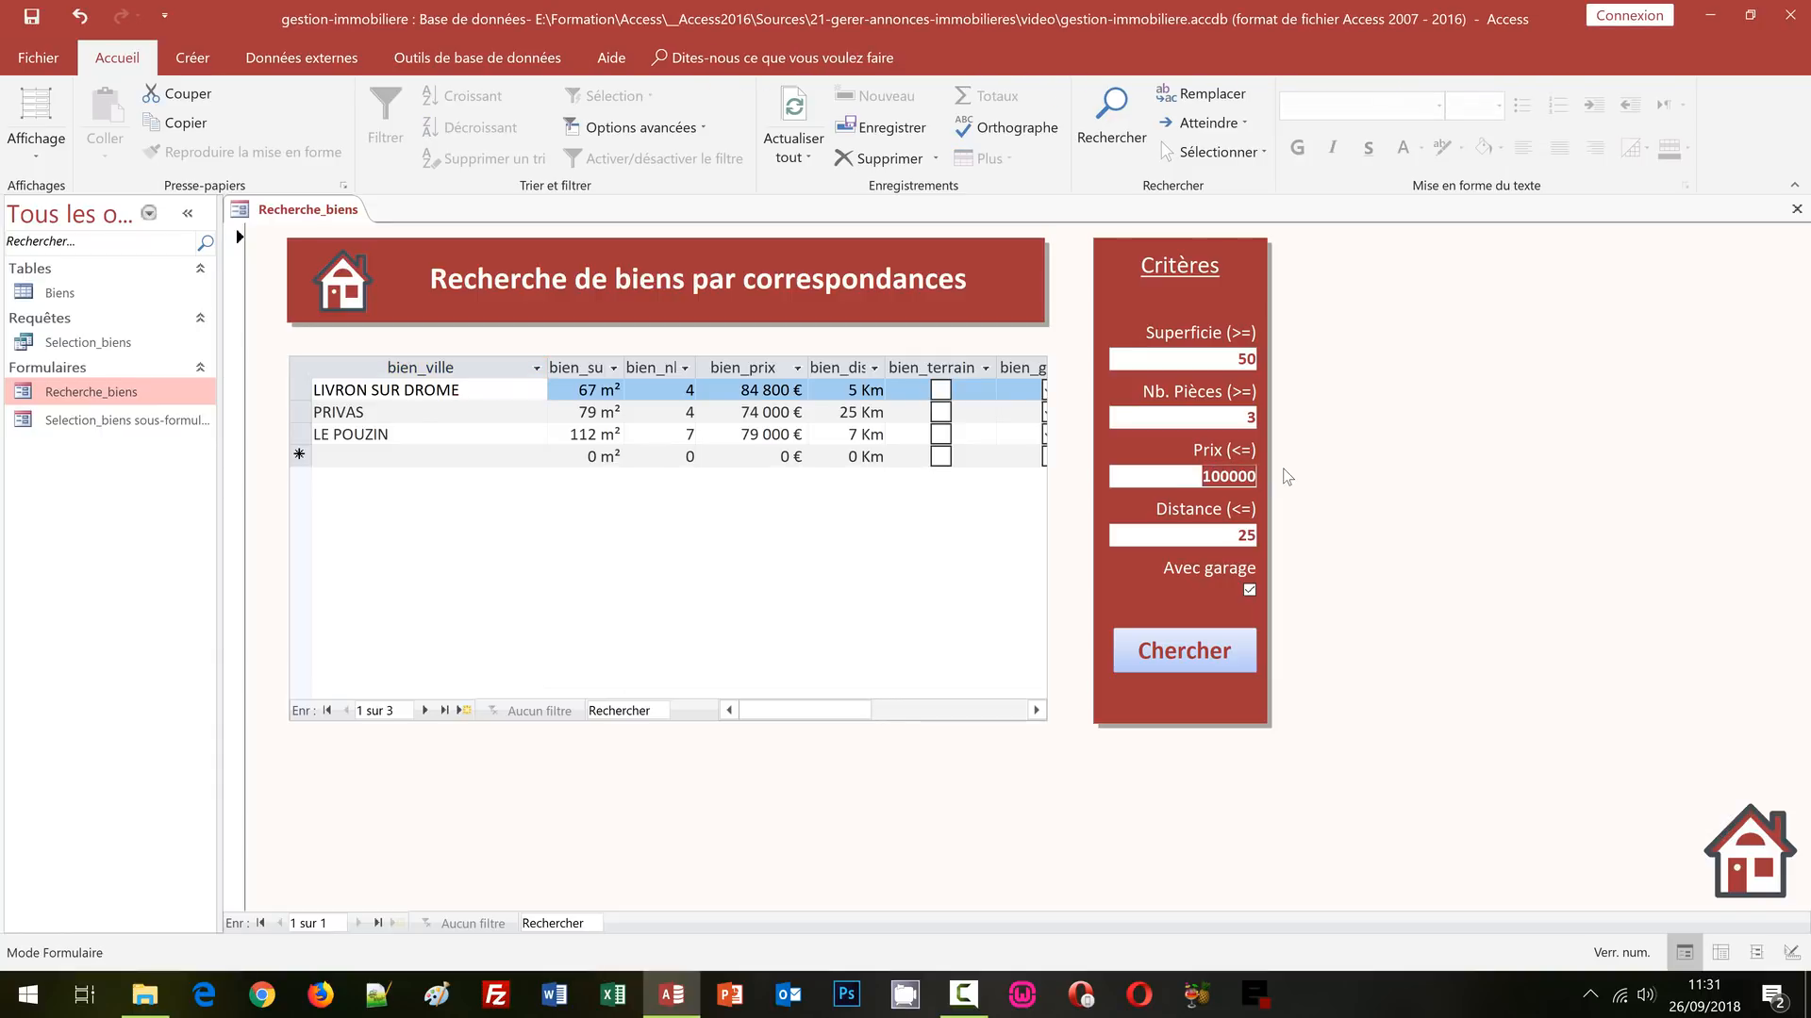
text(1300)
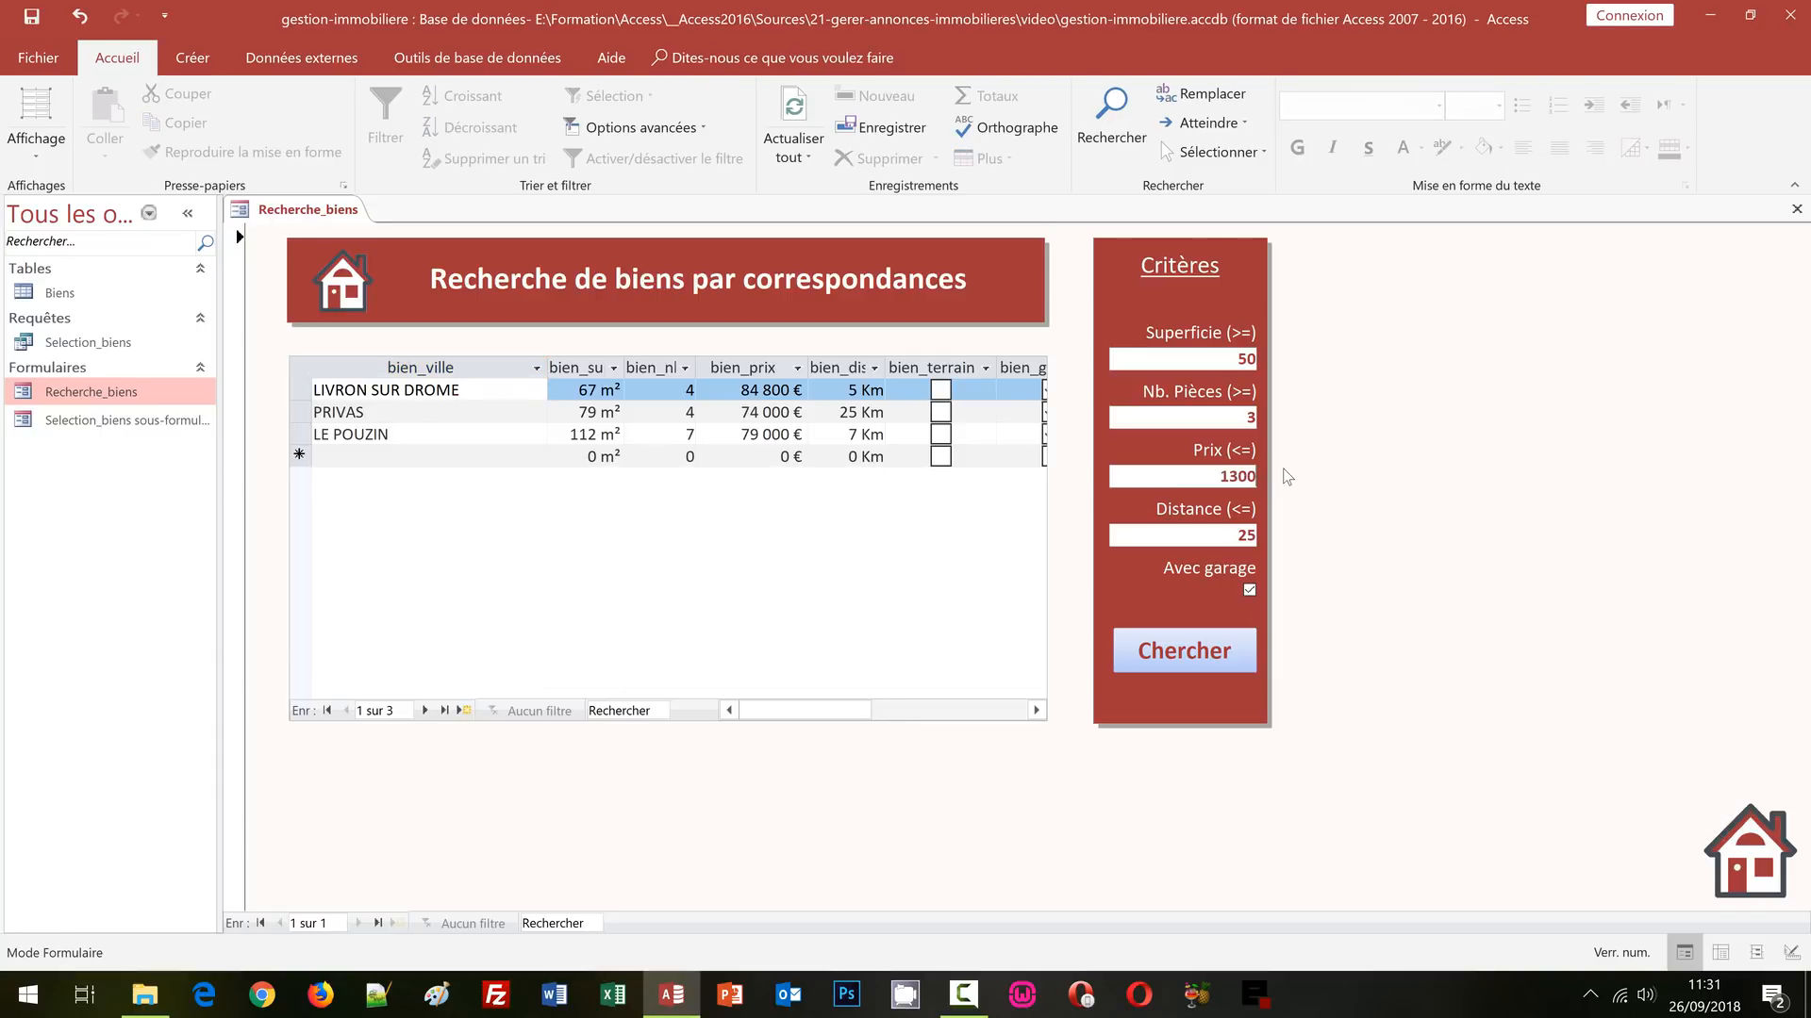
text(00)
drag(1233, 537, 1256, 536)
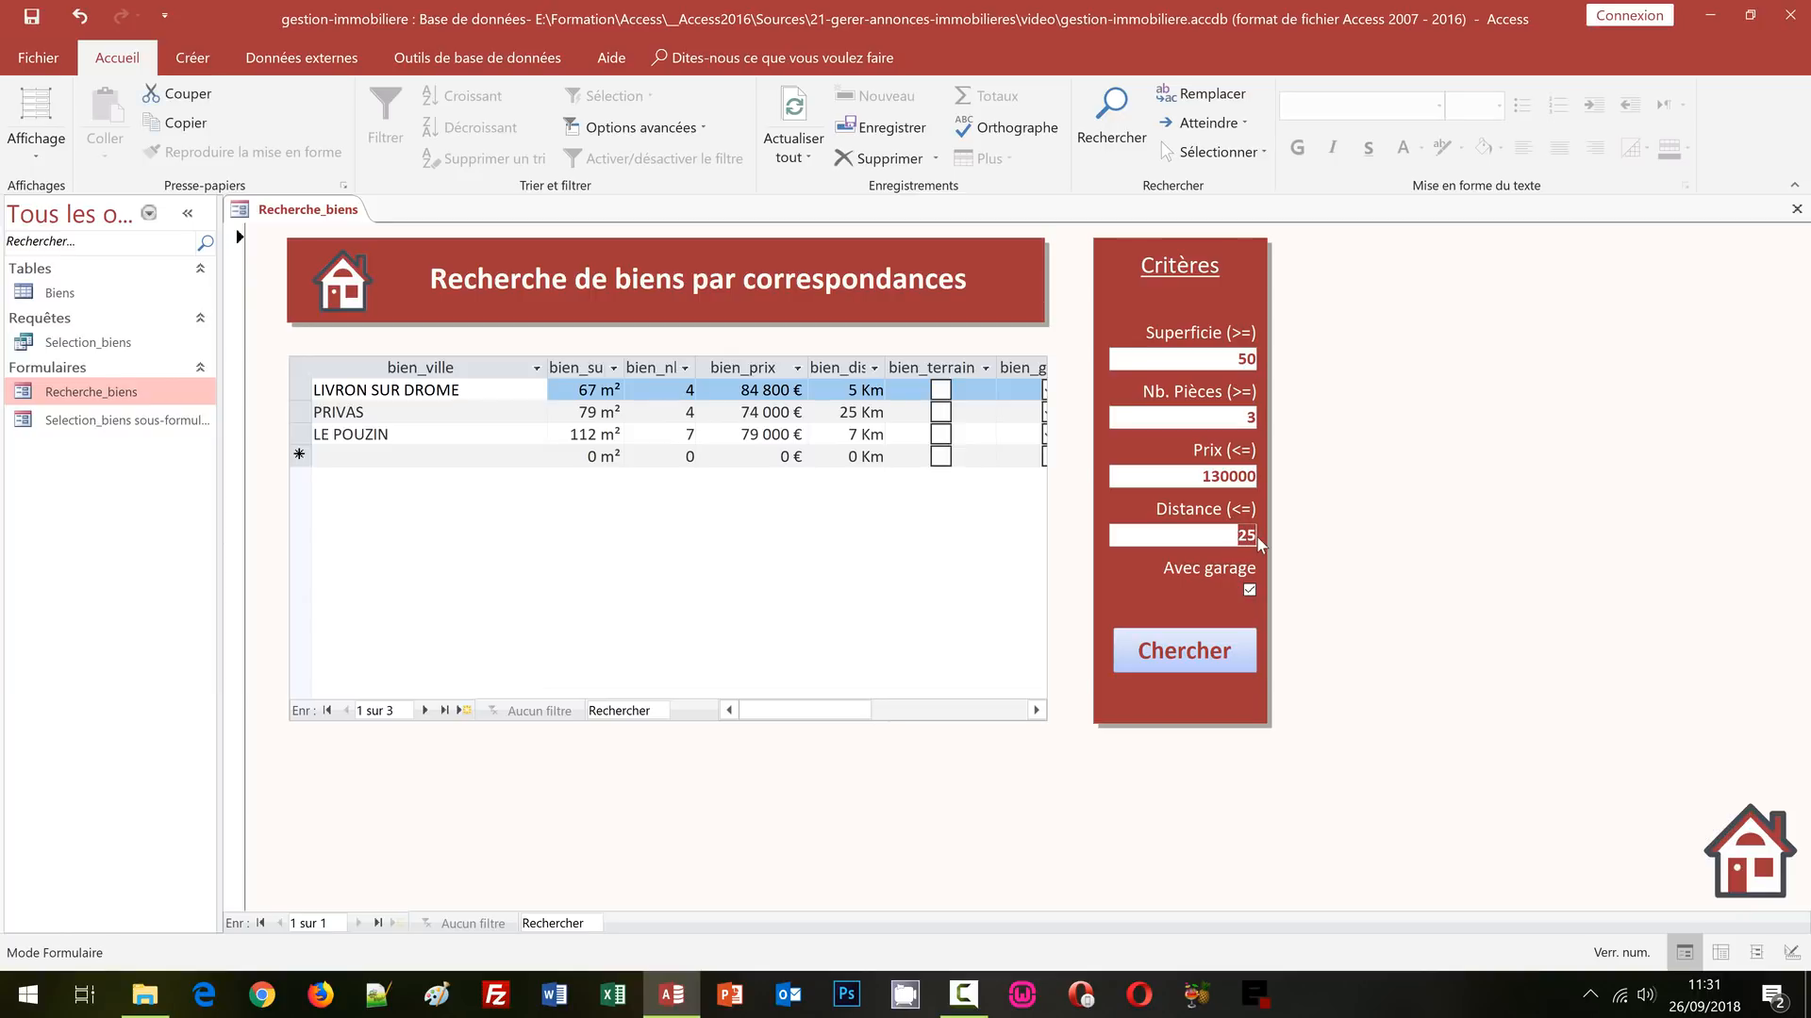
text(50)
click(1166, 650)
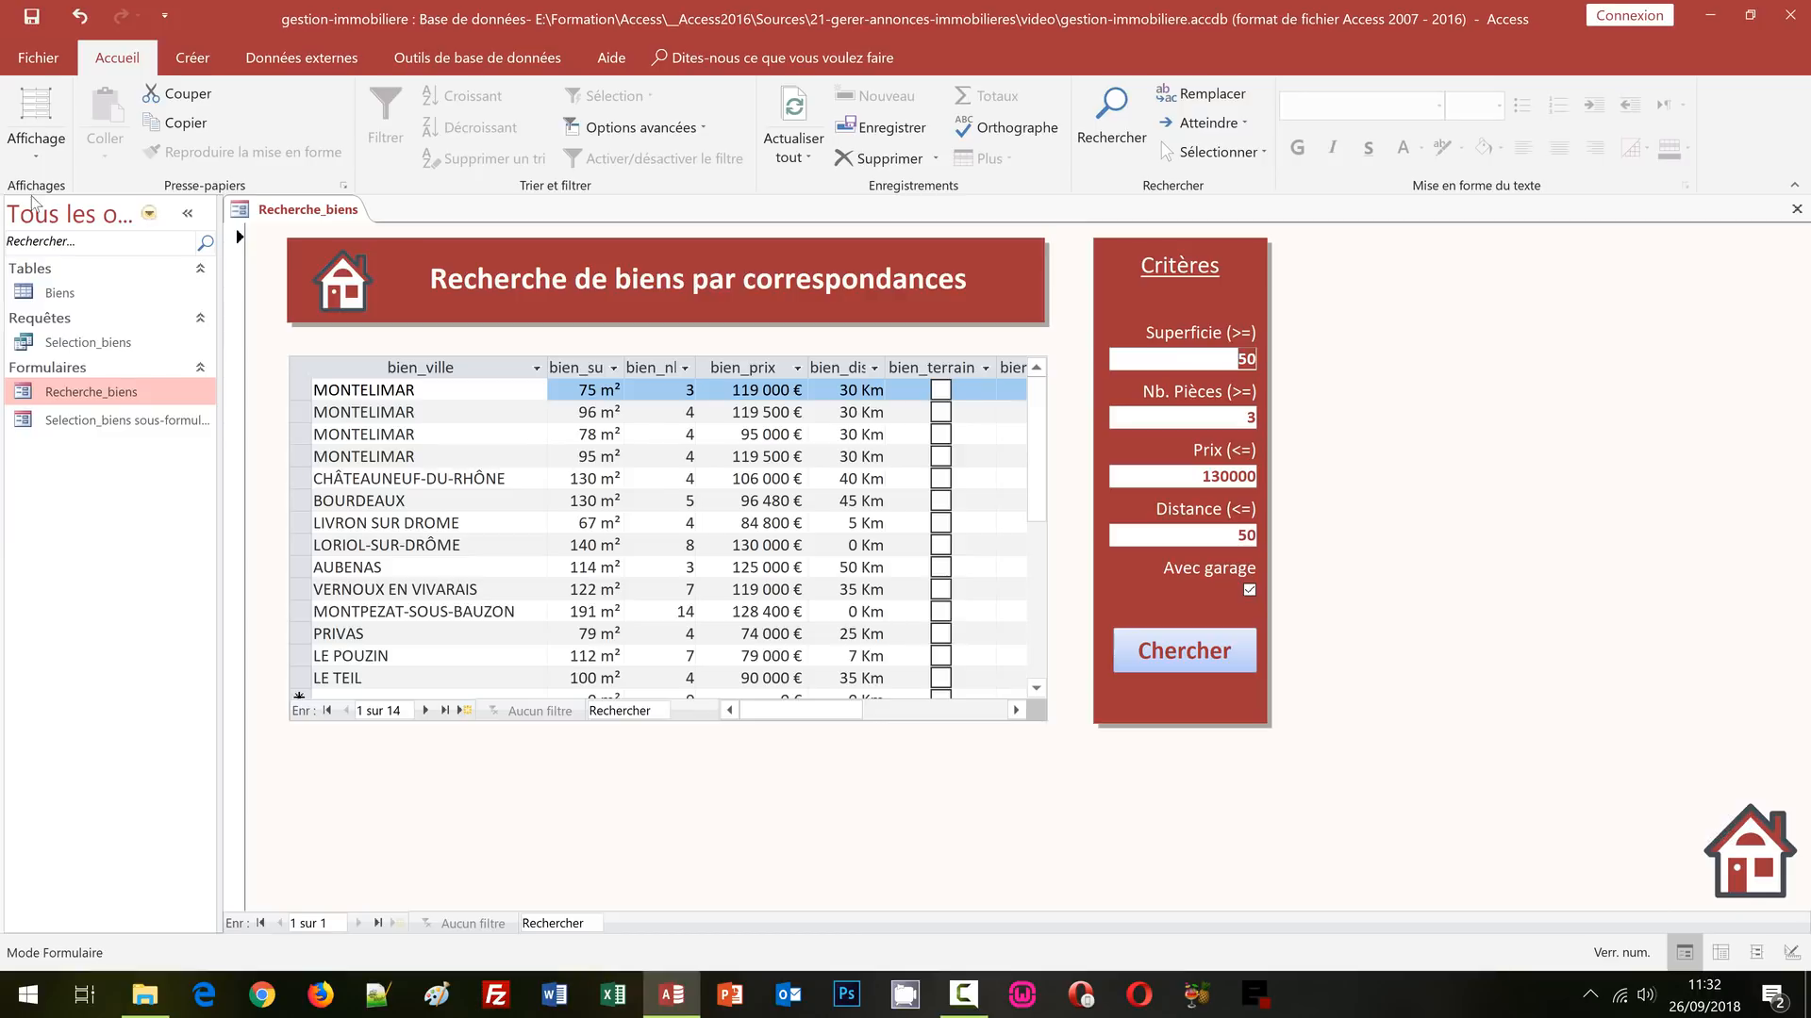
- In the form's design view, create a macro with the AfficherTousEnreg action for the Superficie box's Après MAJ event
click(32, 161)
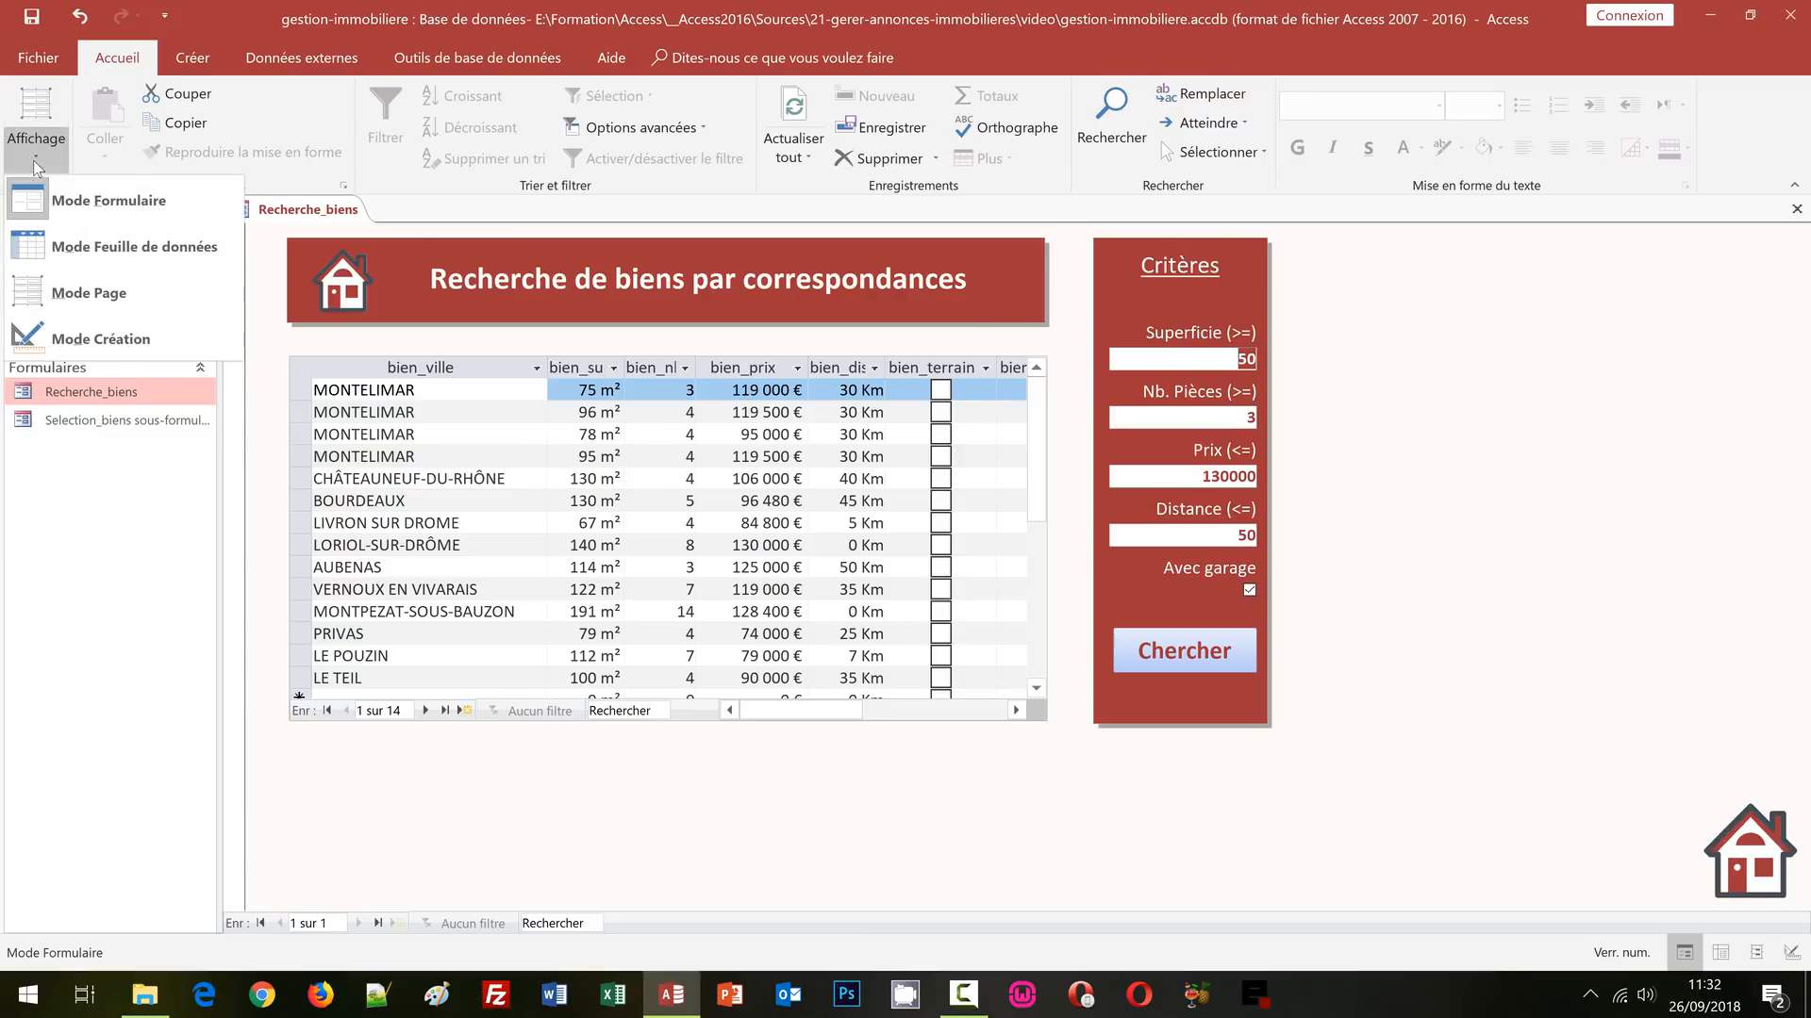
click(92, 340)
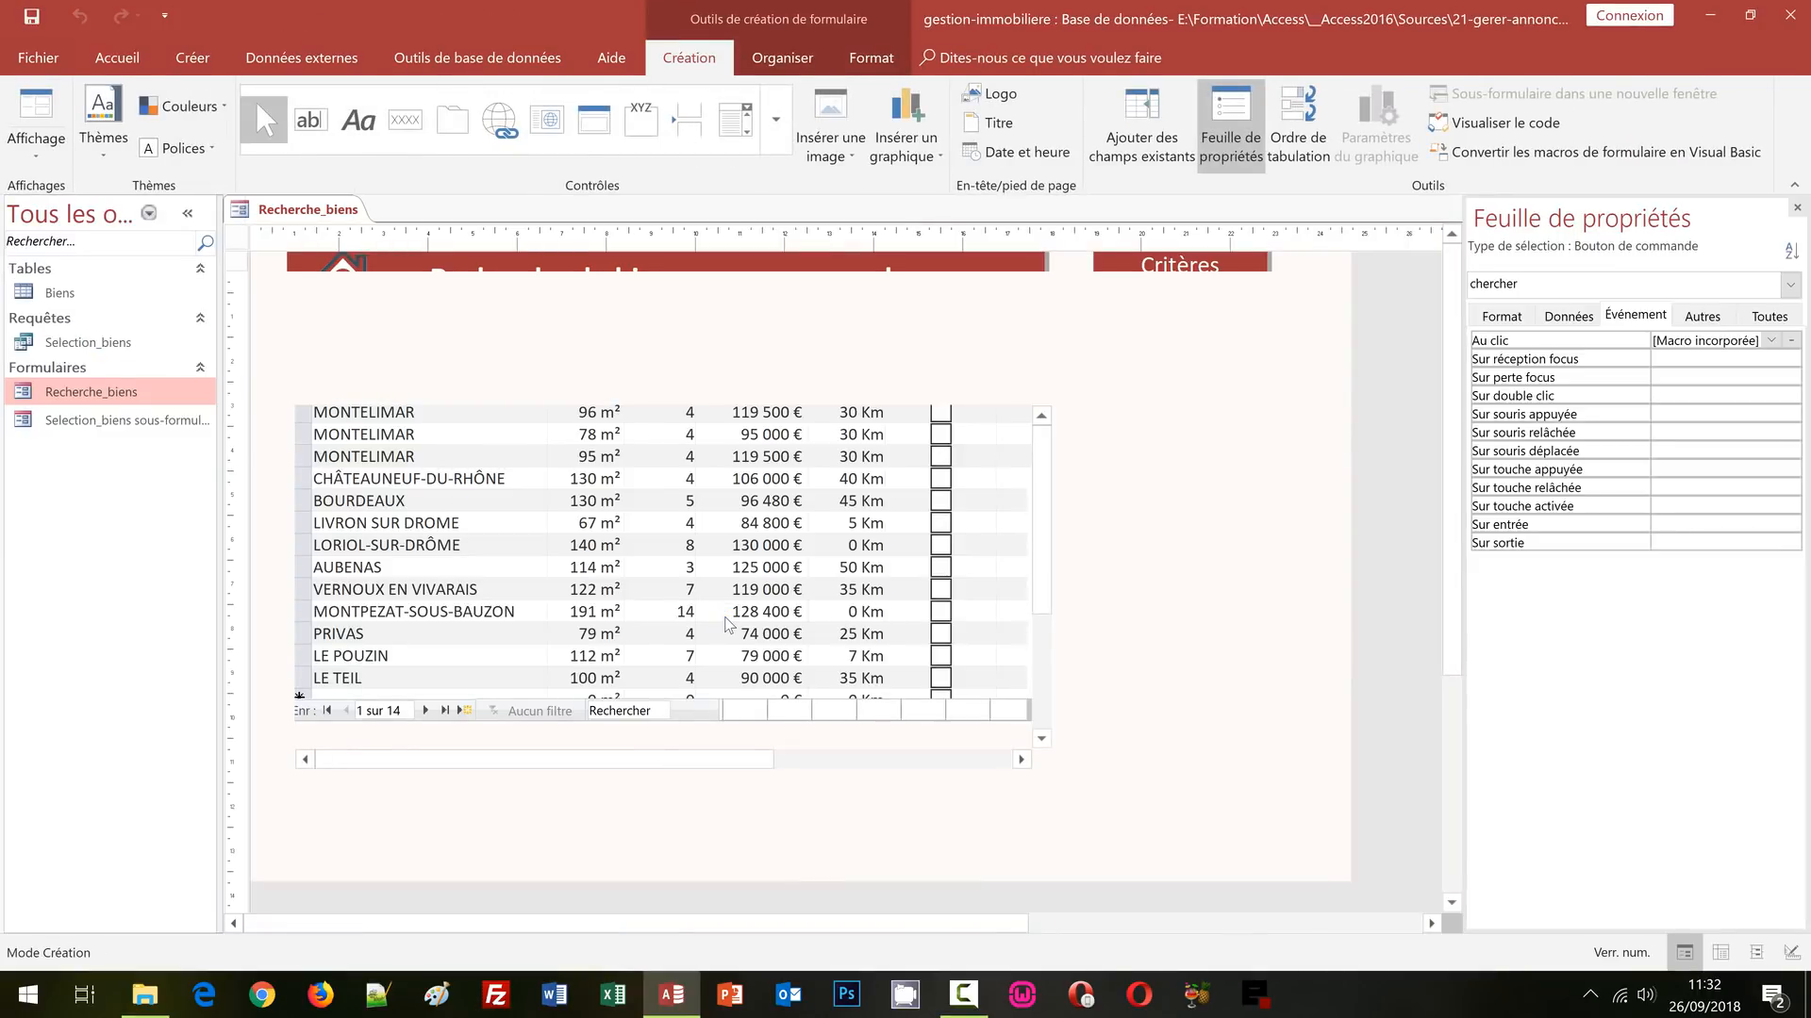
click(1204, 406)
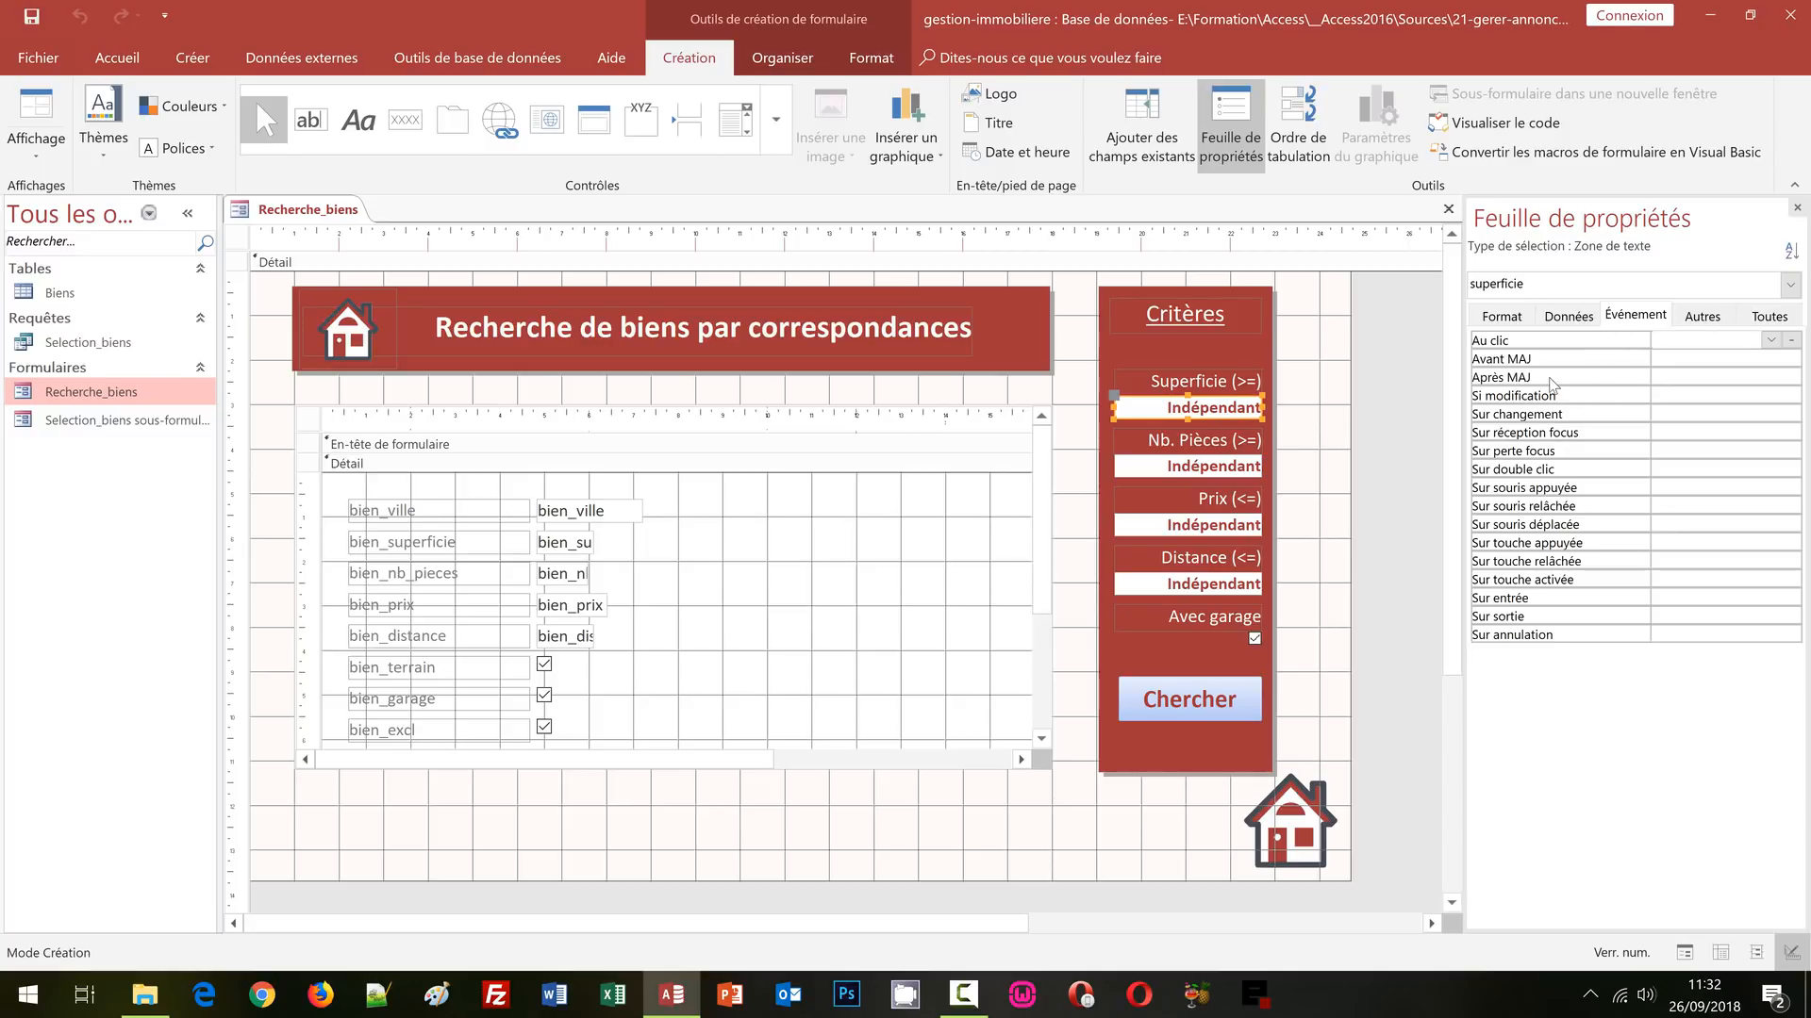
click(1561, 380)
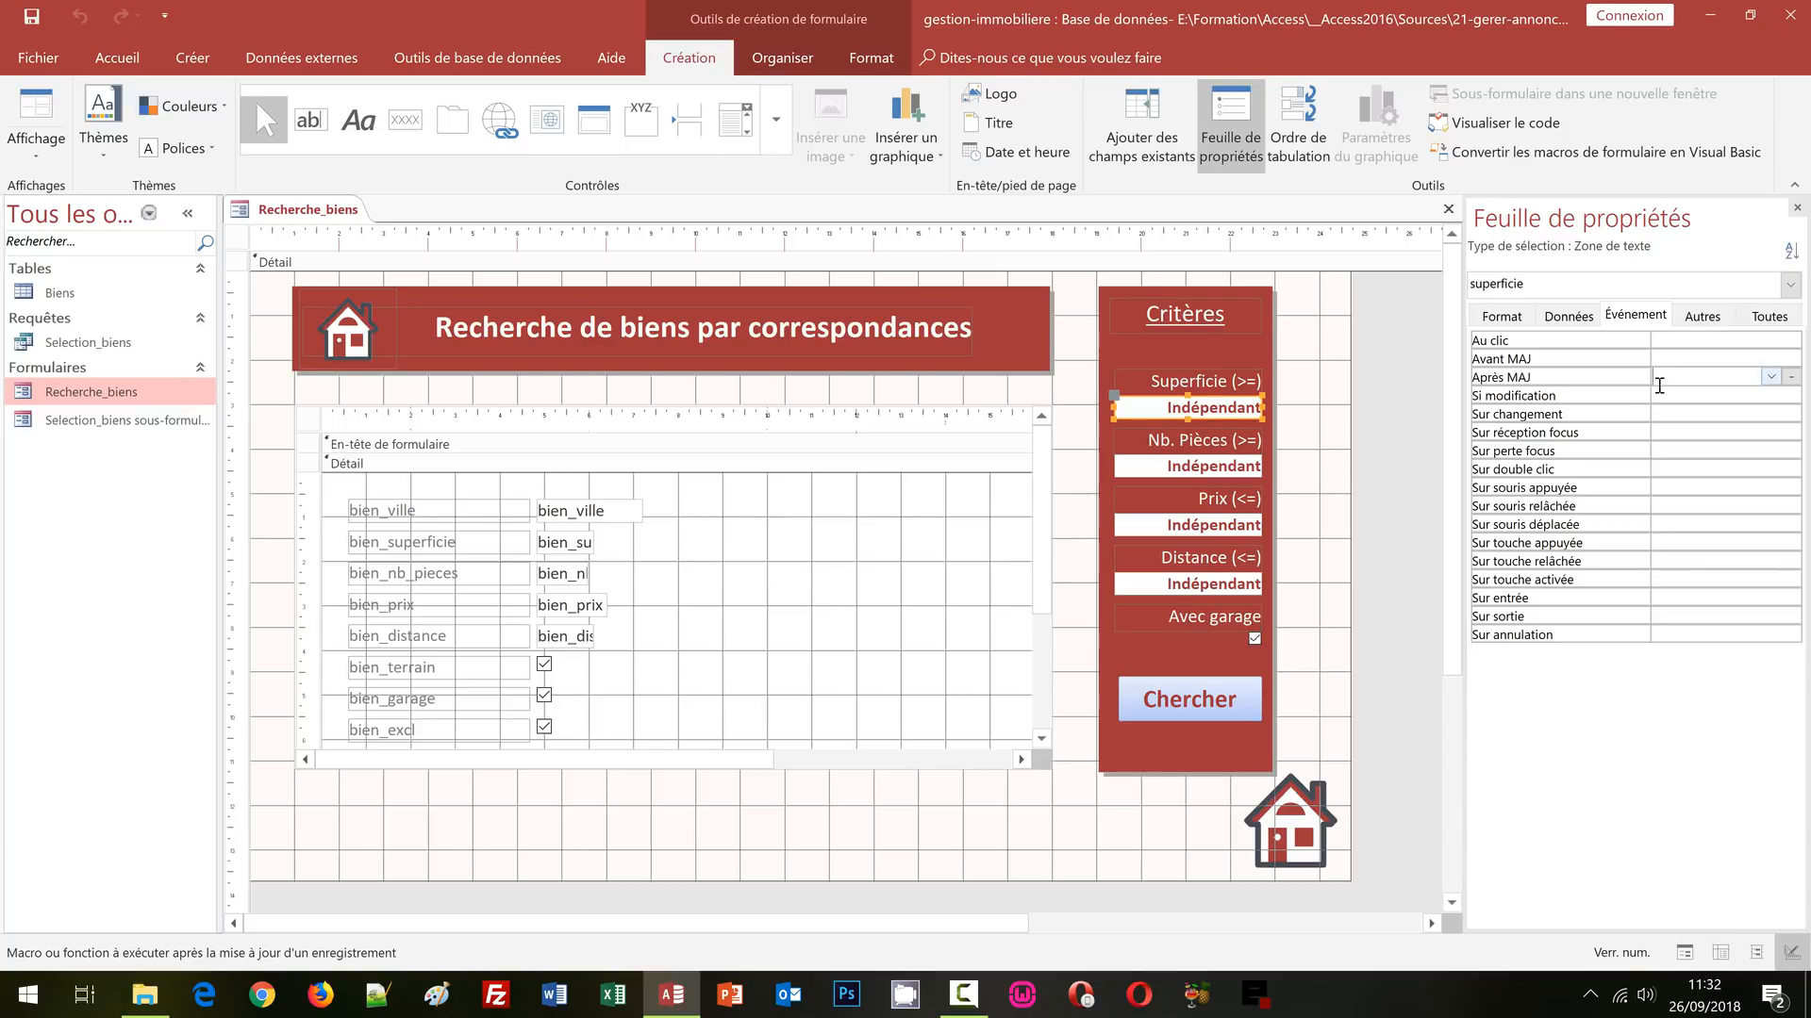
click(1792, 379)
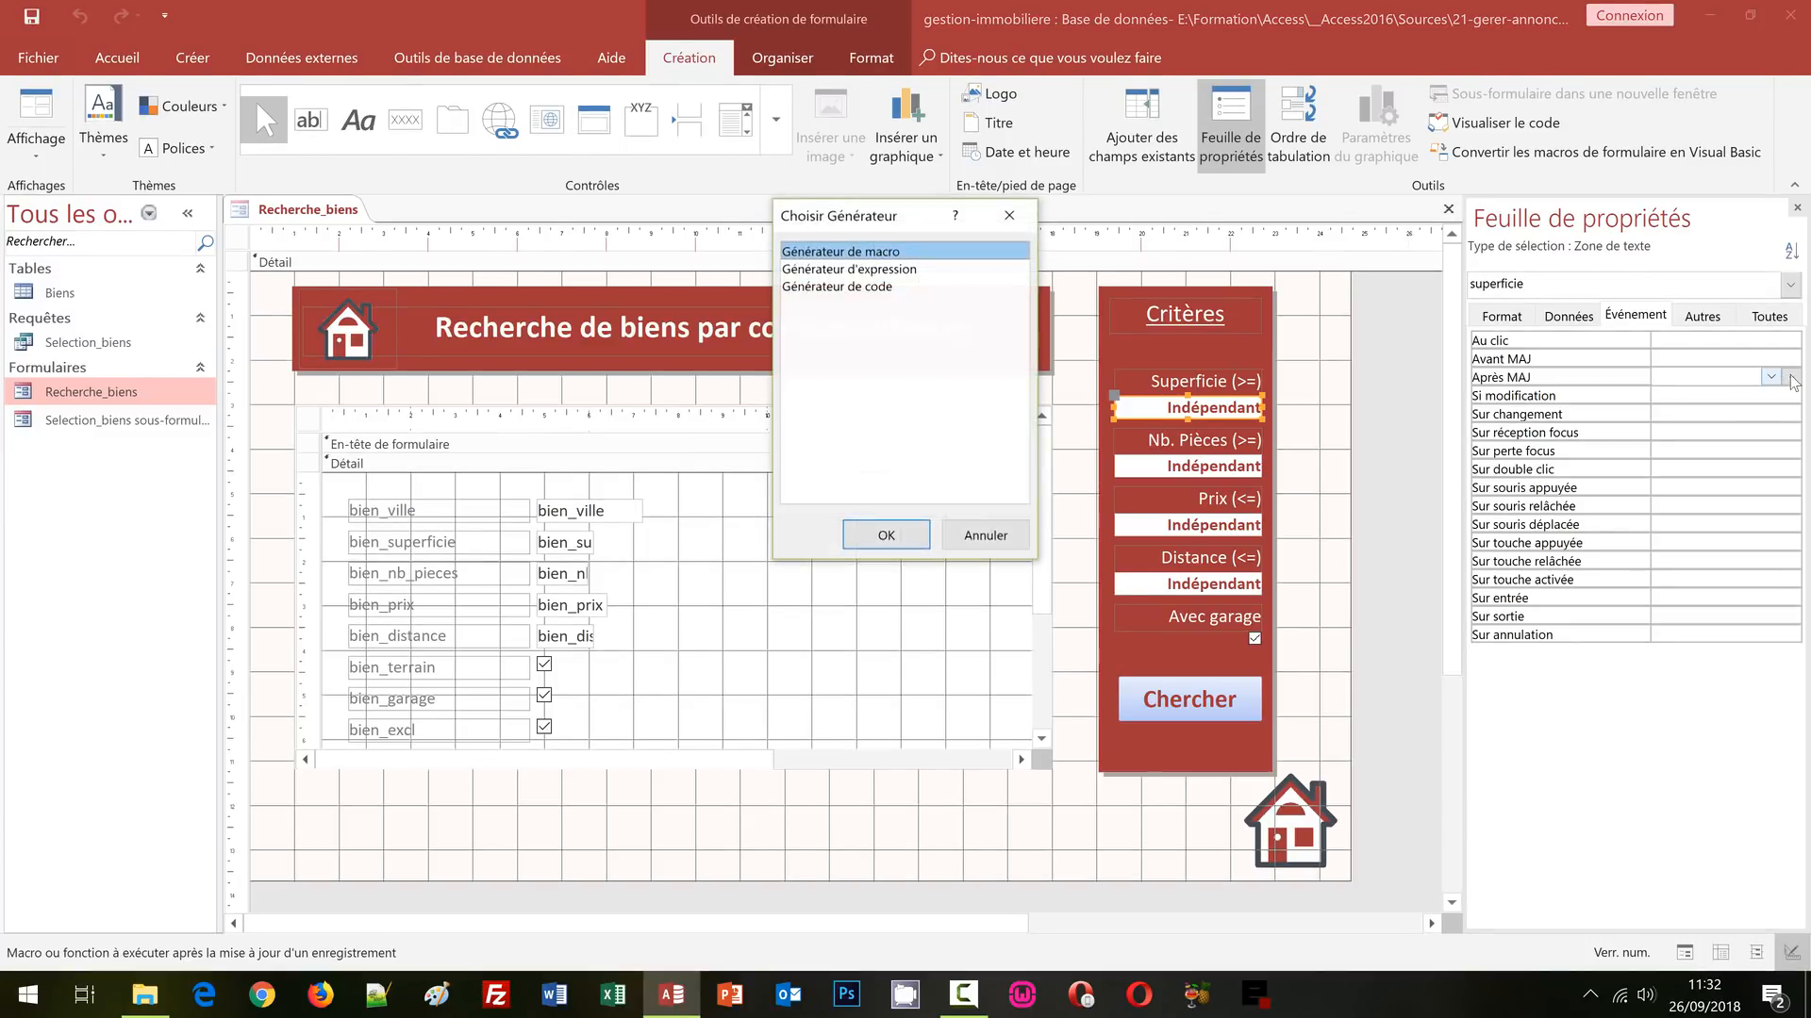
click(886, 535)
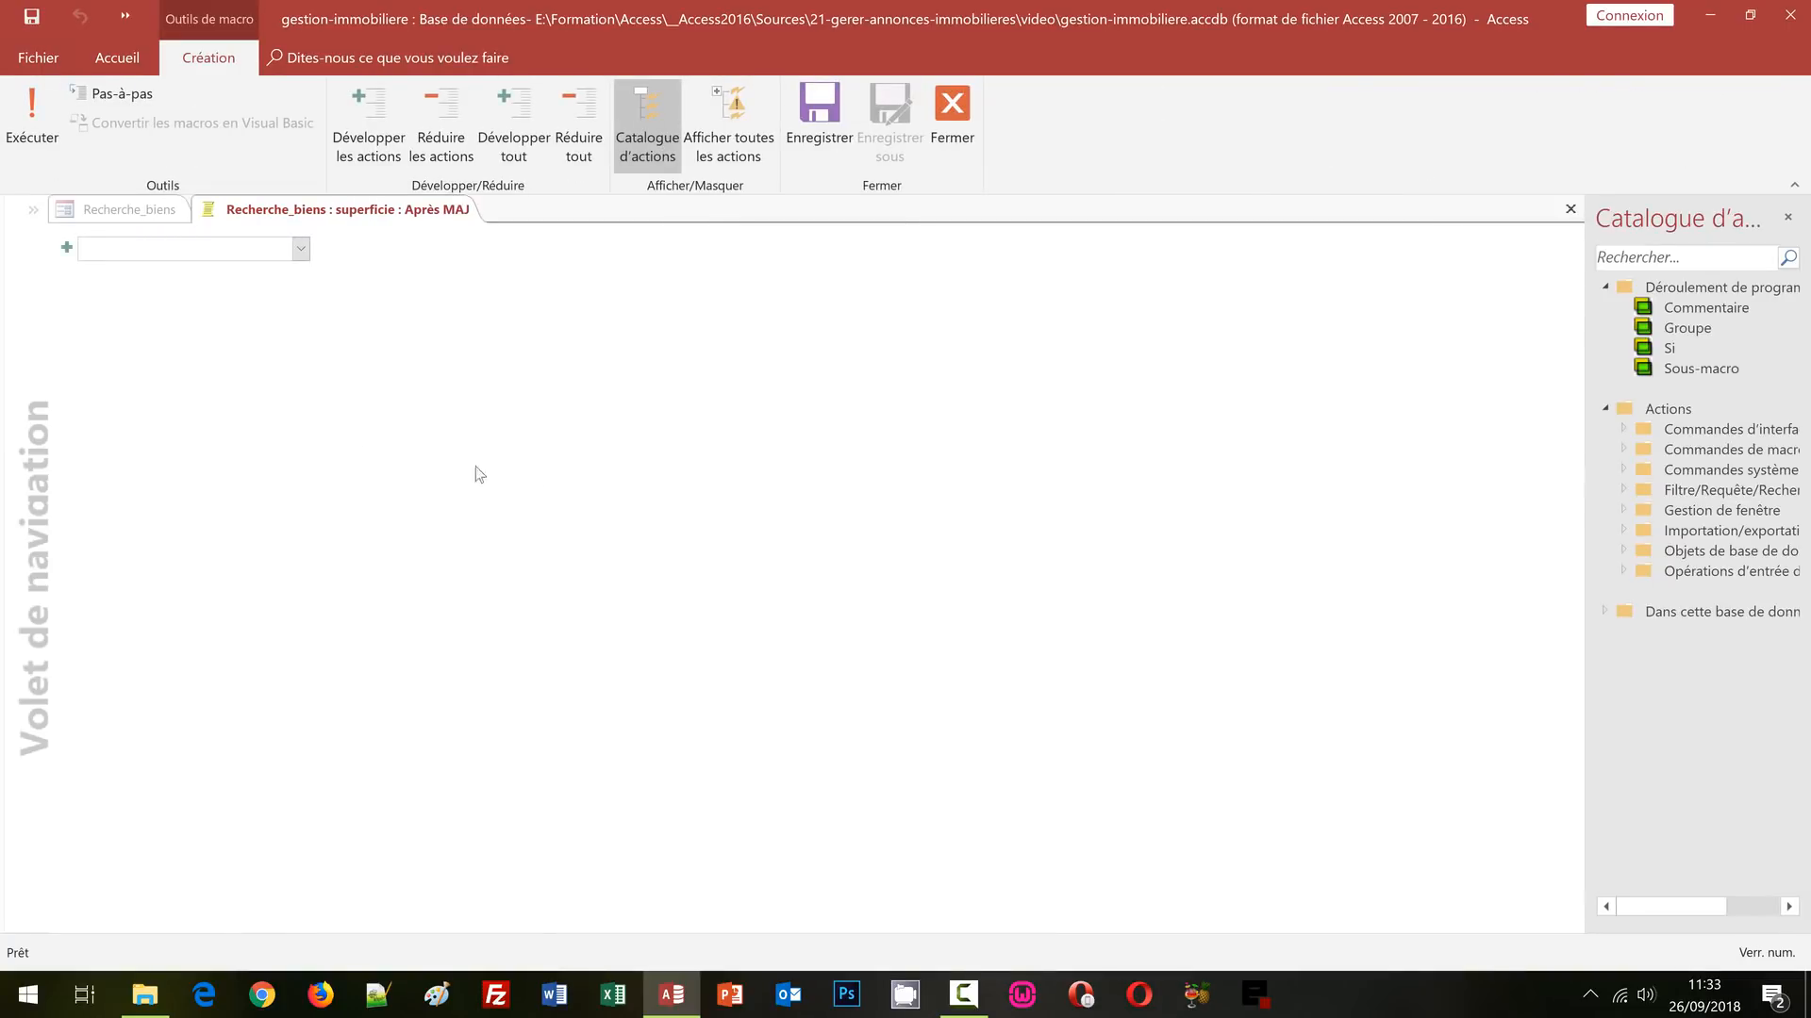
click(301, 249)
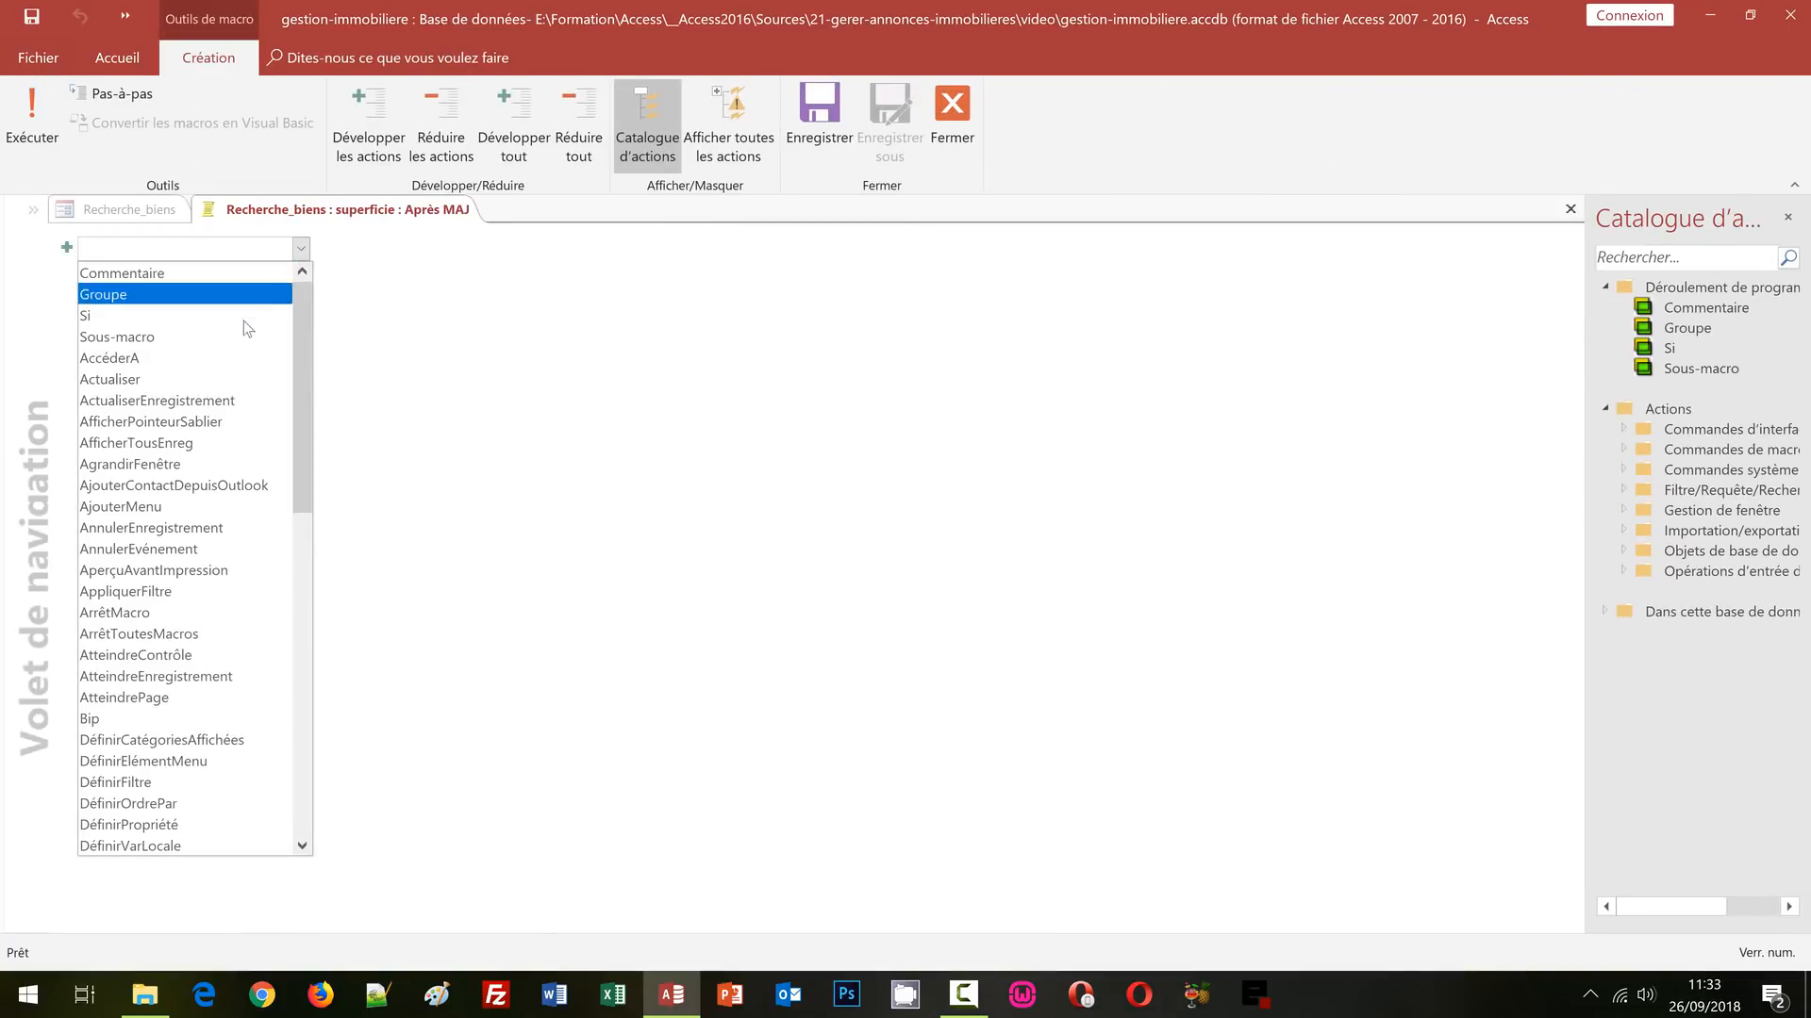
click(231, 443)
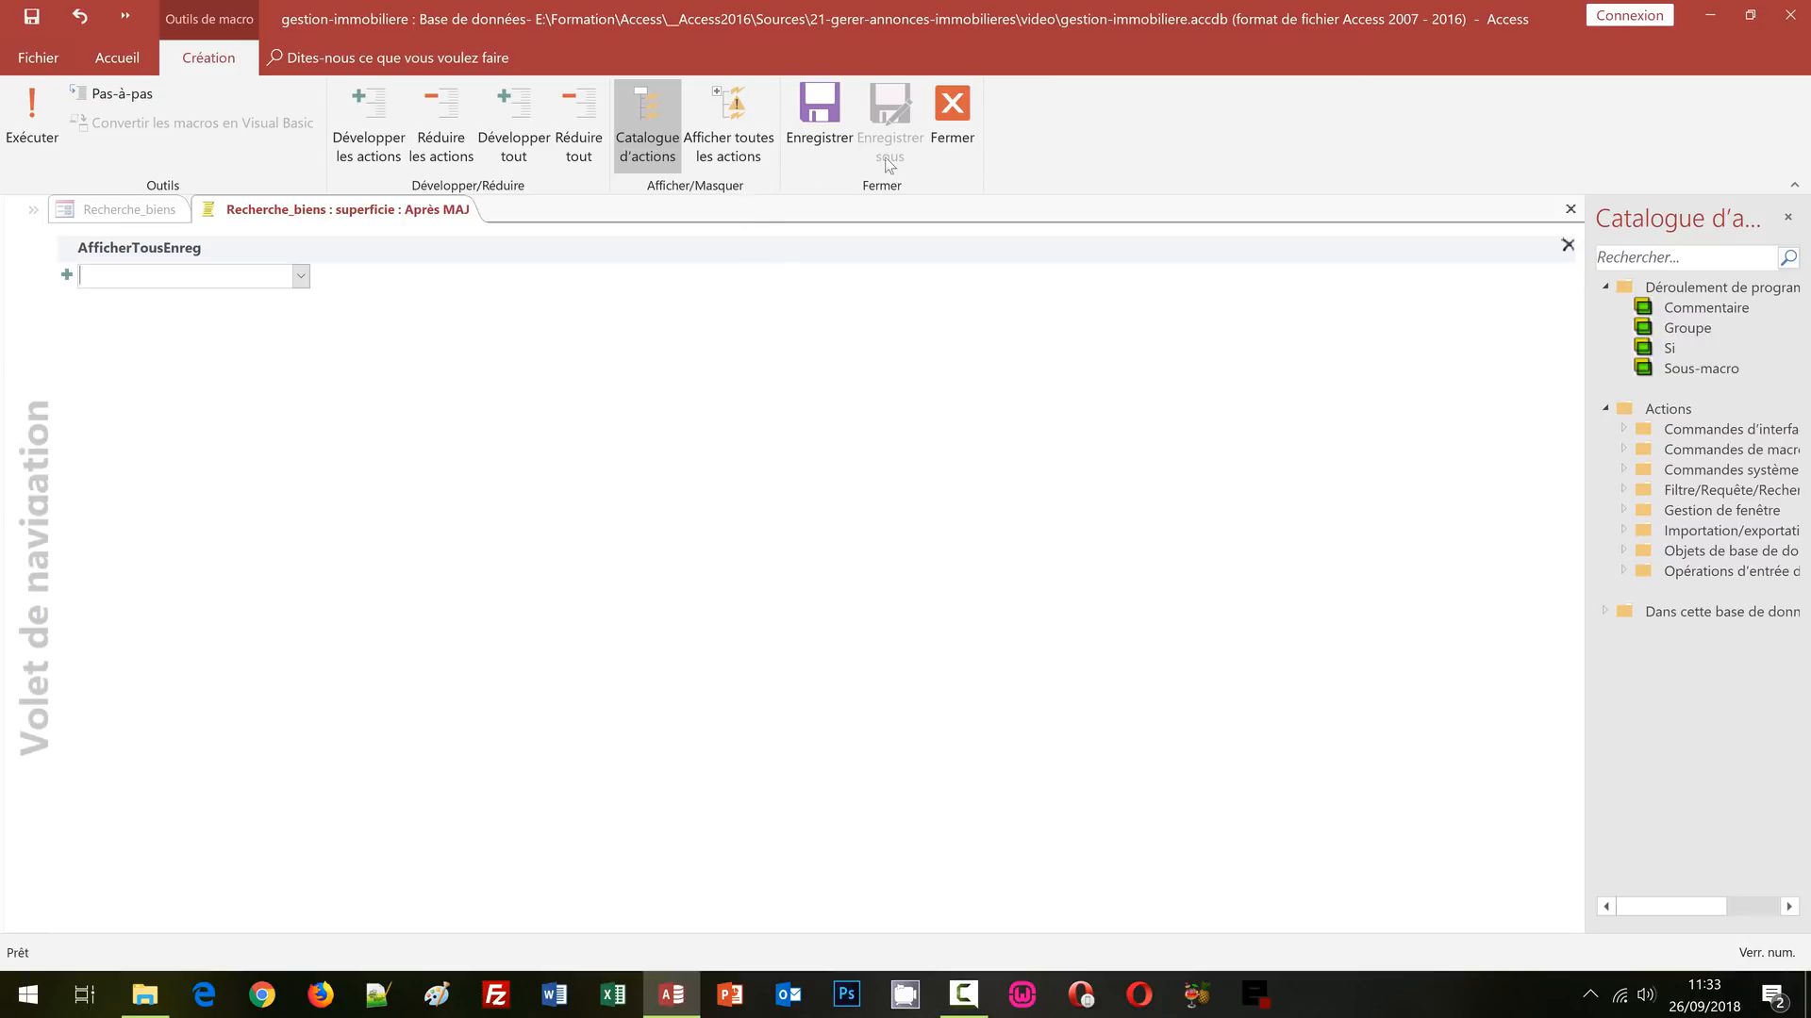
click(951, 105)
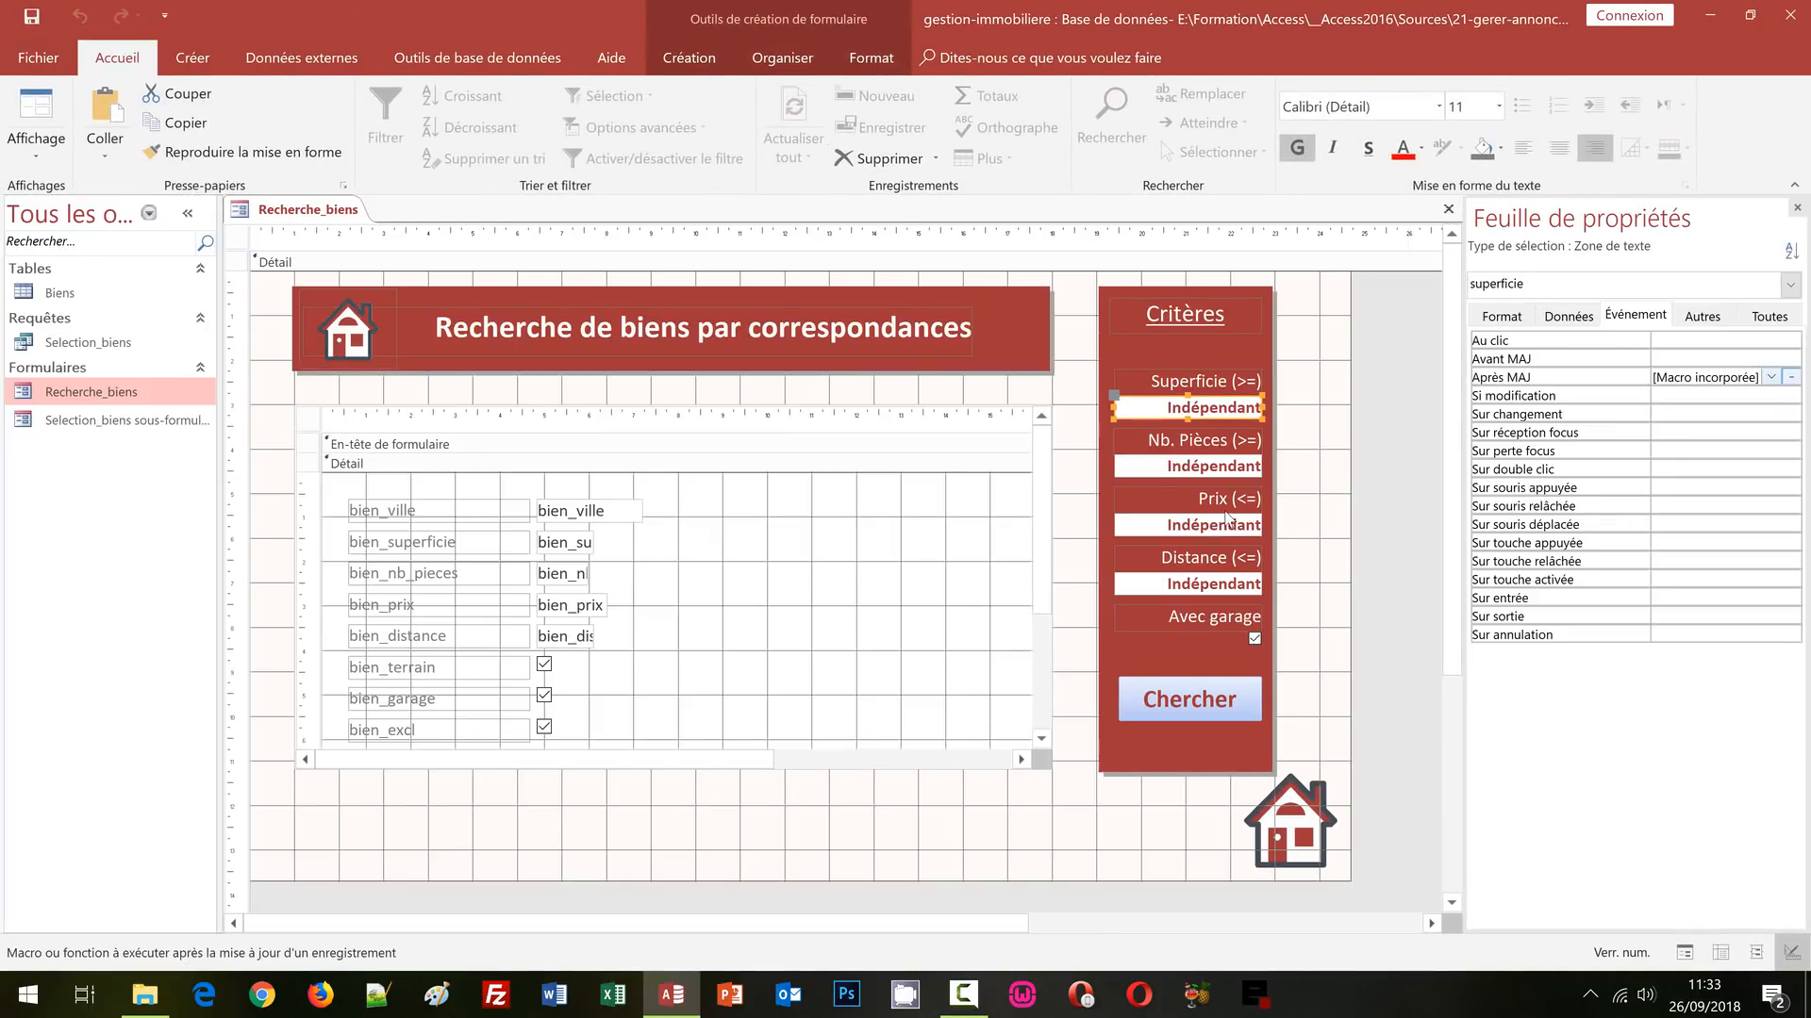
- Create a macro with the AfficherTousEnreg action for the Nb. Pièces box's Après MAJ event
click(1790, 379)
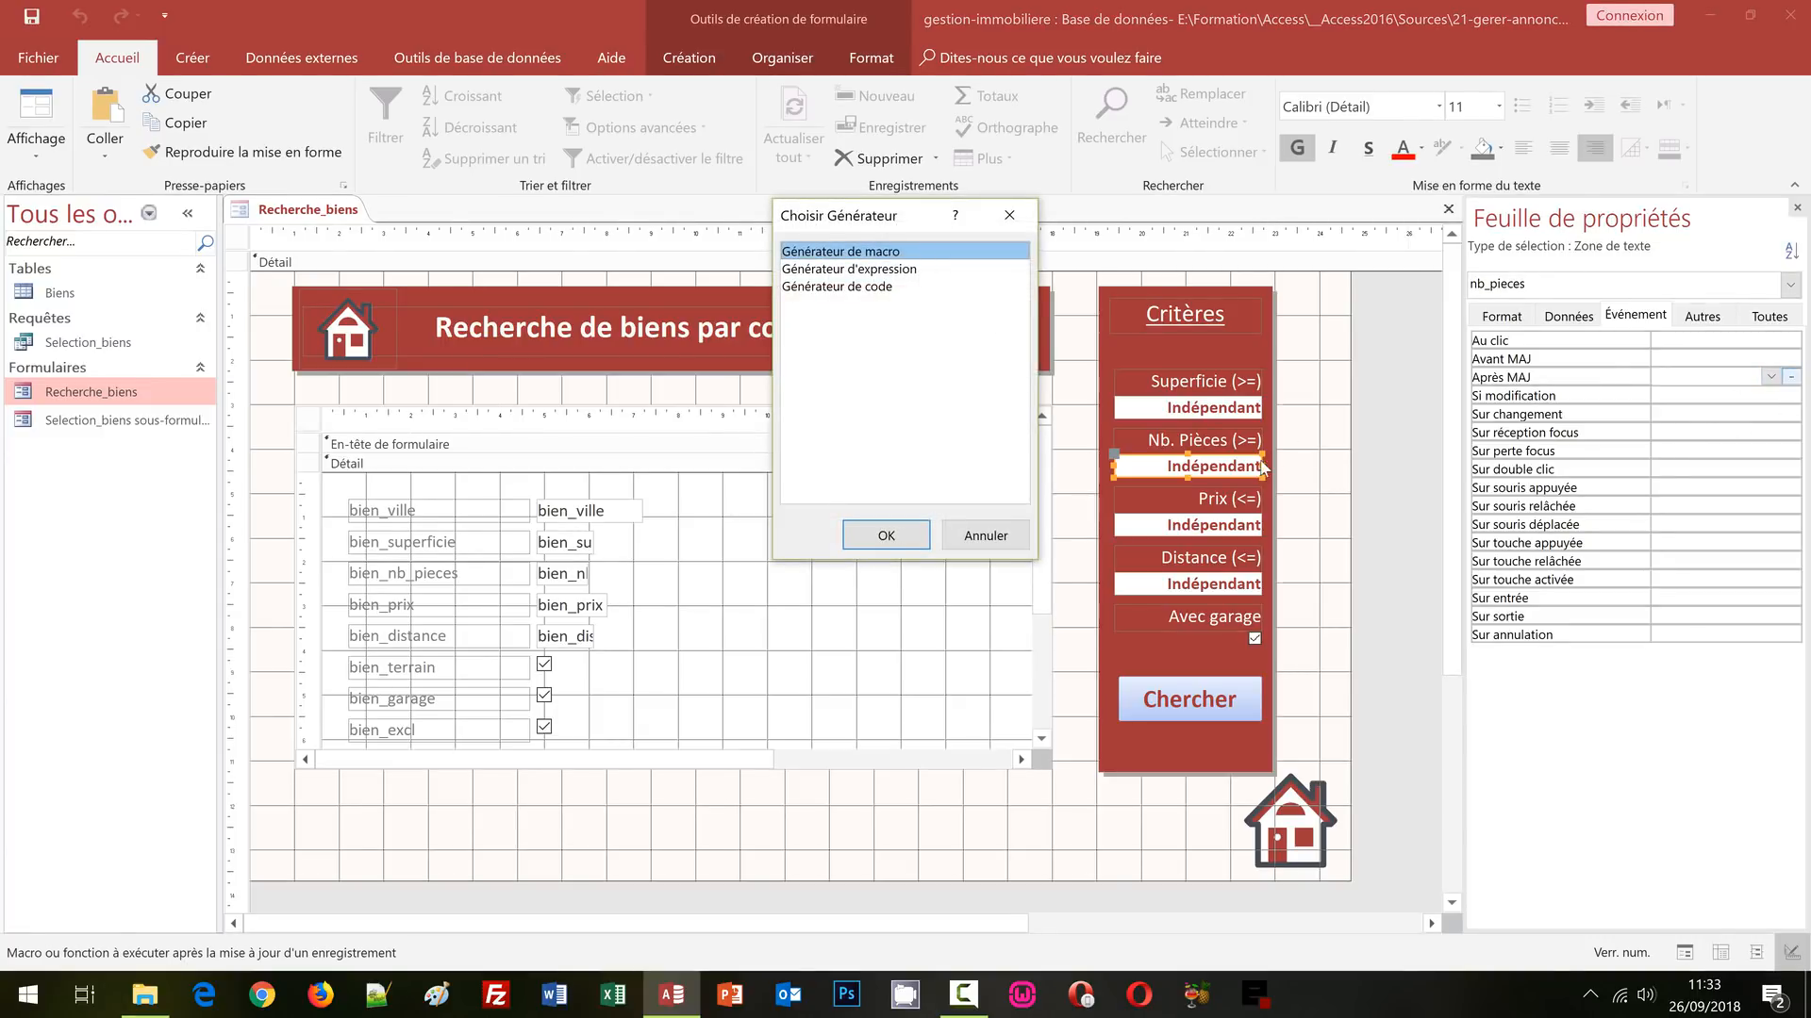
click(862, 531)
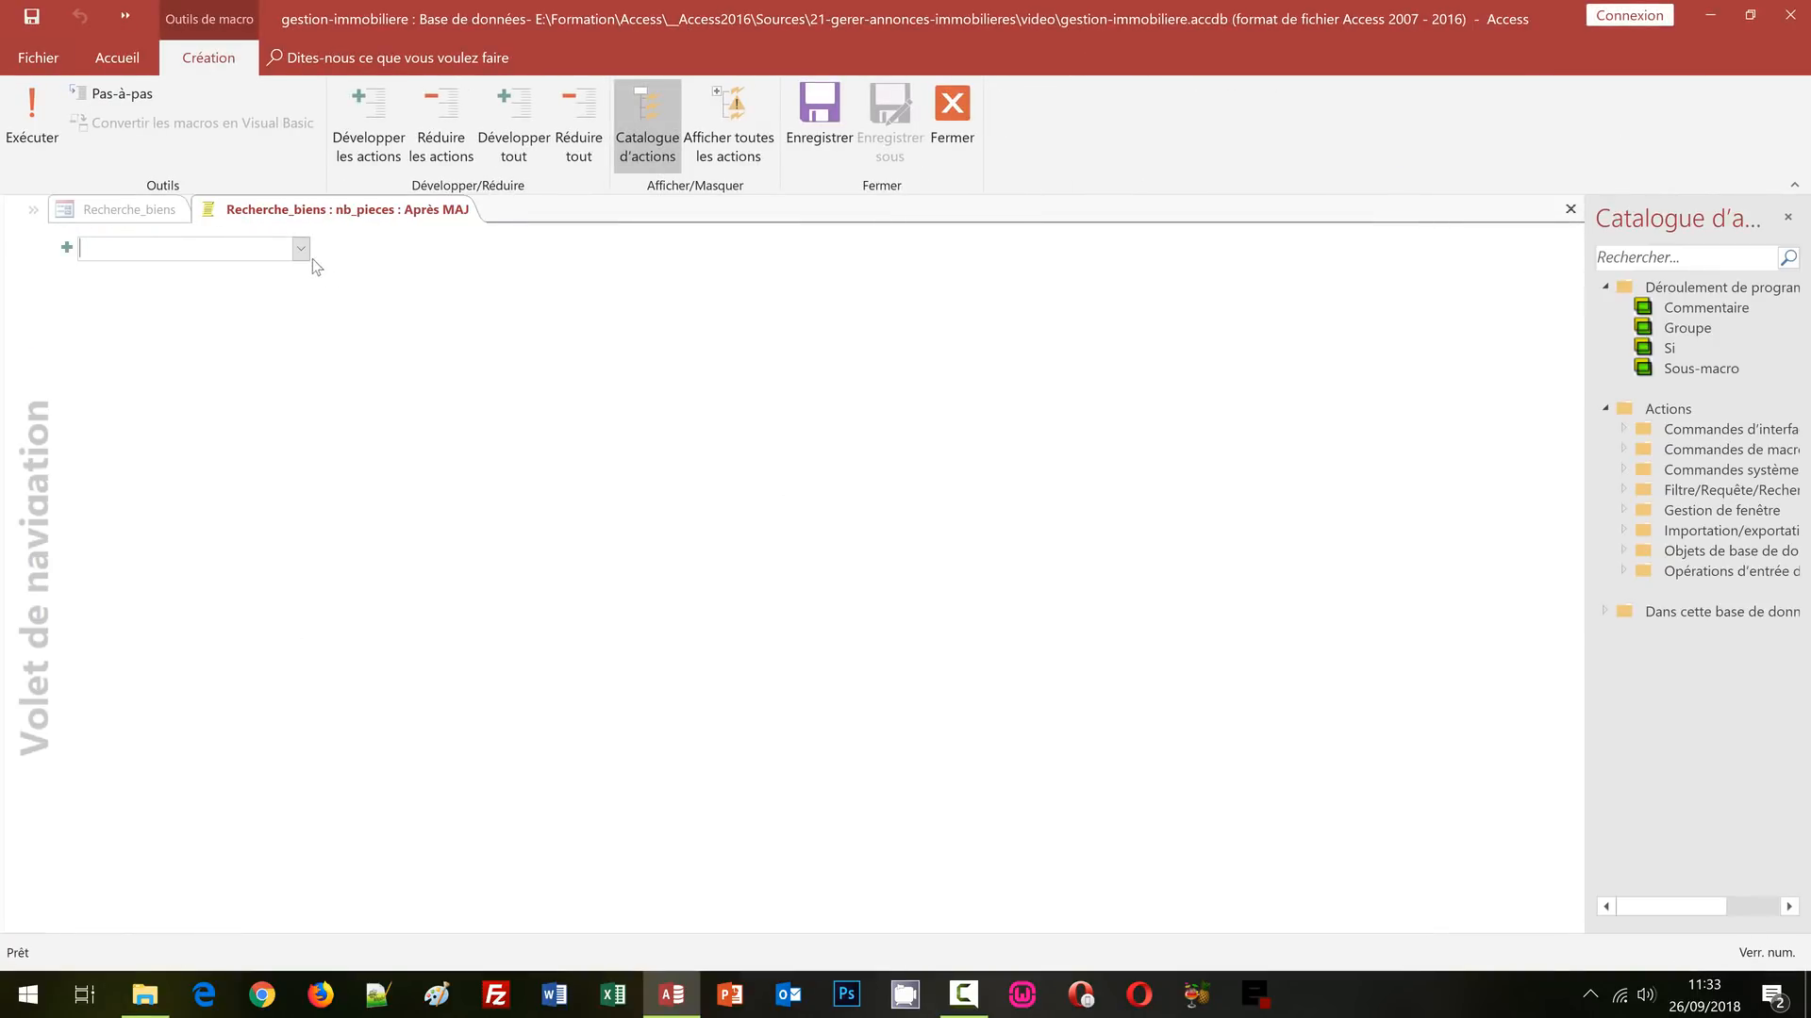
click(297, 255)
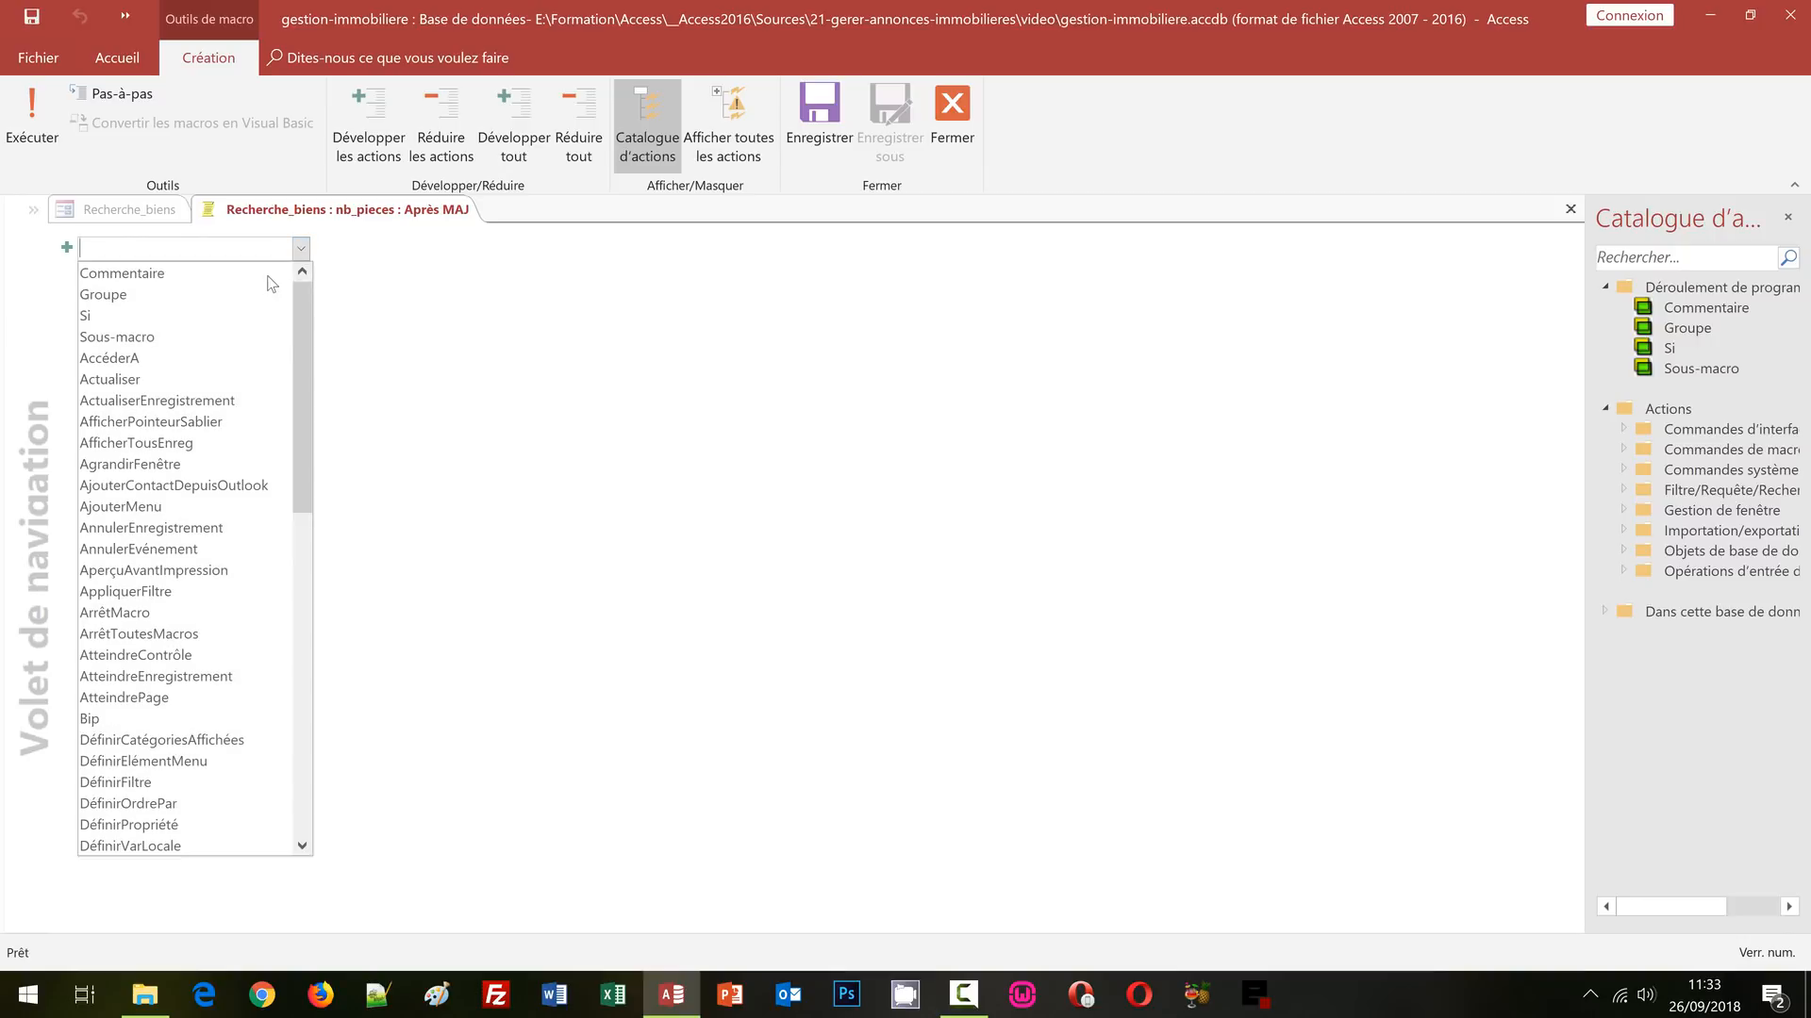
click(190, 444)
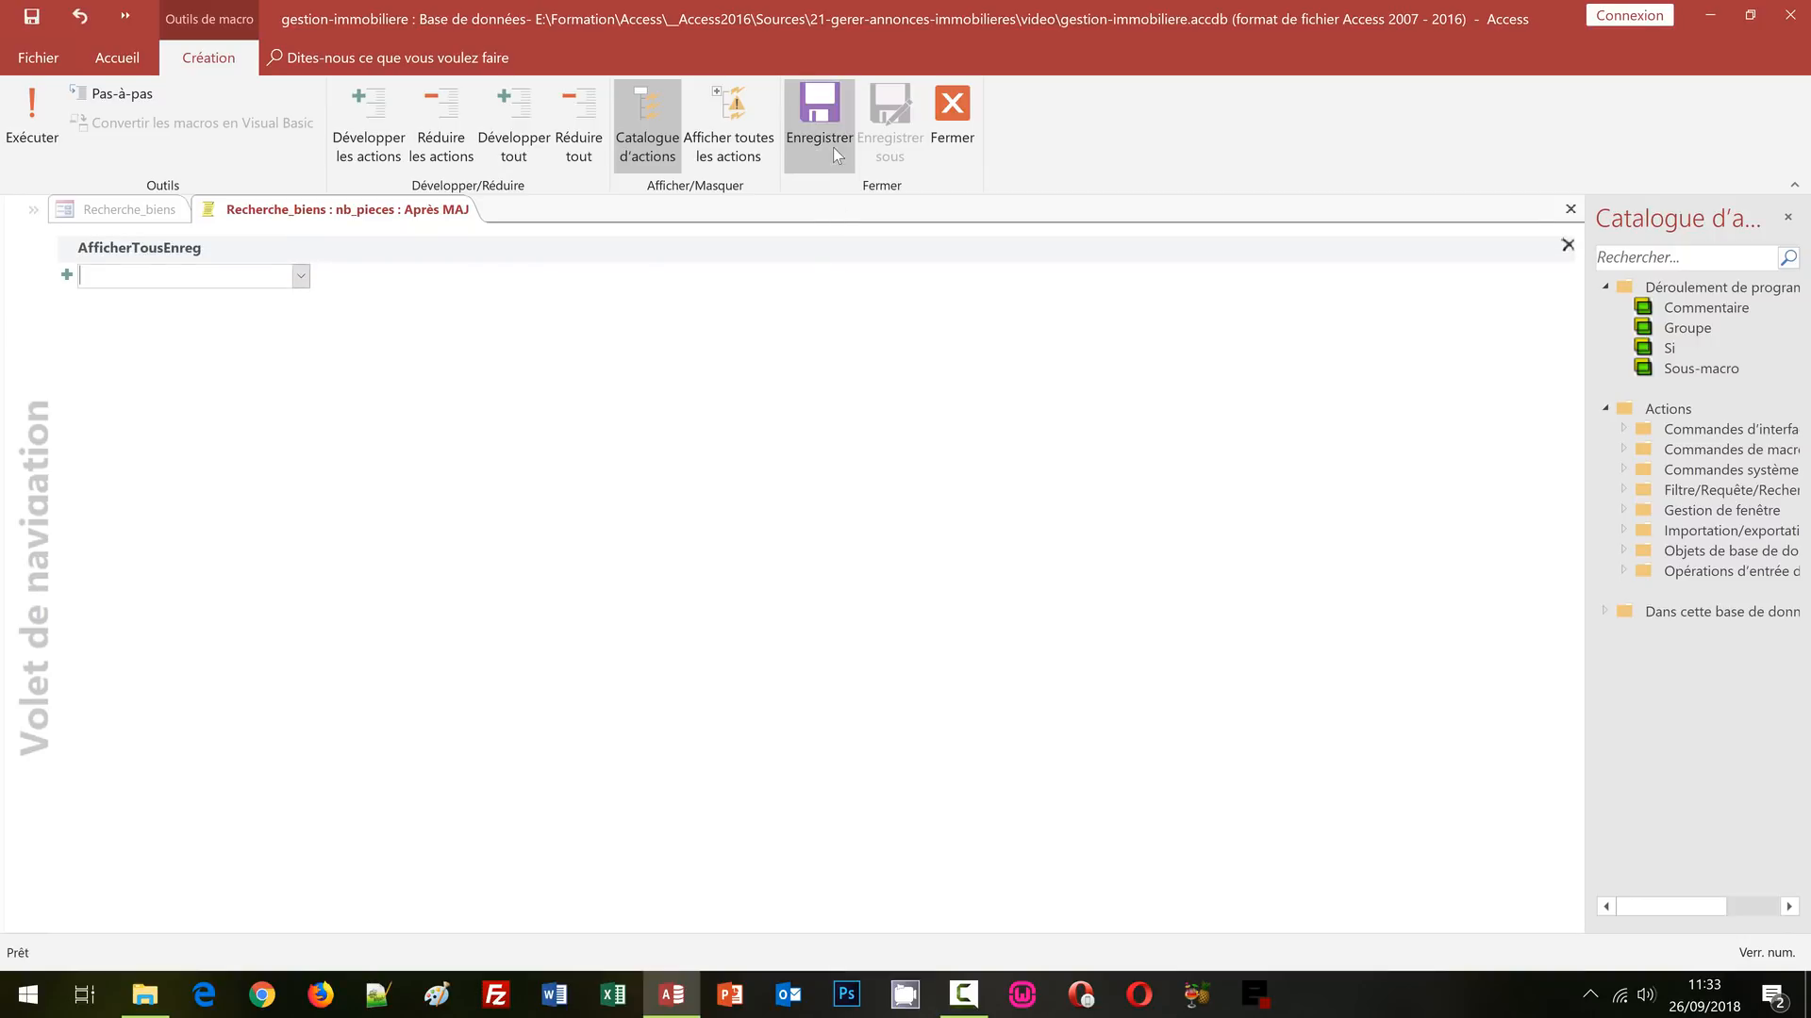
click(957, 132)
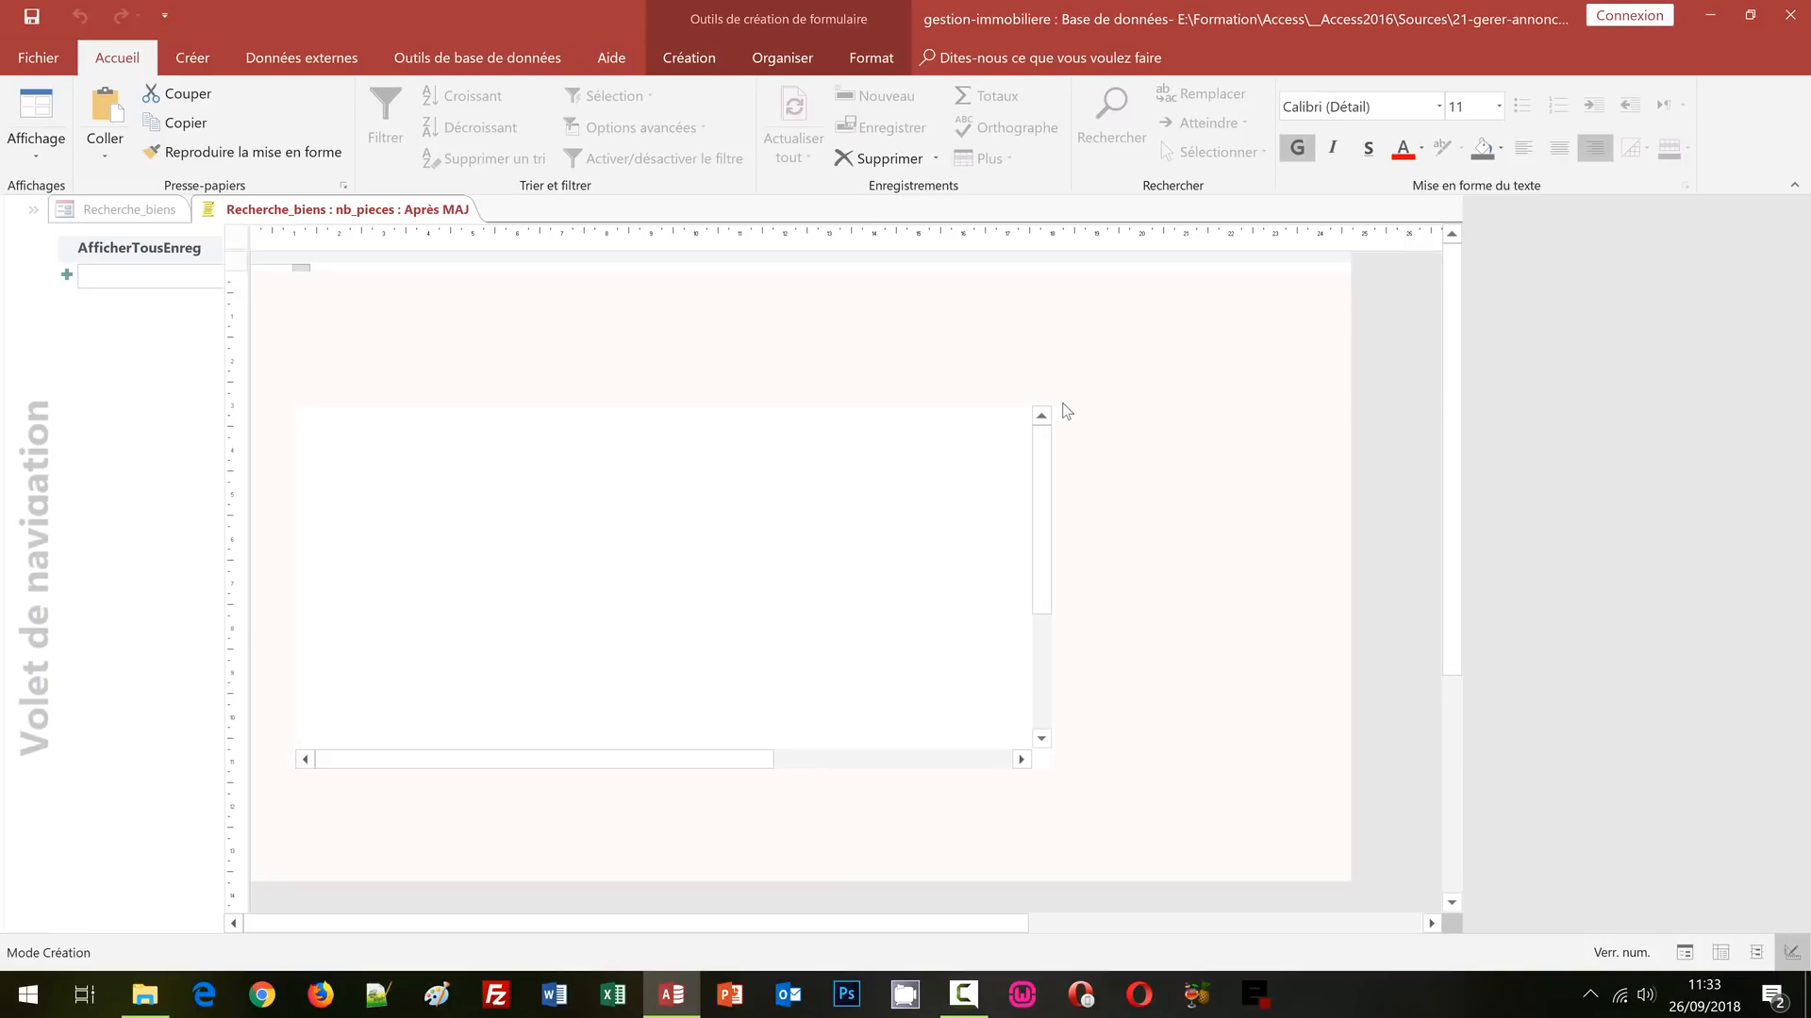
- Create and save a macro with the AfficherTousEnreg action for the Prix box's Après MAJ event
click(1191, 528)
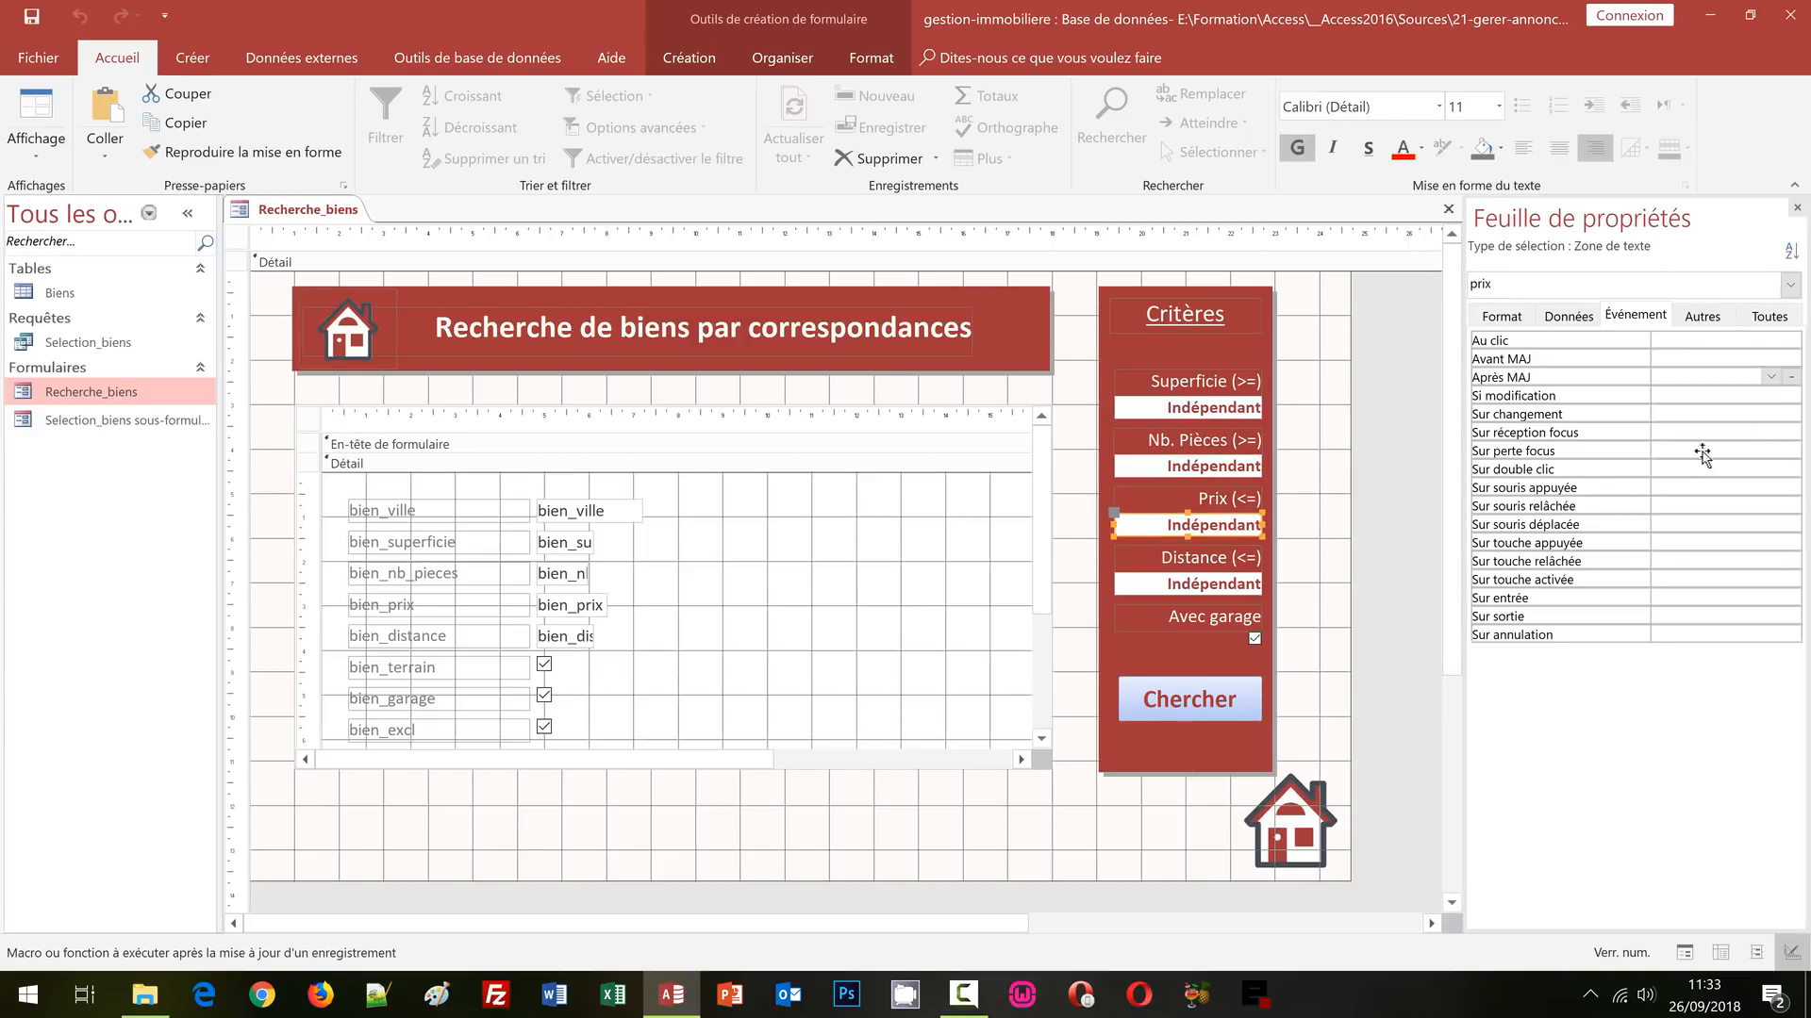
click(1789, 378)
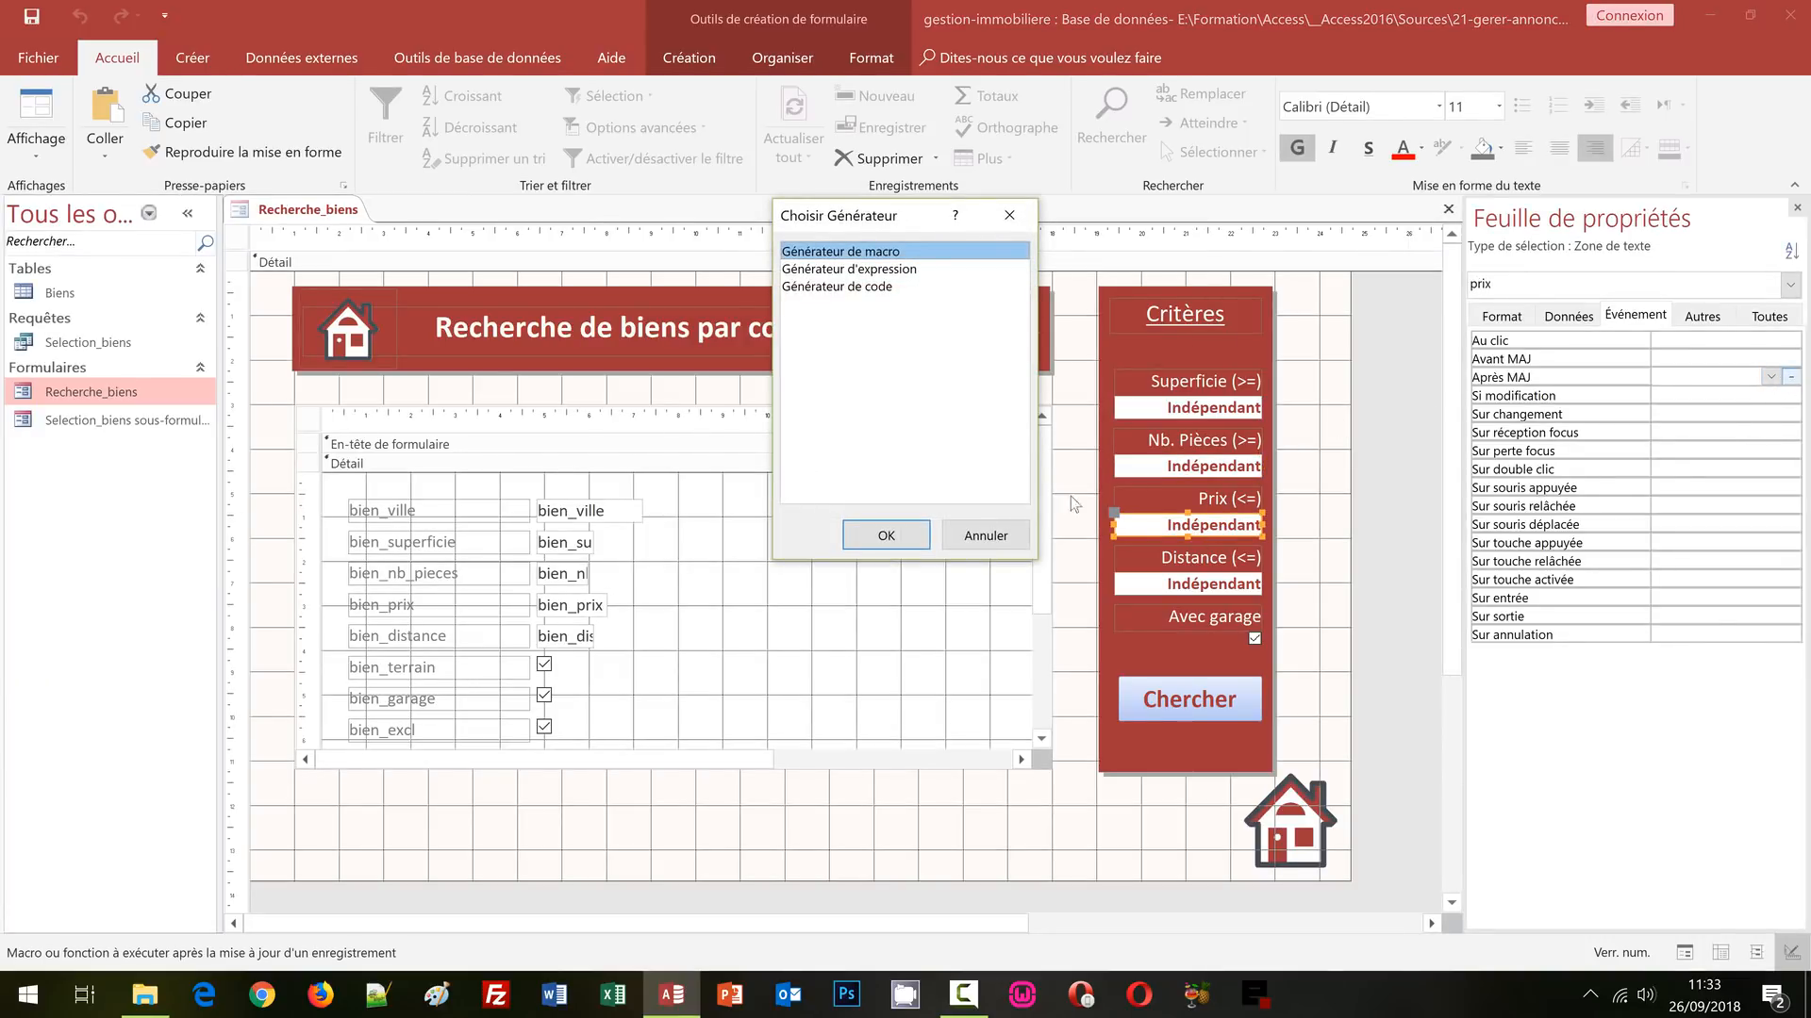
click(924, 544)
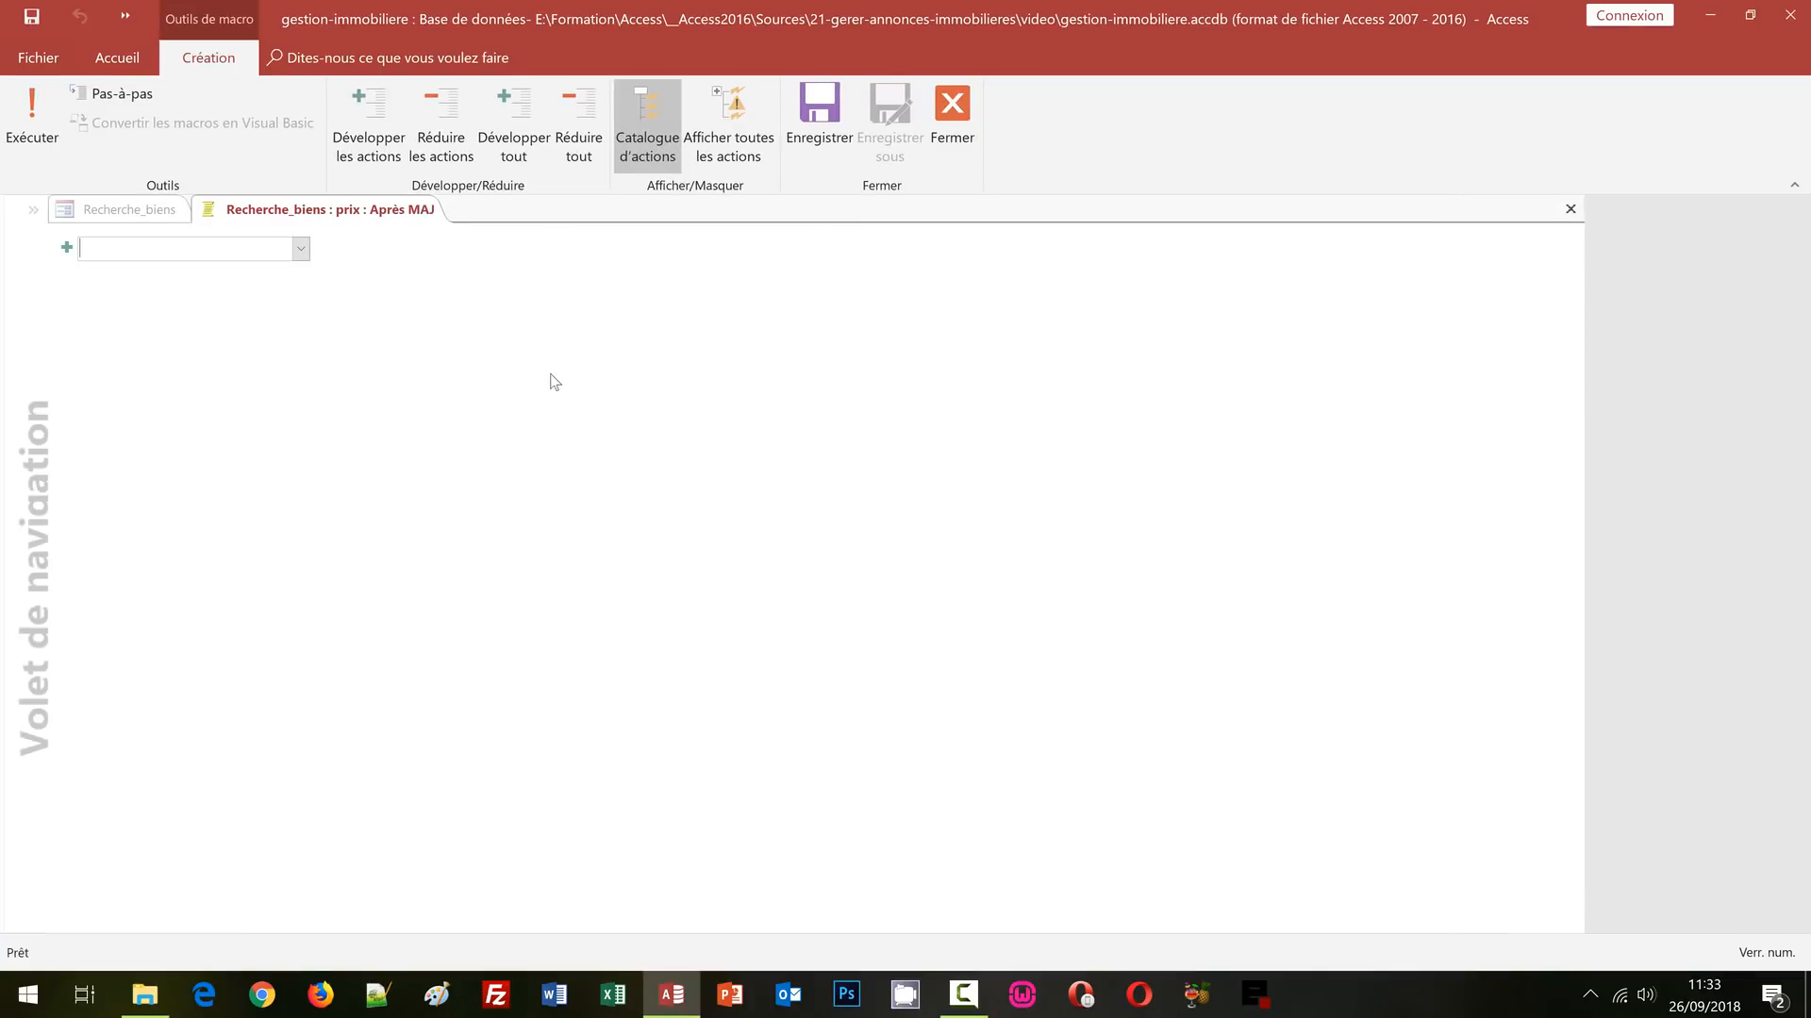
click(300, 248)
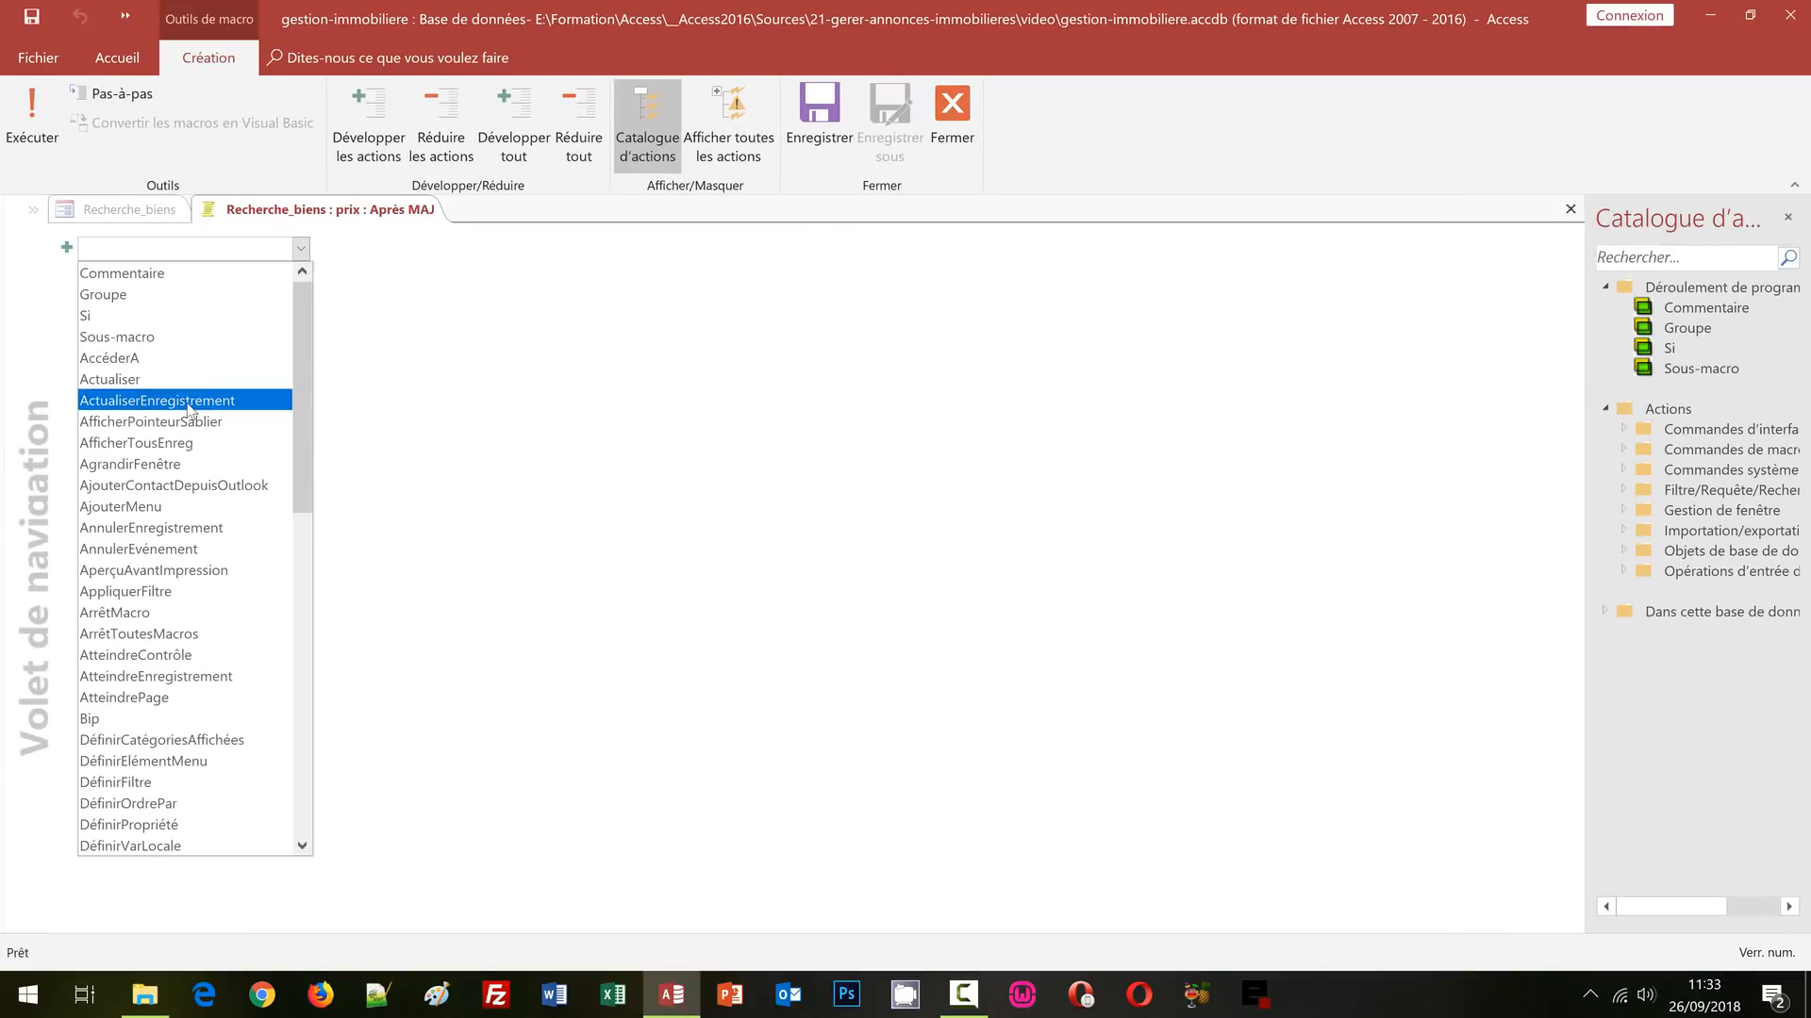
click(185, 442)
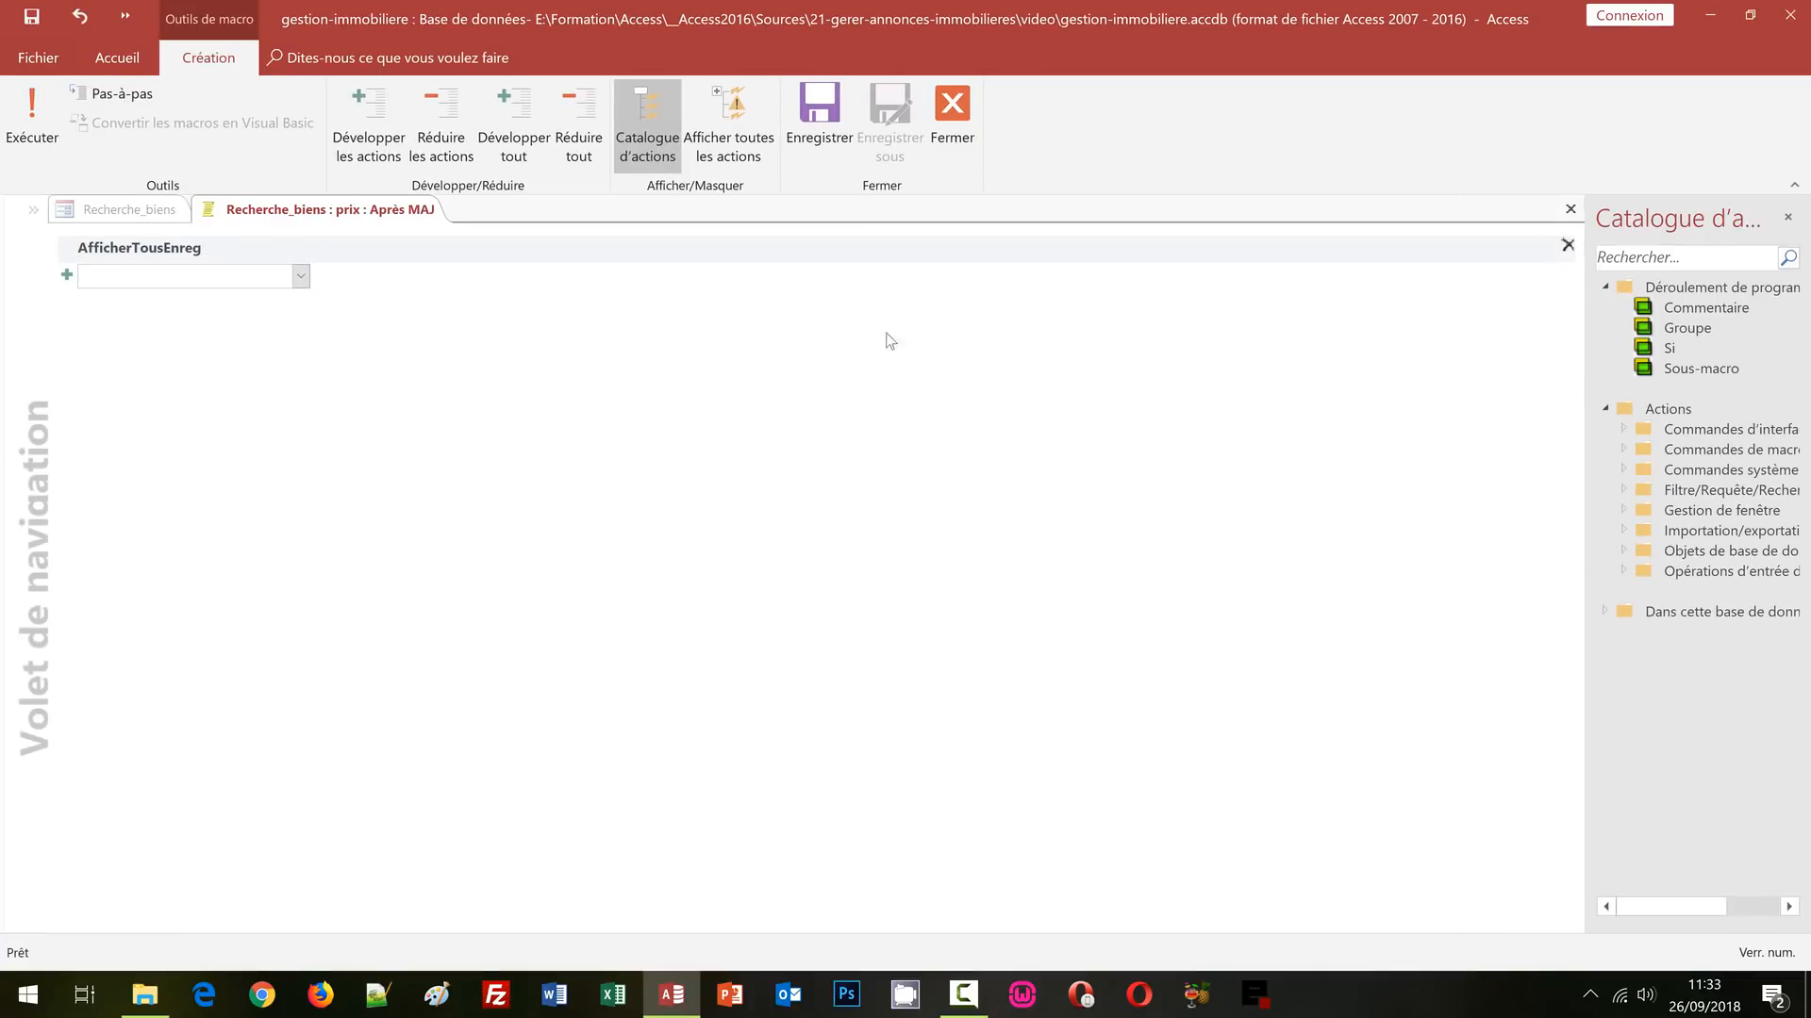
click(820, 117)
click(951, 118)
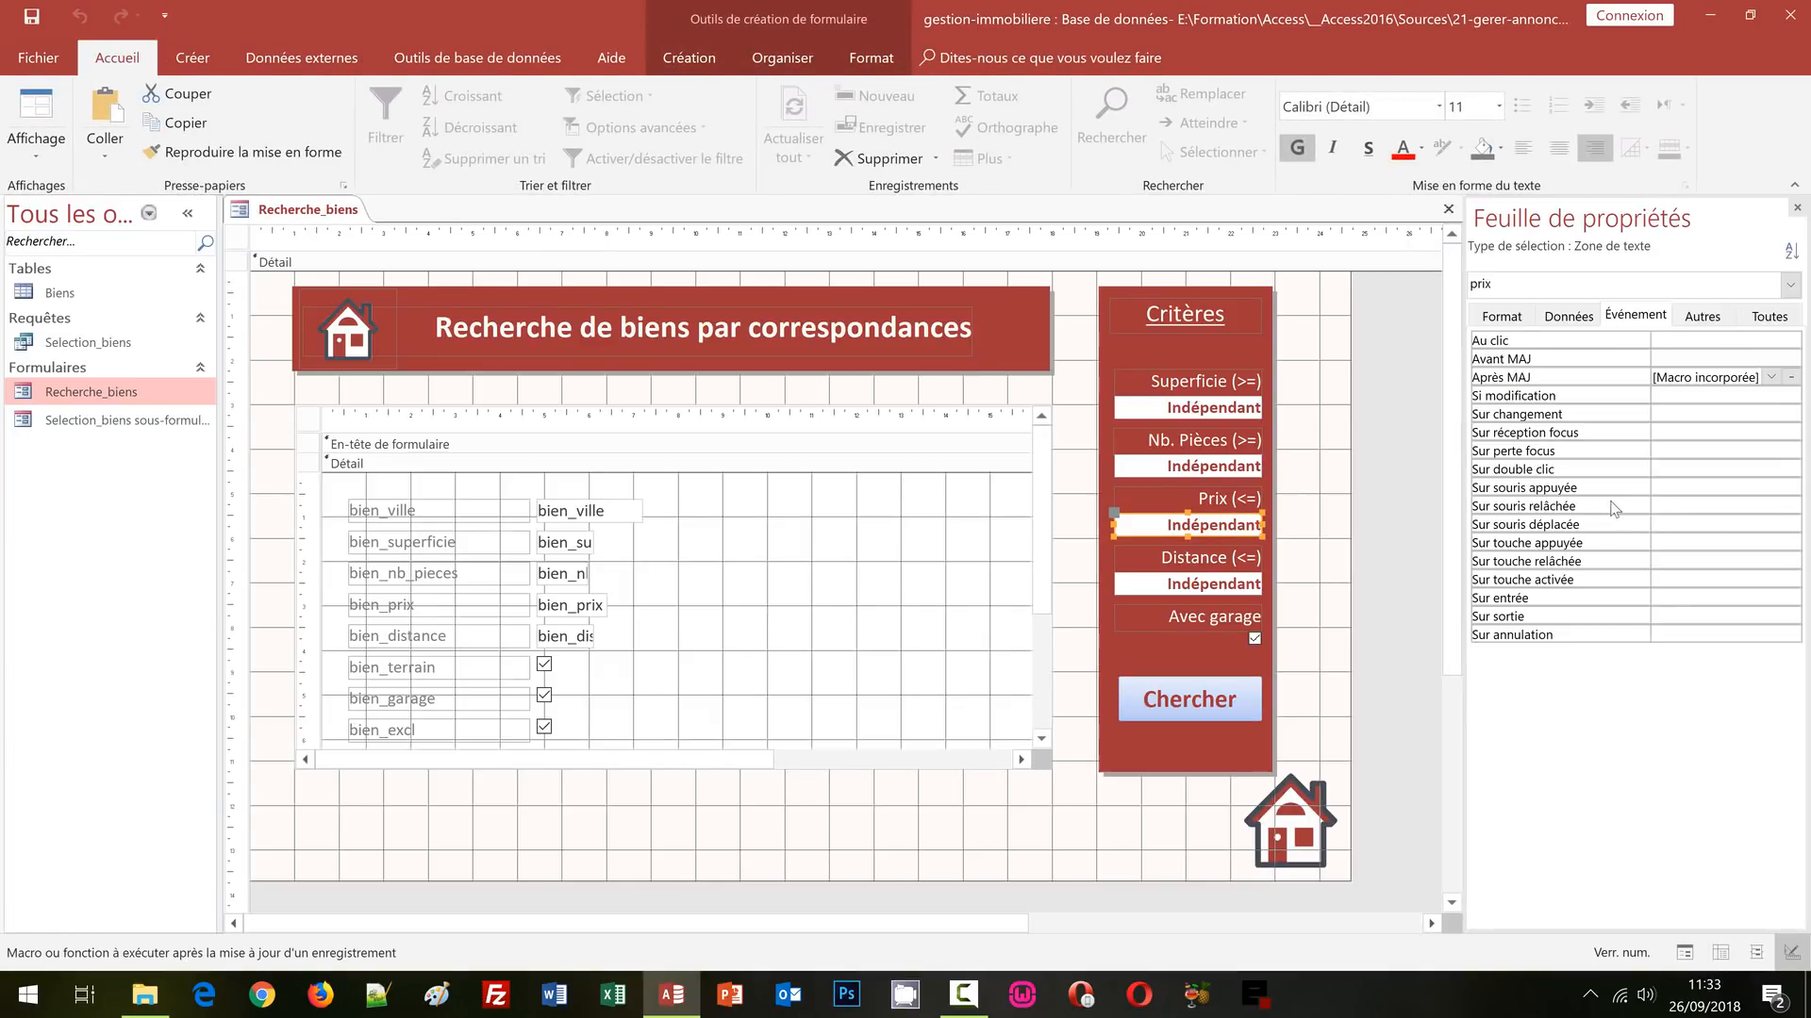
- Create and save a macro with the AfficherTousEnreg action for the Distance box's Après MAJ event
click(1251, 591)
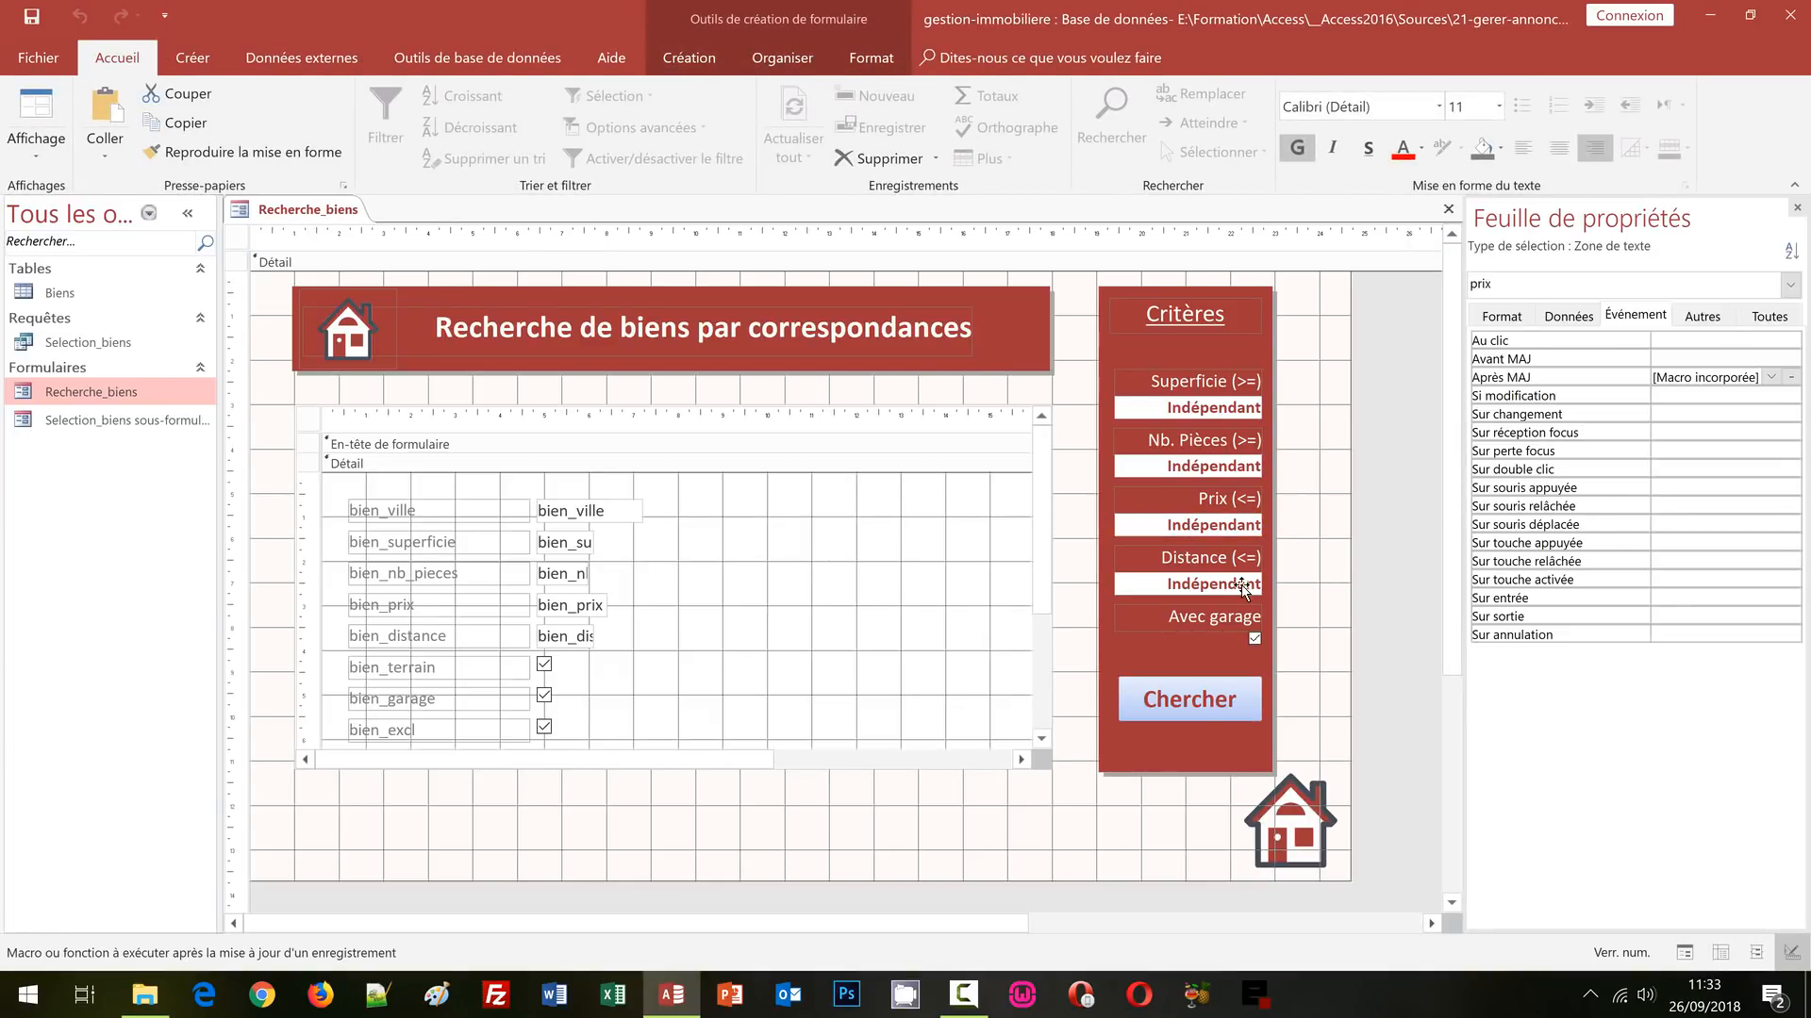
click(1790, 377)
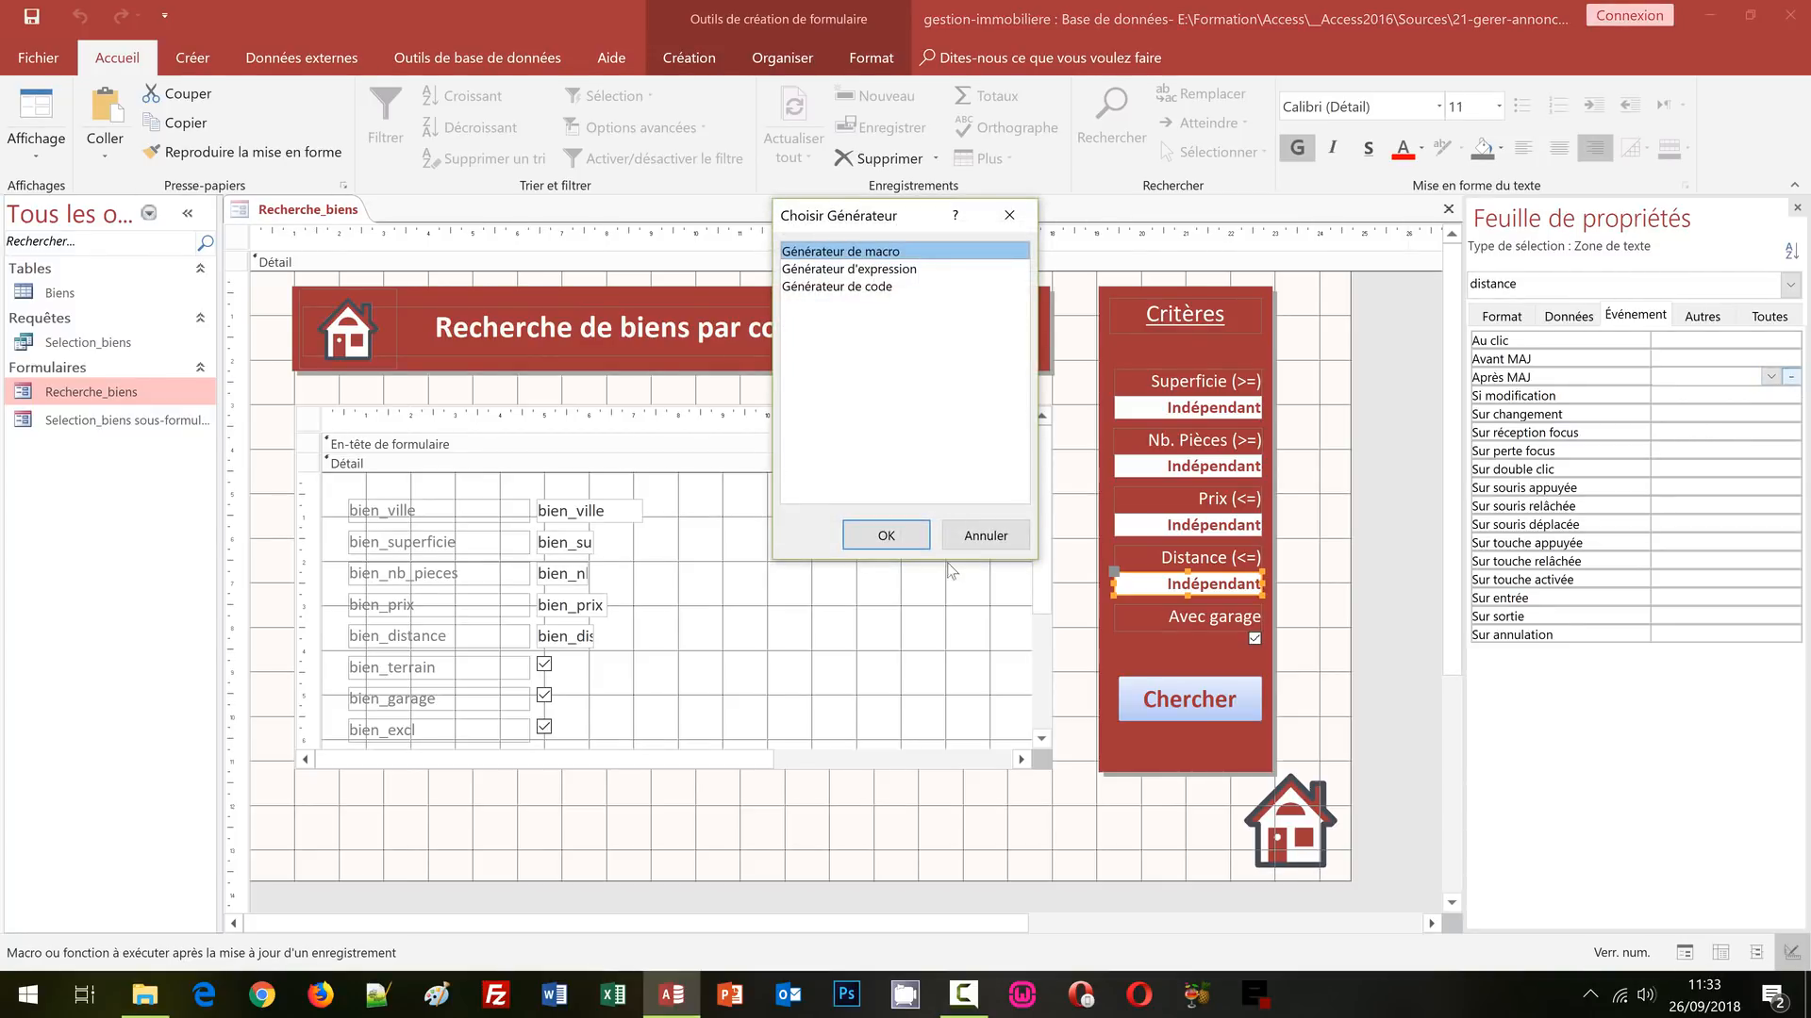
click(886, 536)
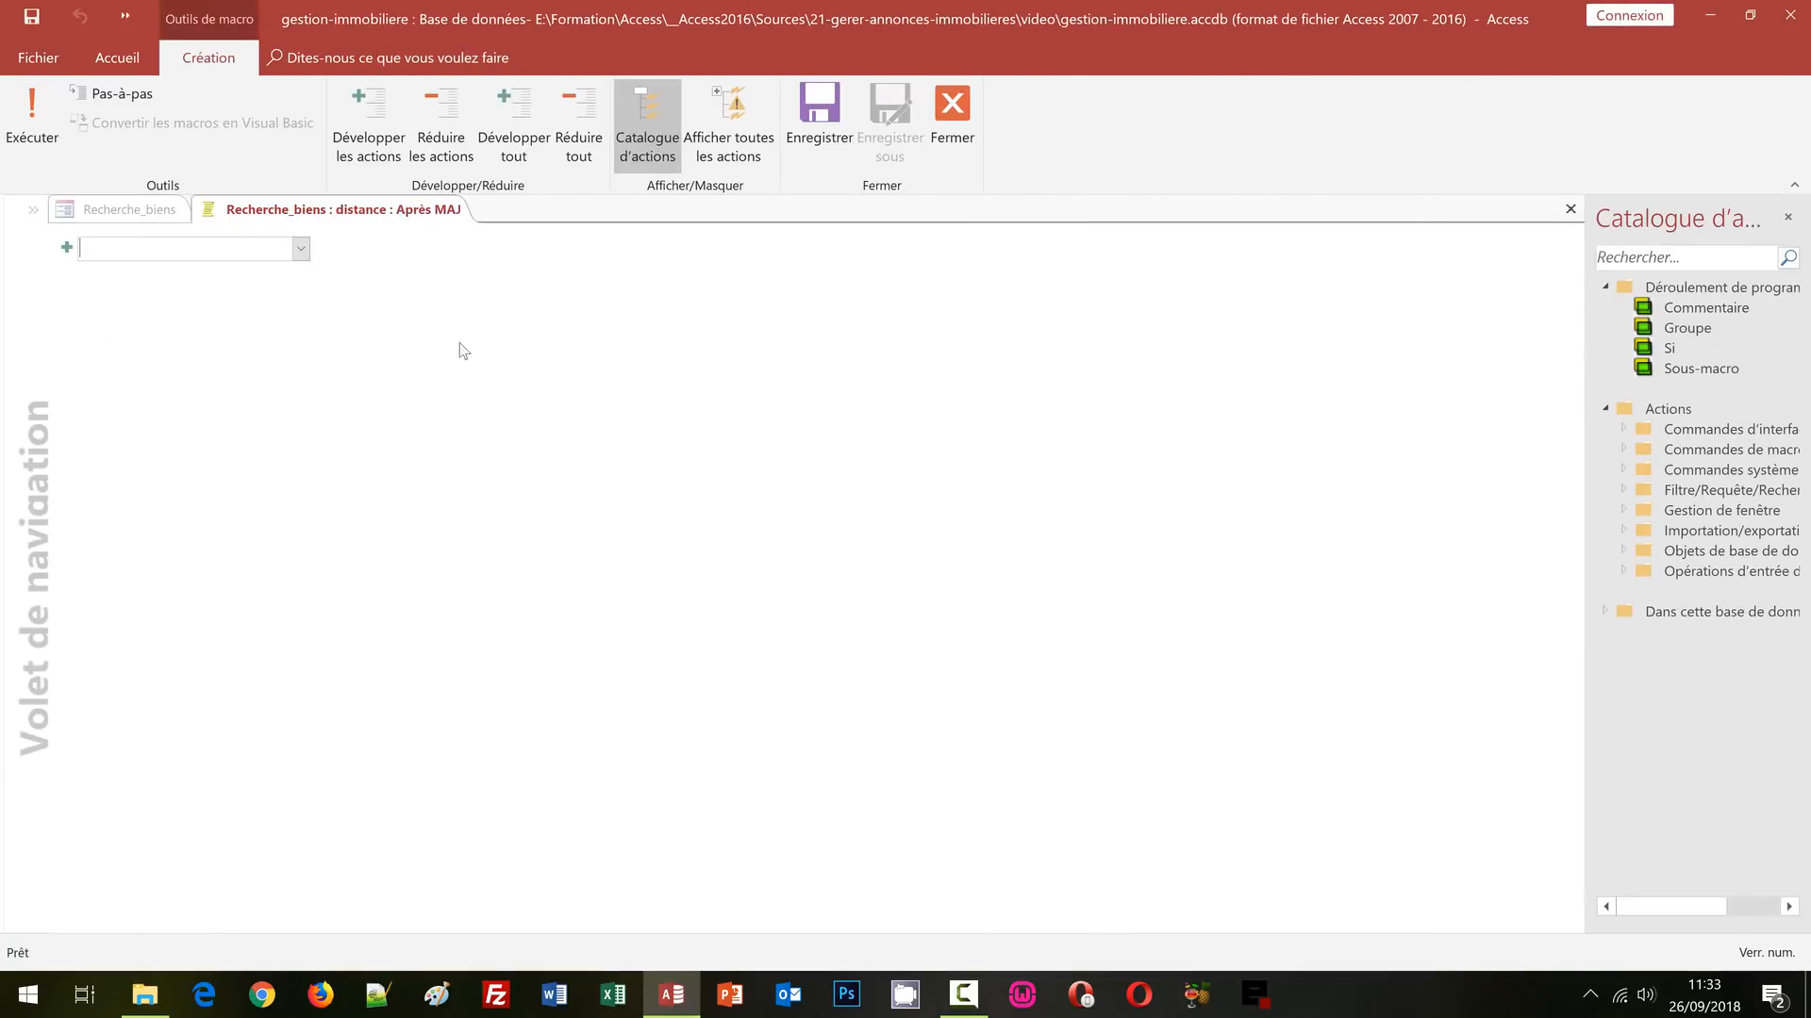
click(307, 249)
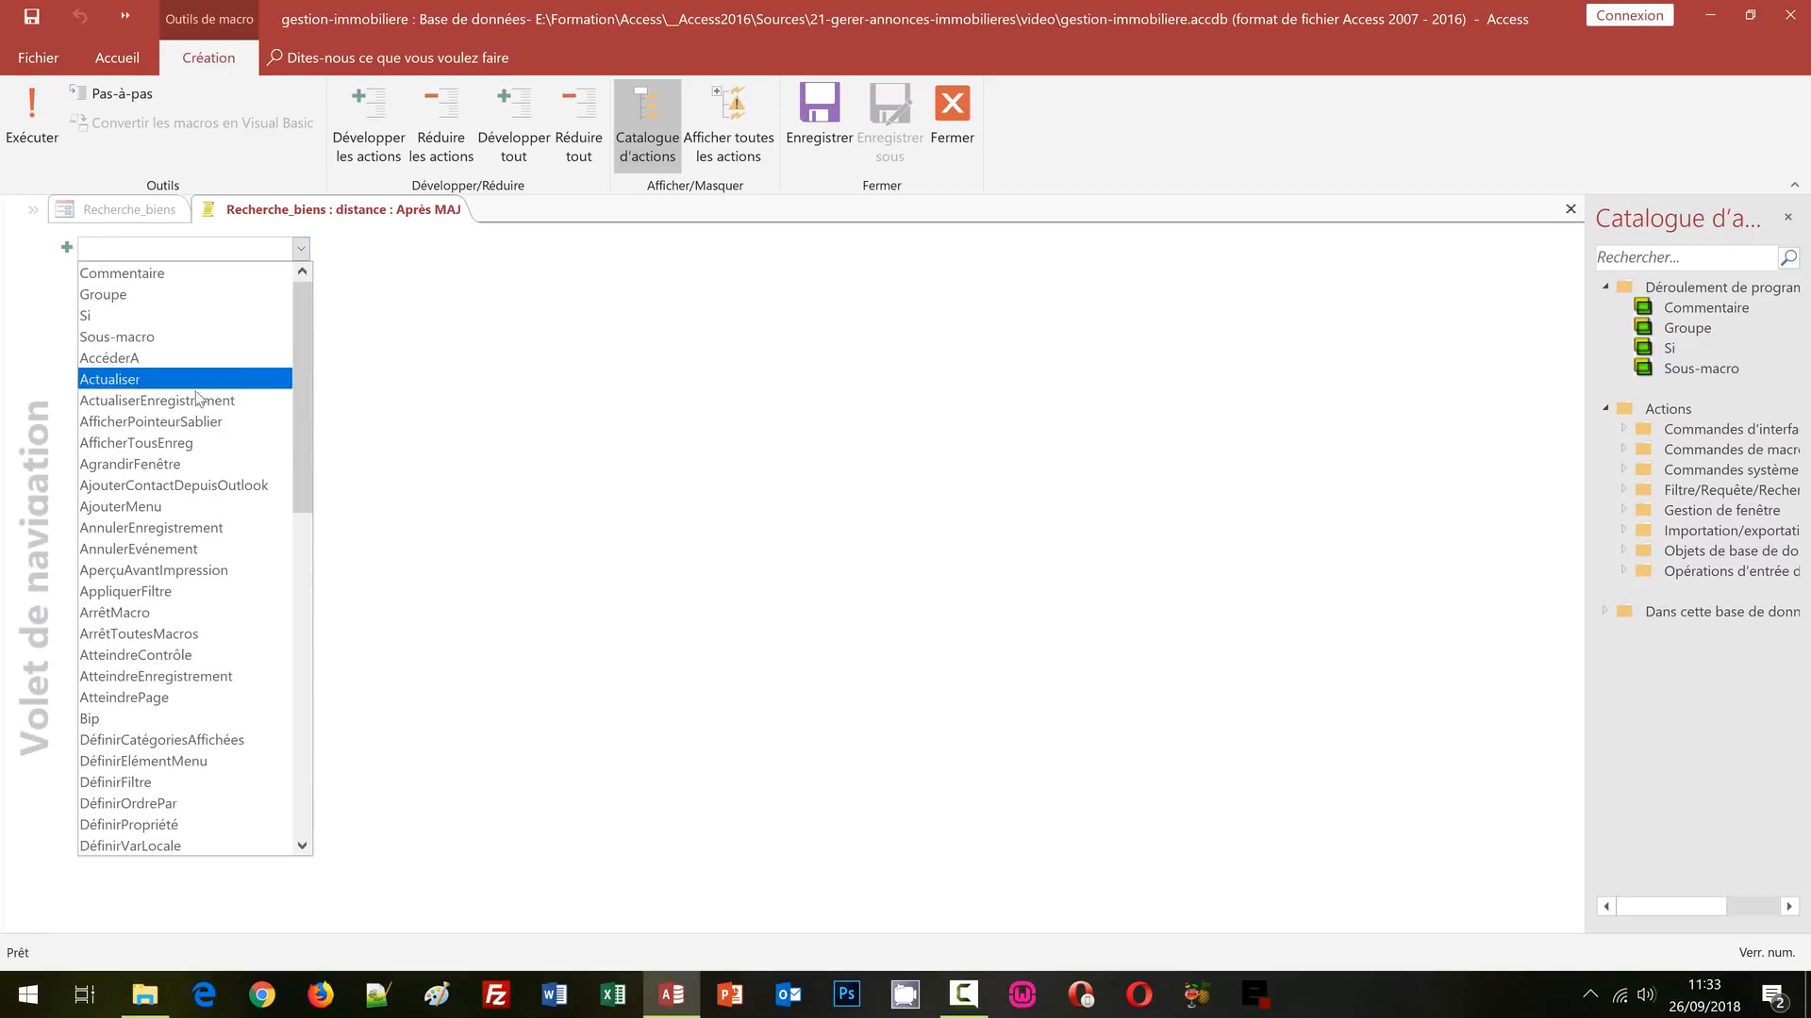
click(169, 442)
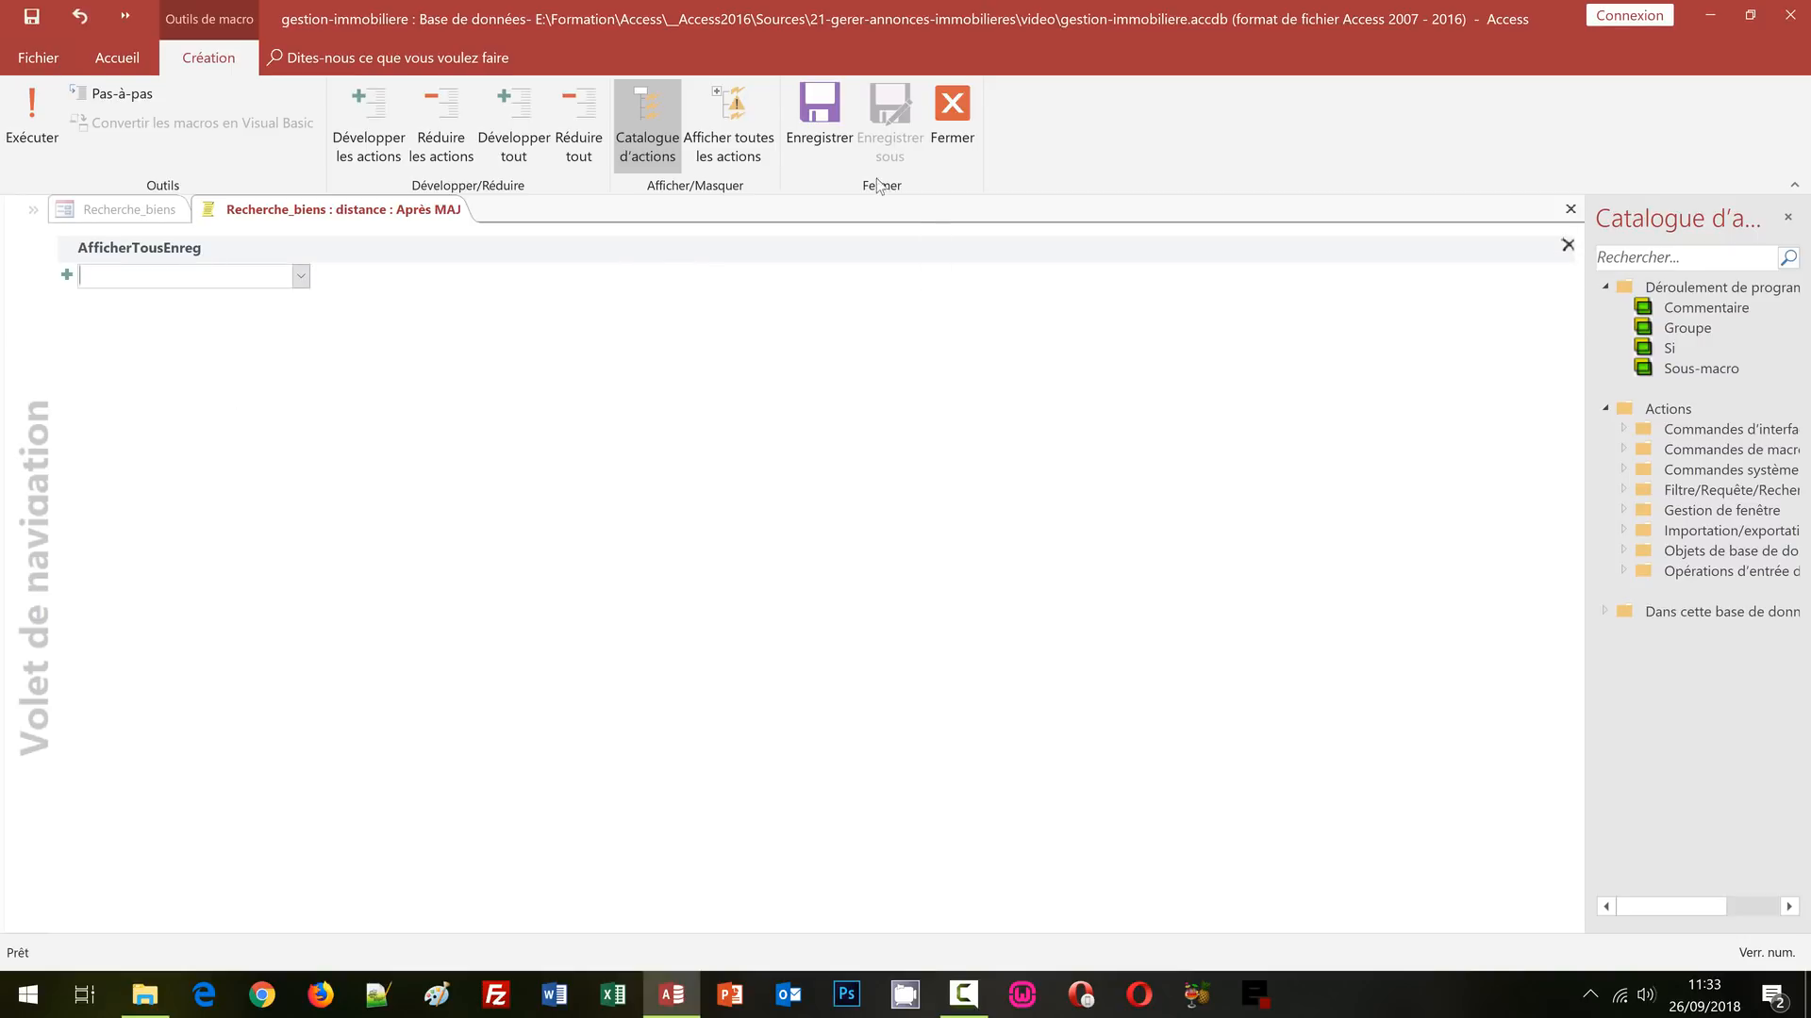
click(947, 151)
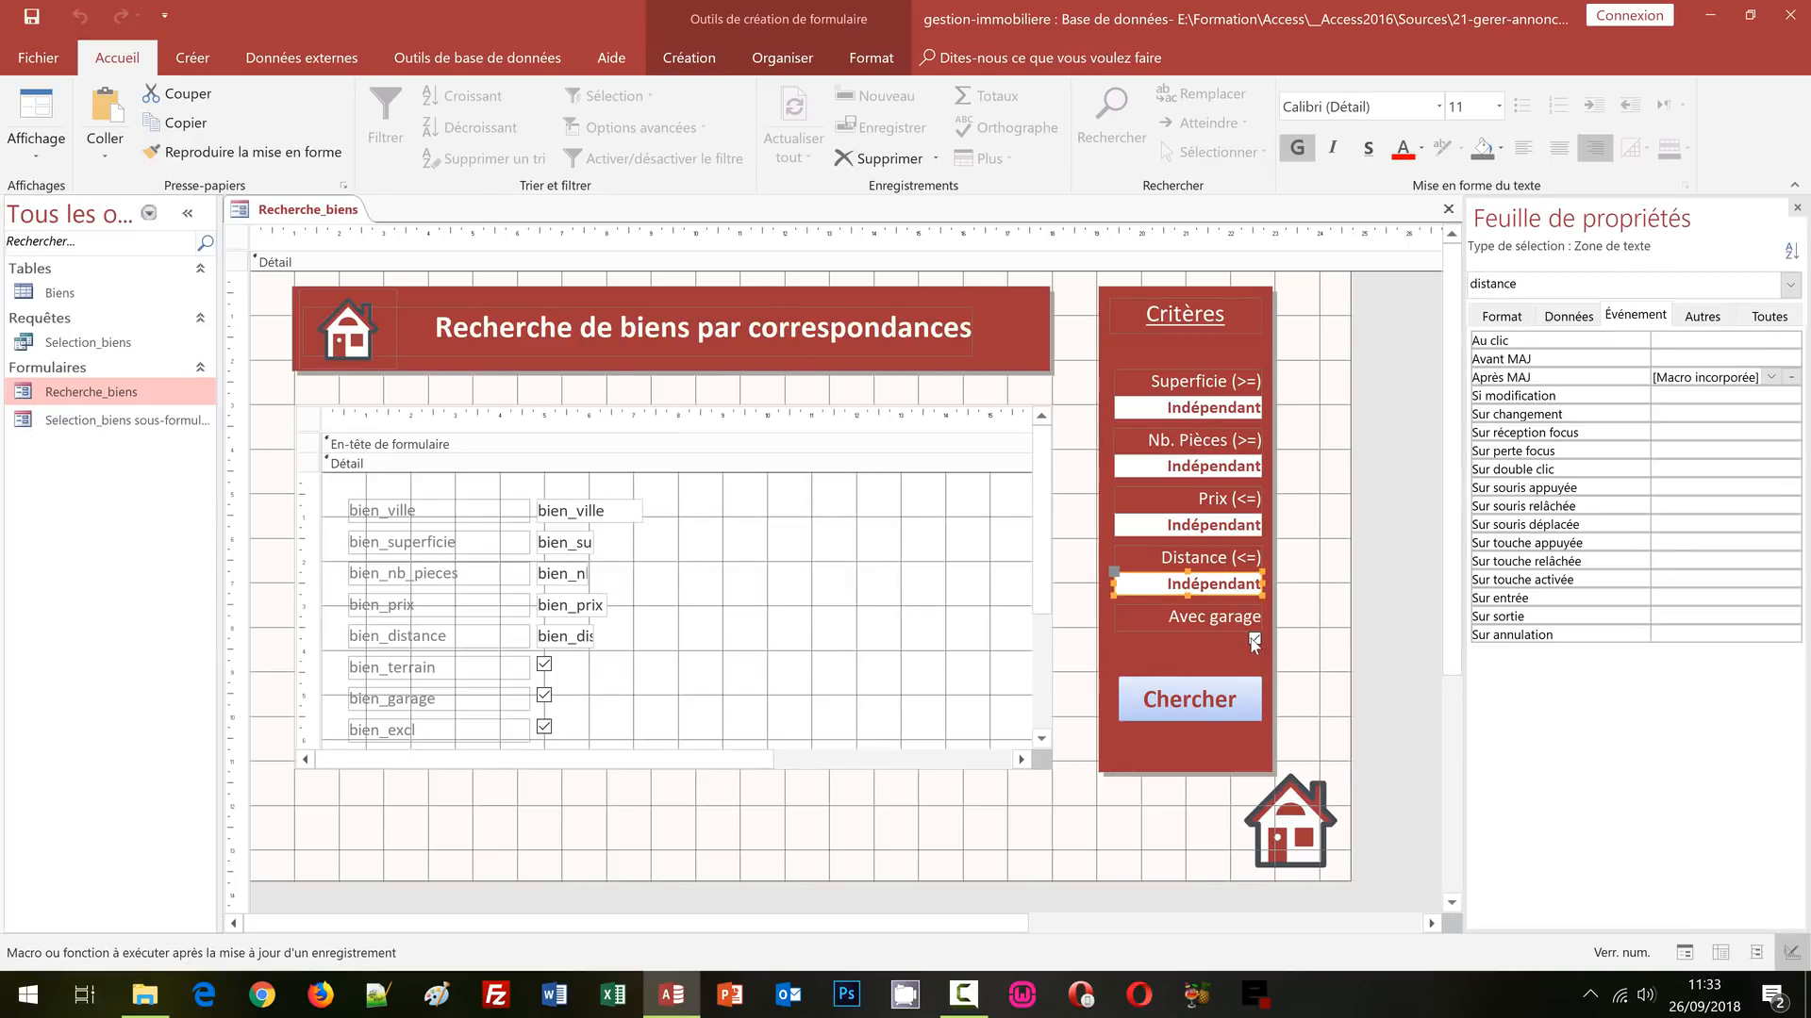
- Create and save a macro with the AfficherTousEnreg action for the Avec garage check box's Après MAJ event
click(1254, 641)
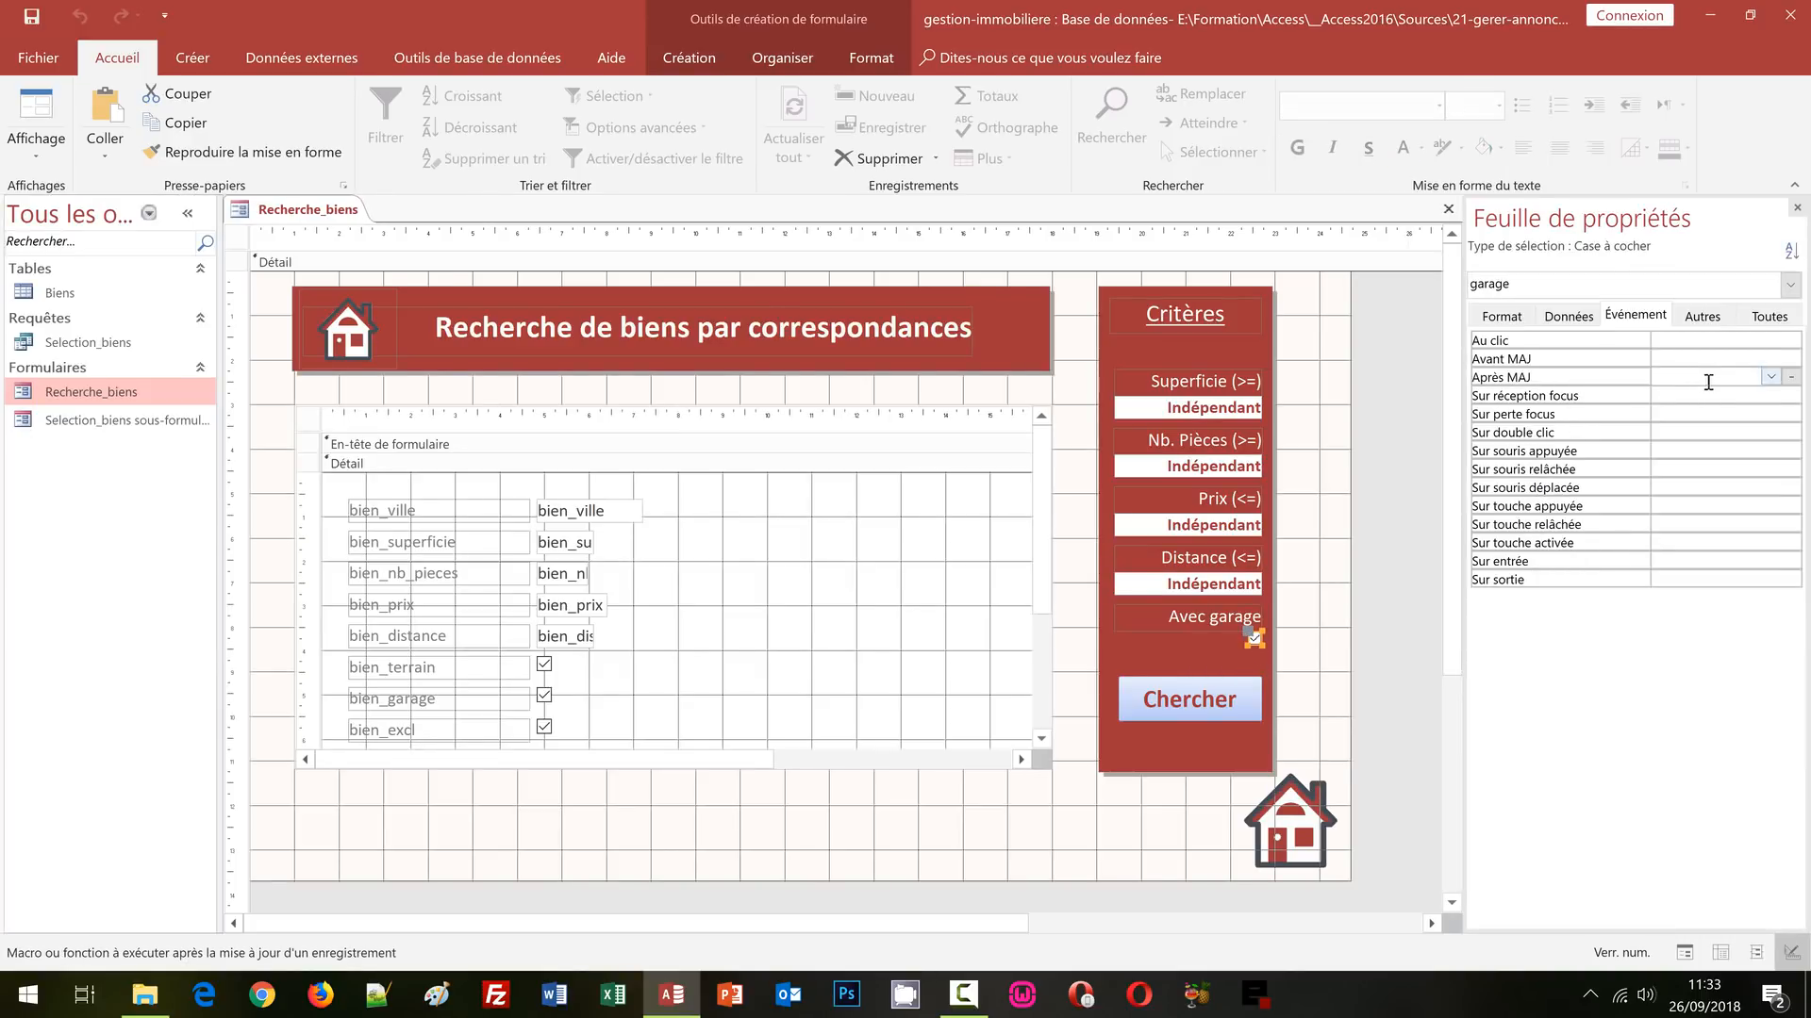
click(1790, 376)
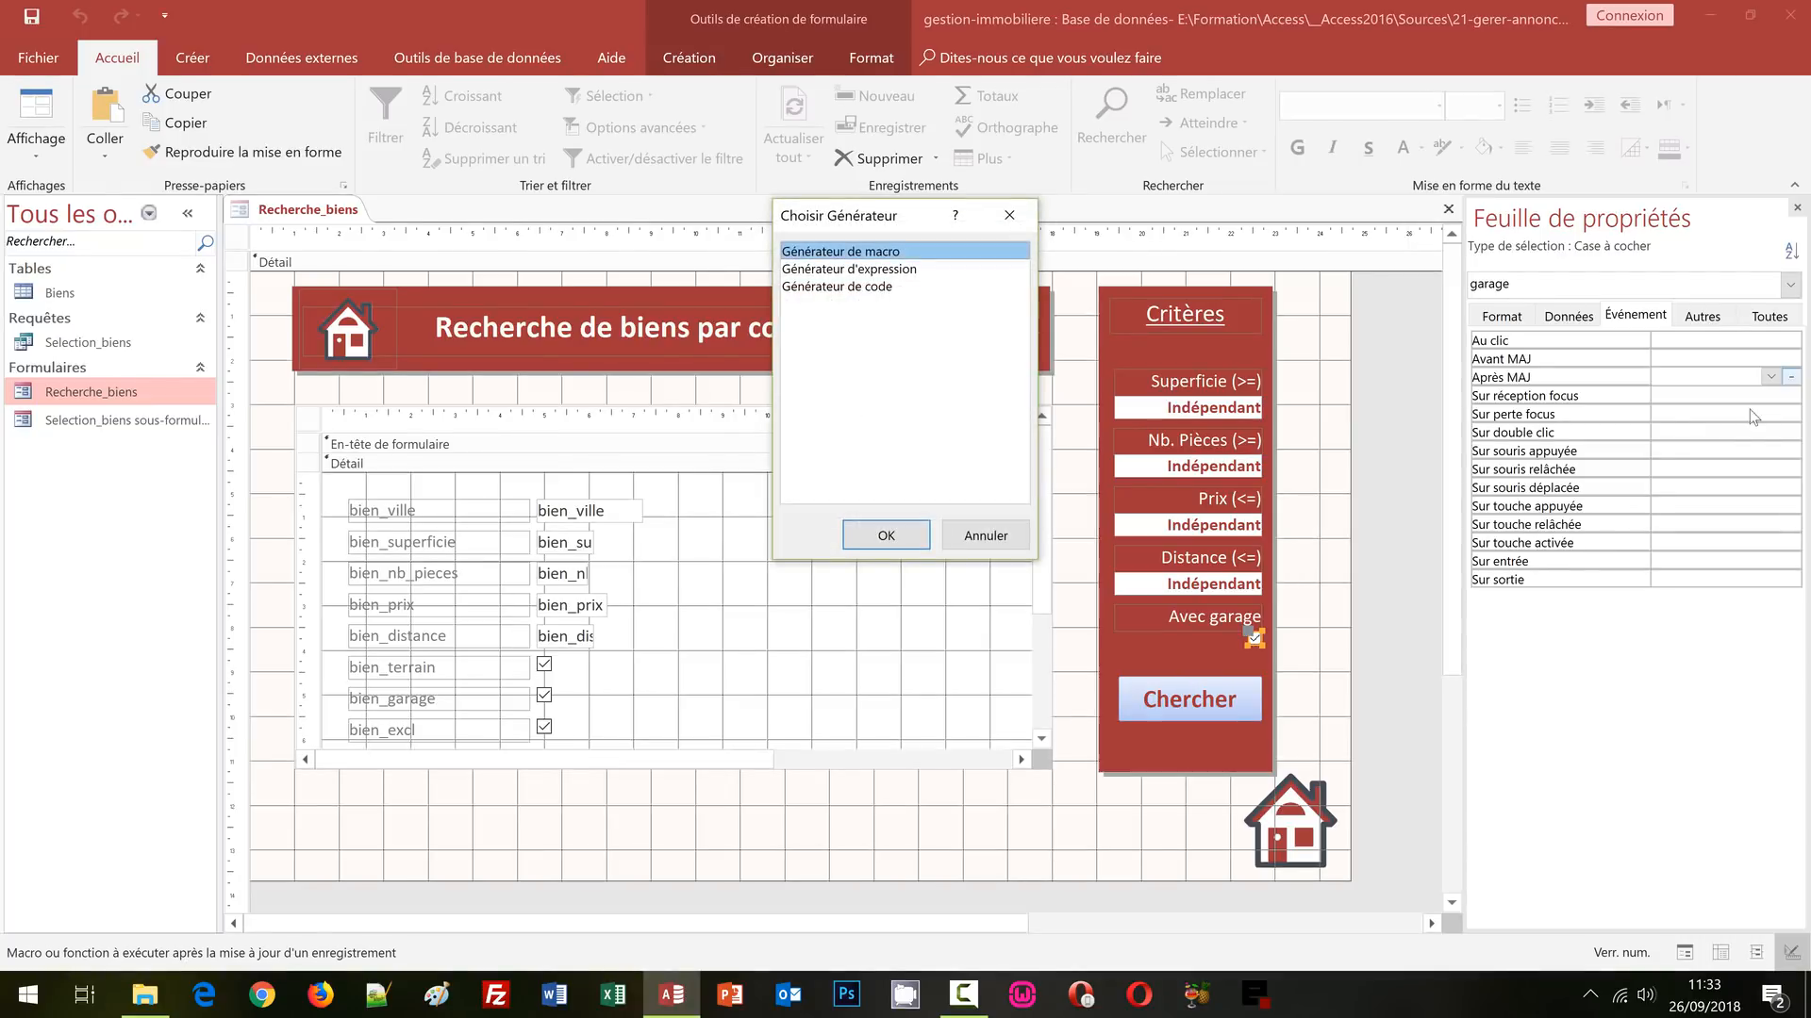
click(861, 534)
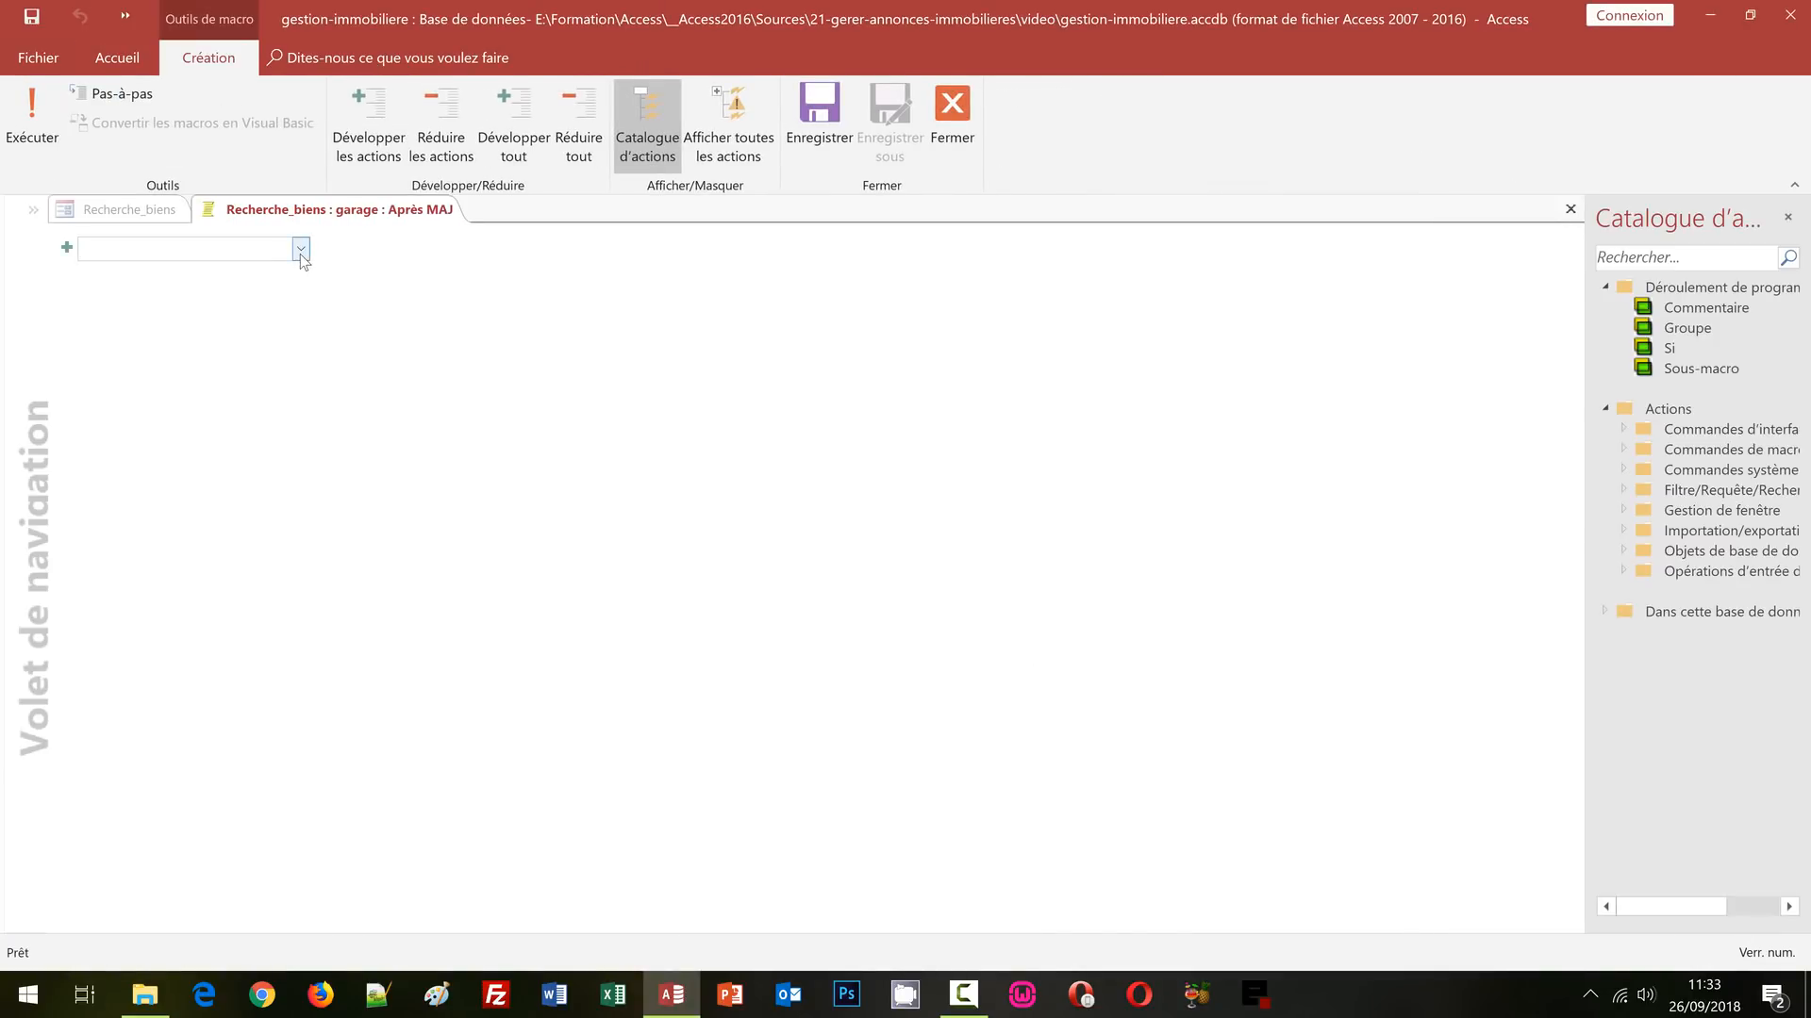
click(300, 249)
click(206, 443)
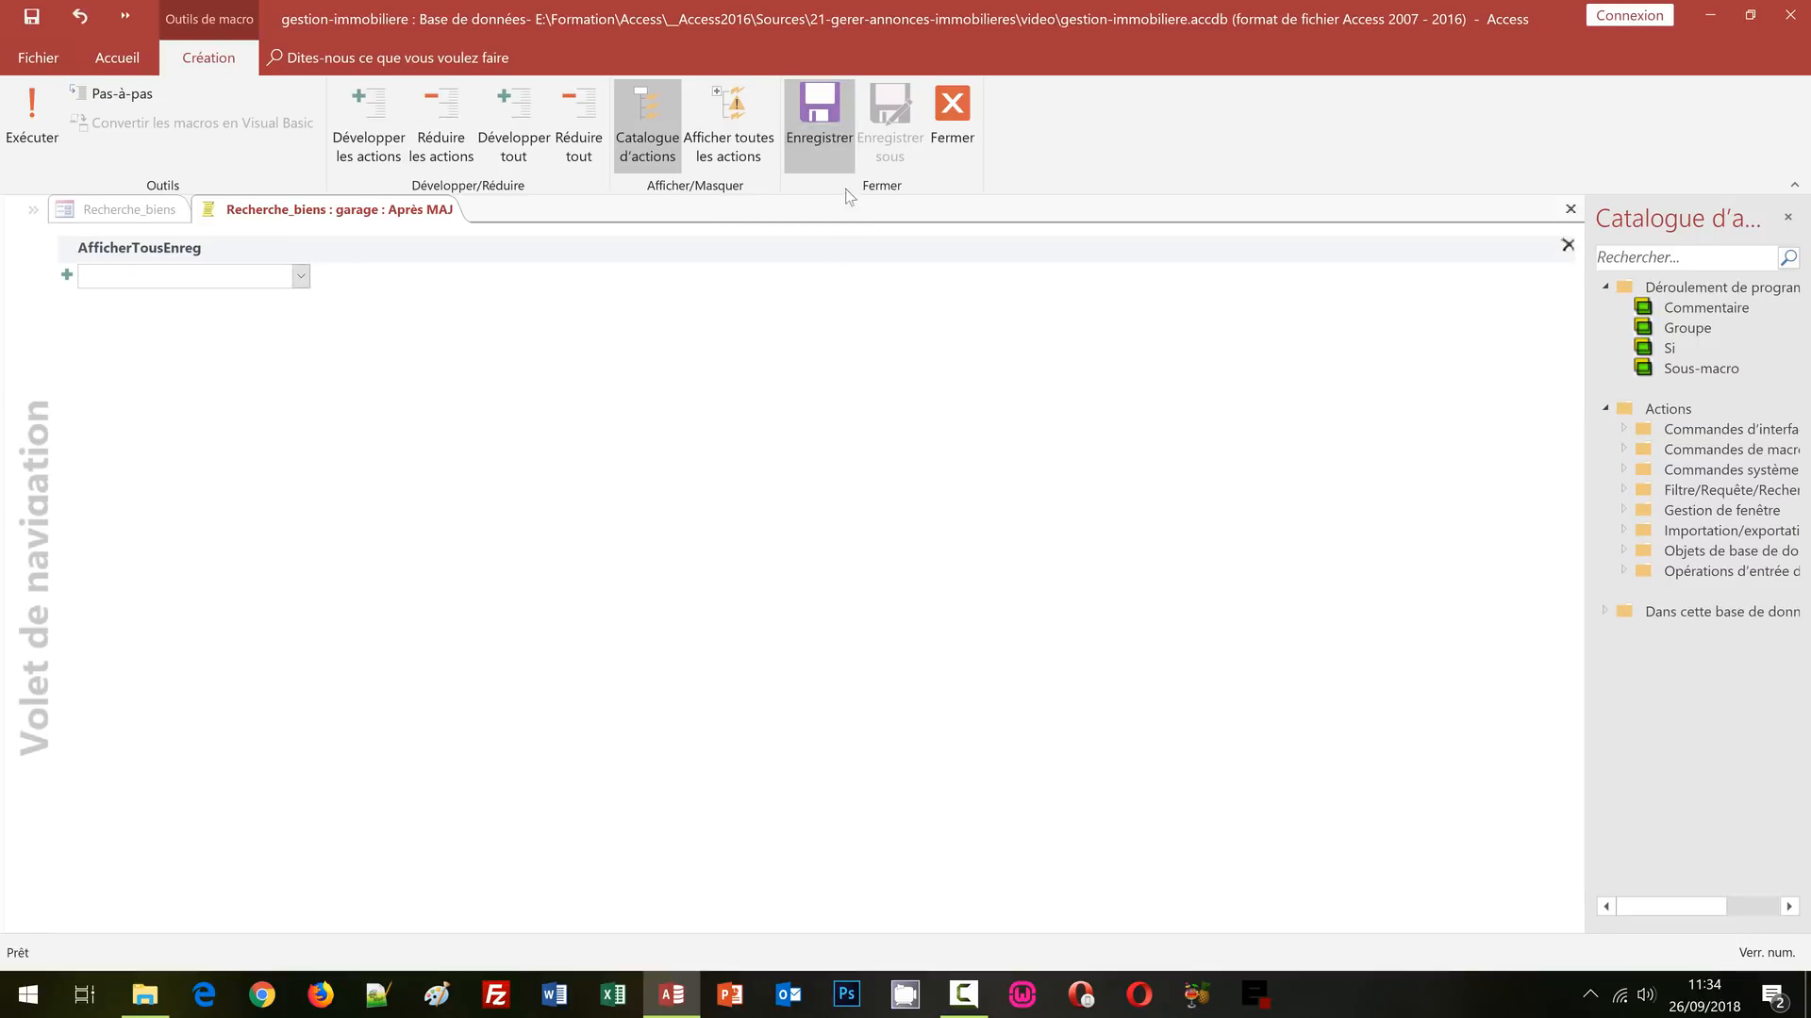
click(950, 151)
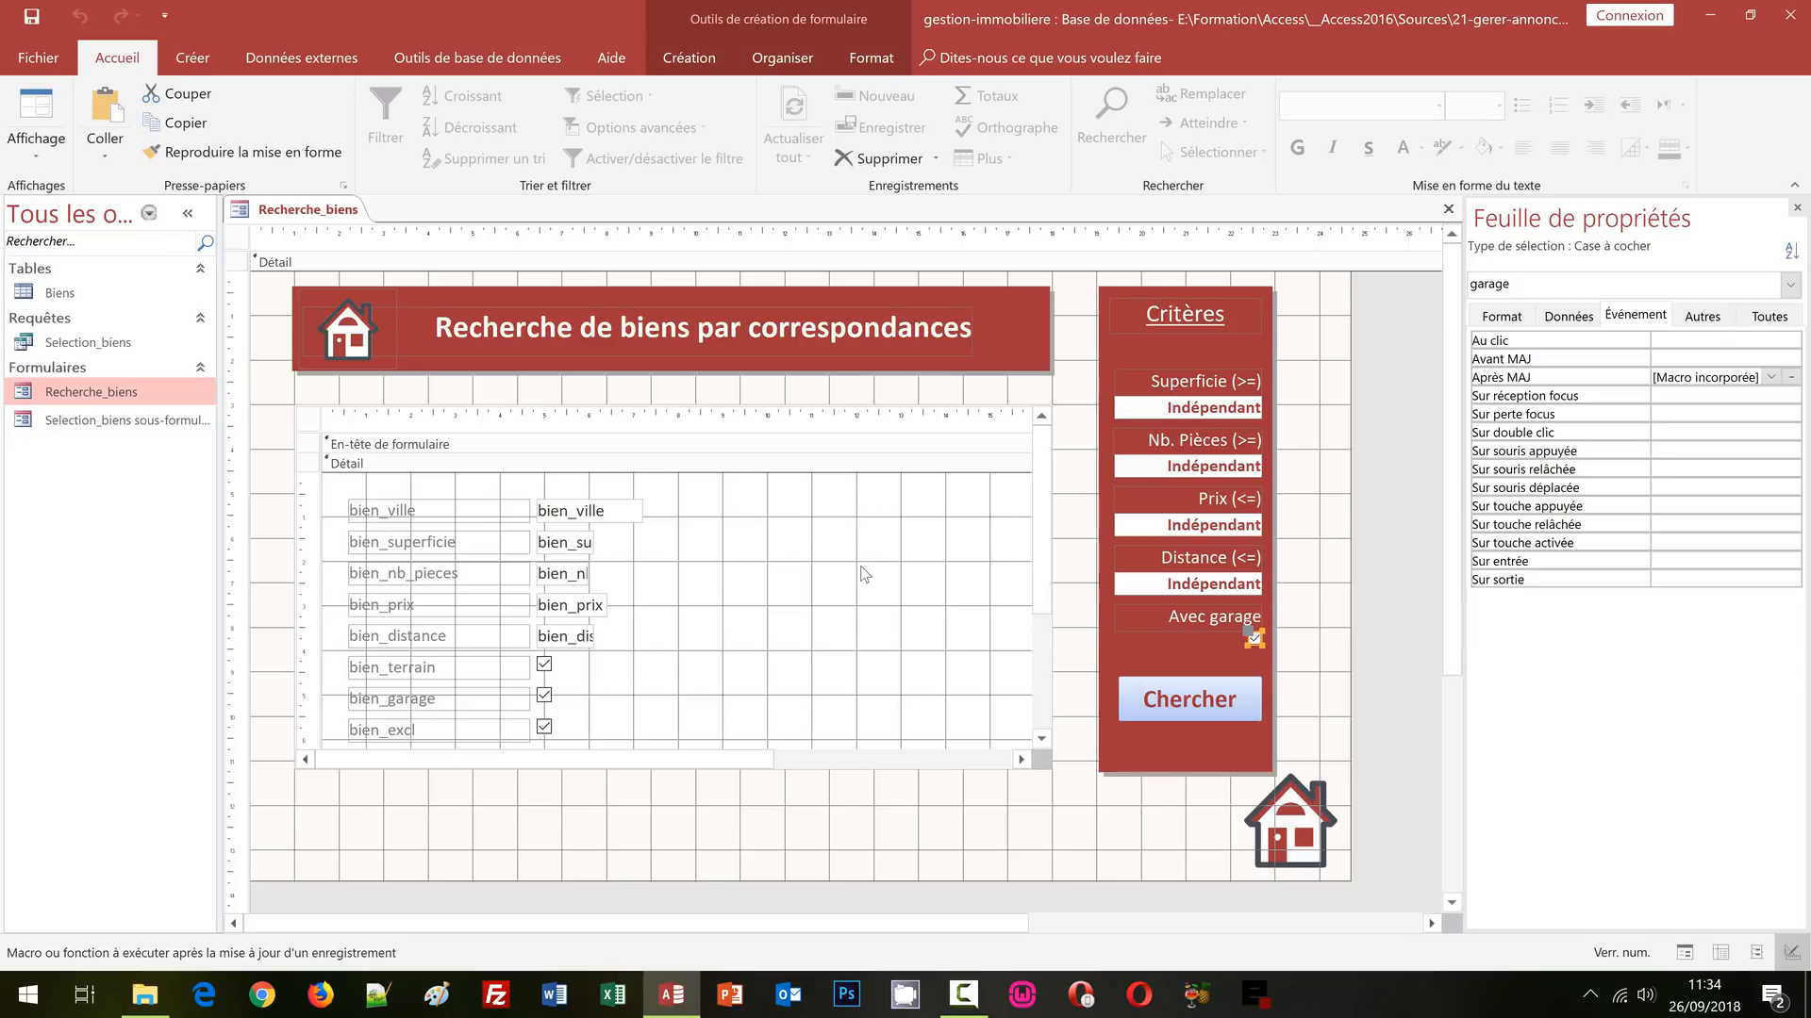
- Open the form in form view and clear the Avec garage criterion, checking the bien_garage column of the results before and after
key(F5)
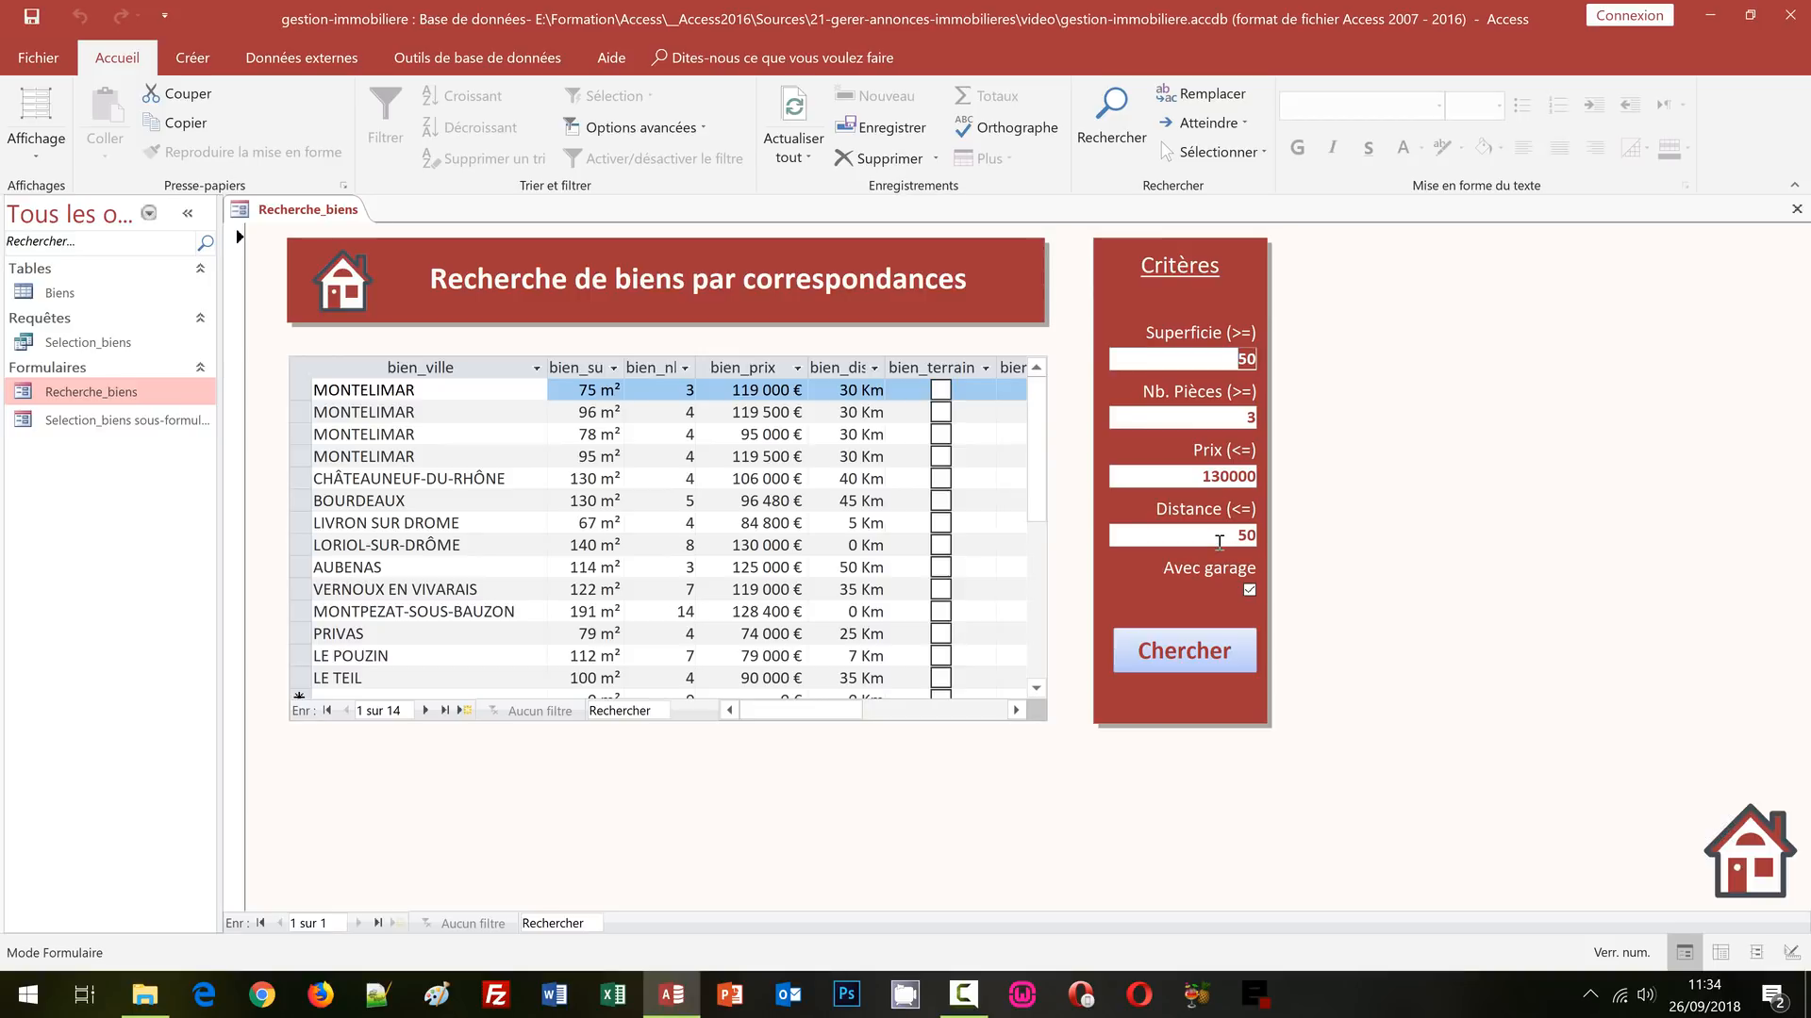
click(958, 711)
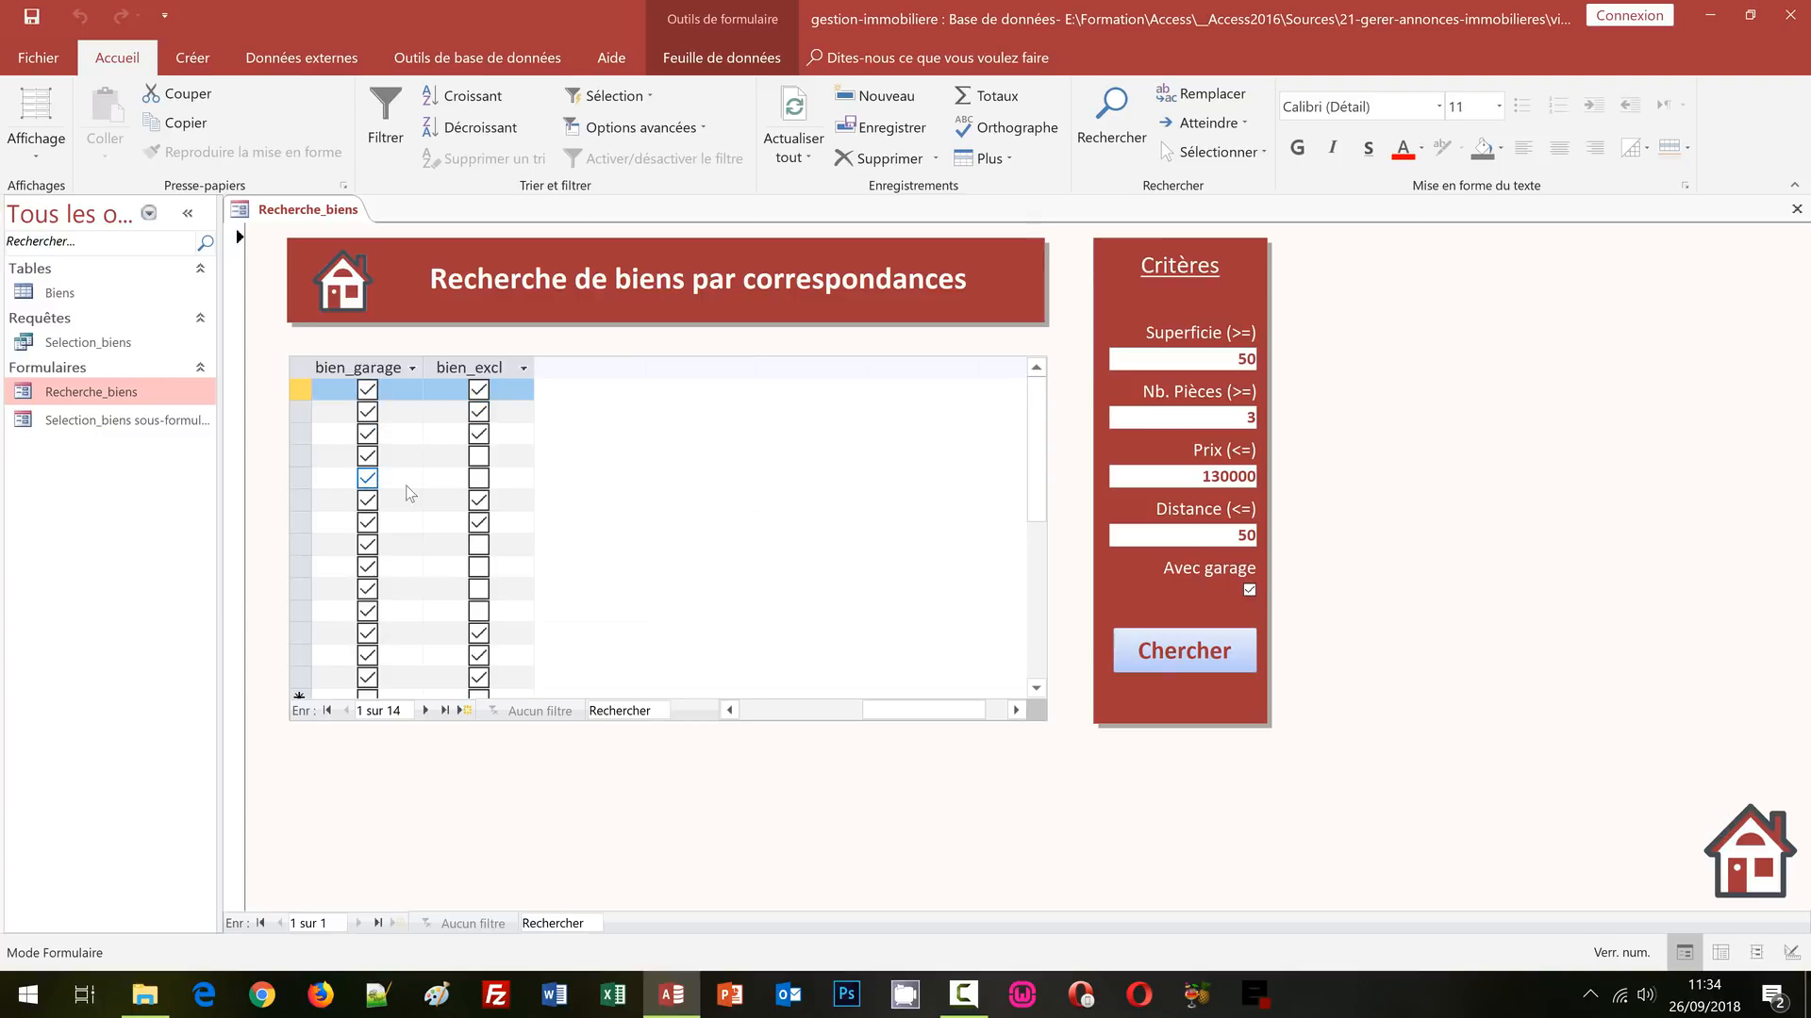
click(762, 714)
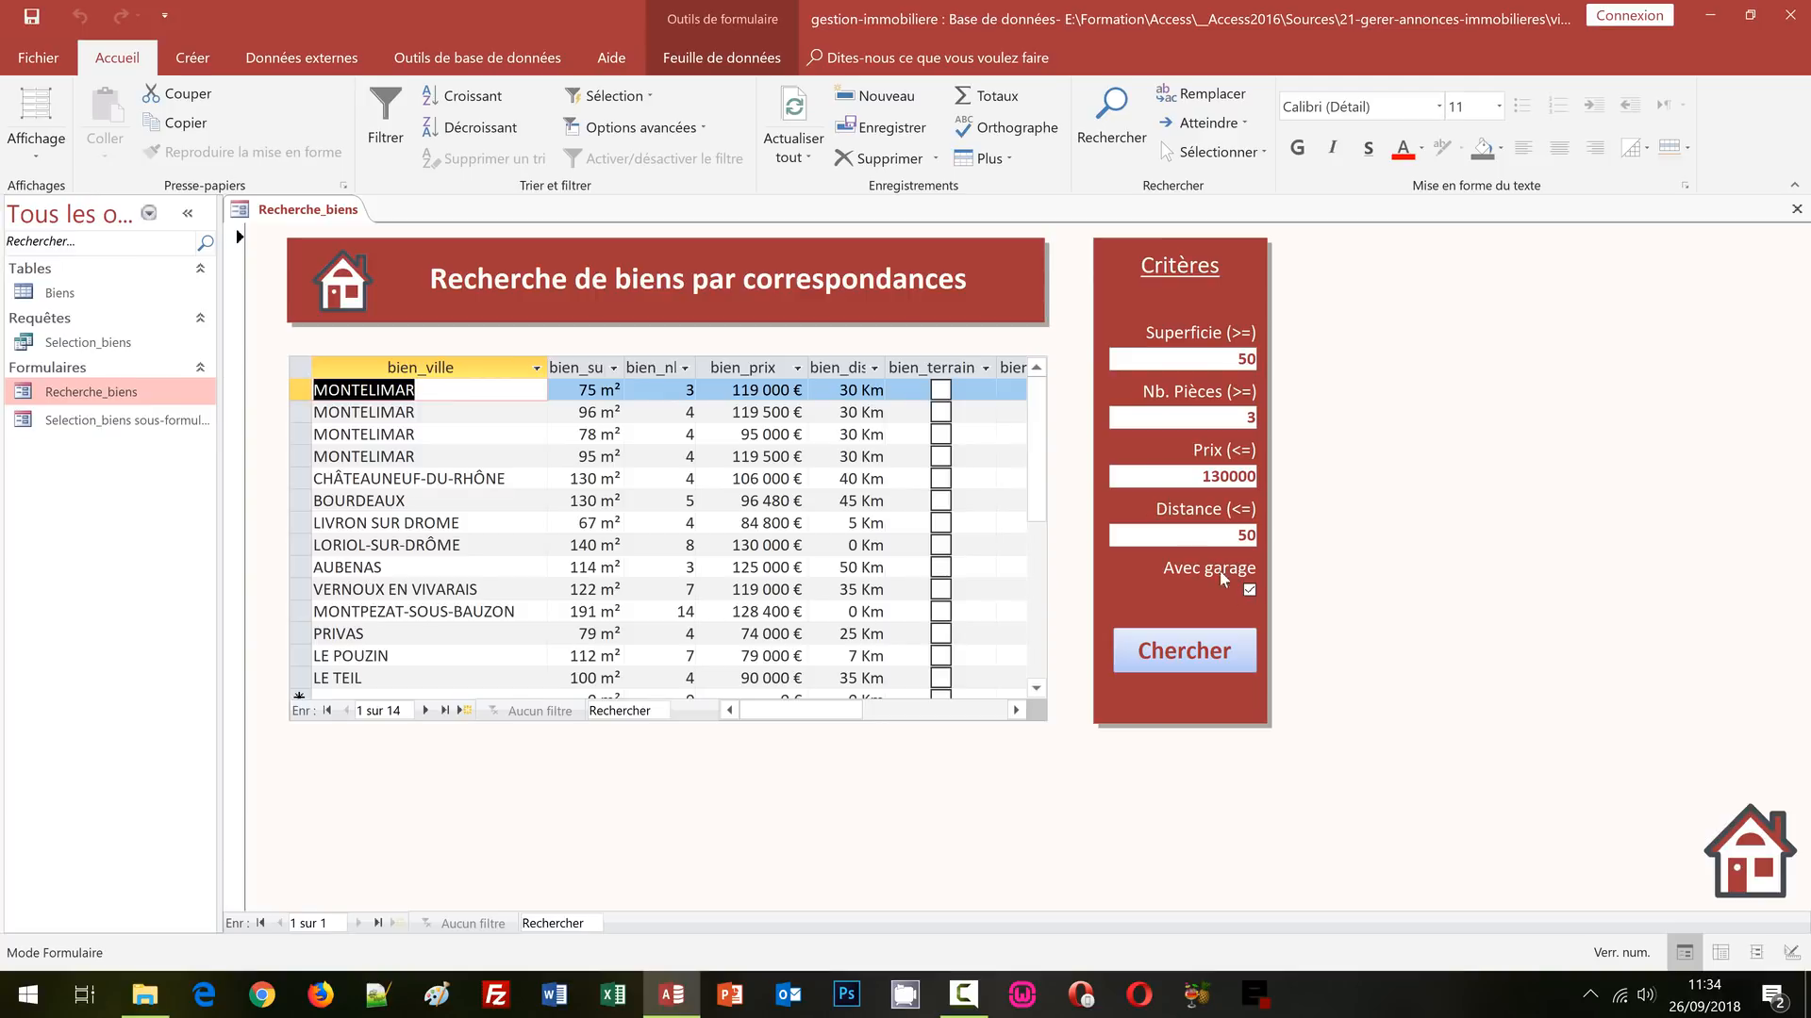
click(1250, 591)
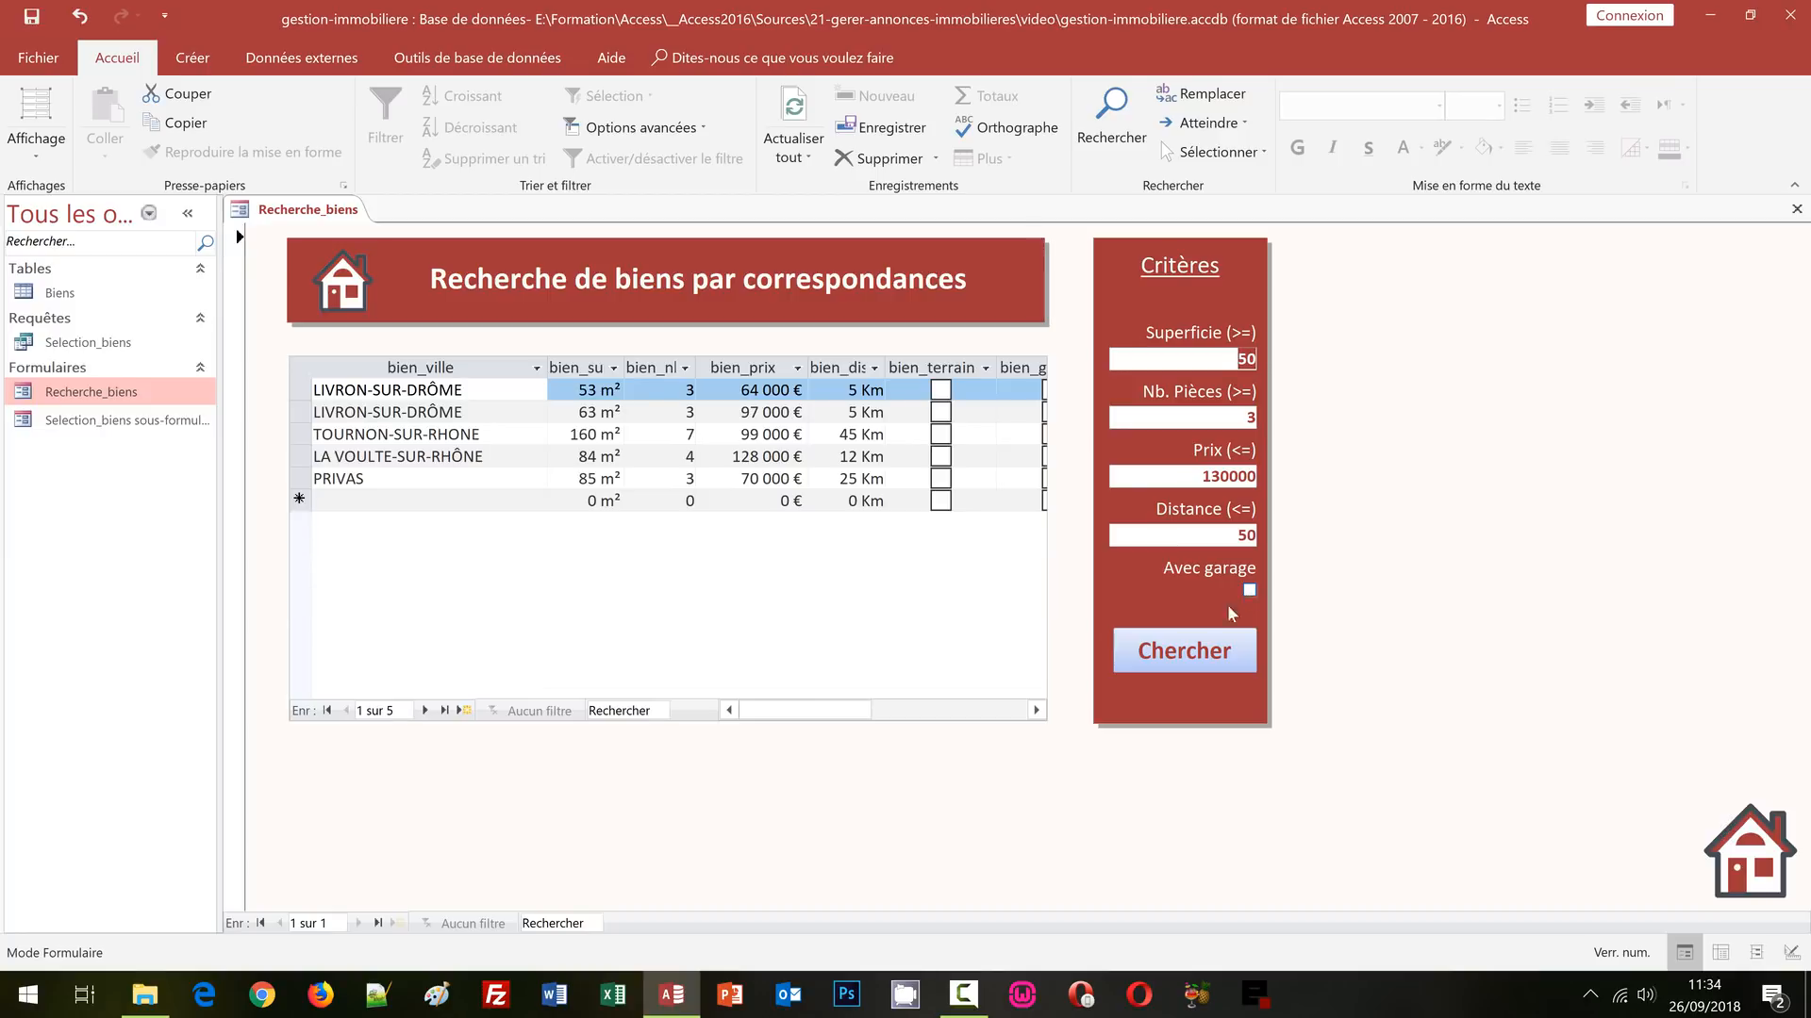
mouse_move(837, 718)
mouse_down()
mouse_move(870, 719)
mouse_move(819, 723)
mouse_up()
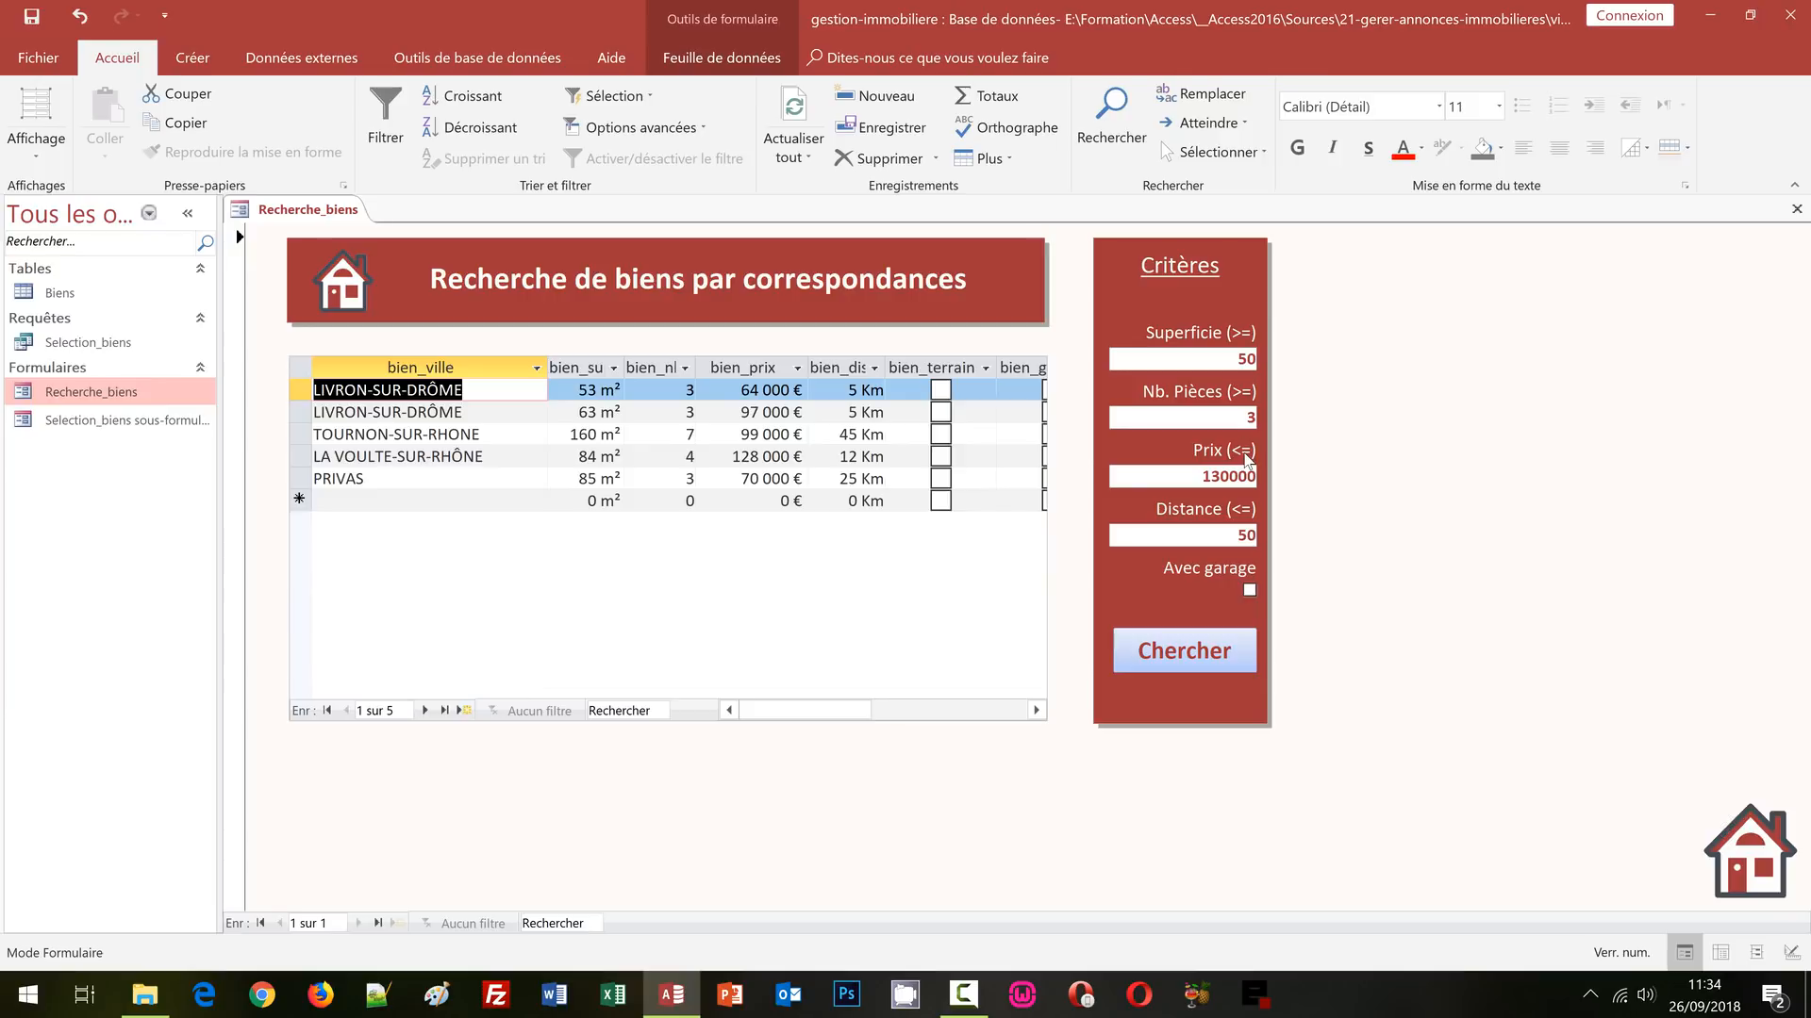
- Set the criteria to Superficie 75, Prix 110000 and Distance 25 with Avec garage ticked, and check the bien_garage column
click(1267, 367)
text(75)
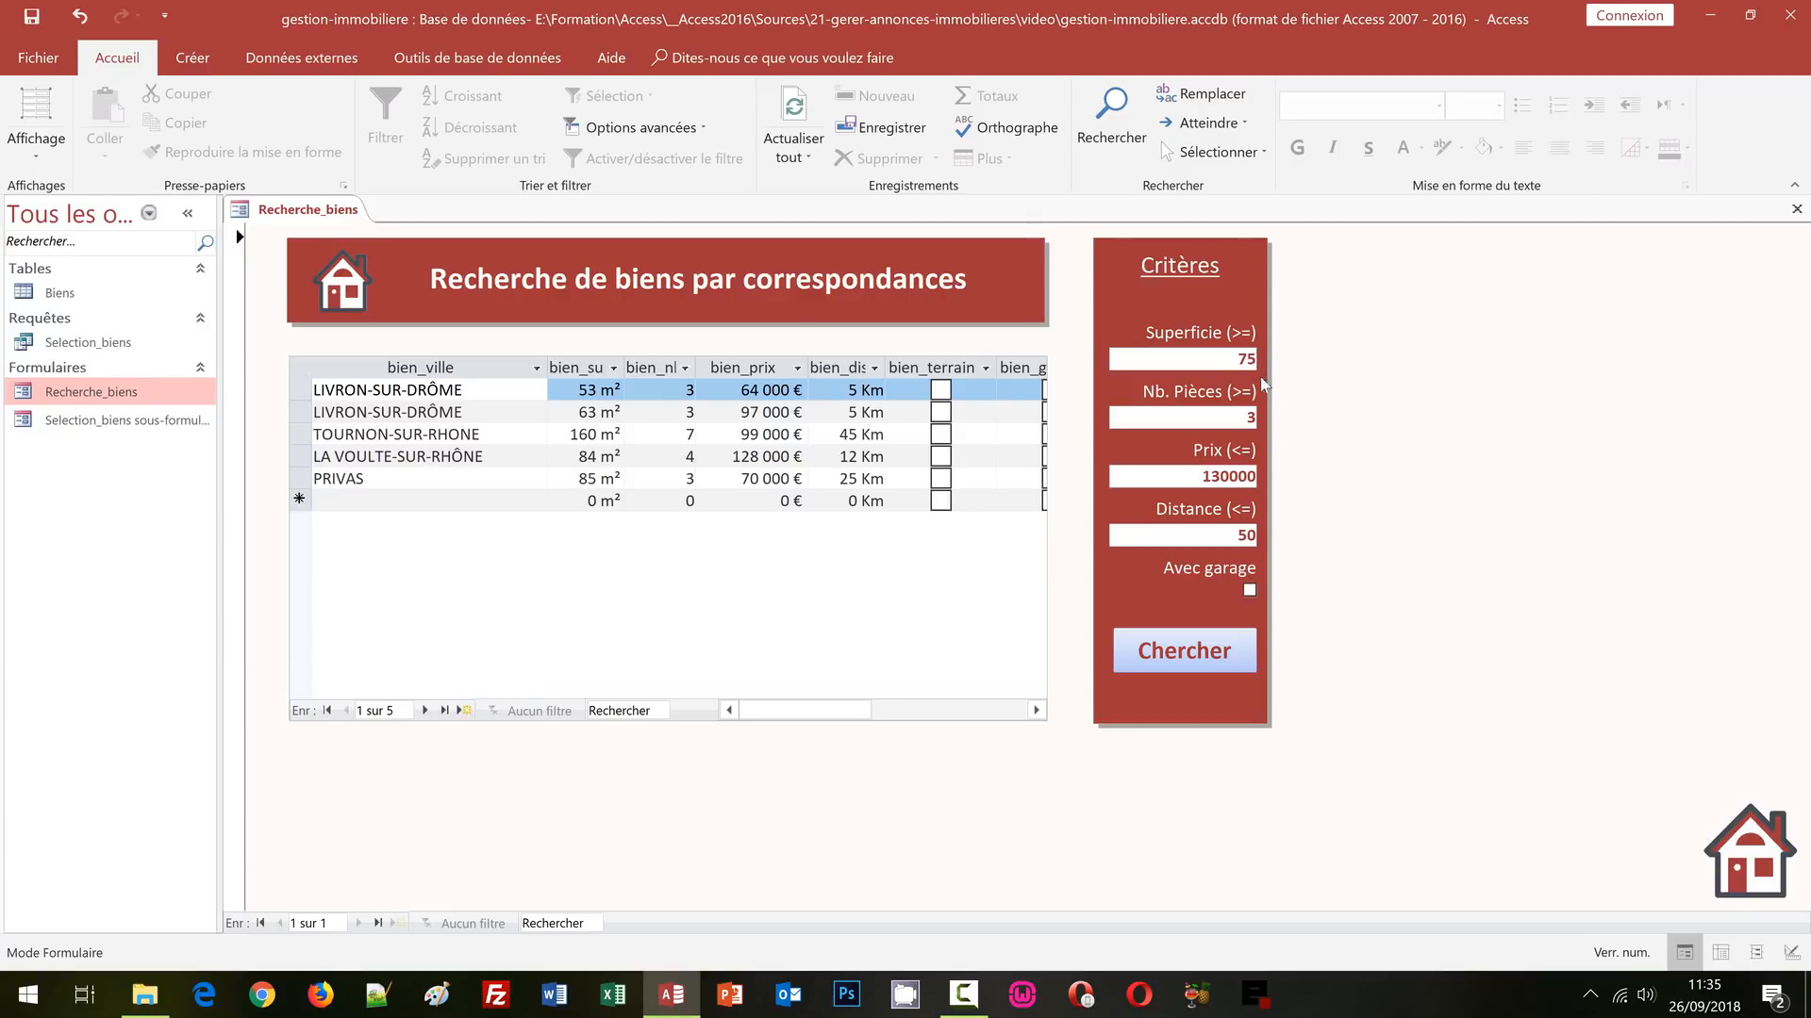
click(1214, 477)
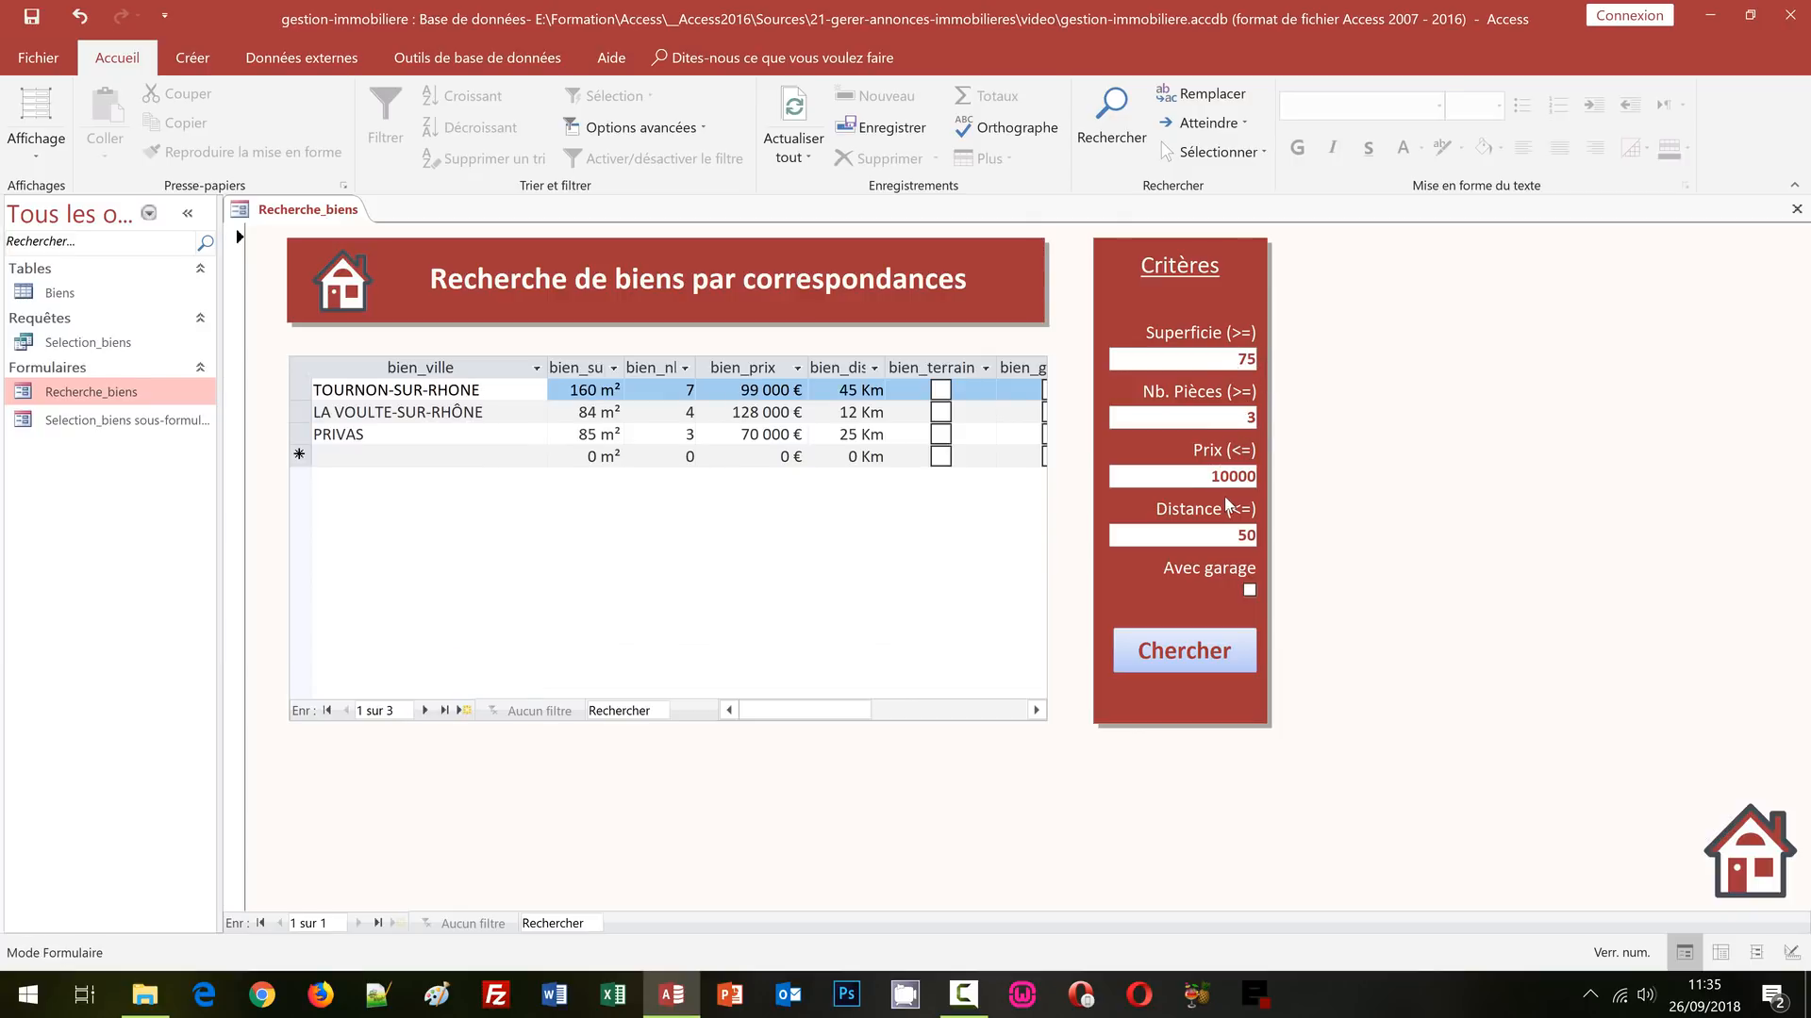
click(1220, 536)
drag(1220, 535, 1269, 534)
text(2)
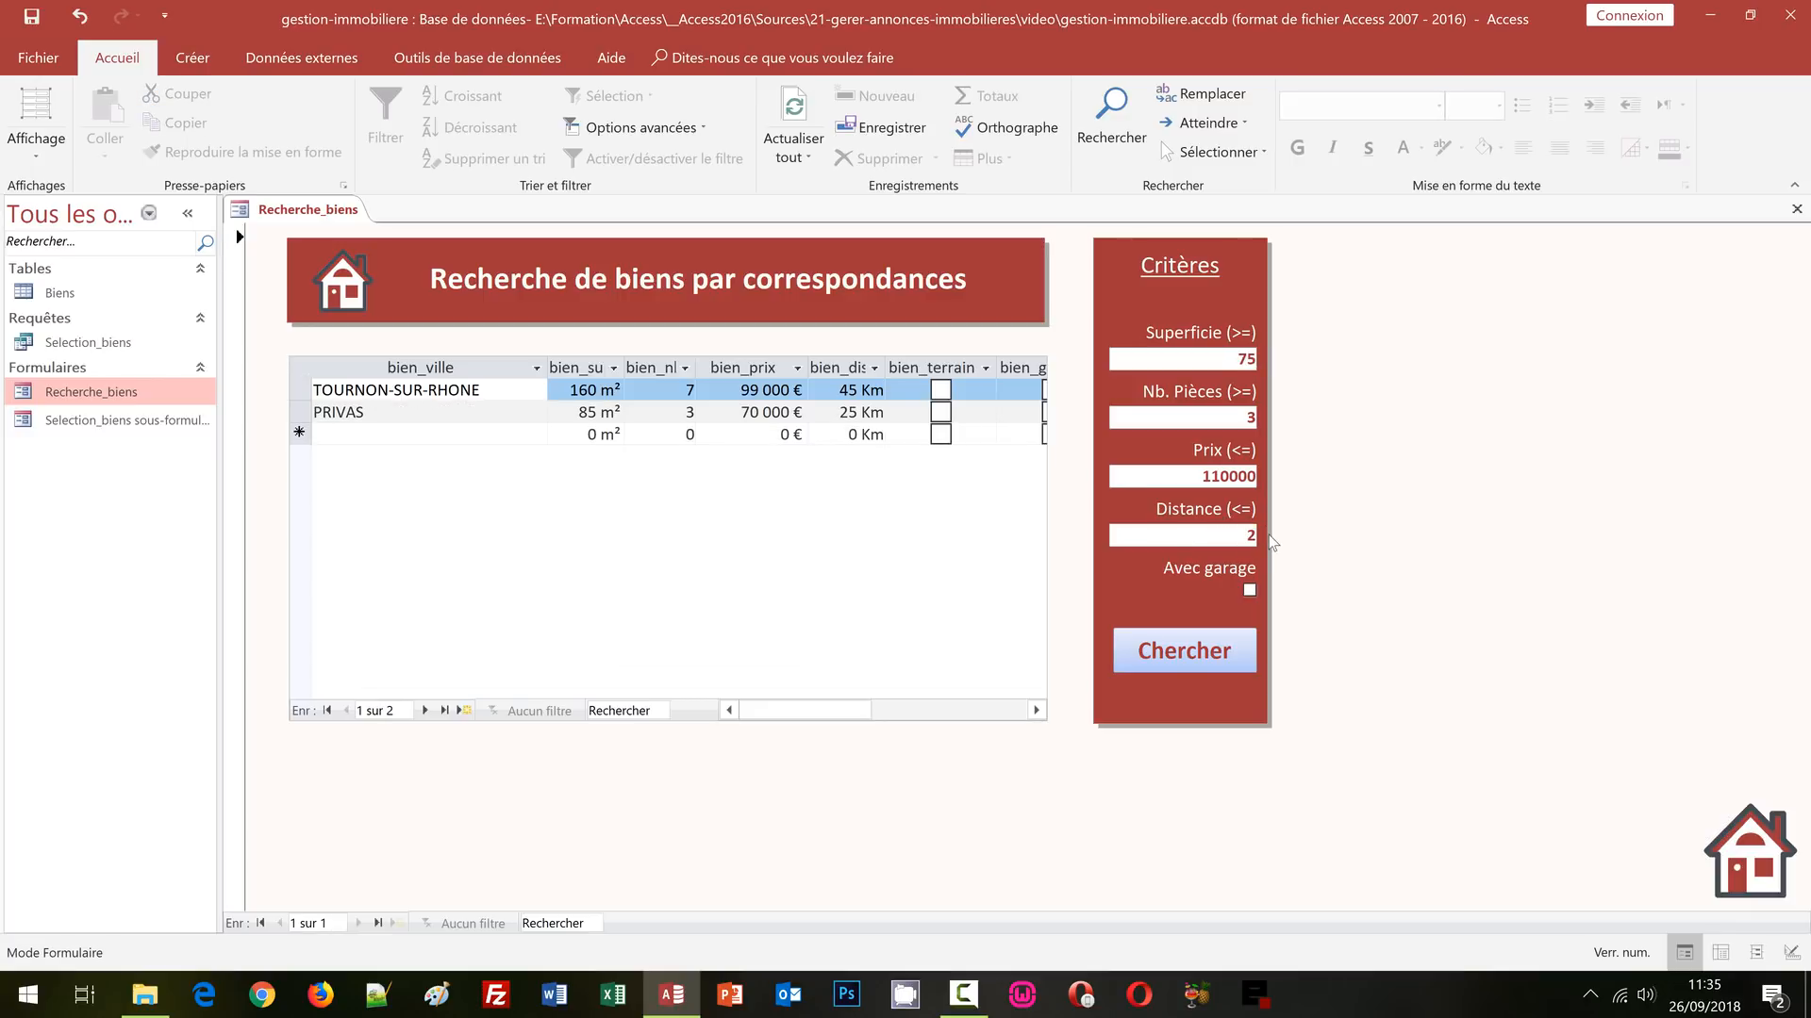
click(1190, 472)
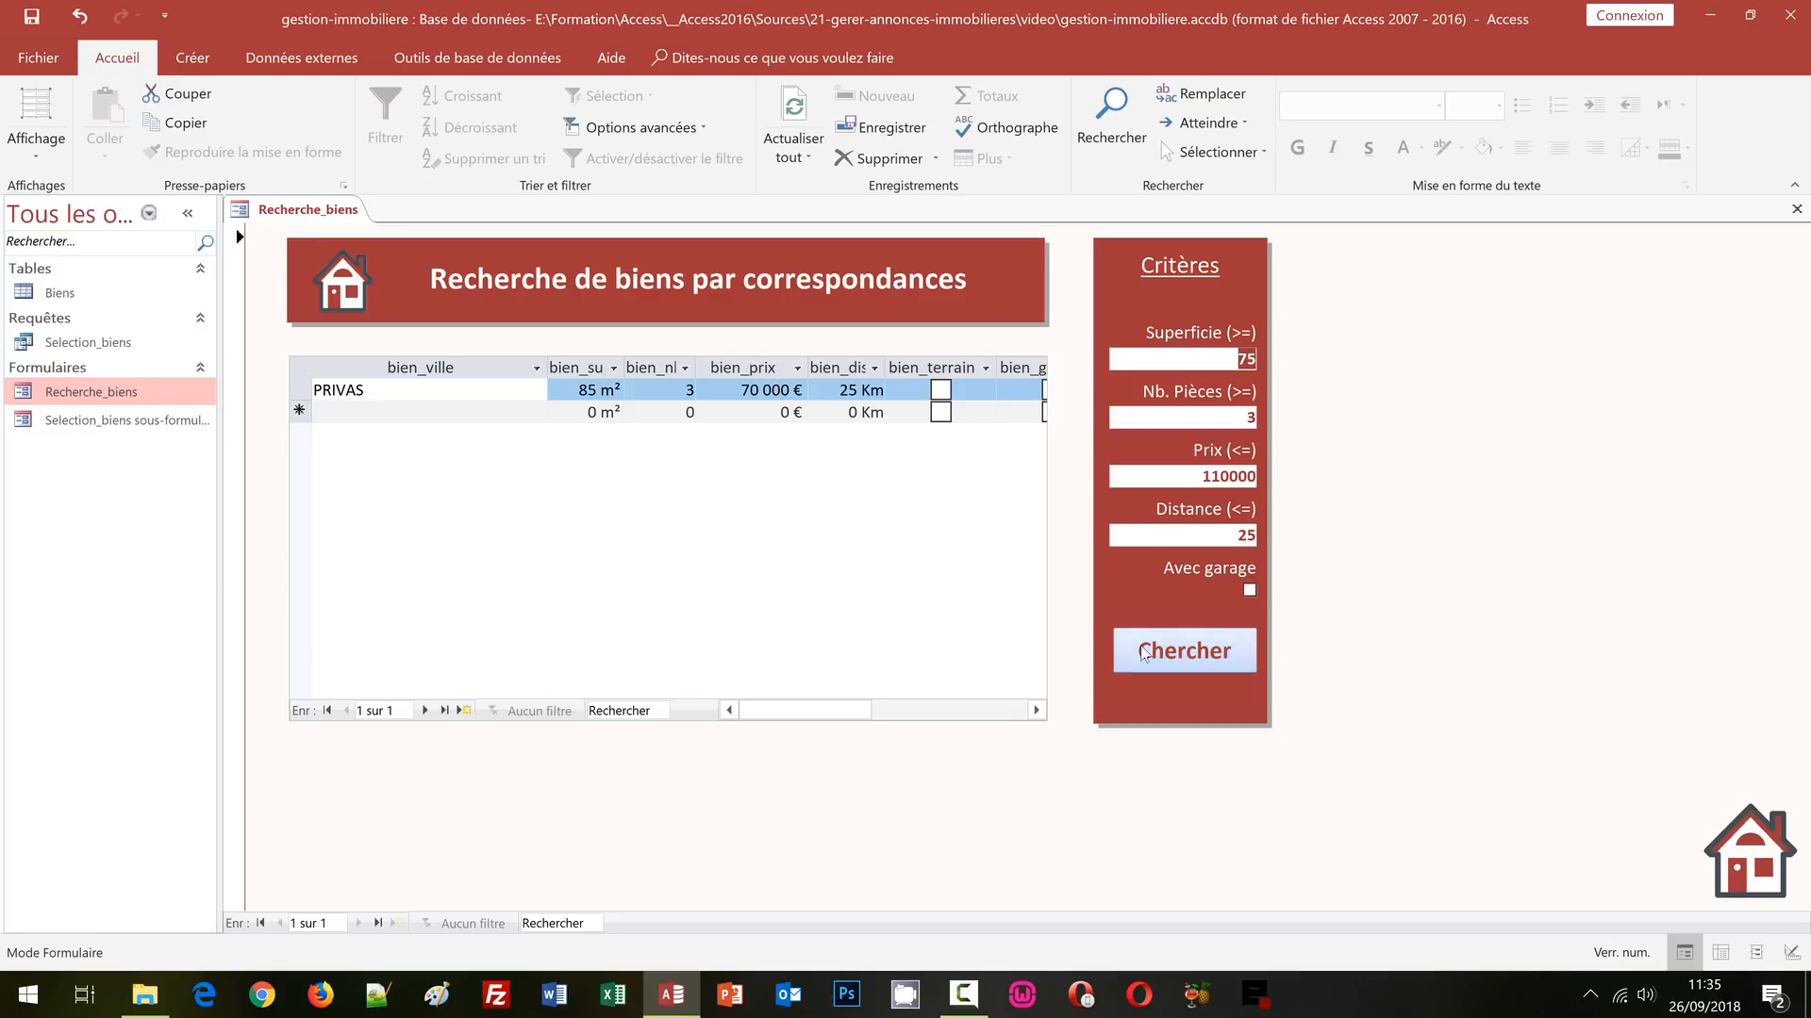
click(1249, 590)
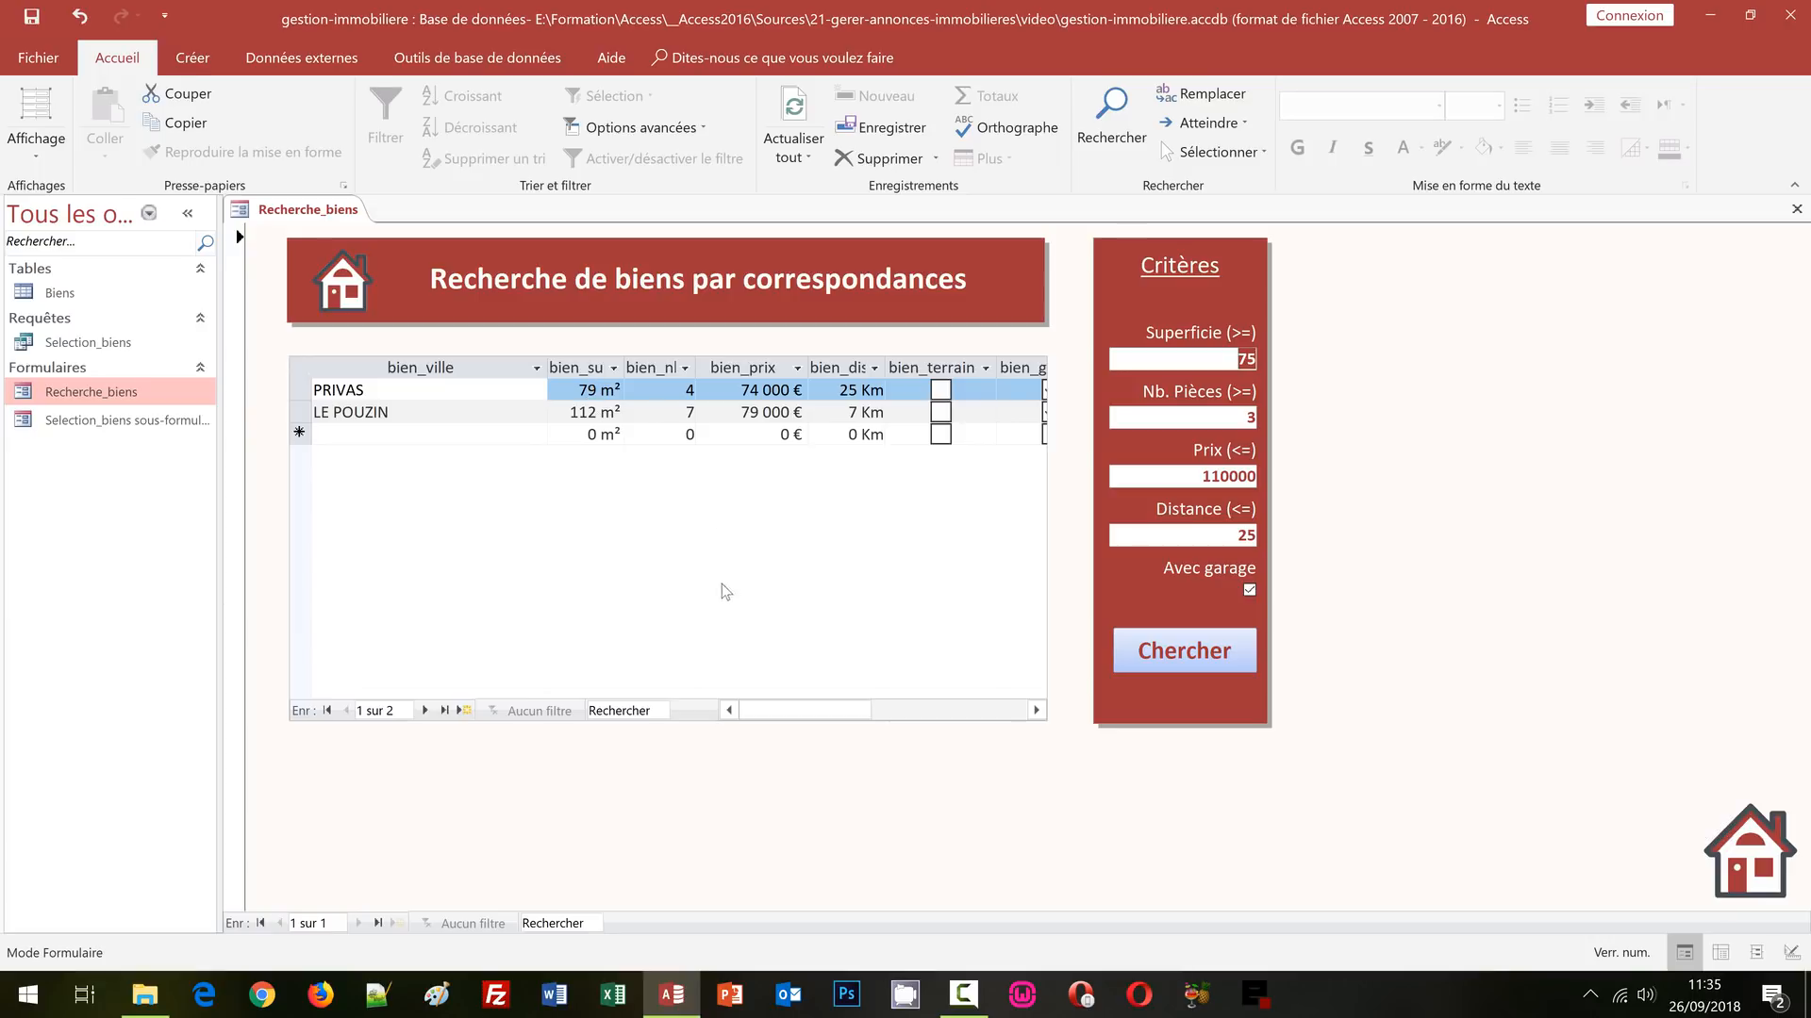
mouse_move(782, 711)
mouse_down()
mouse_move(827, 720)
mouse_move(767, 719)
mouse_up()
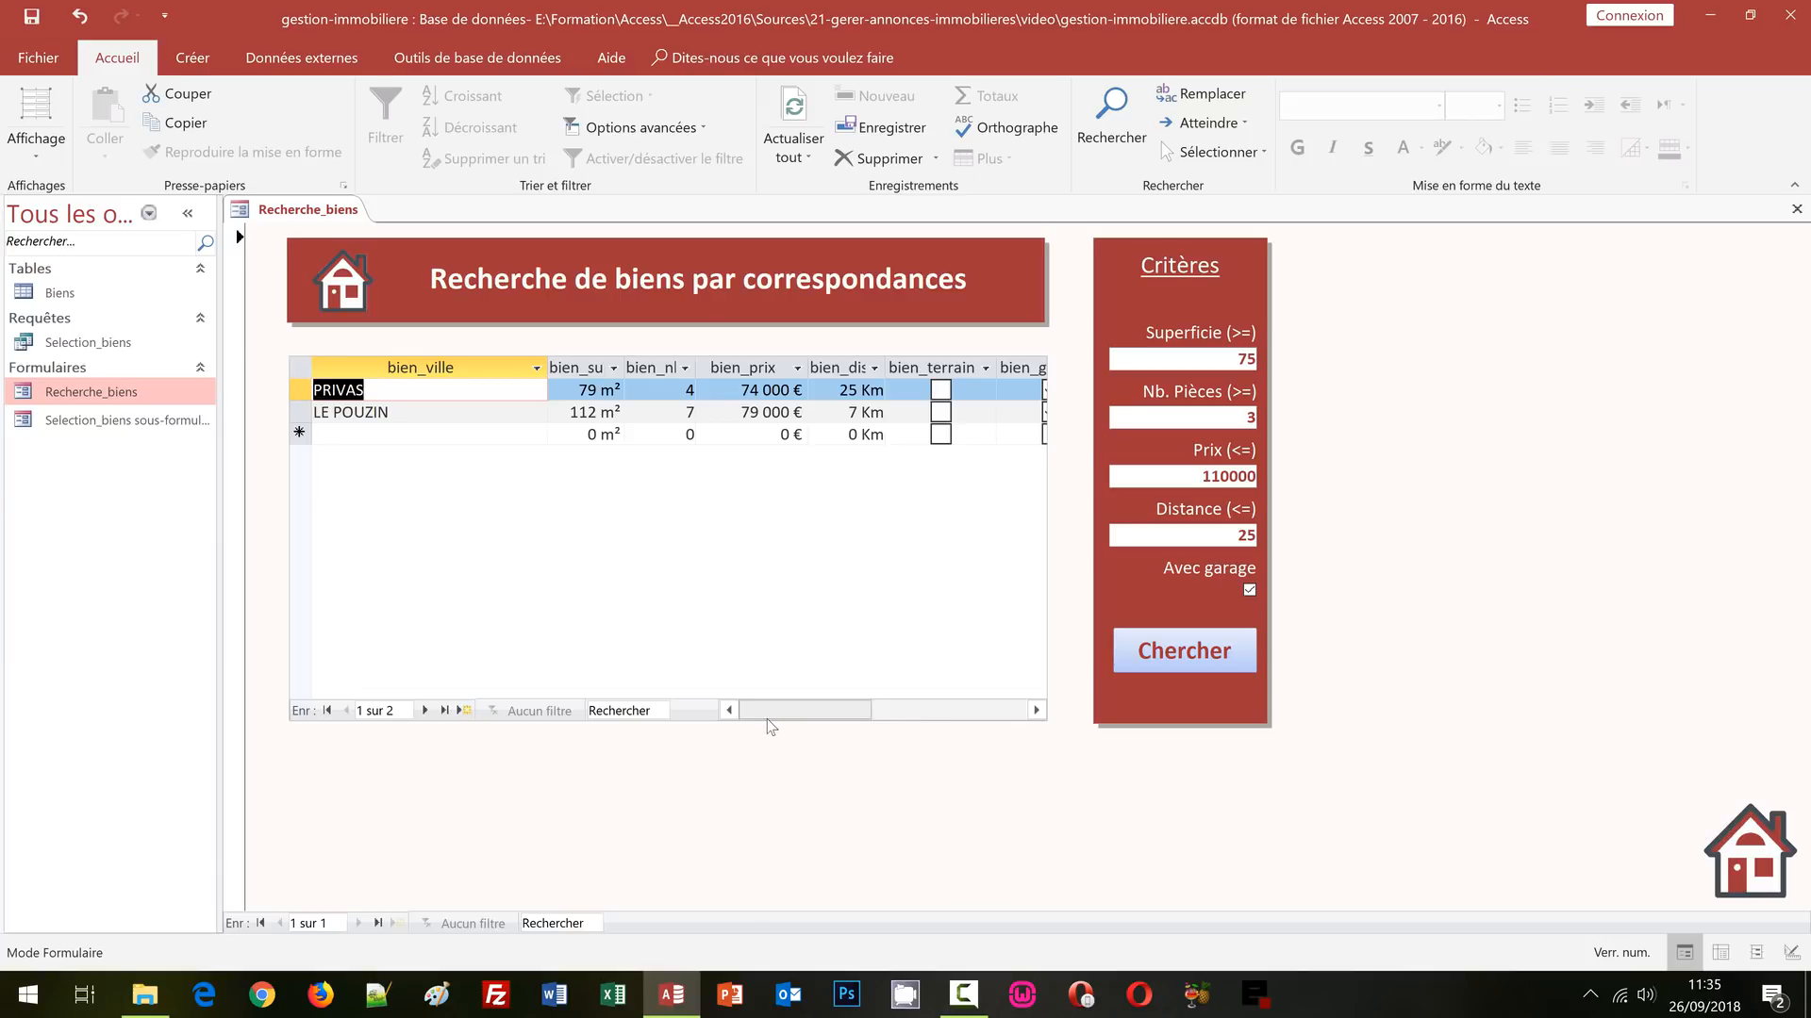